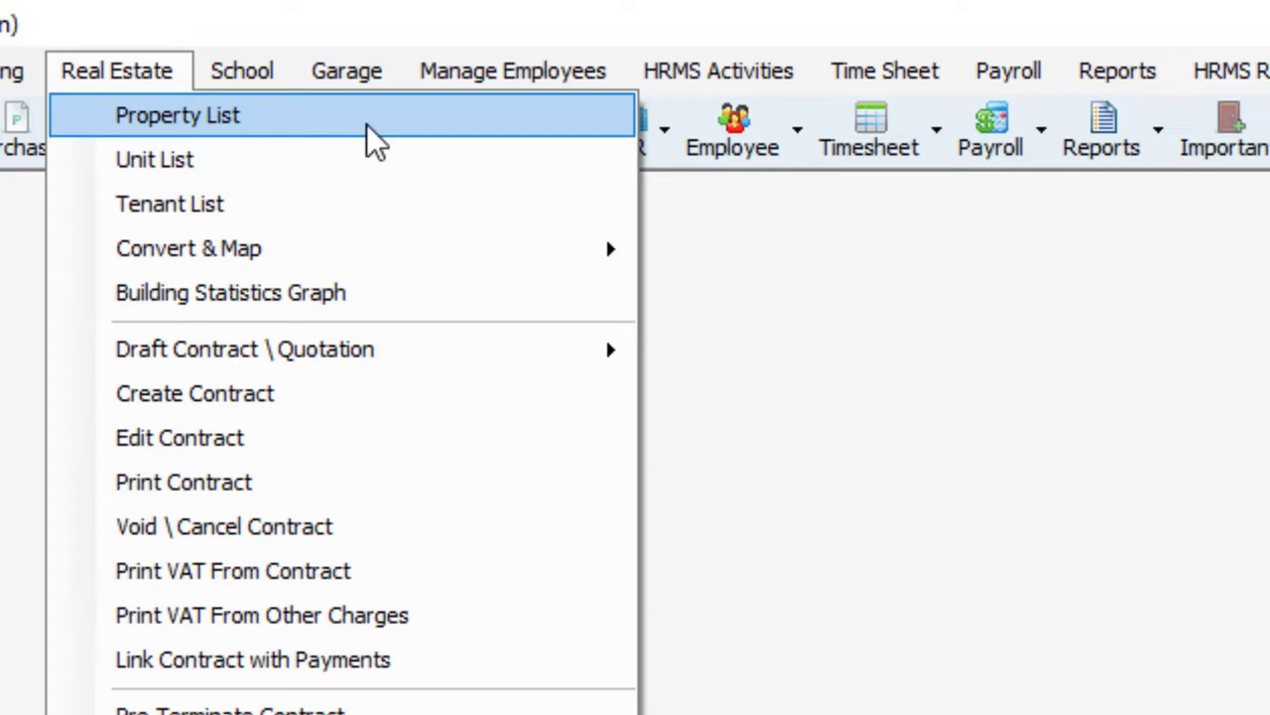
- Open the Property List and the Unit List in the real estate module
click(366, 124)
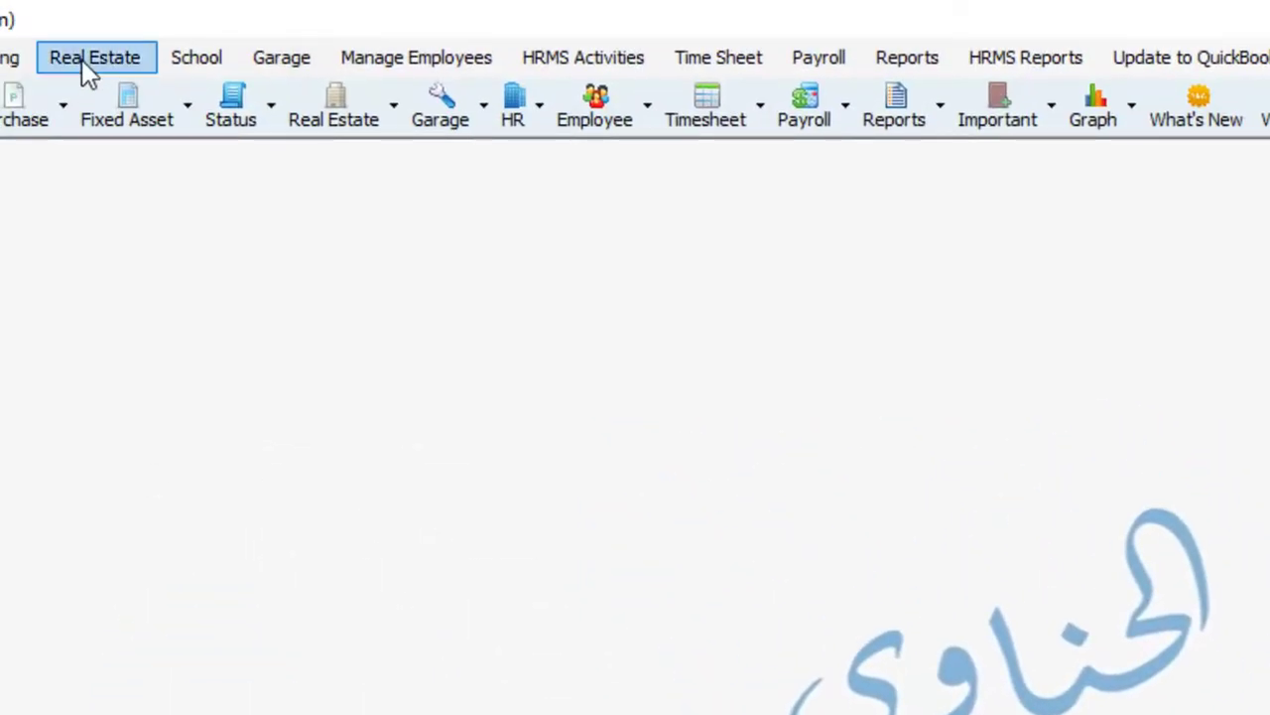
click(83, 62)
click(86, 127)
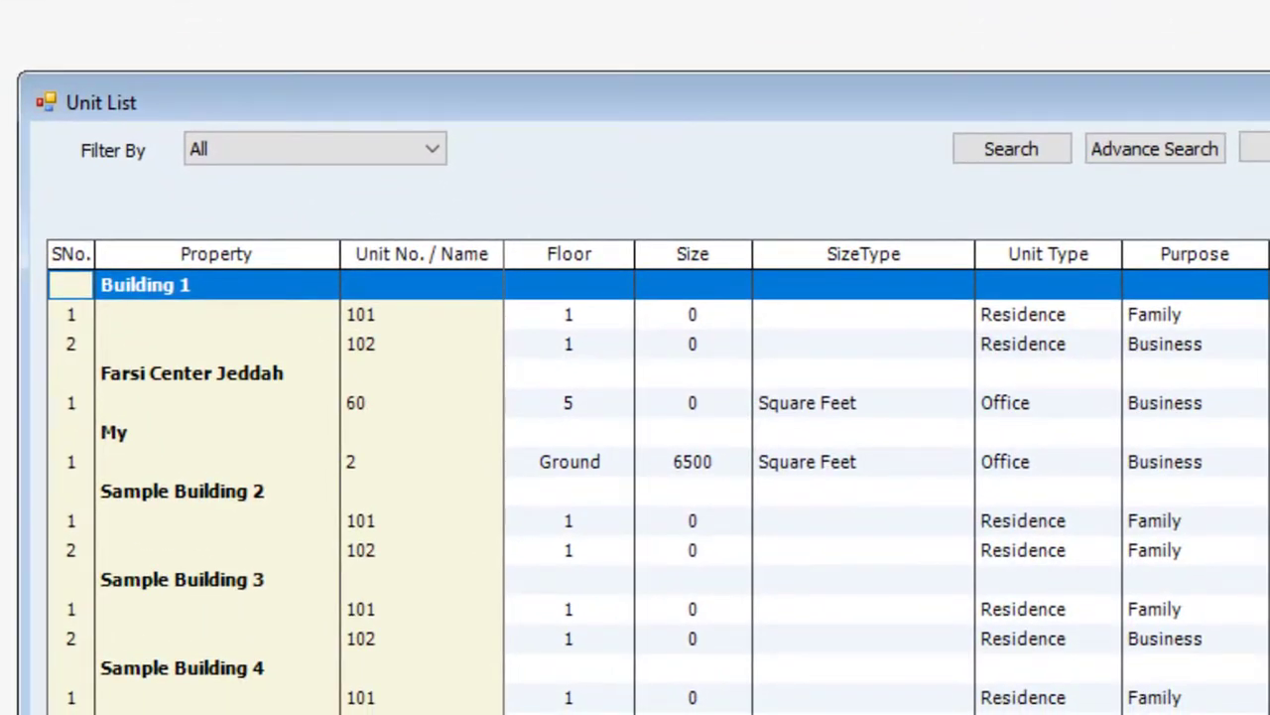
- Select unit 101 of Sample Building 2, open a blank unit form from the Unit List, and close it without saving
click(417, 552)
click(417, 527)
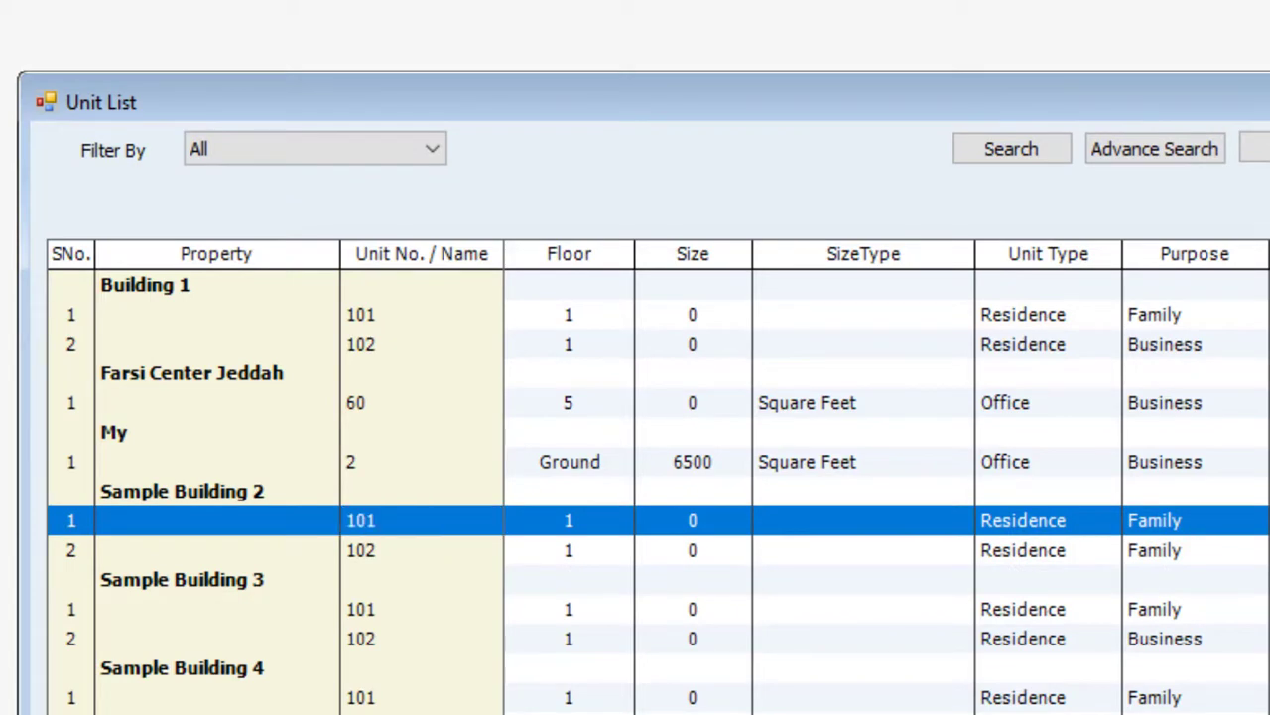
key(Return)
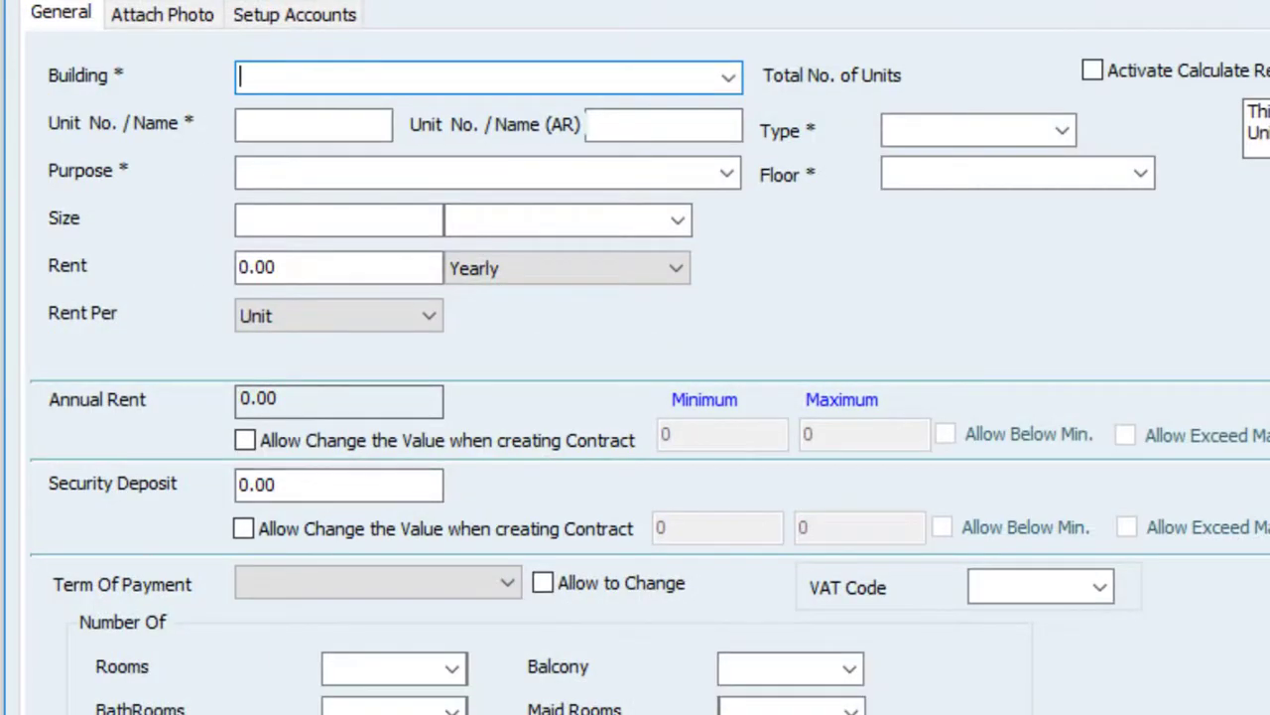
key(Escape)
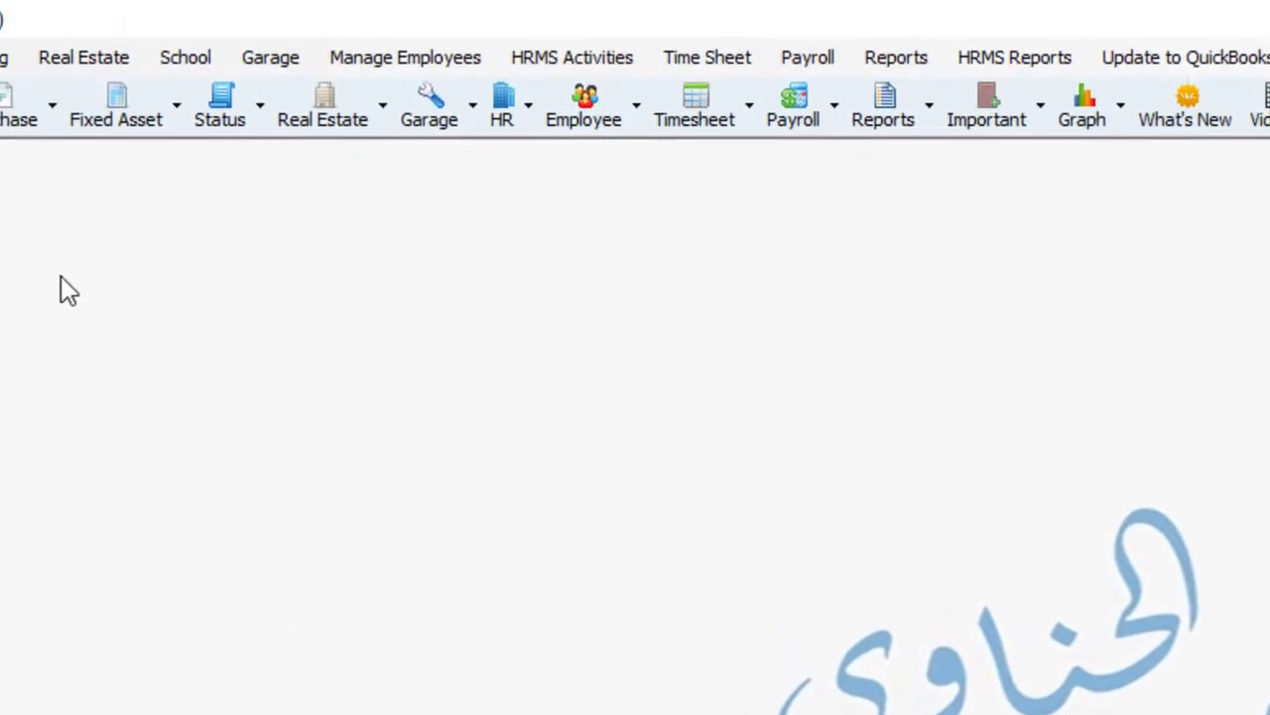
- Open the Tenant List in the real estate module
click(71, 62)
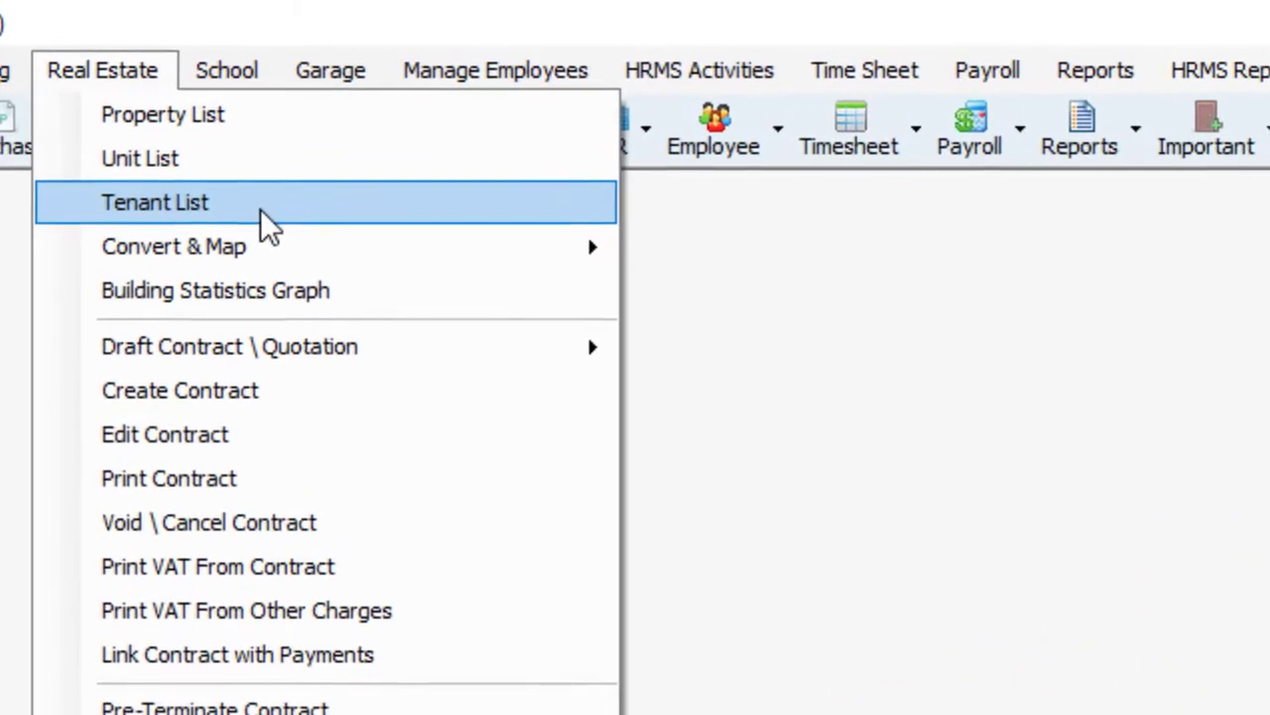
click(214, 166)
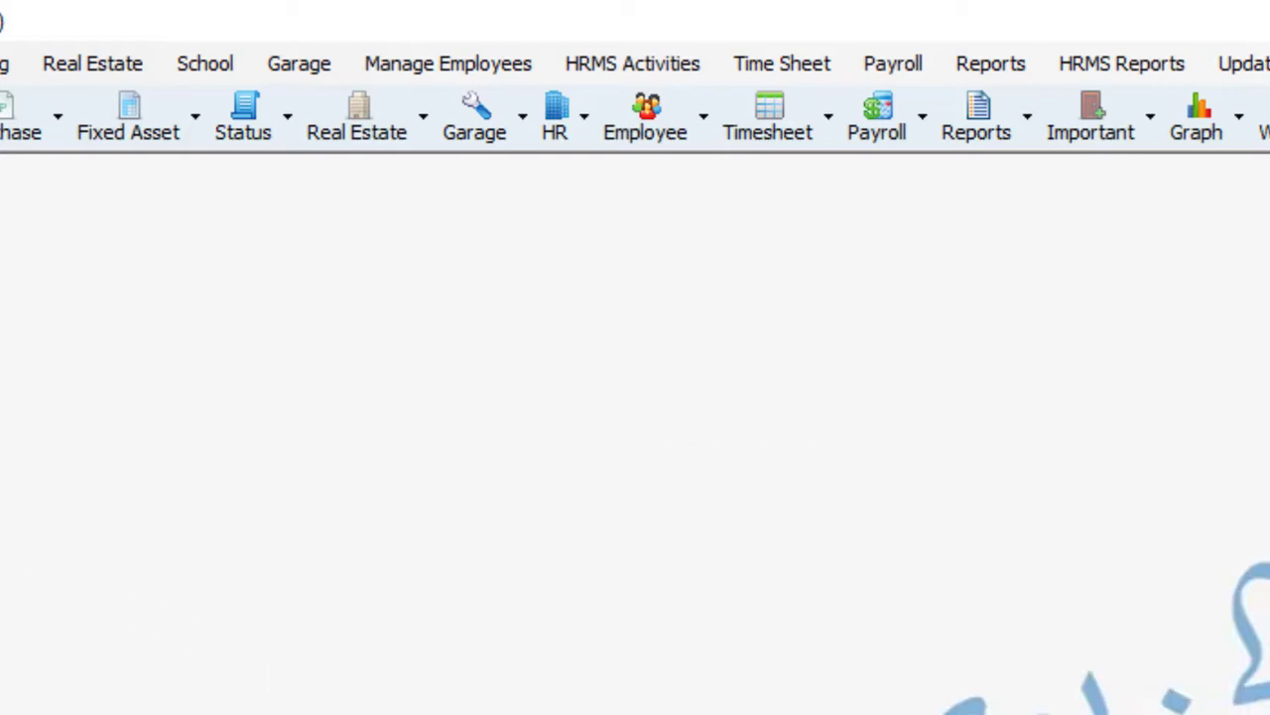
- Open a blank item form from the Items List and switch its type to InventoryItem and back to Service
click(53, 63)
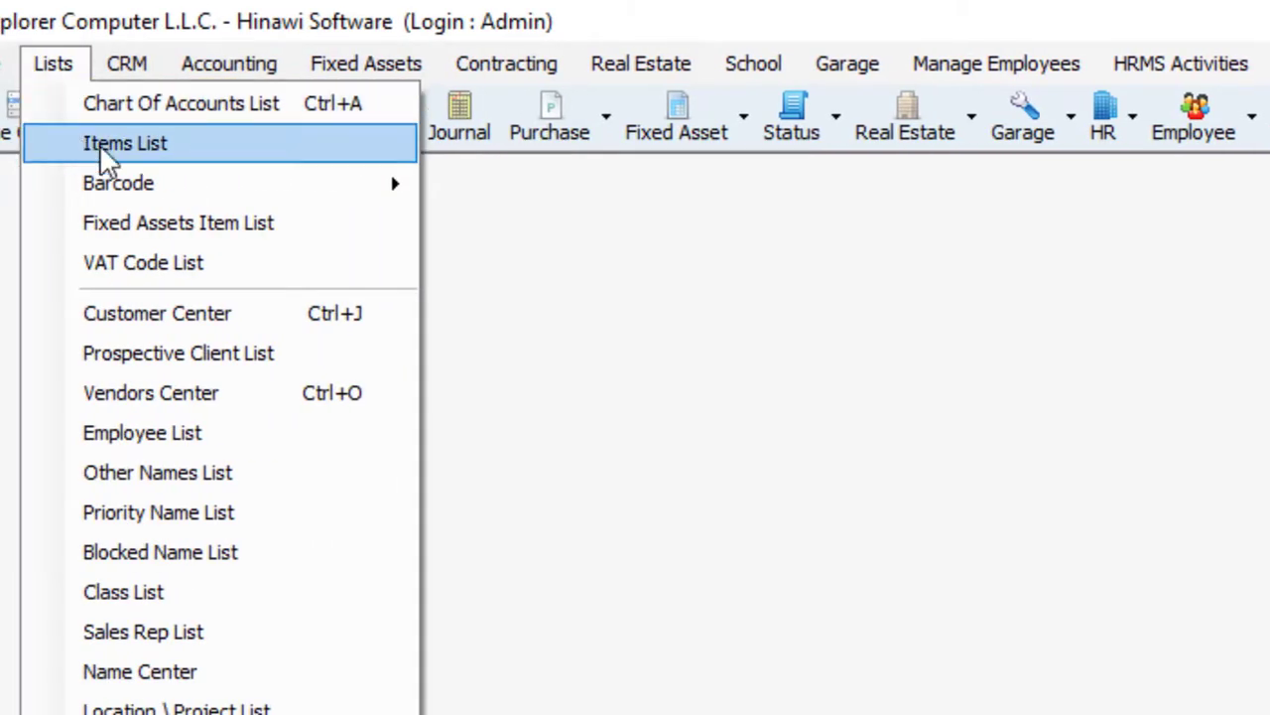
click(246, 151)
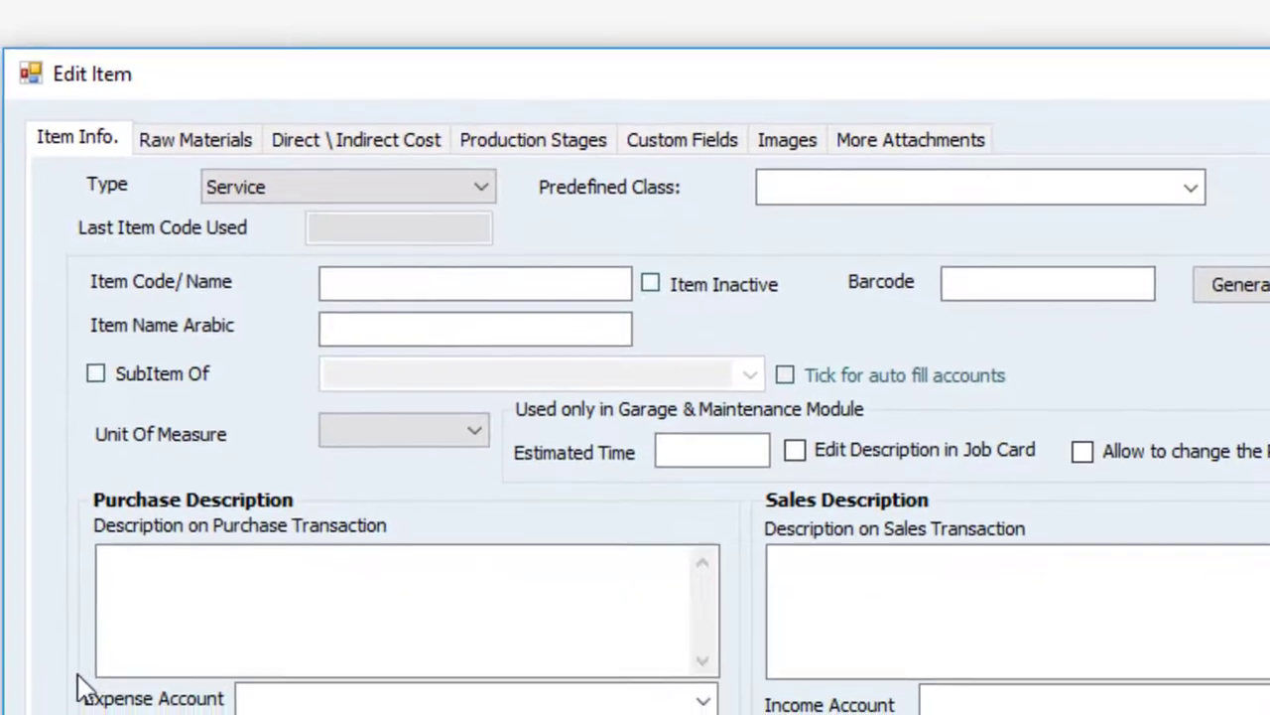
click(440, 189)
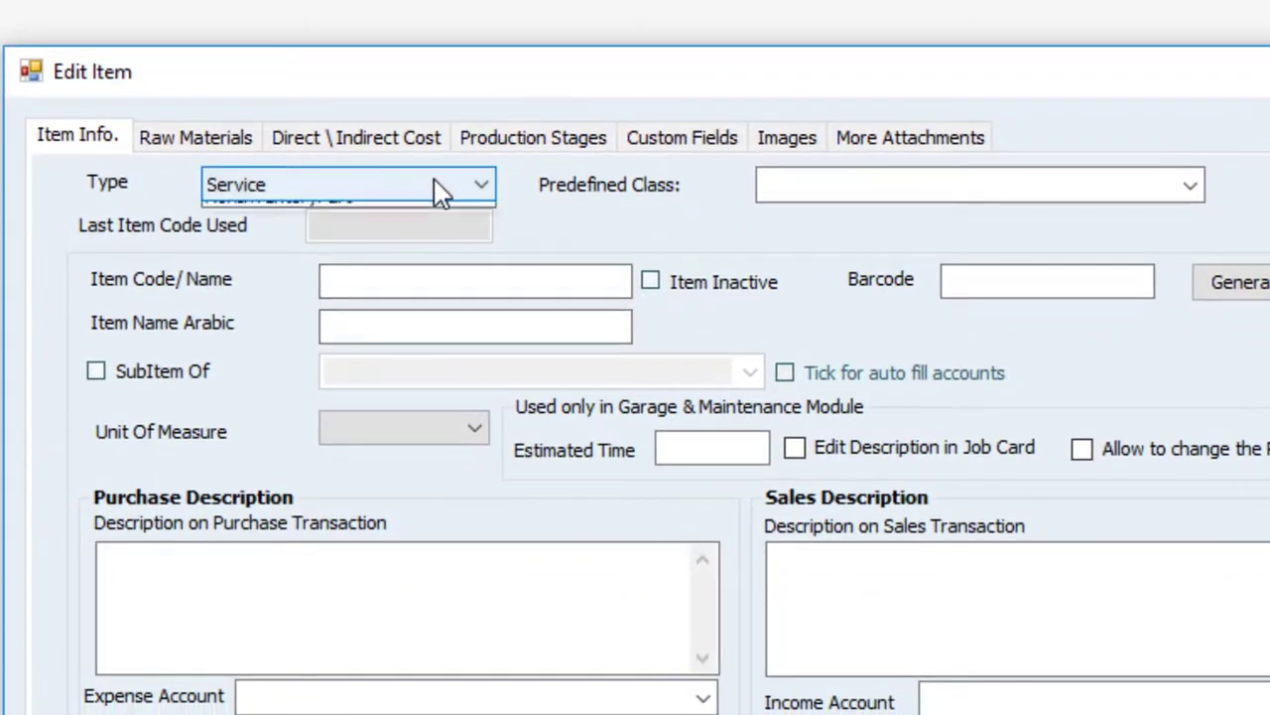
click(402, 214)
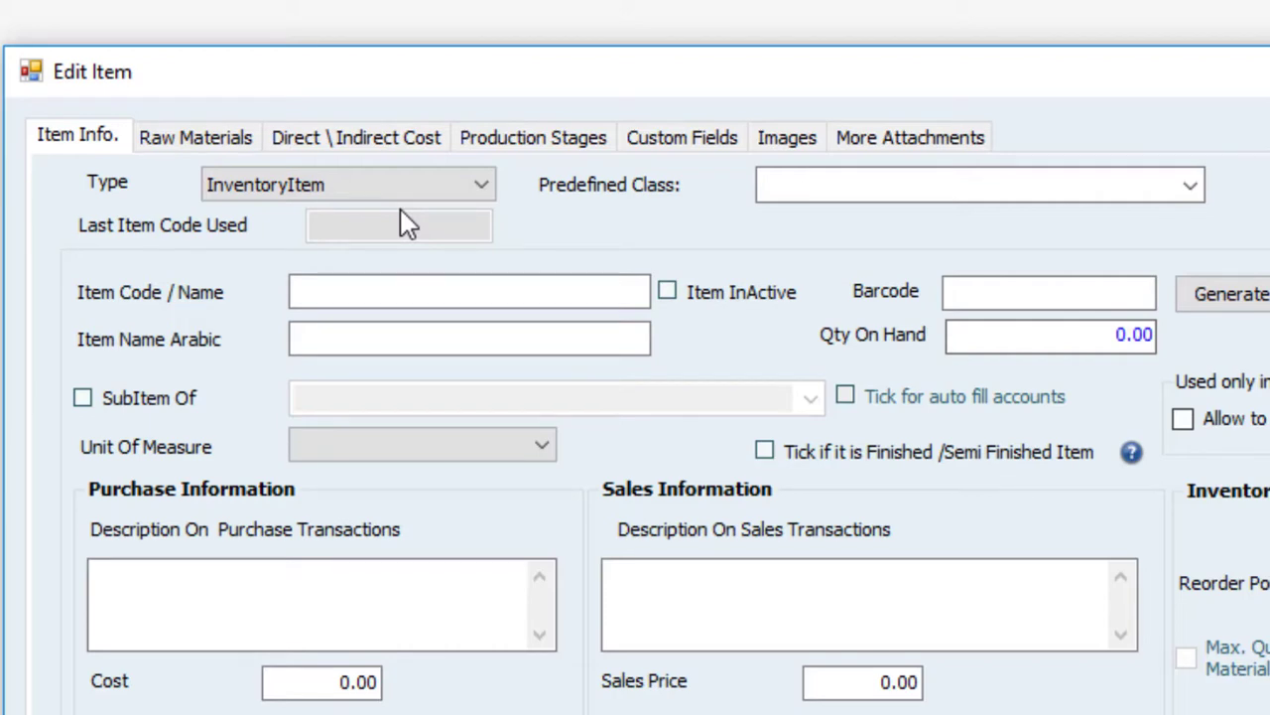
click(412, 184)
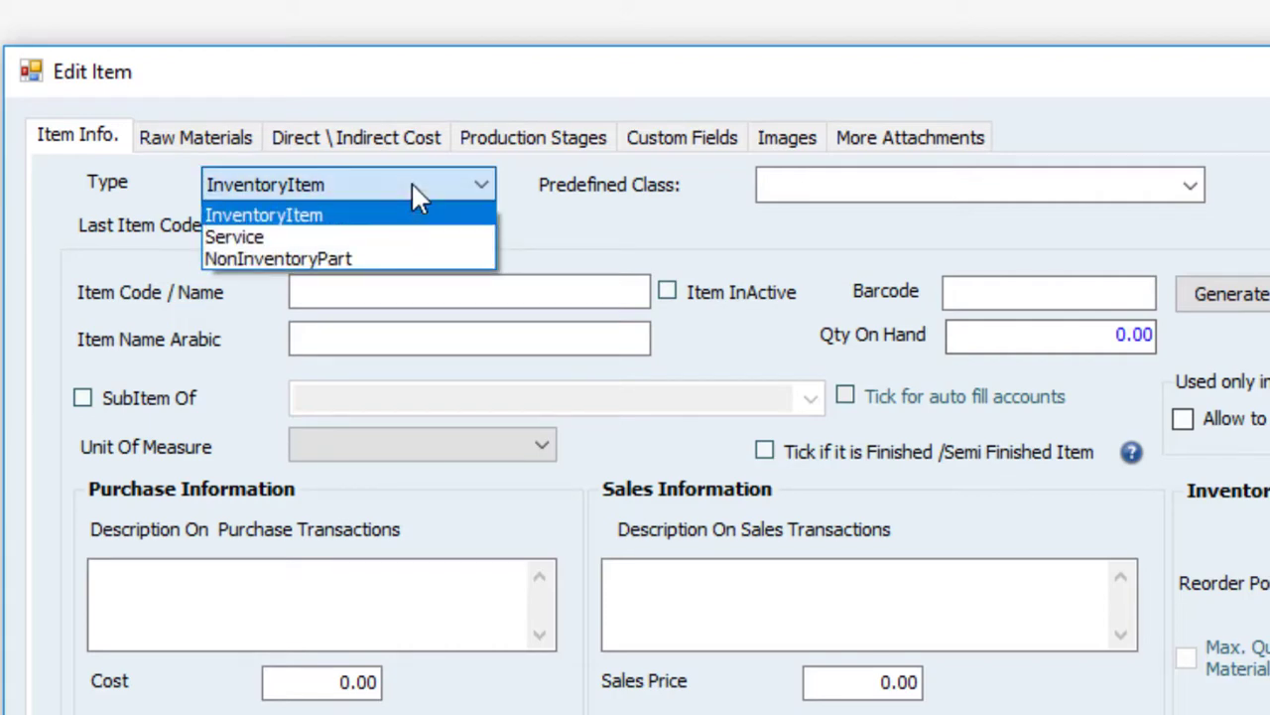
click(380, 243)
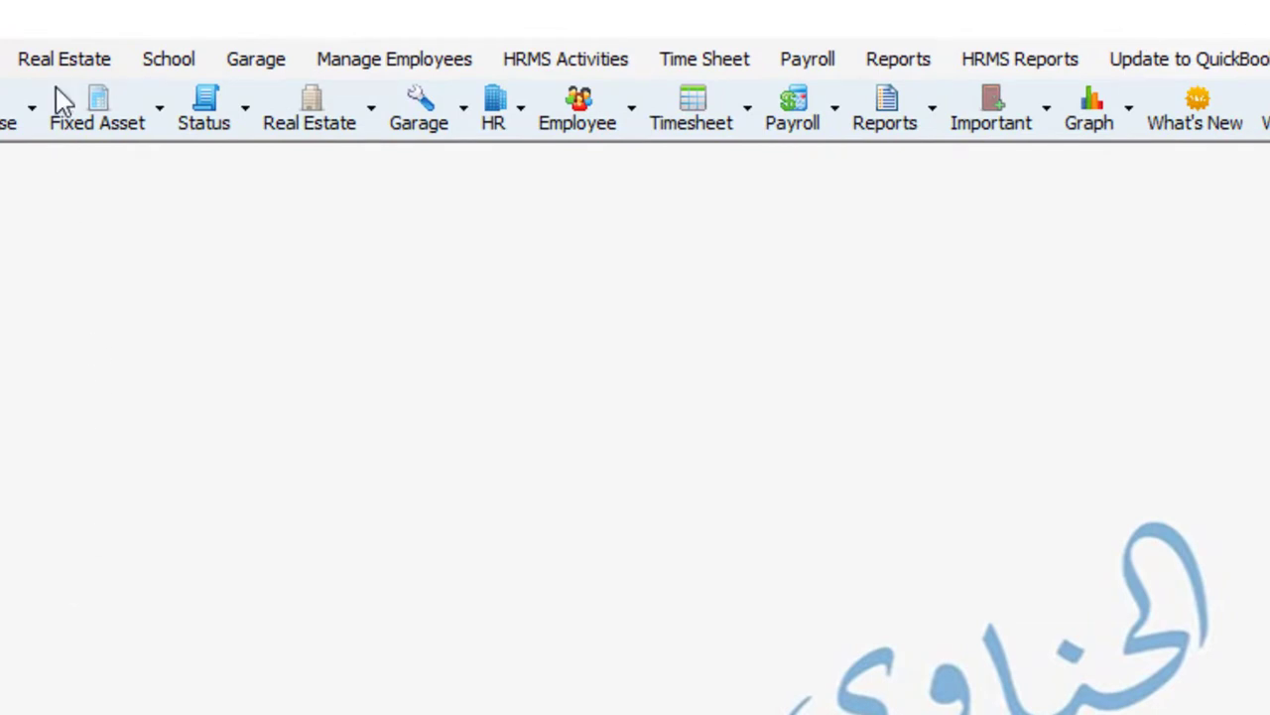
- Open a new Request for Maintenance form from the real estate maintenance functions
click(57, 60)
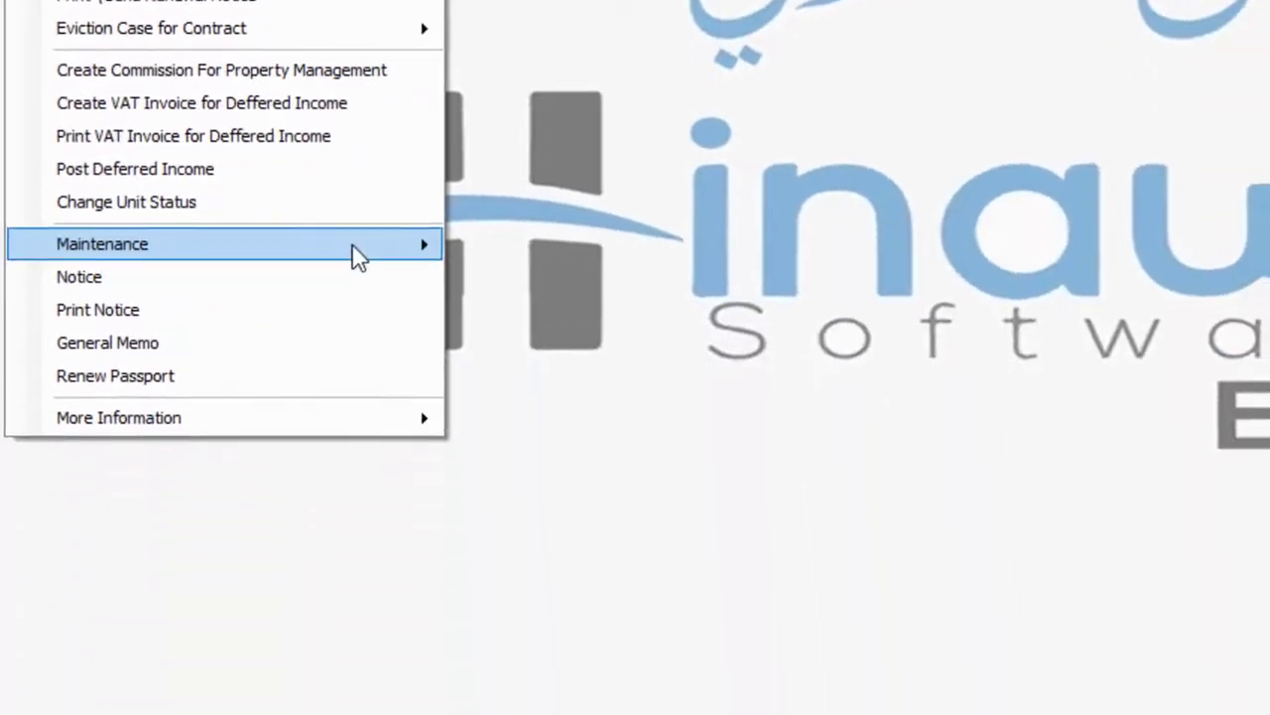
mouse_move(352, 220)
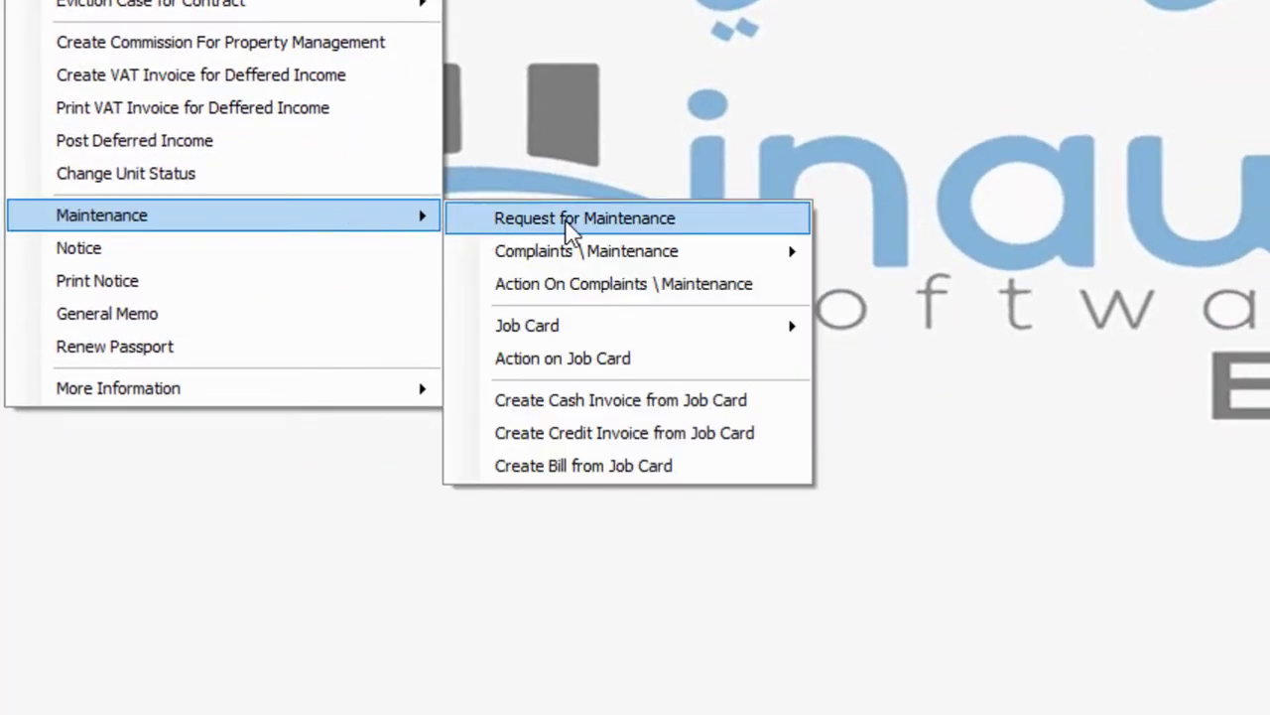
mouse_move(591, 334)
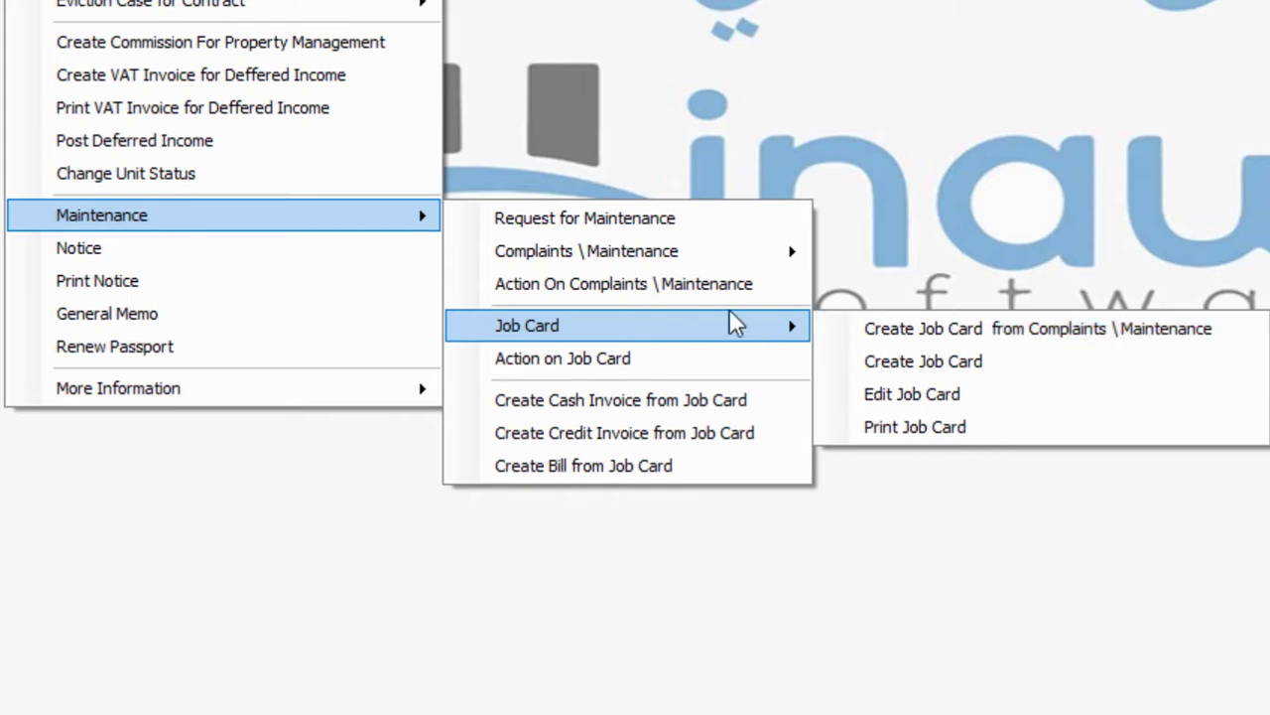
mouse_move(731, 262)
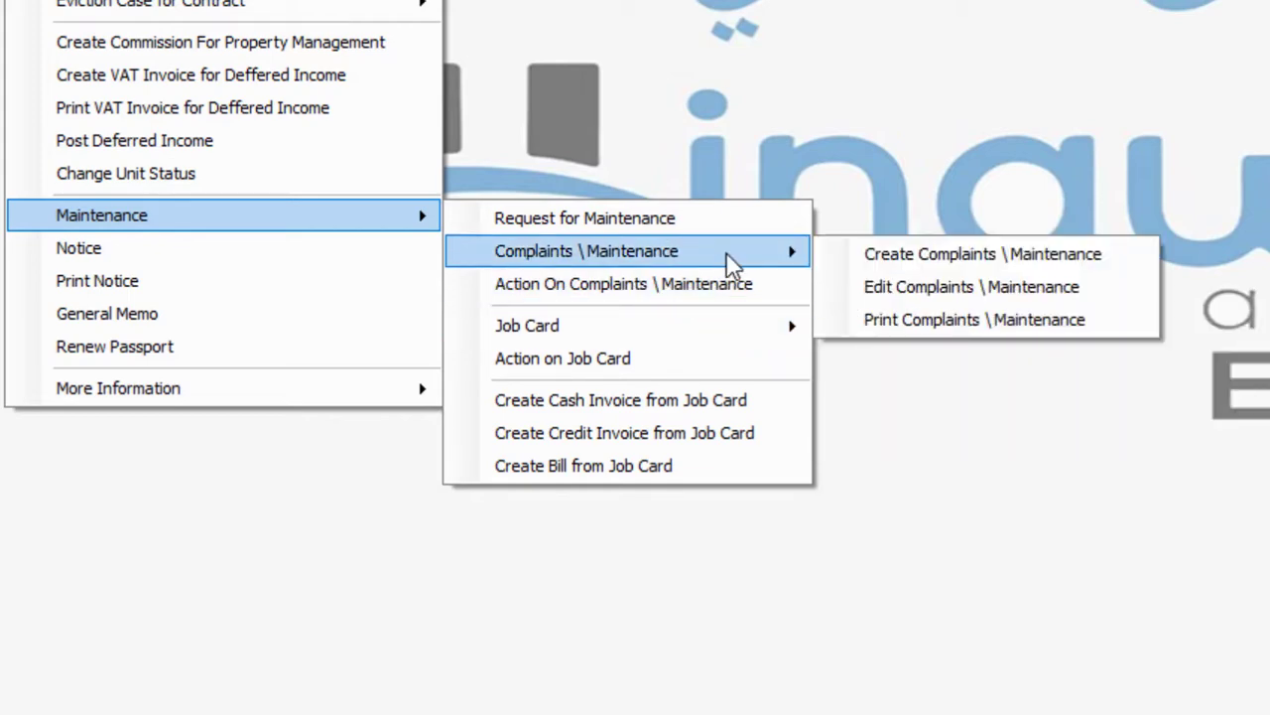
click(648, 223)
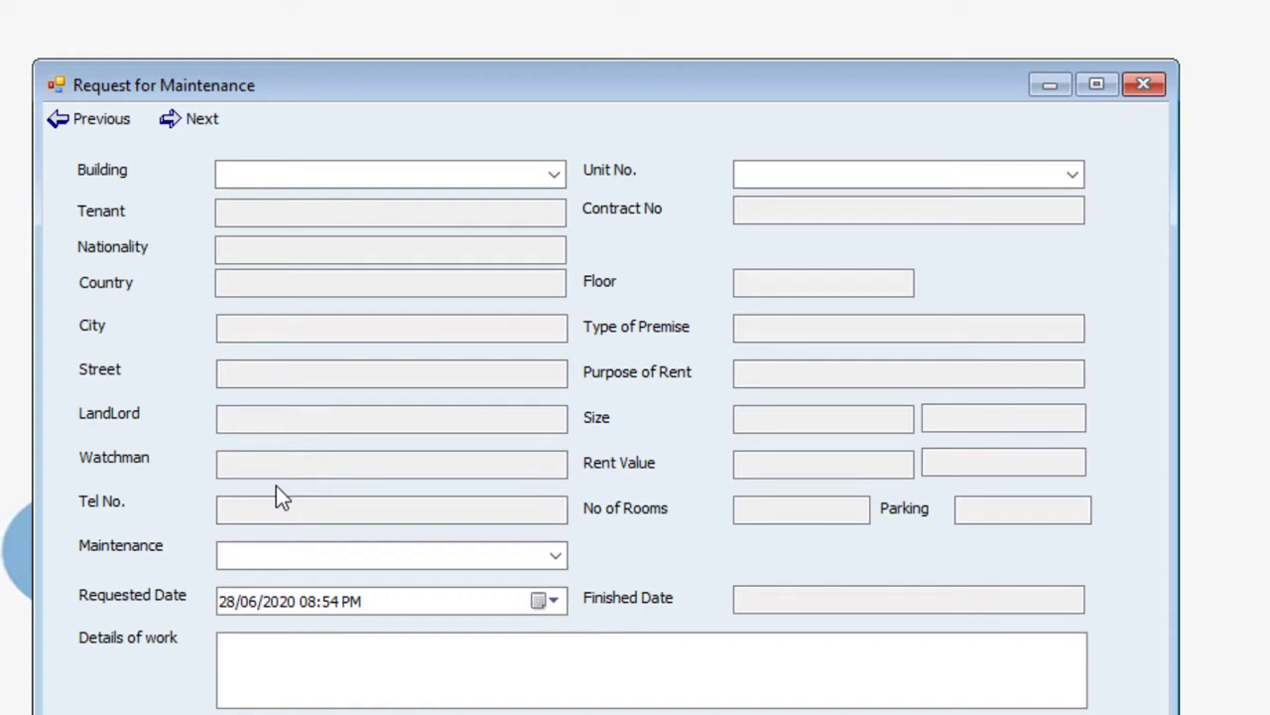
- Assign the maintenance request to Sample Building 3, unit 101
click(557, 175)
click(422, 289)
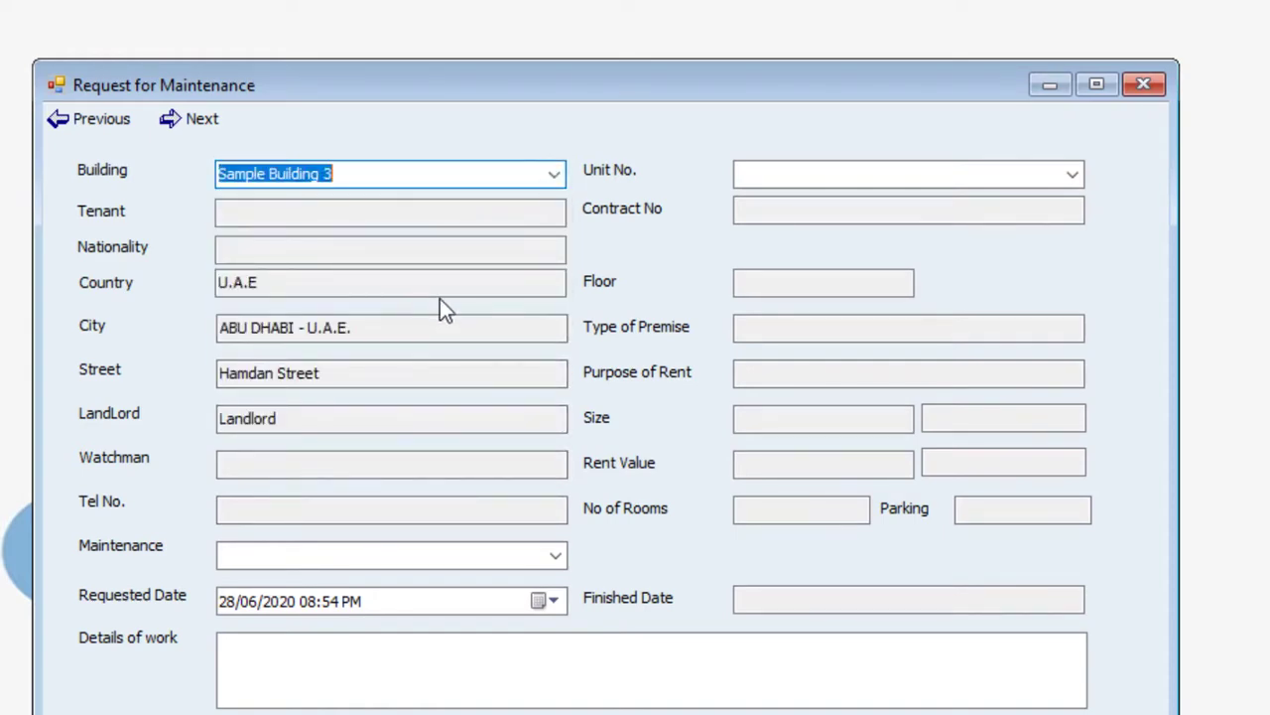
click(1072, 177)
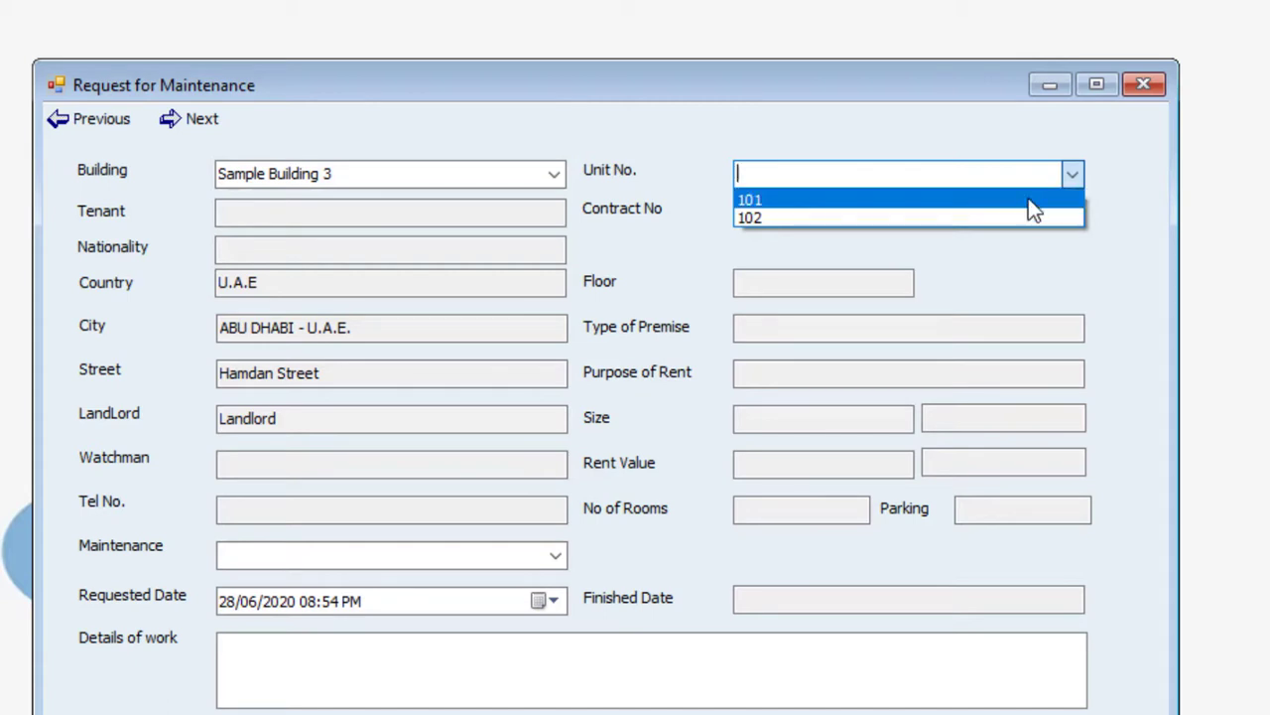
click(1028, 199)
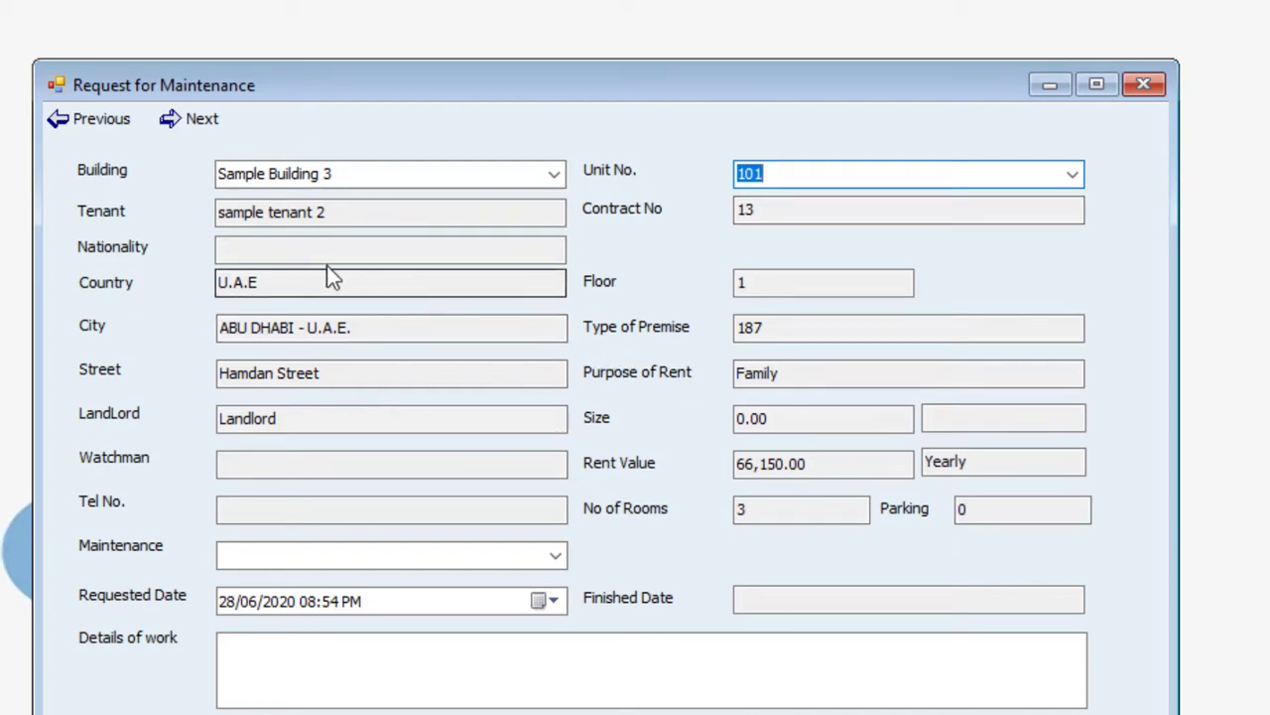
click(872, 176)
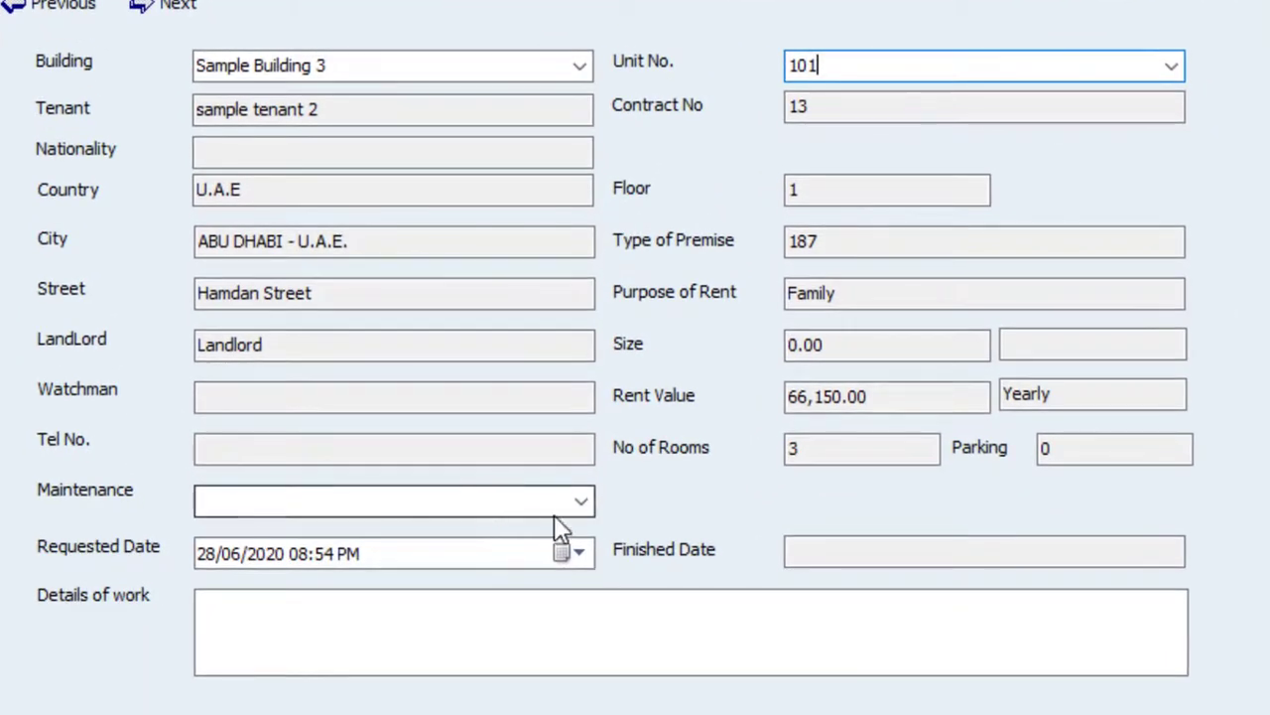
- Set the request's maintenance type to Ac cleaning
click(583, 503)
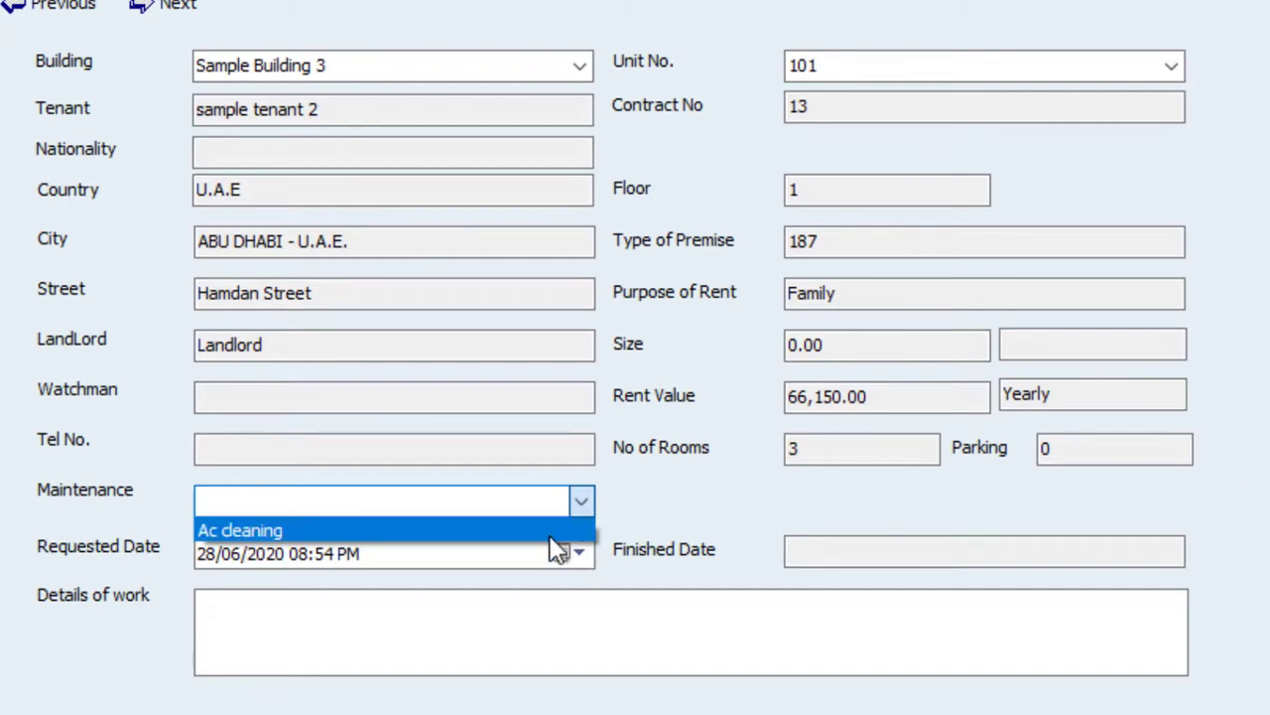
click(549, 528)
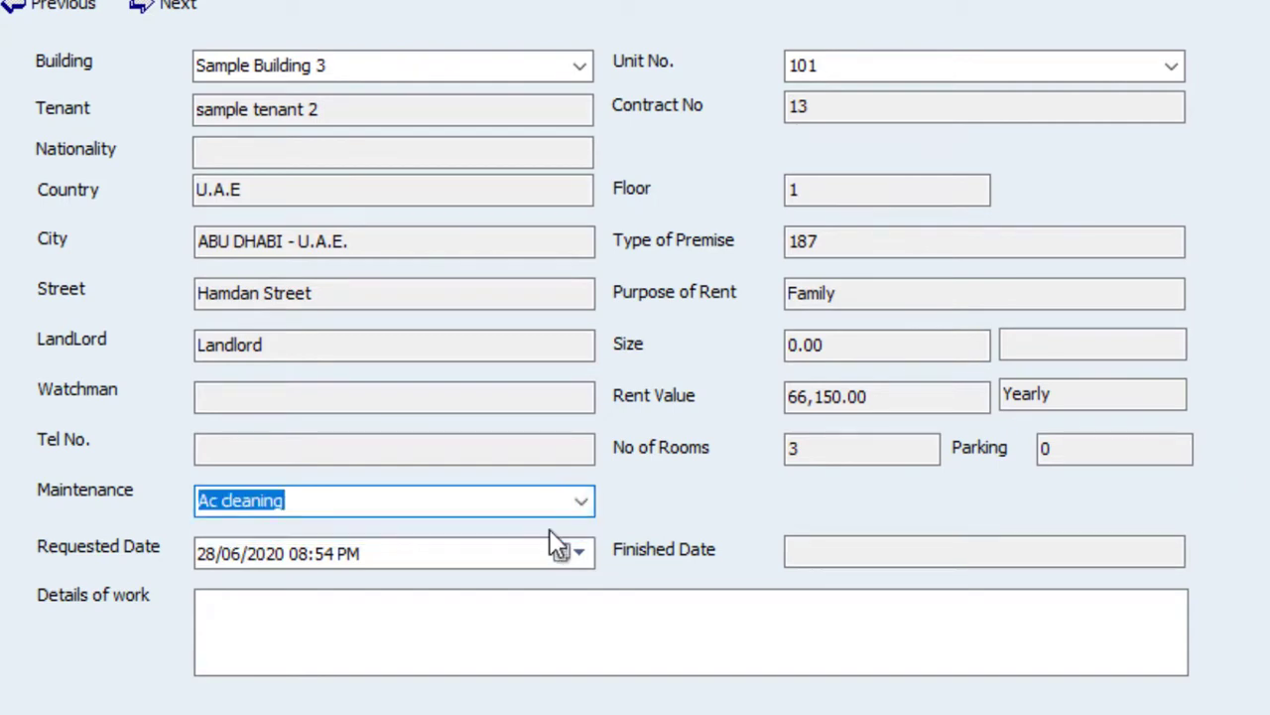
click(527, 500)
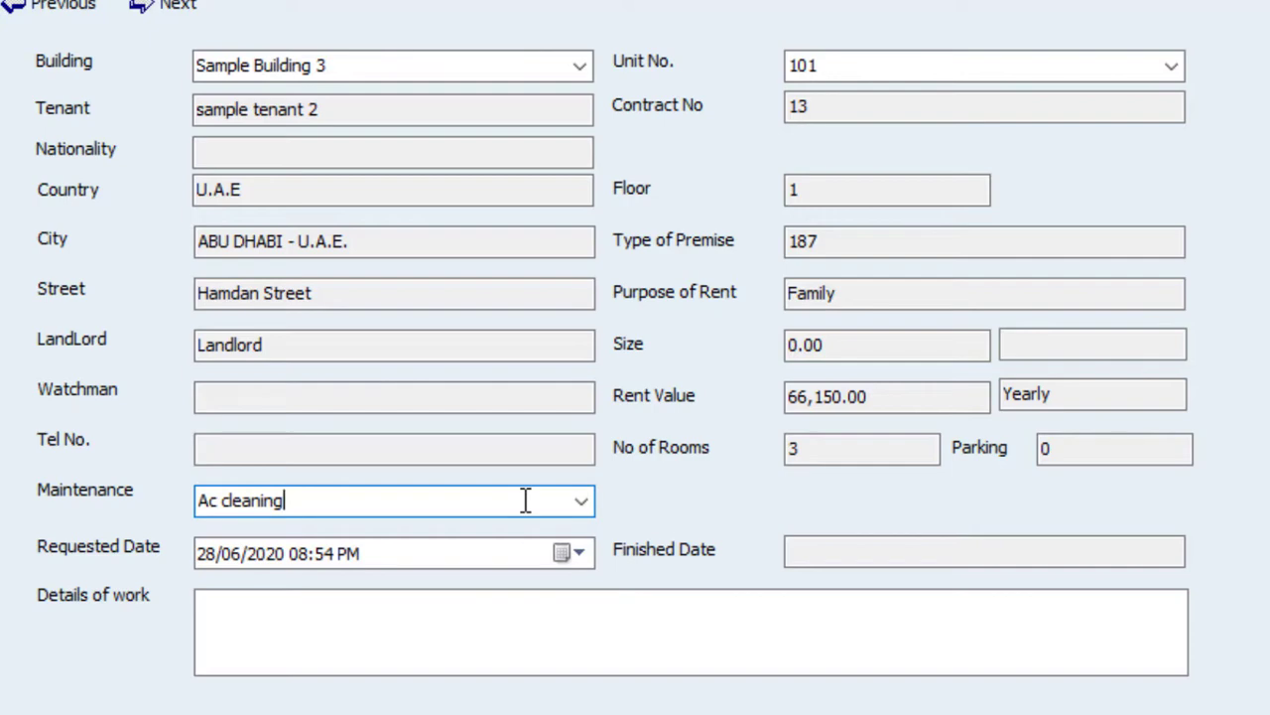
- Open the form for adding a new maintenance type, move it aside, and close it without saving
double_click(526, 500)
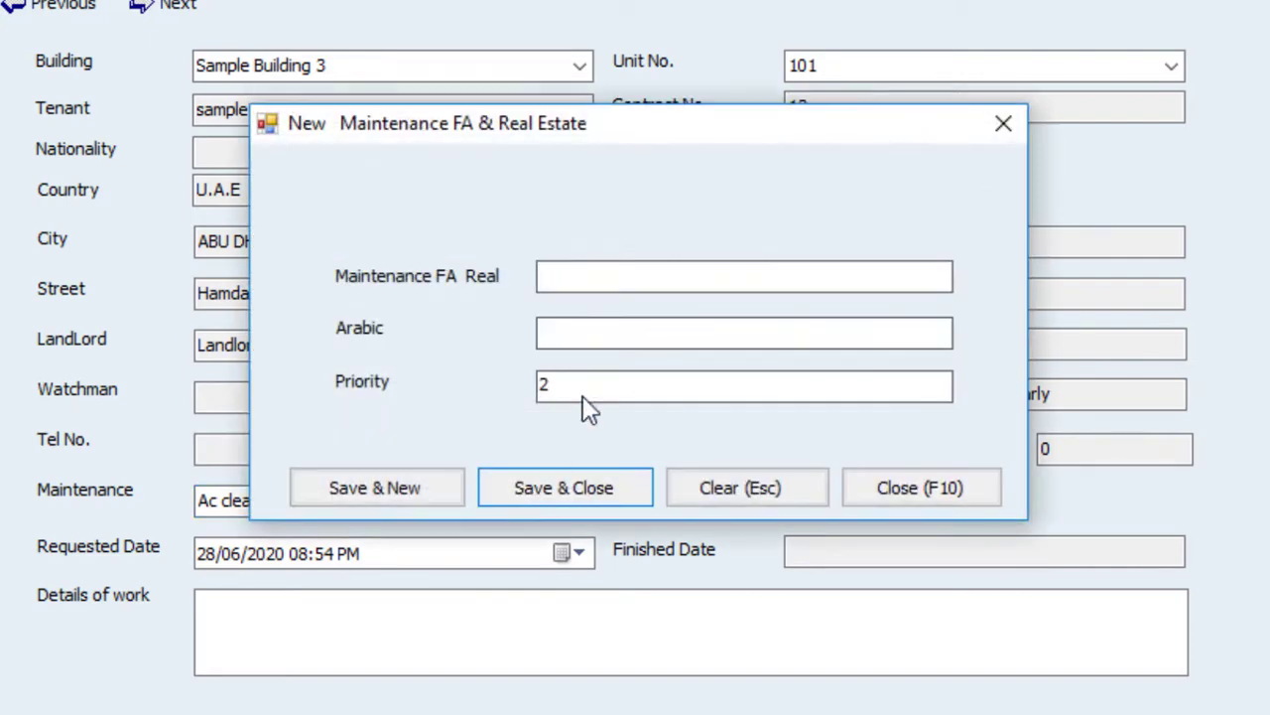
drag(641, 142, 933, 133)
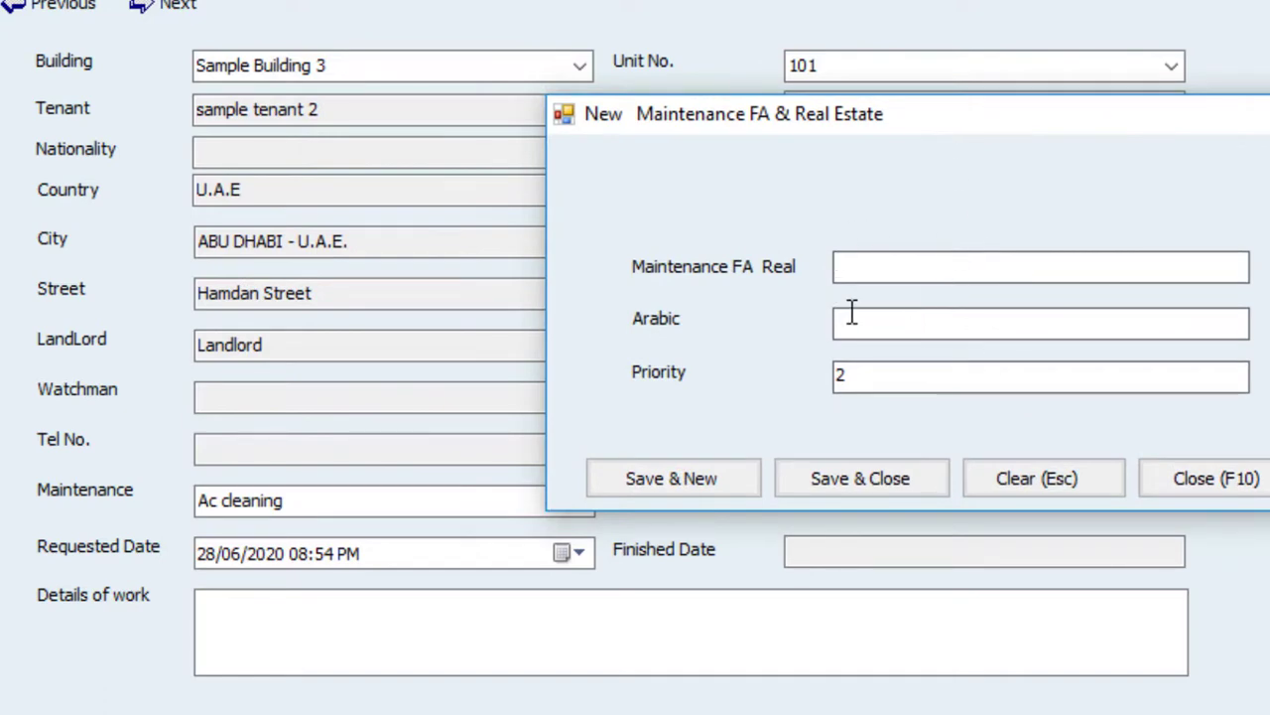
click(1233, 481)
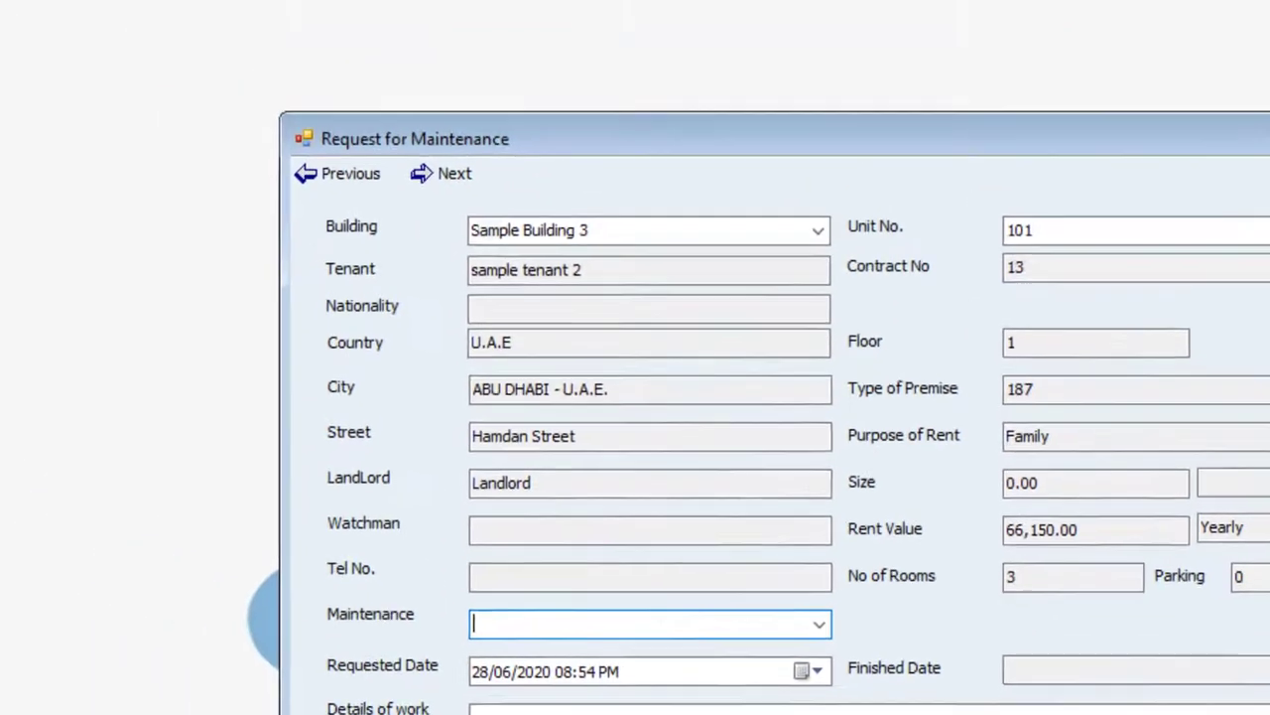
- Open the General List and collapse all groups so only the list names are displayed
click(75, 44)
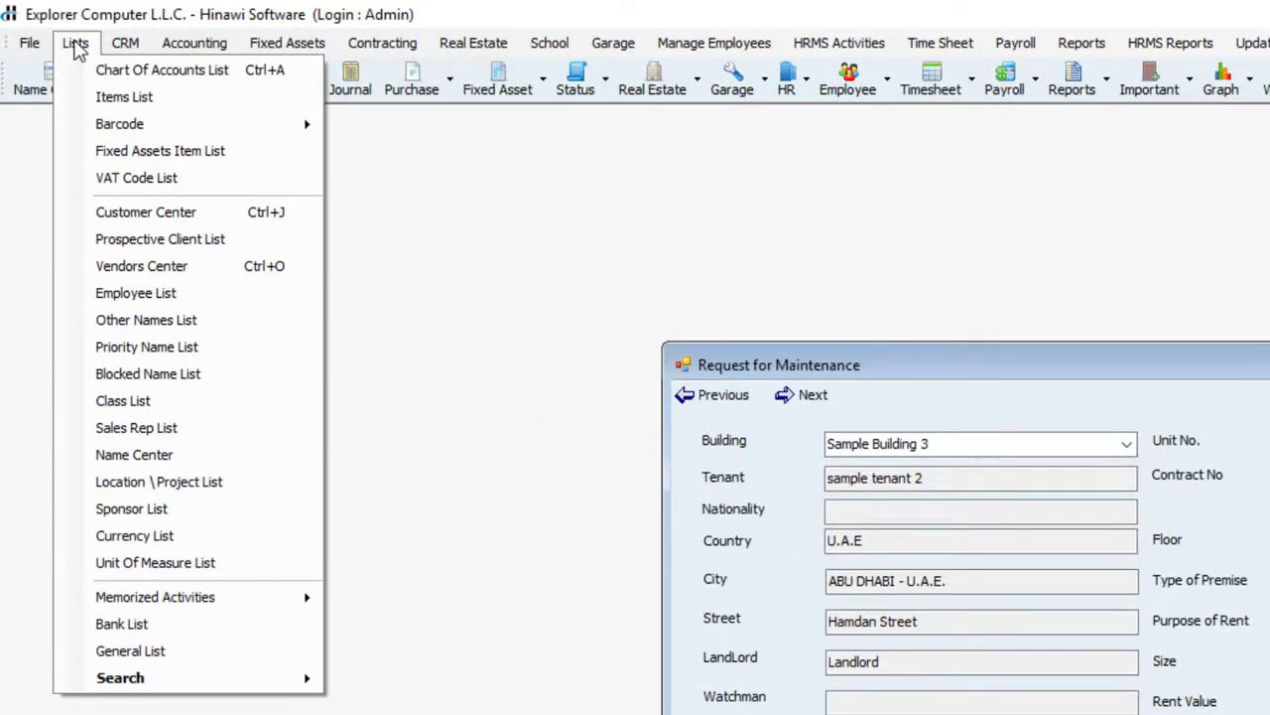
click(232, 650)
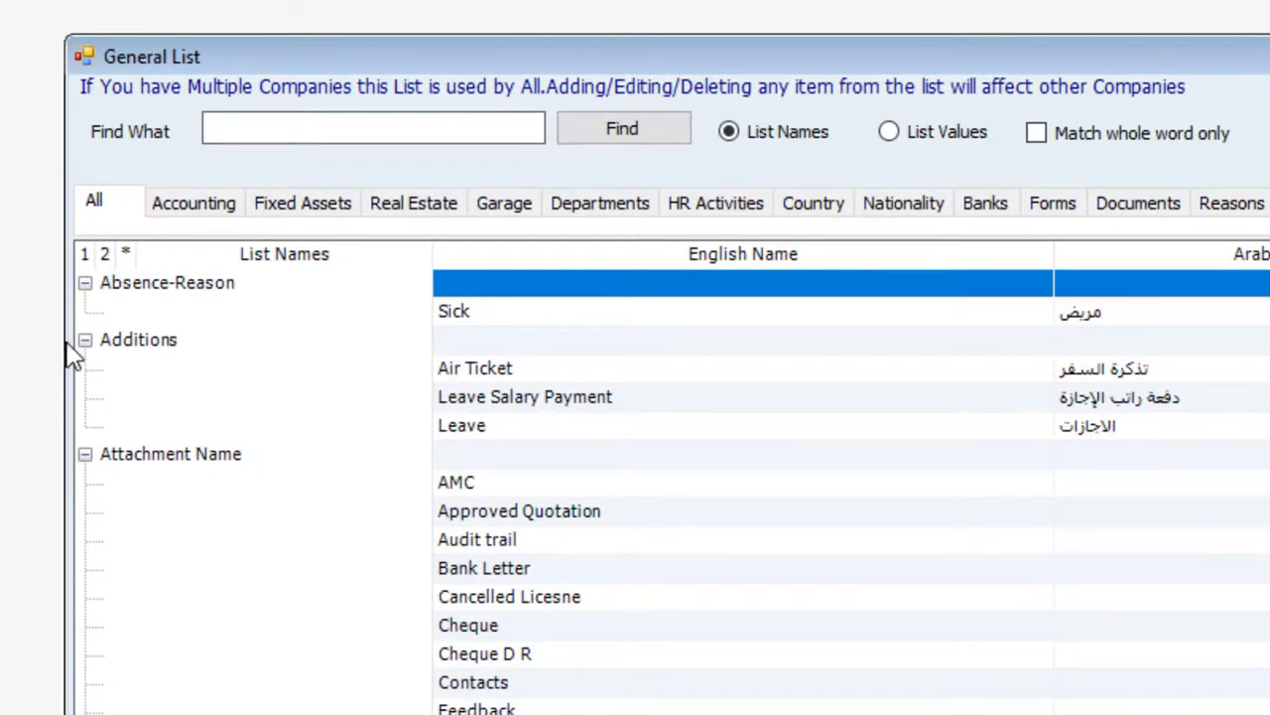
click(108, 260)
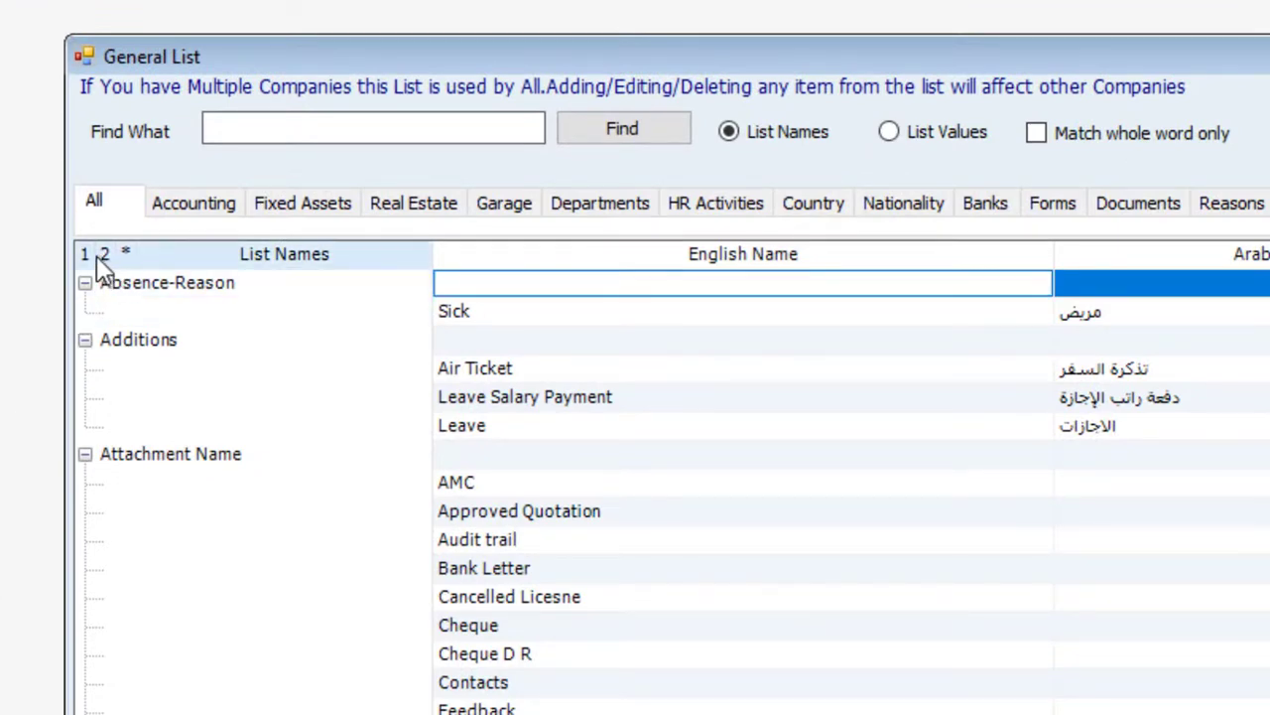
click(83, 254)
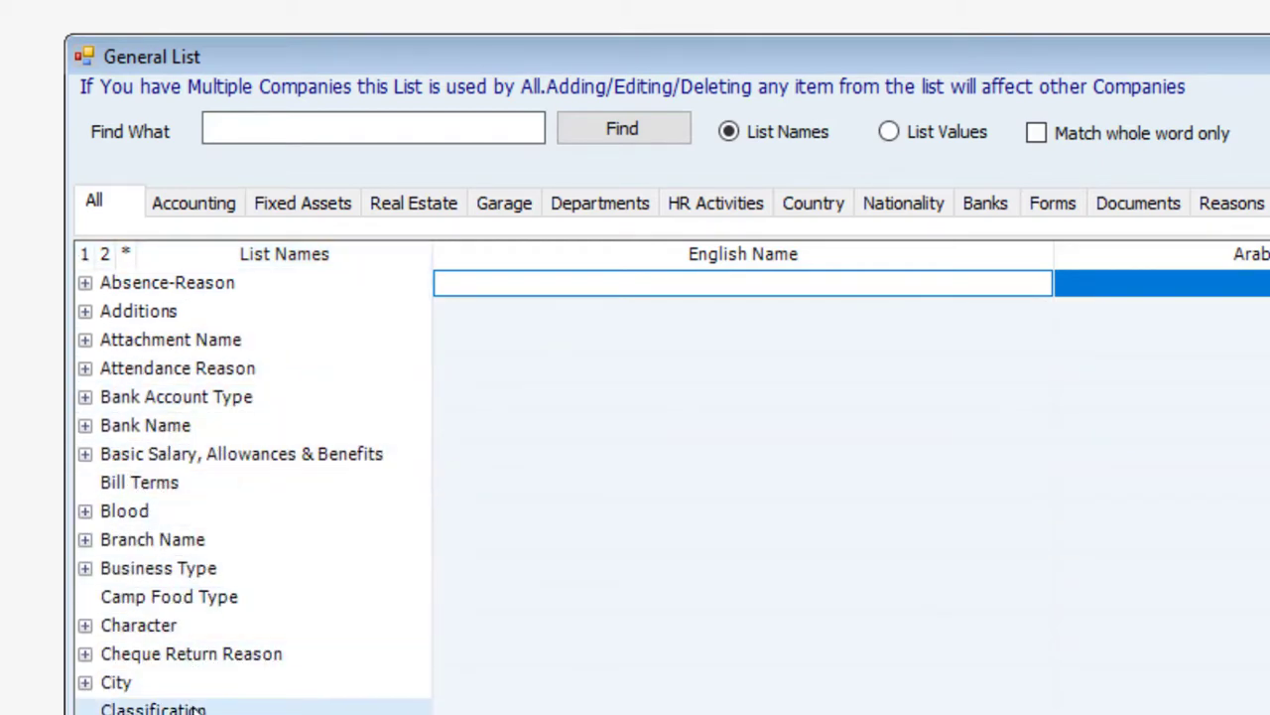
- Search the General List's names for "maint" and select the Maintenance FA & Real Estate list
scroll(278, 340, down, 2)
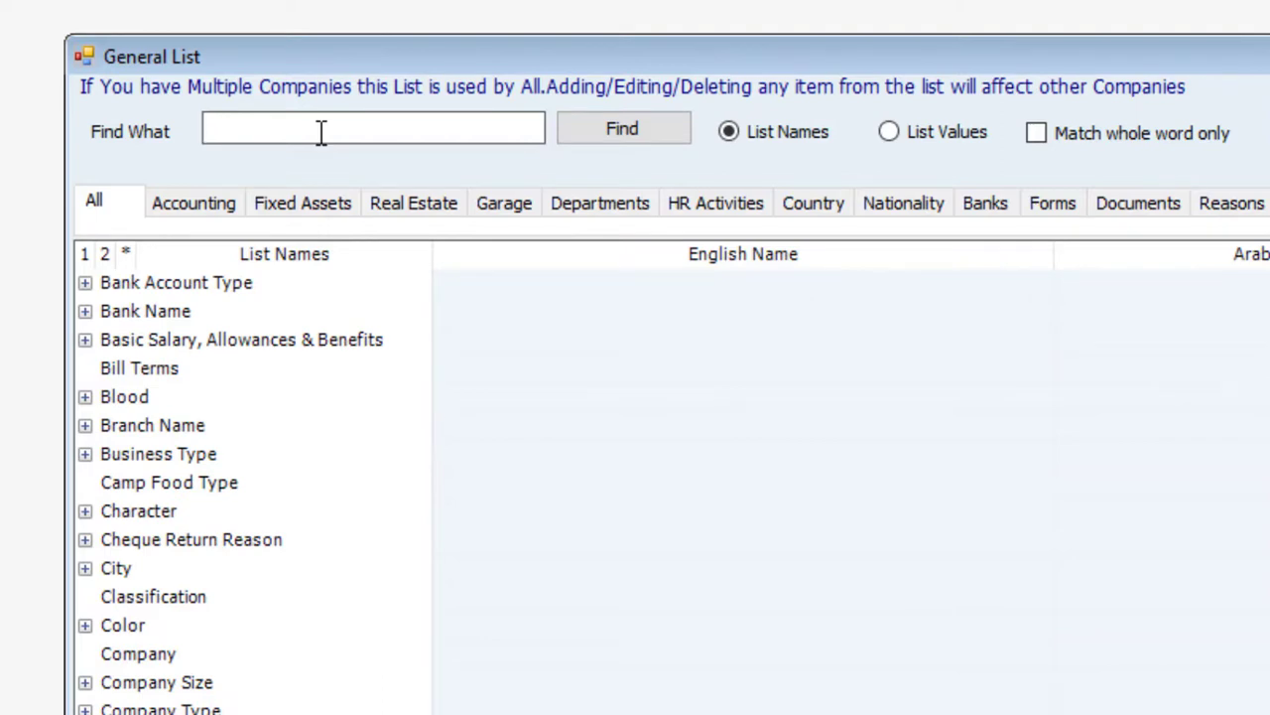
text(maint)
click(635, 129)
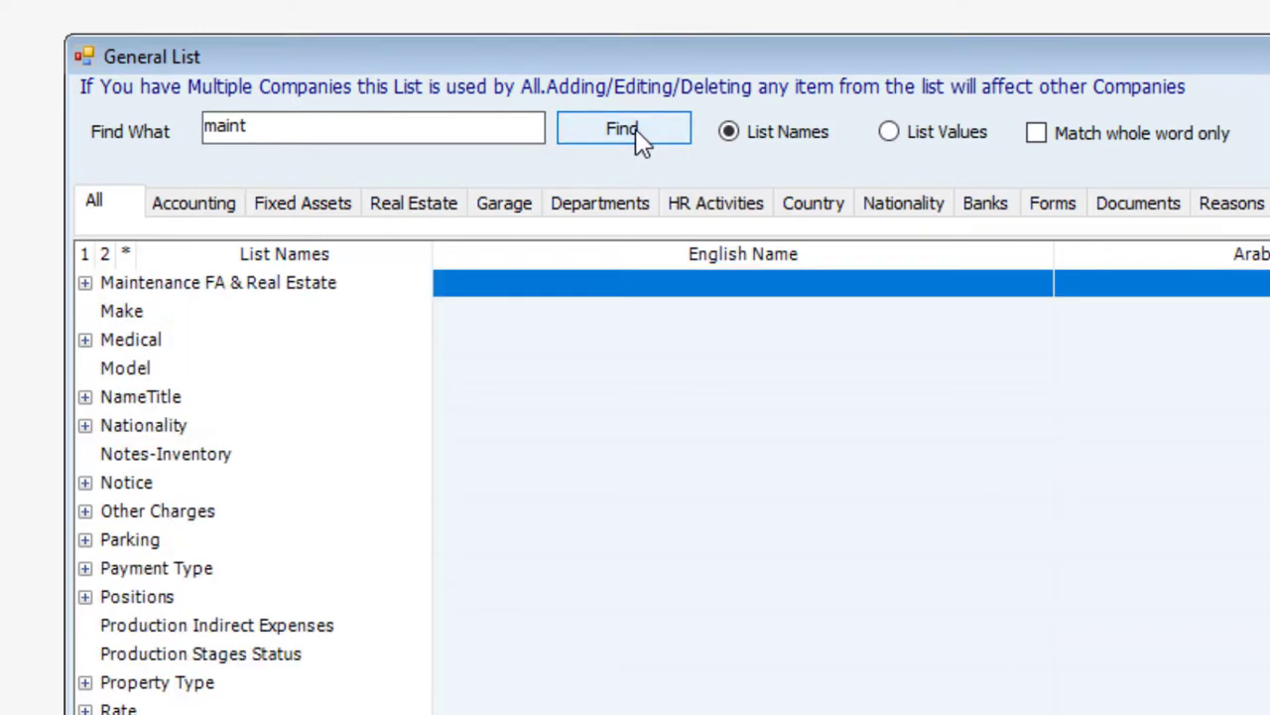
click(316, 288)
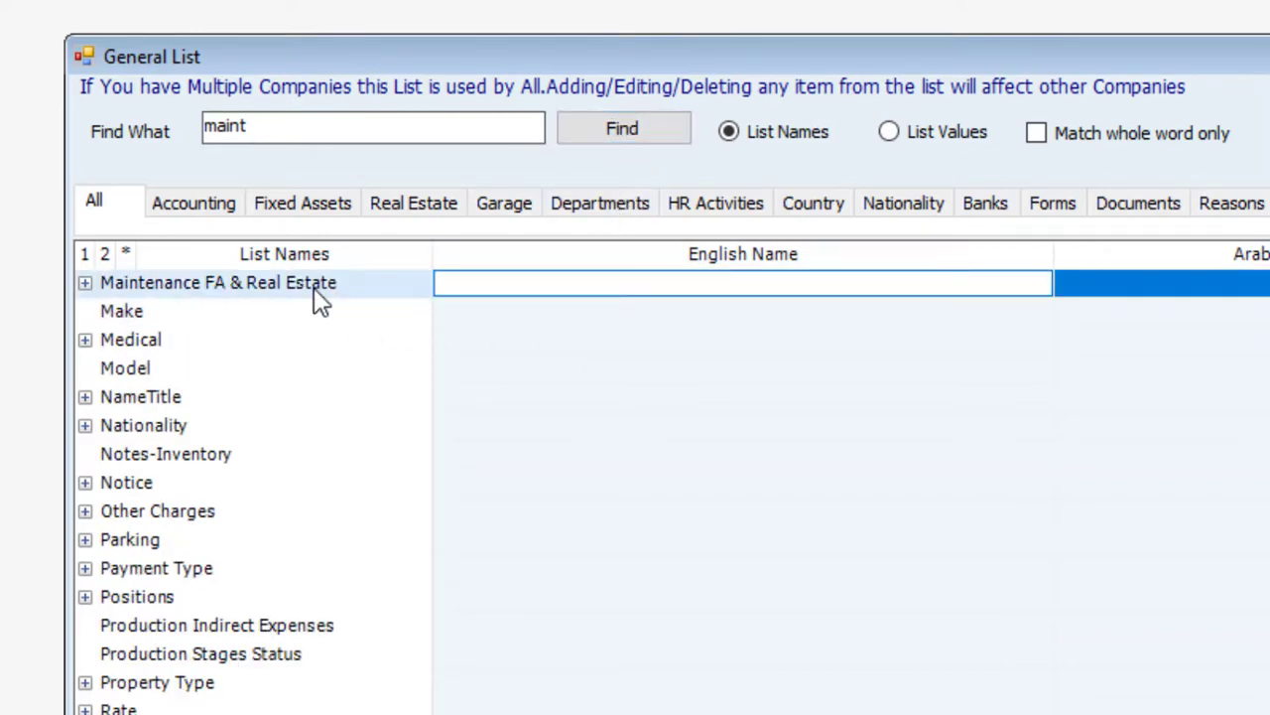
- Leave the General List and view the maintenance type choices in the maintenance request
click(220, 212)
click(288, 214)
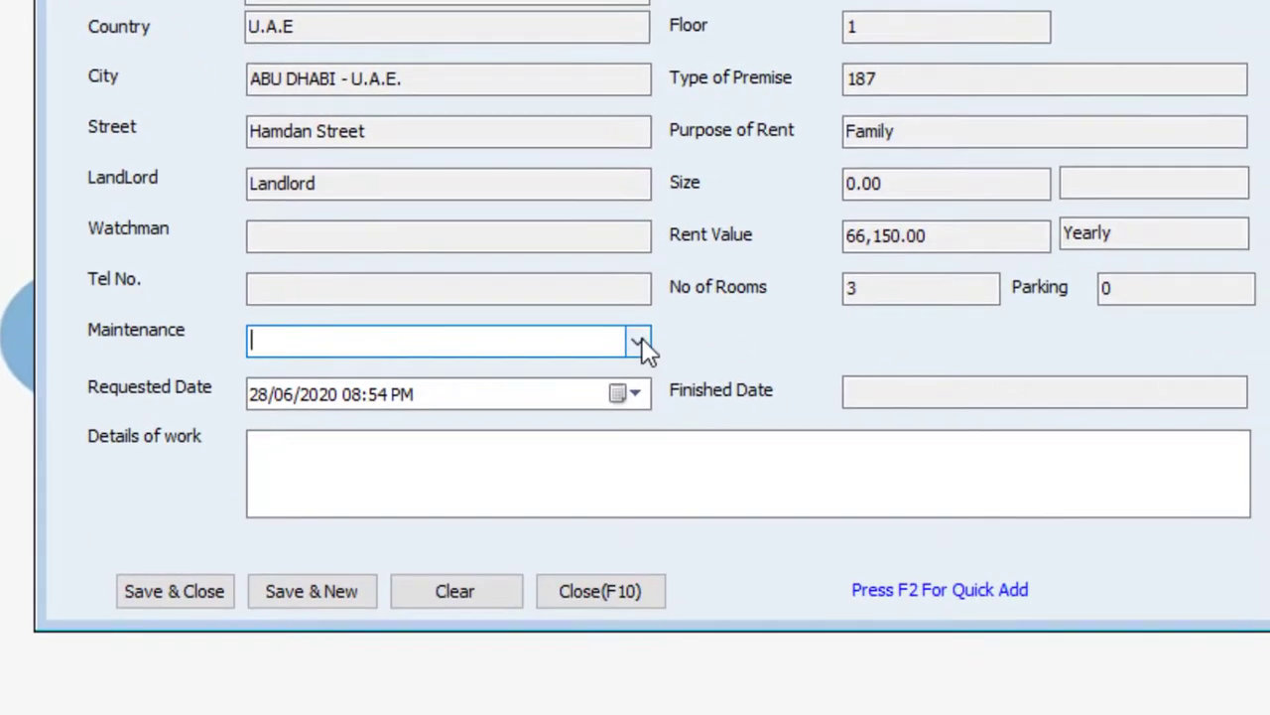
click(640, 340)
click(640, 341)
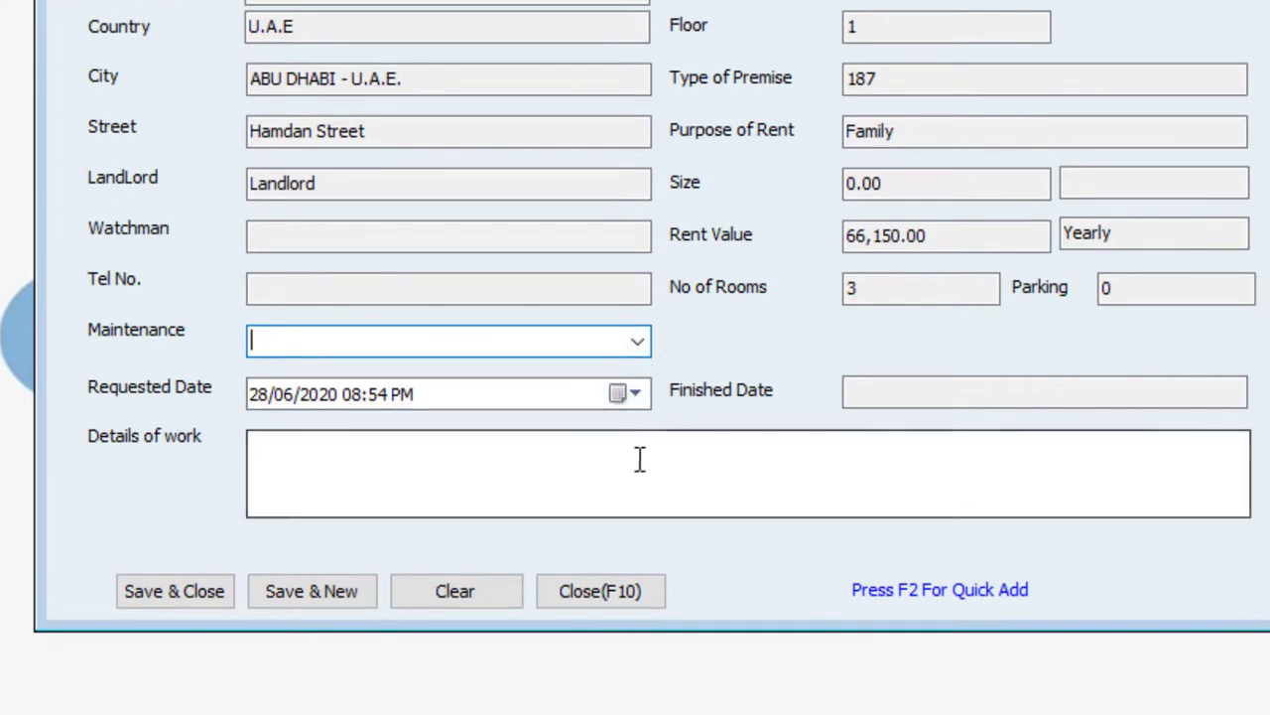
- Enter "jndjdjnj" as the details of work in the maintenance request
click(903, 395)
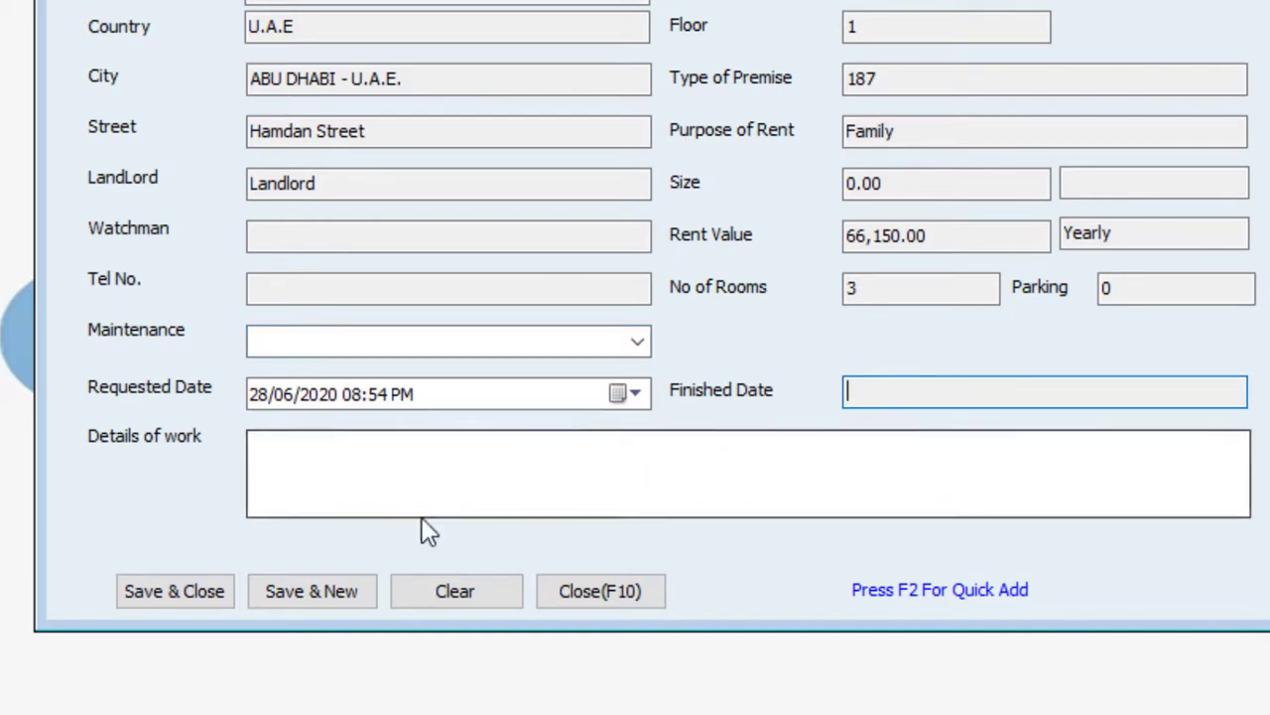
click(419, 456)
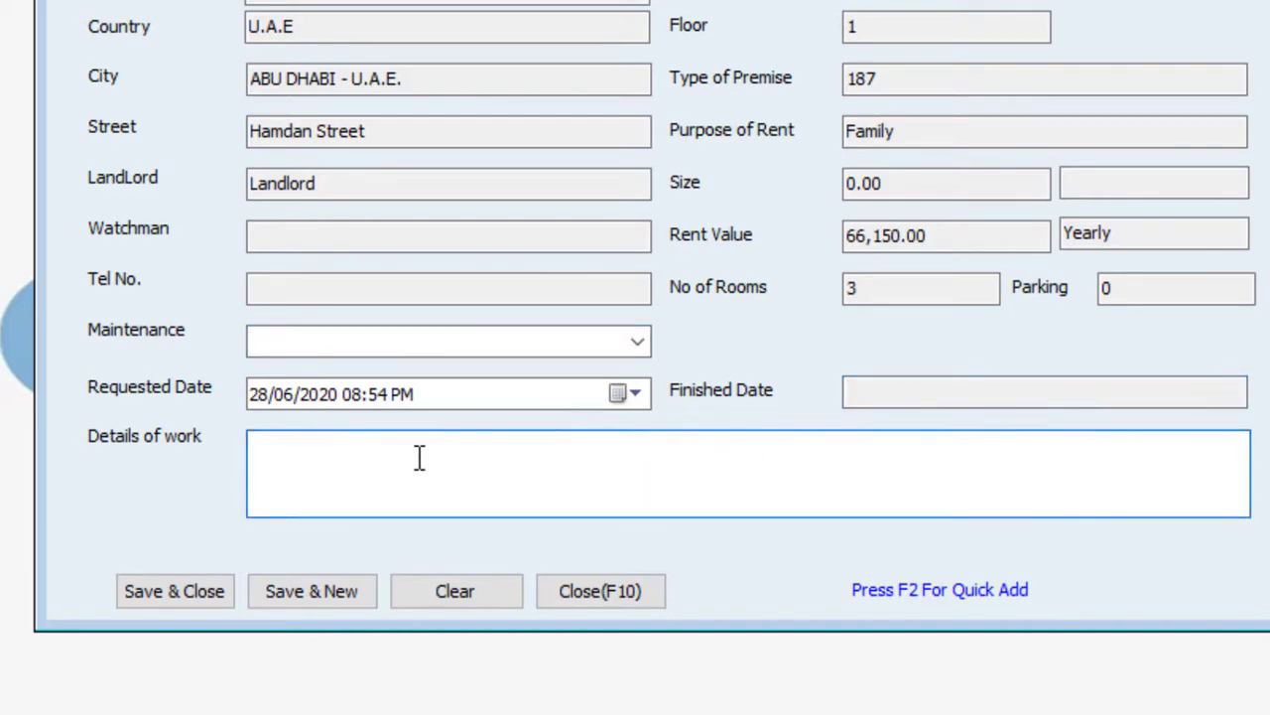
text(jndjdjnj)
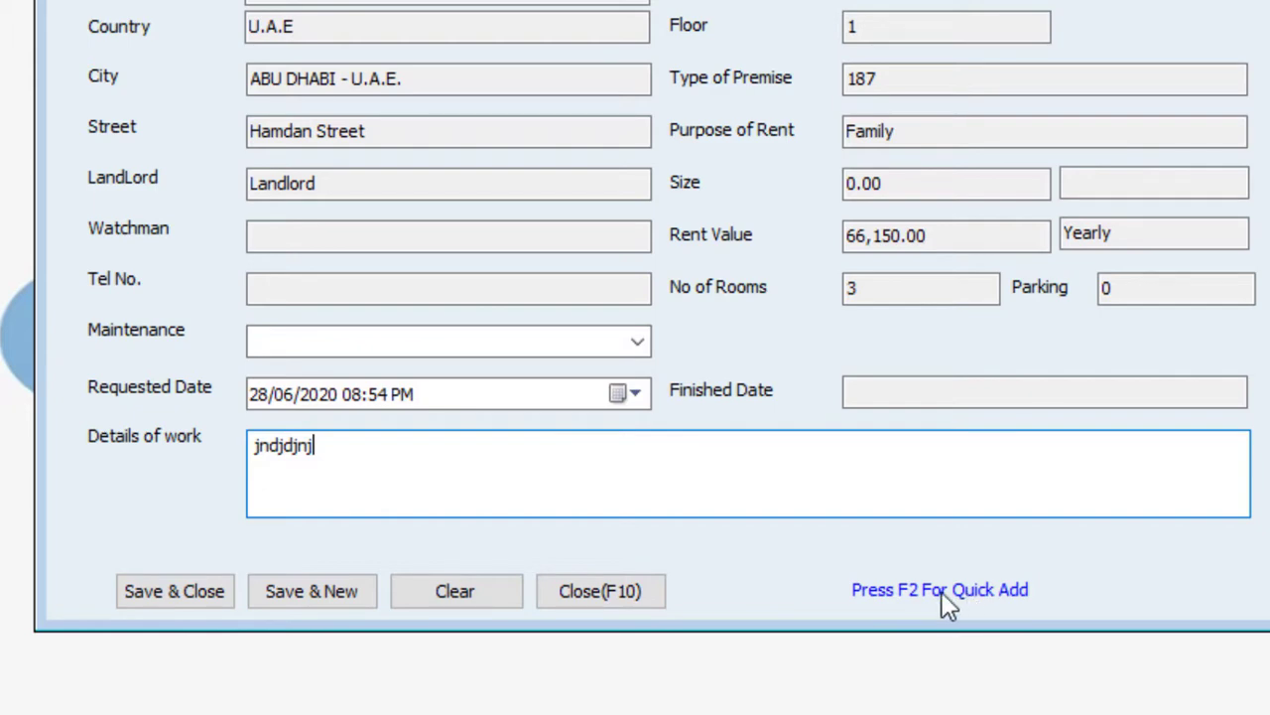
- Close the maintenance request without saving its changed data
click(599, 589)
click(903, 279)
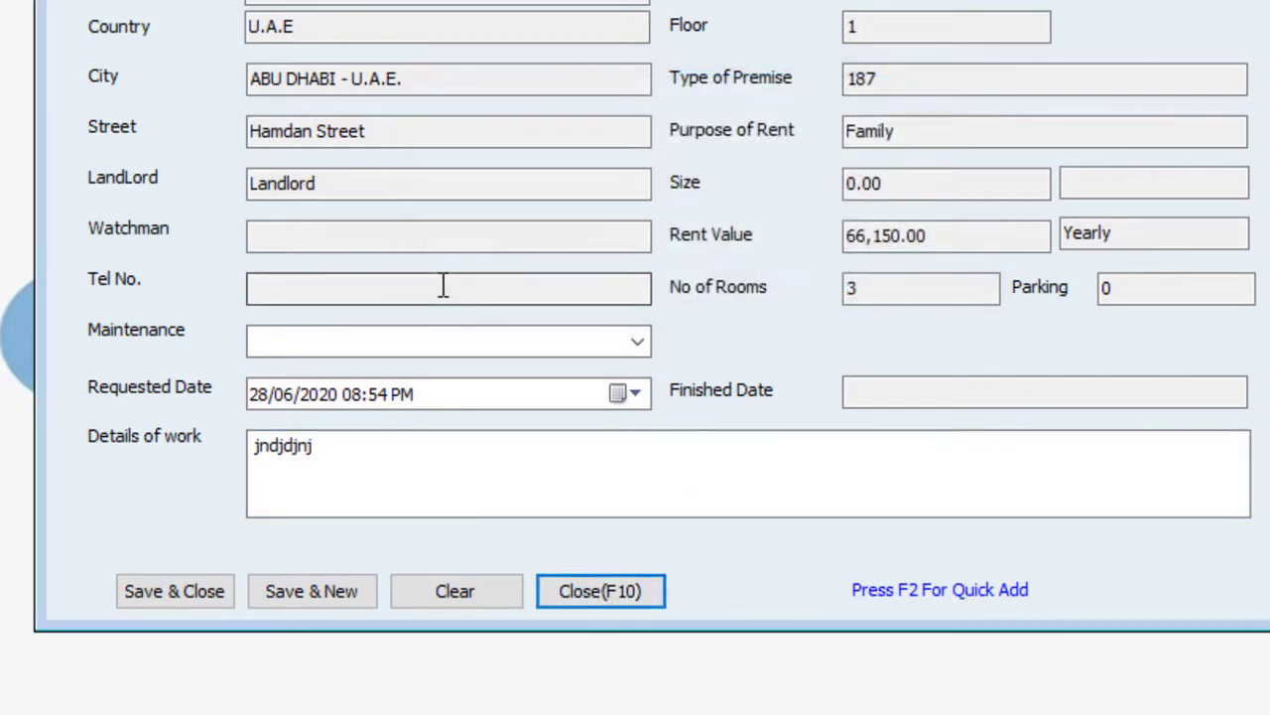
click(598, 593)
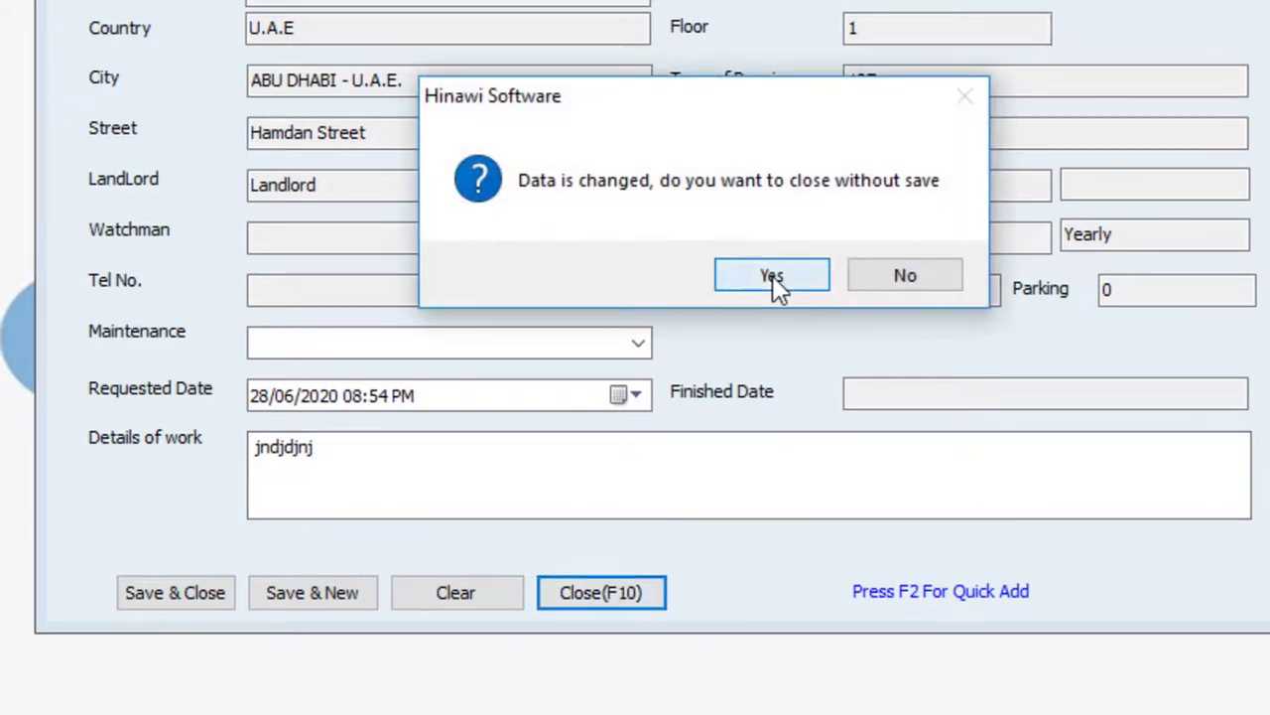
click(774, 279)
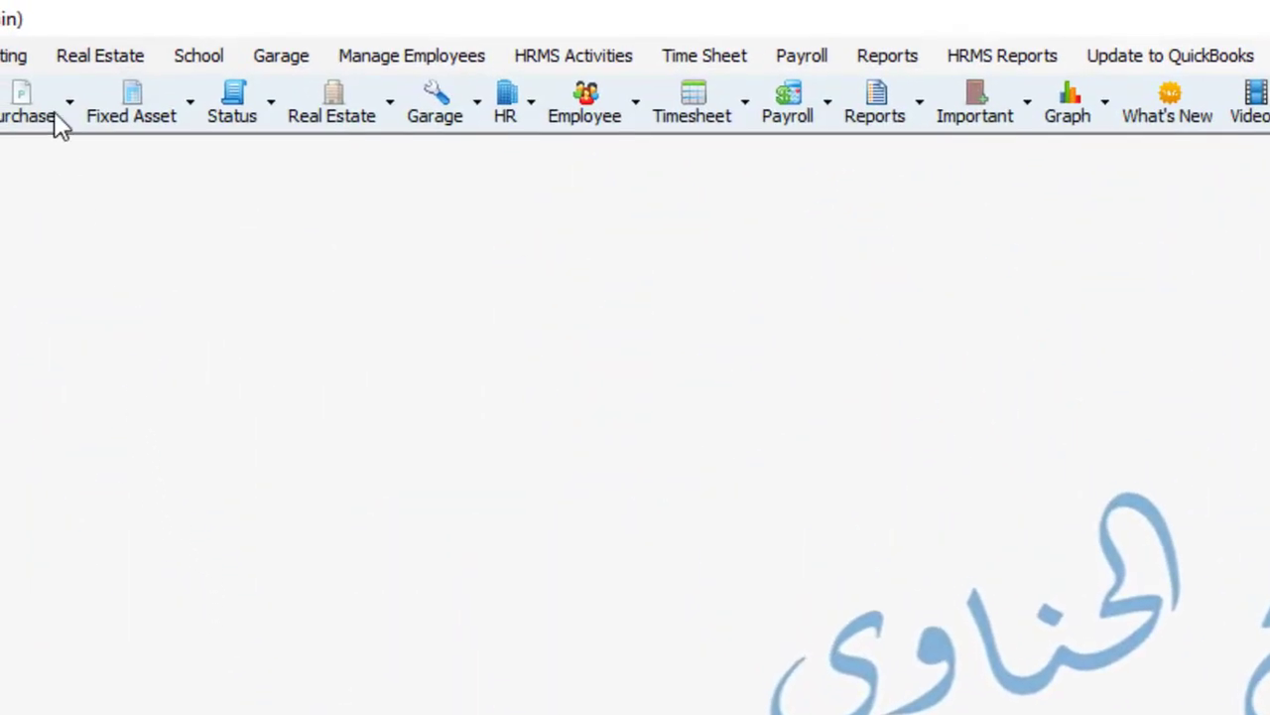
- Open the real estate form for creating complaints or maintenance and go to the previous record
click(88, 59)
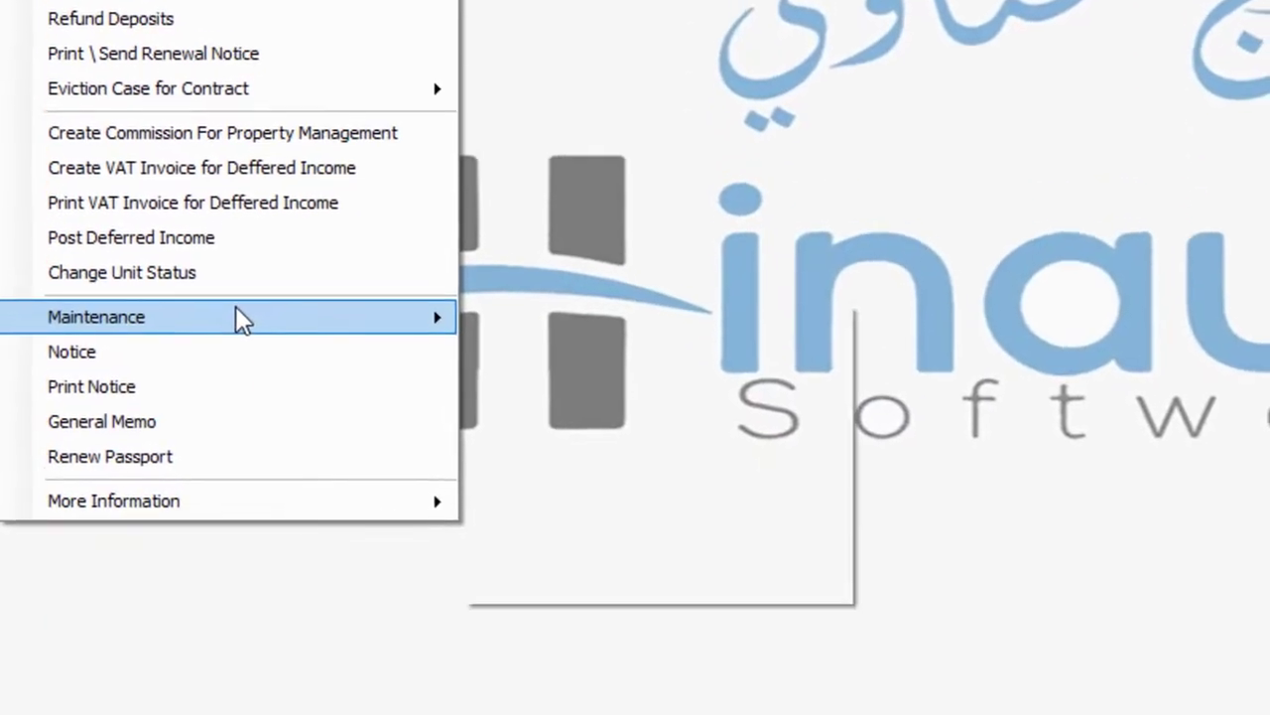
mouse_move(241, 317)
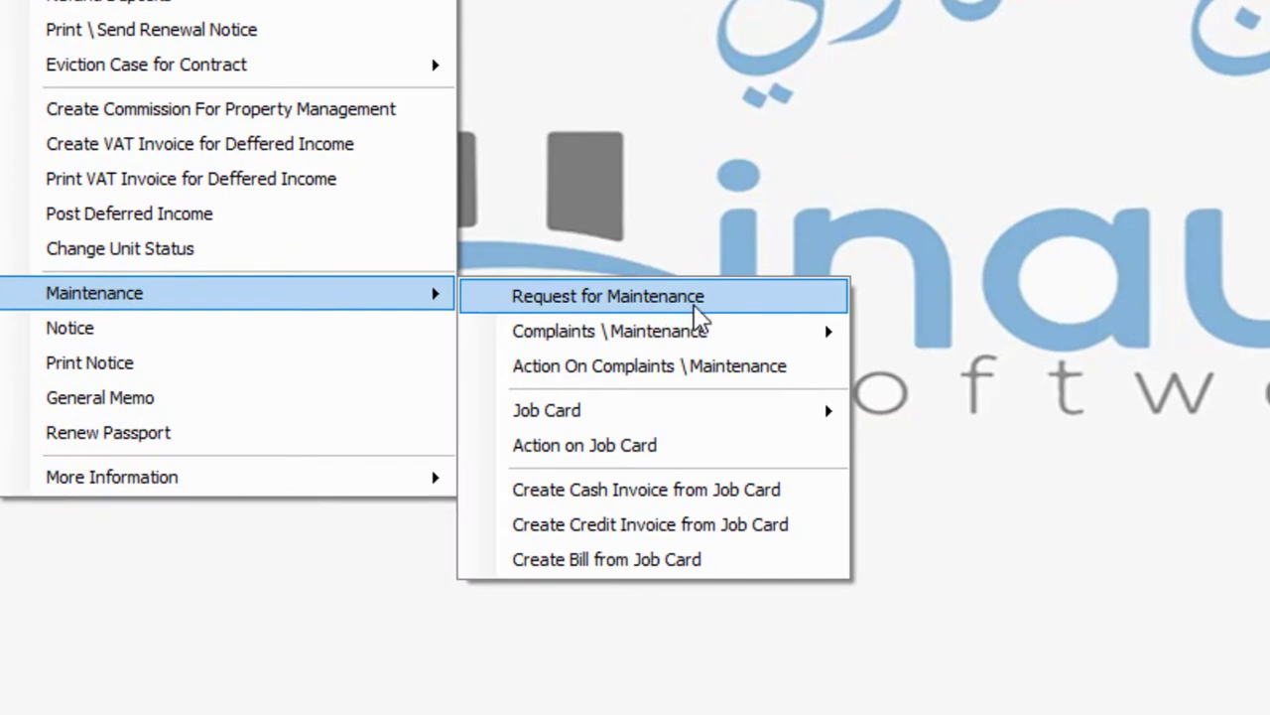
mouse_move(773, 336)
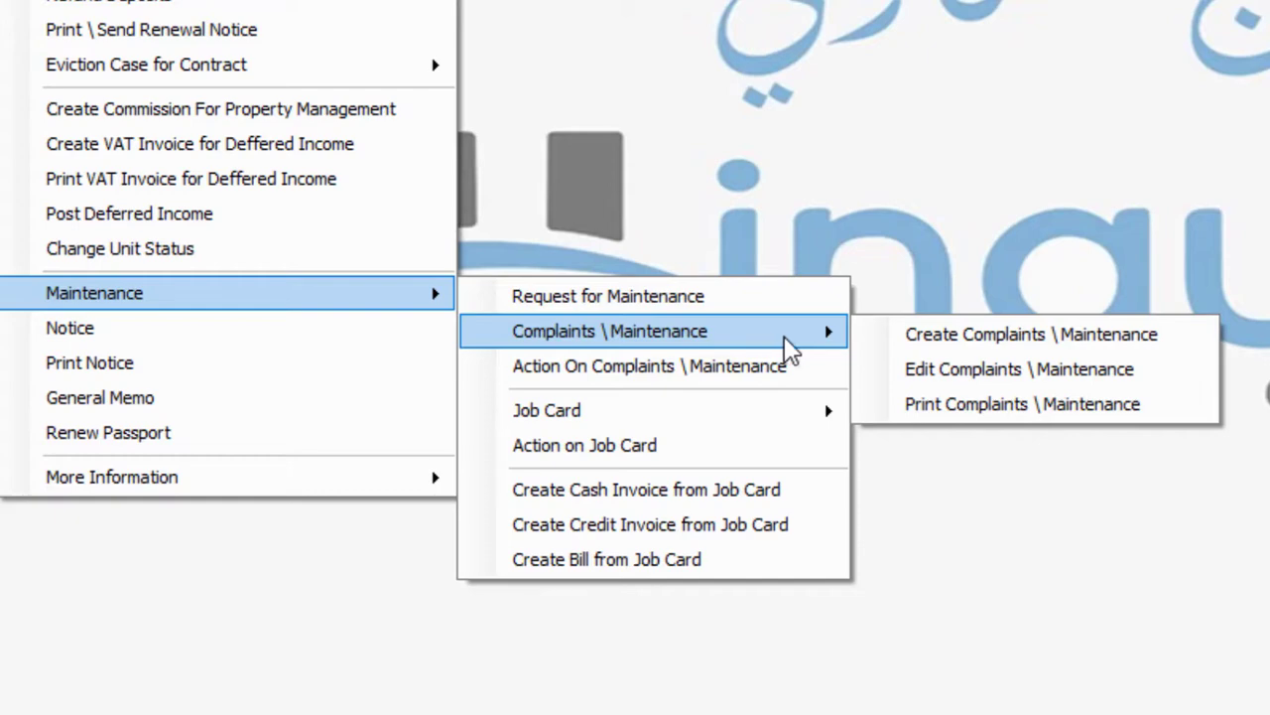
click(933, 338)
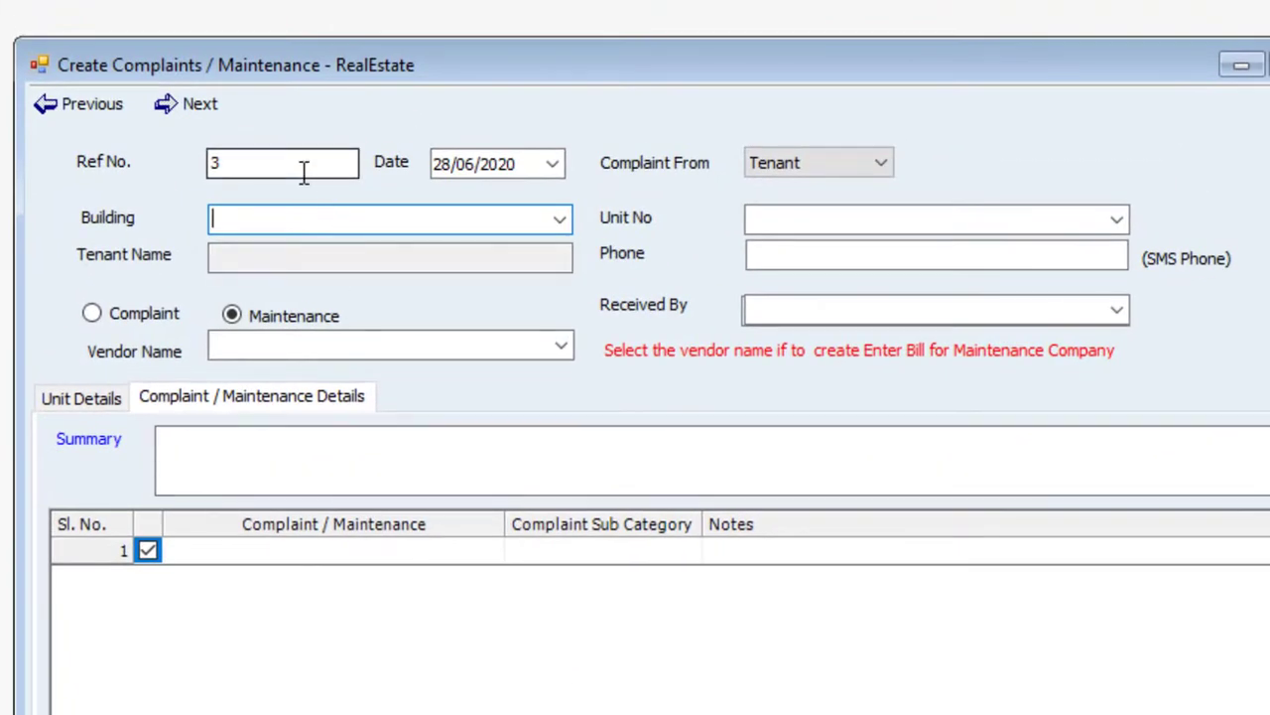
click(91, 105)
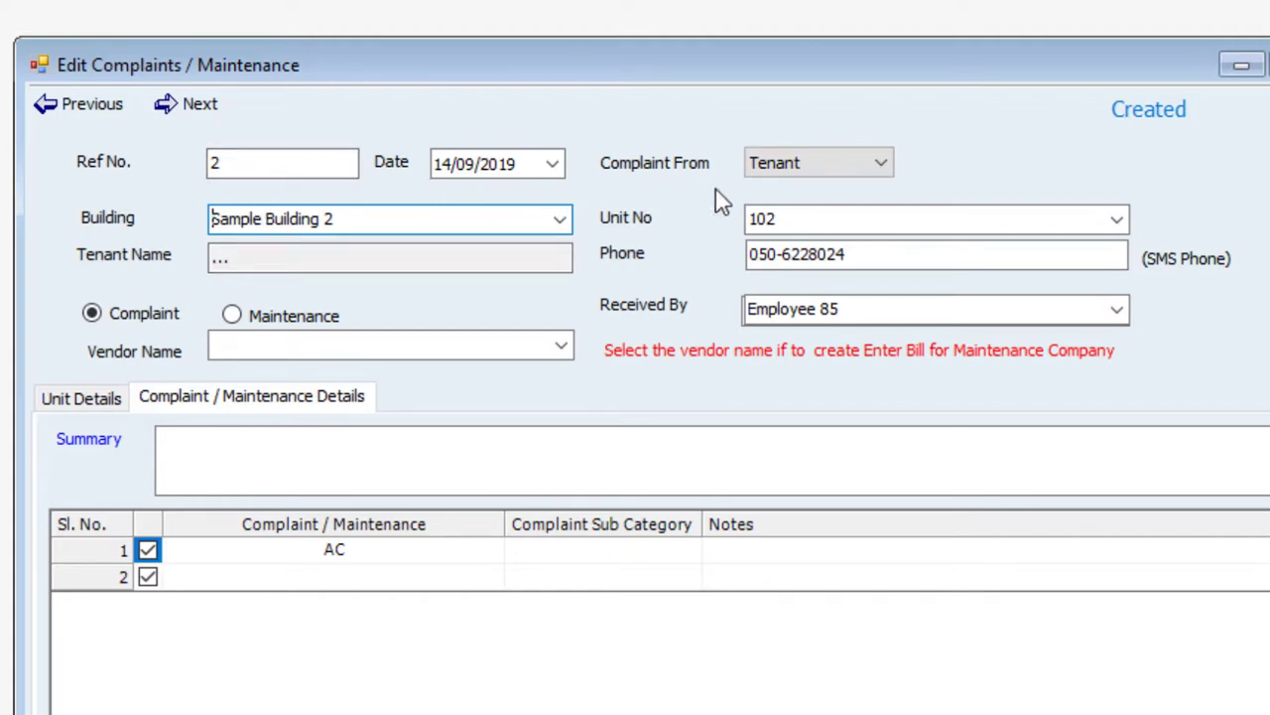
- Review the available complaint sources and the unit numbers offered for Sample Building 2
click(836, 168)
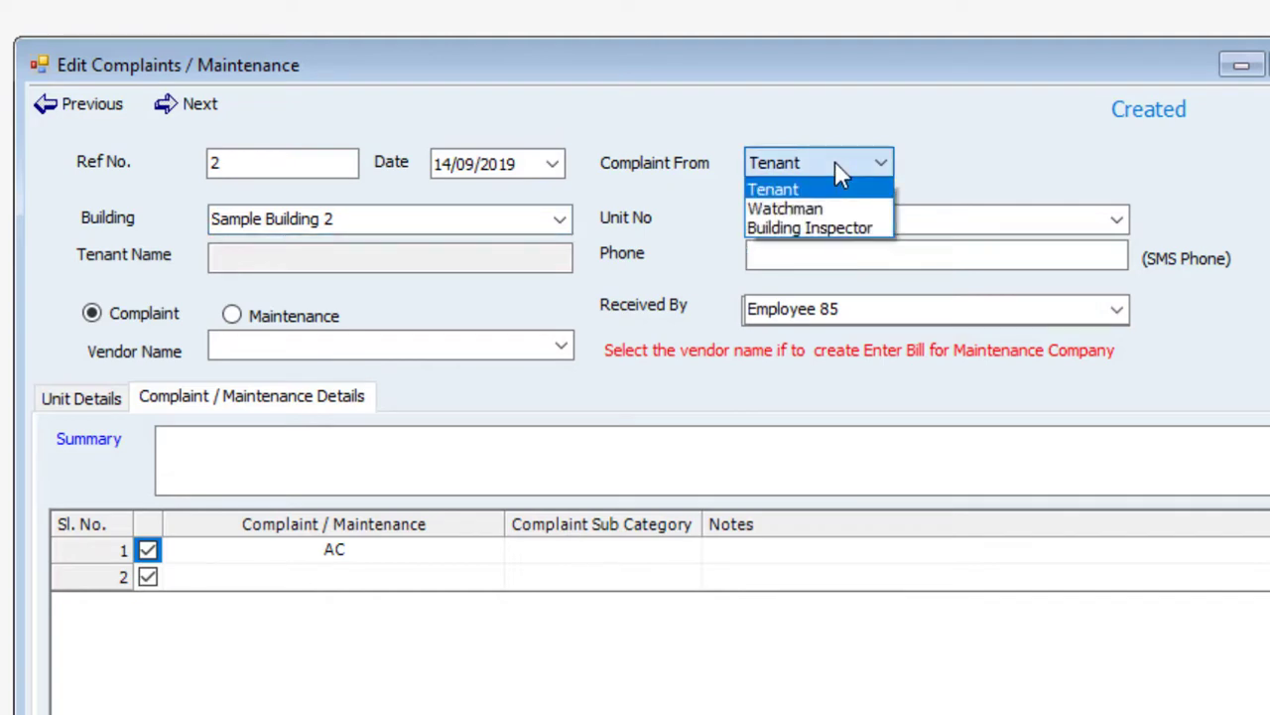
click(837, 171)
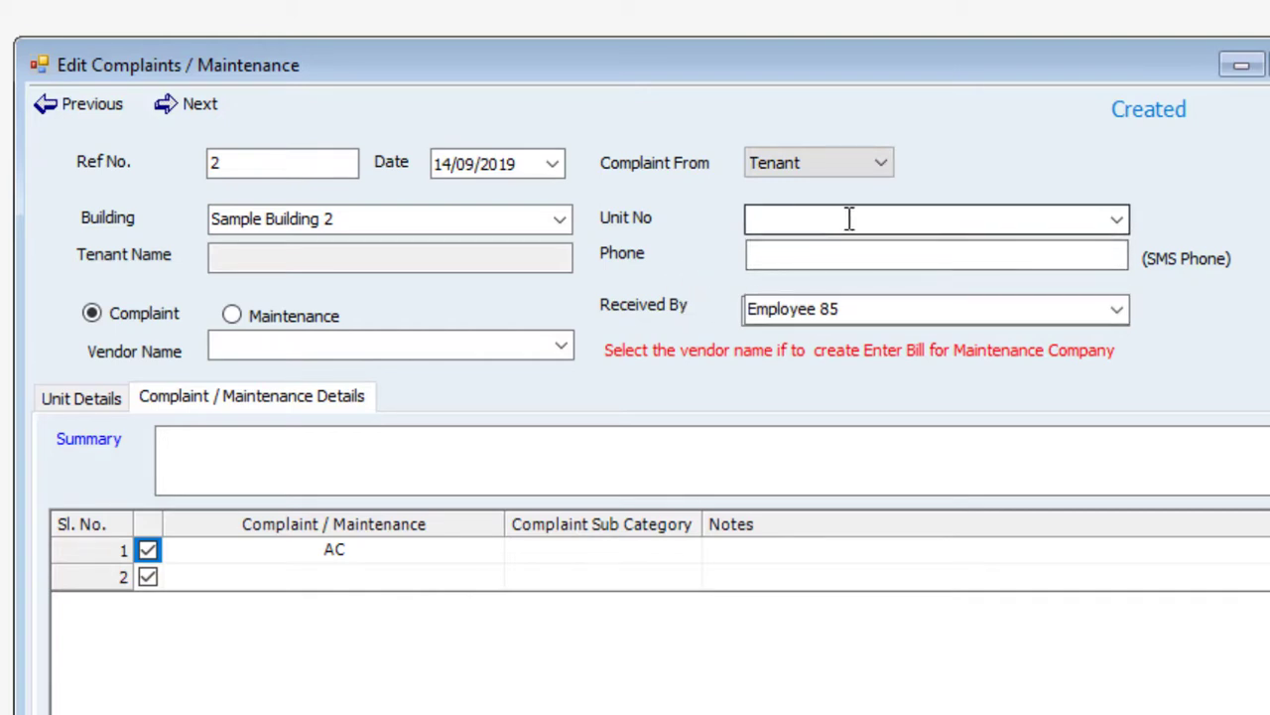
click(1118, 221)
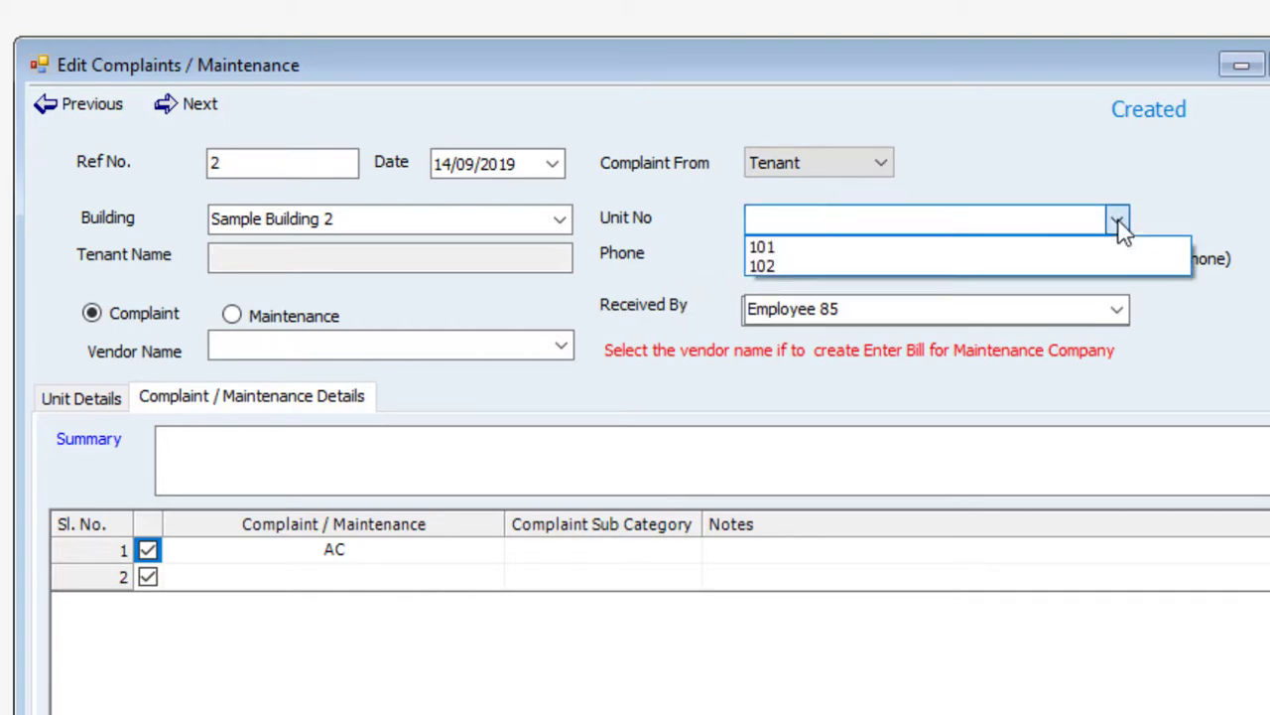
click(1118, 222)
click(986, 257)
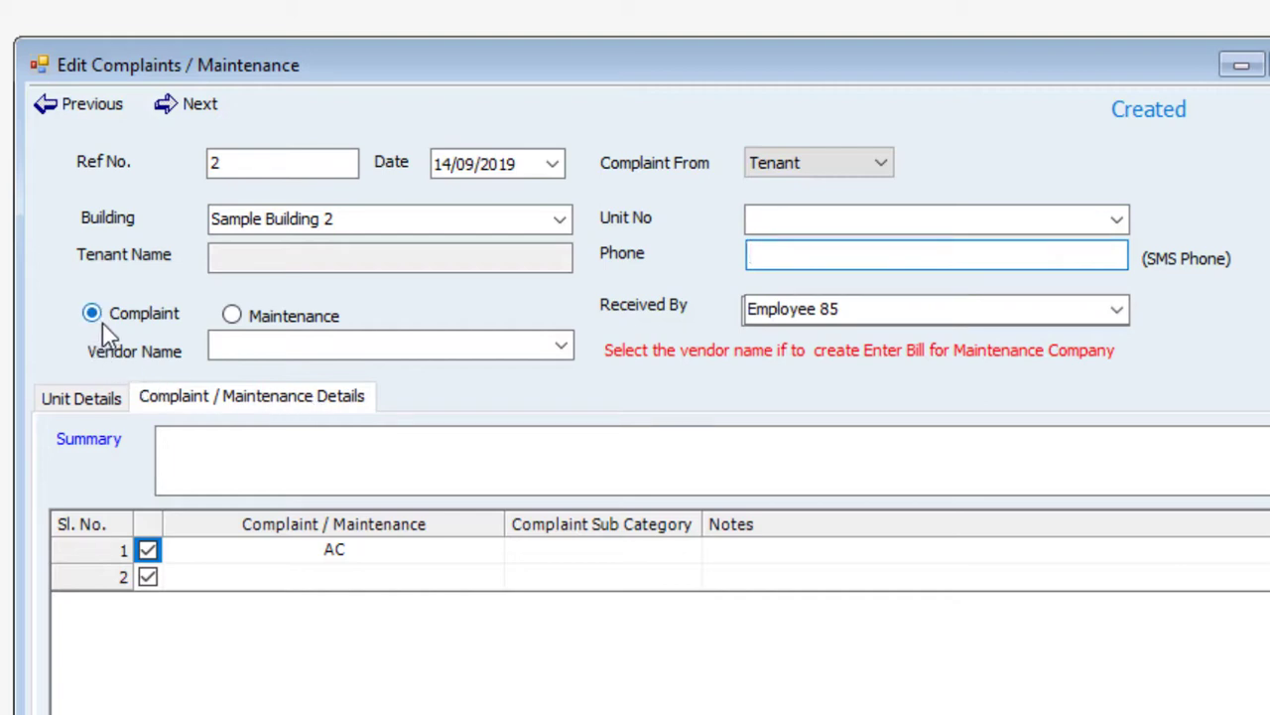
- Set the record's type to Maintenance instead of Complaint and view the list of available vendors
click(233, 315)
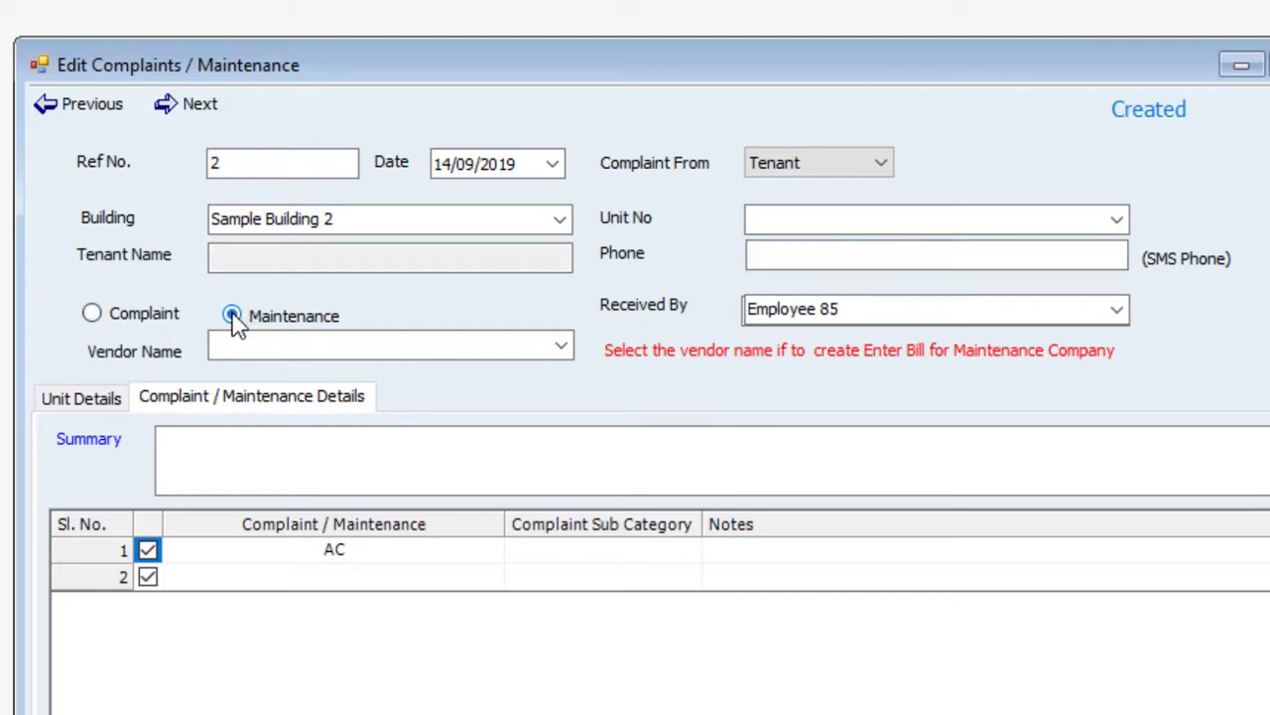
click(91, 316)
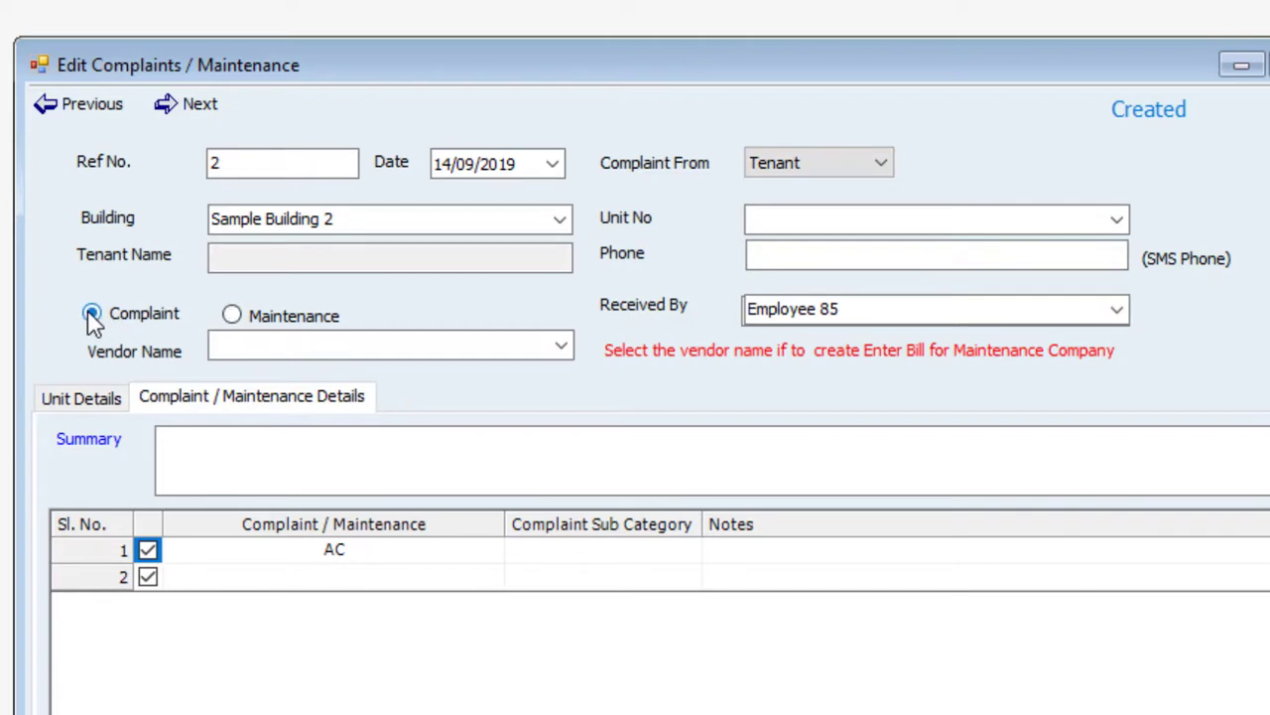
click(234, 318)
click(238, 345)
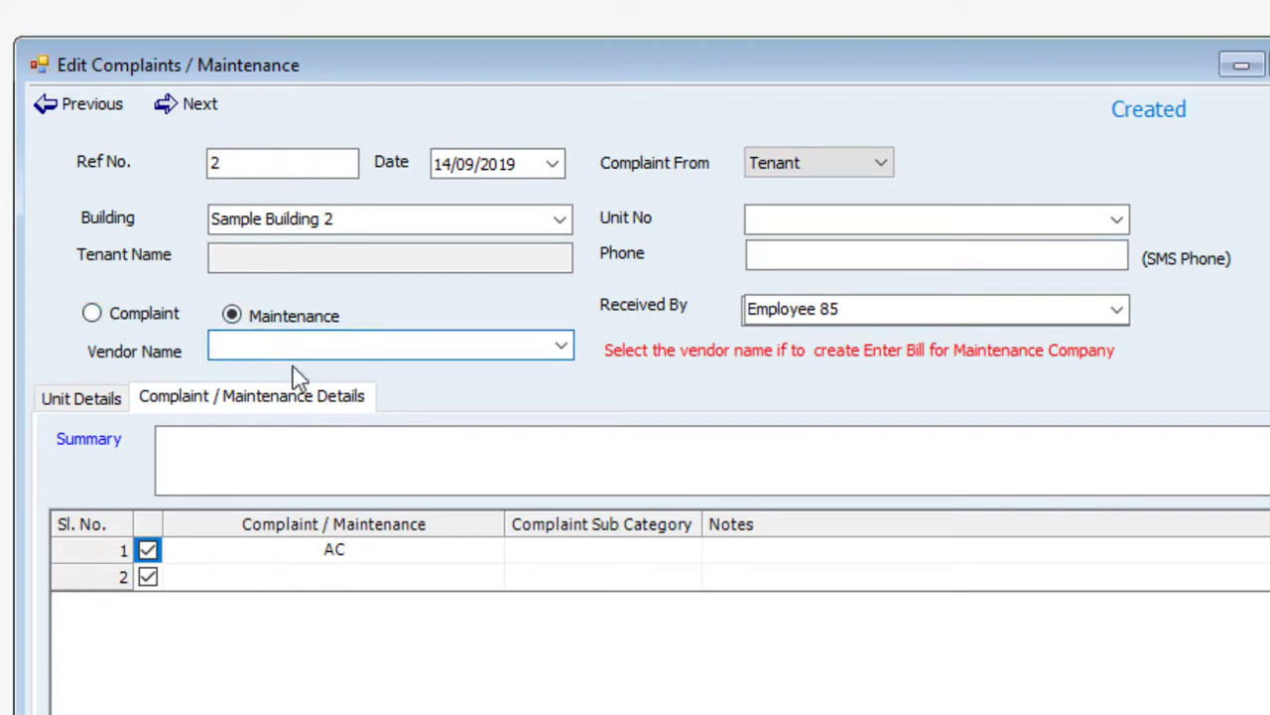
click(561, 347)
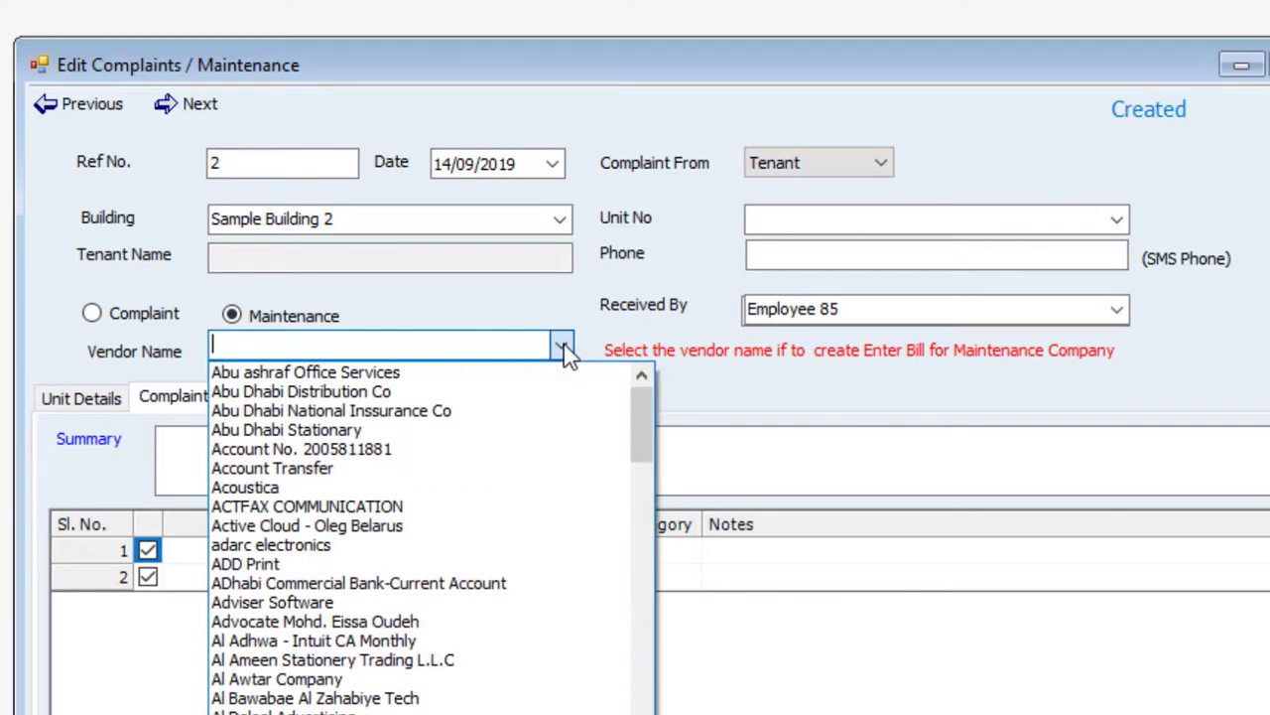
click(562, 347)
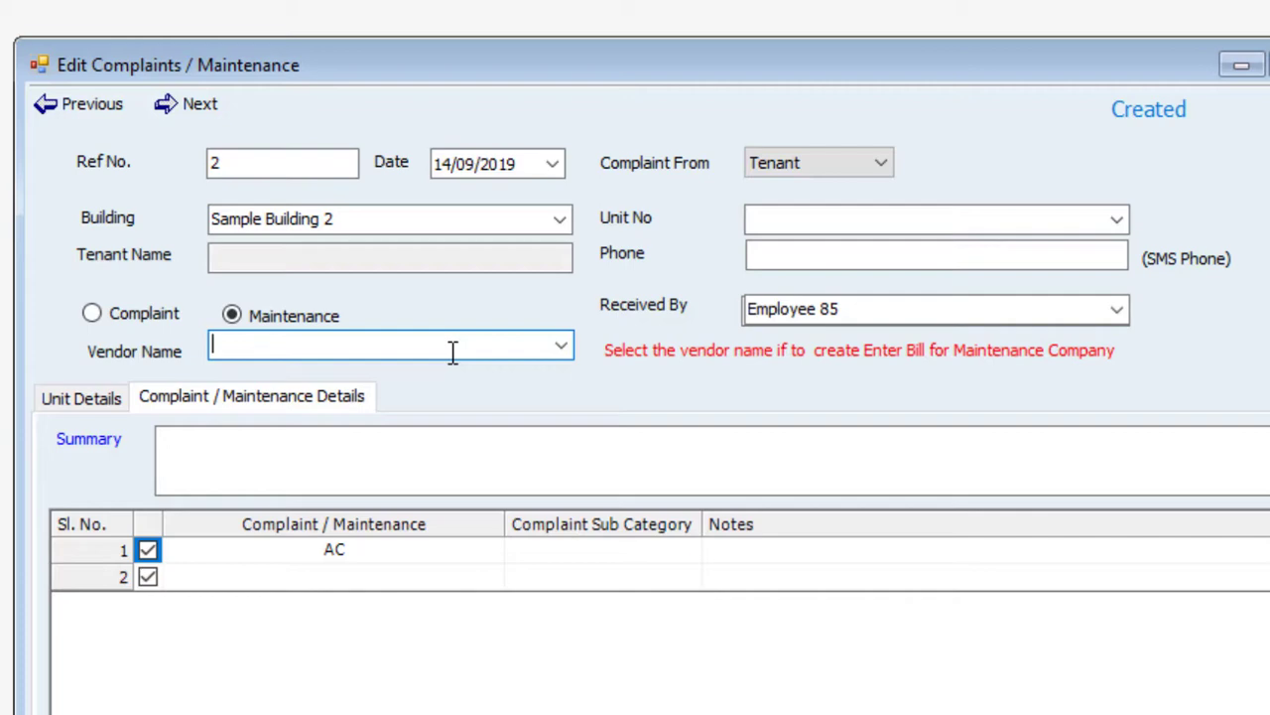
- Show the unit details and set the record's unit number to 101
click(85, 405)
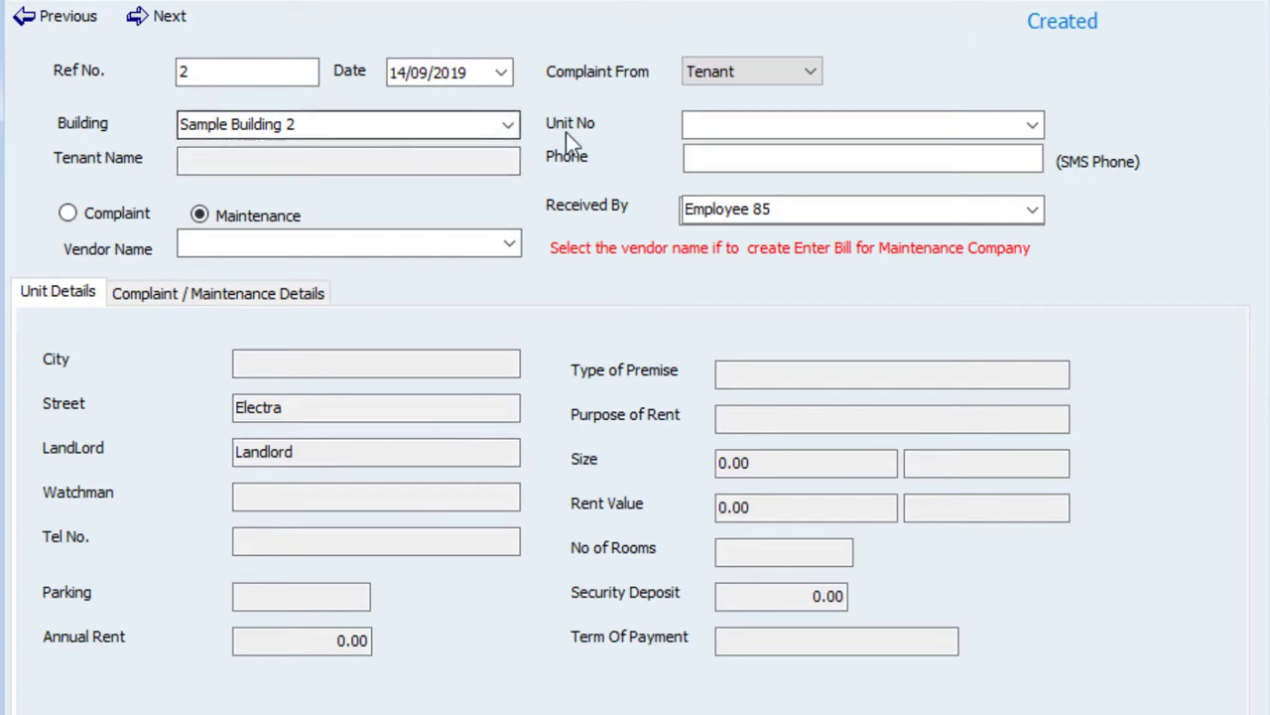
click(708, 127)
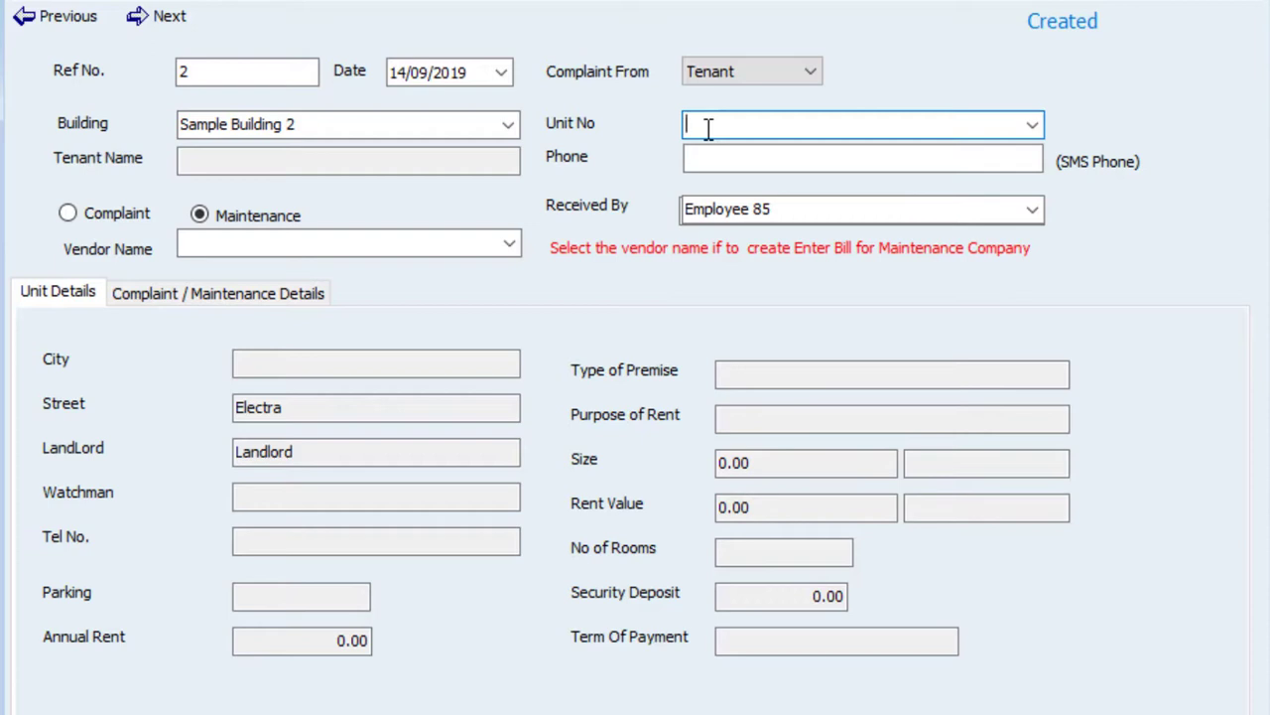
click(1038, 125)
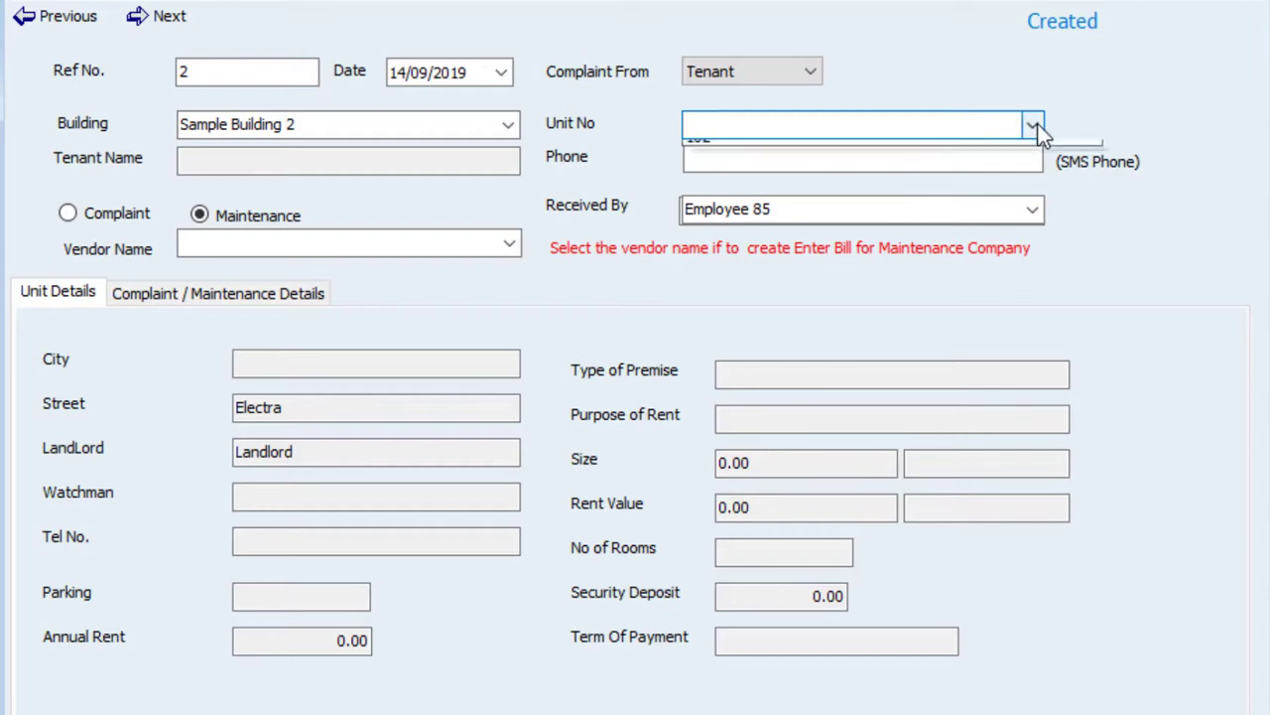
click(943, 154)
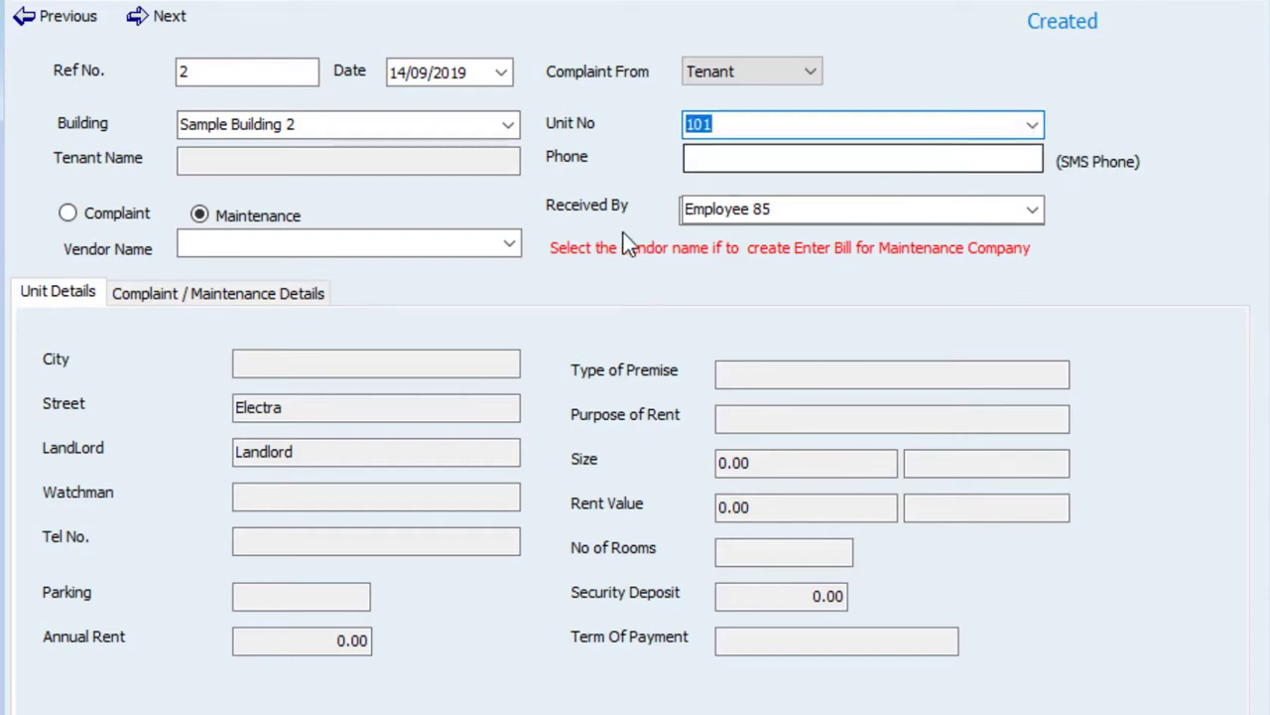
click(364, 242)
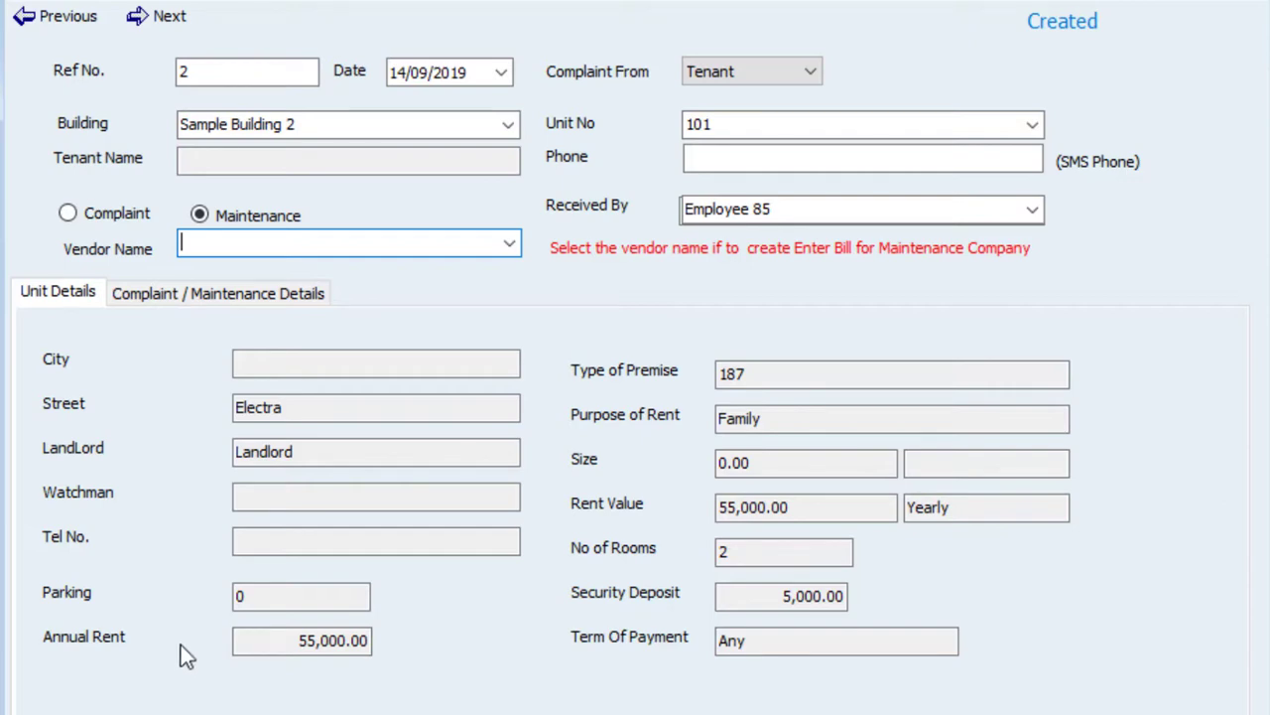
click(60, 293)
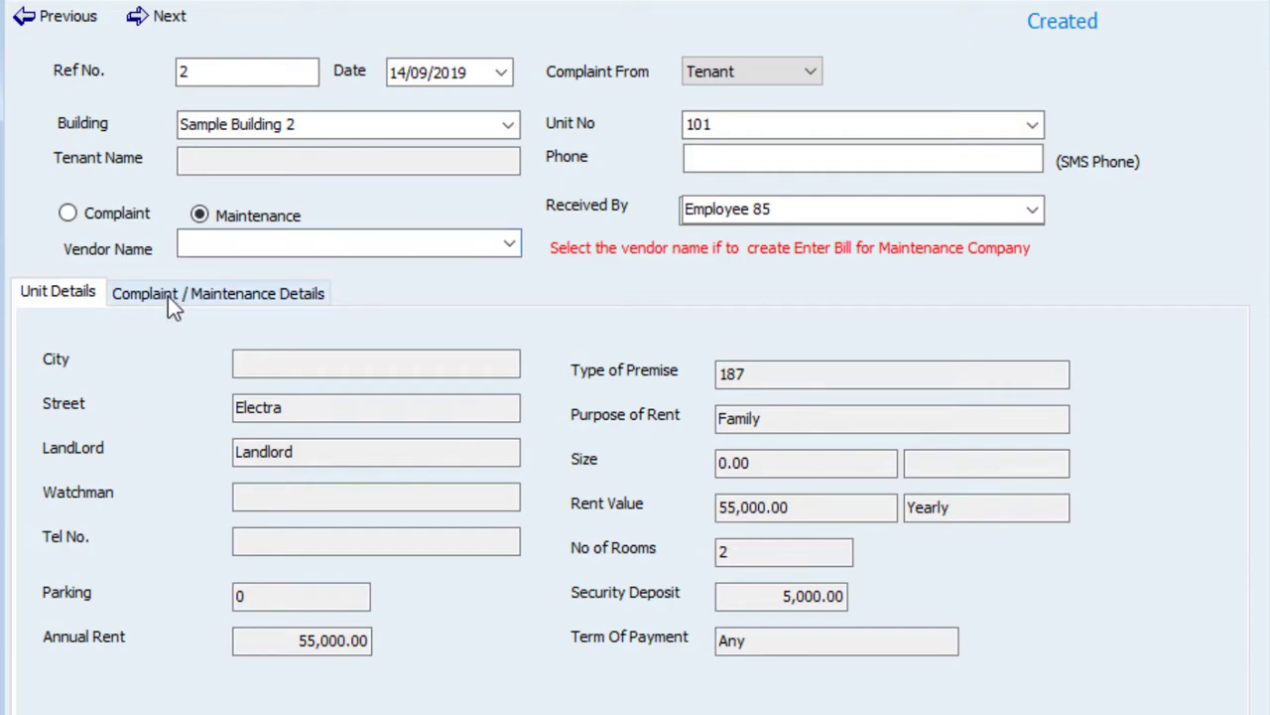
- Enter "ndjdjhrghr" as the summary in the complaint and maintenance details
click(169, 294)
click(171, 340)
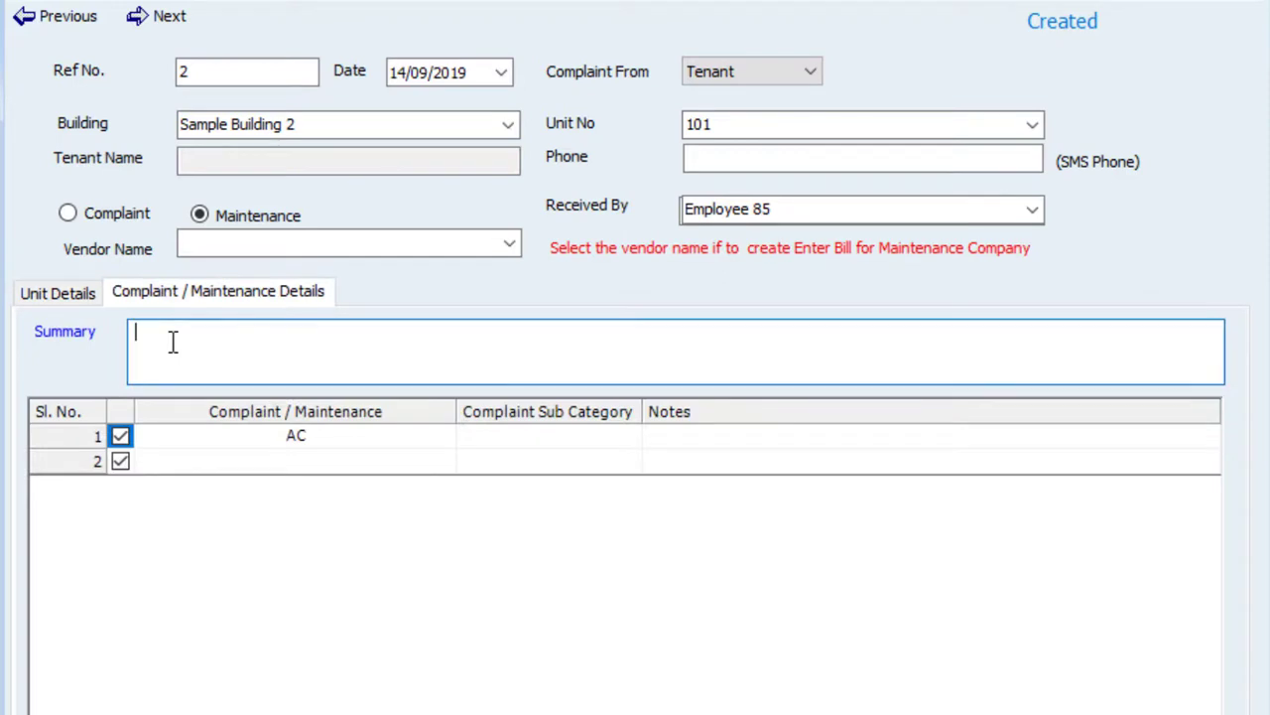
text(ndjdjhrghr)
- Review the complaint or maintenance choices available for the first detail row
click(216, 438)
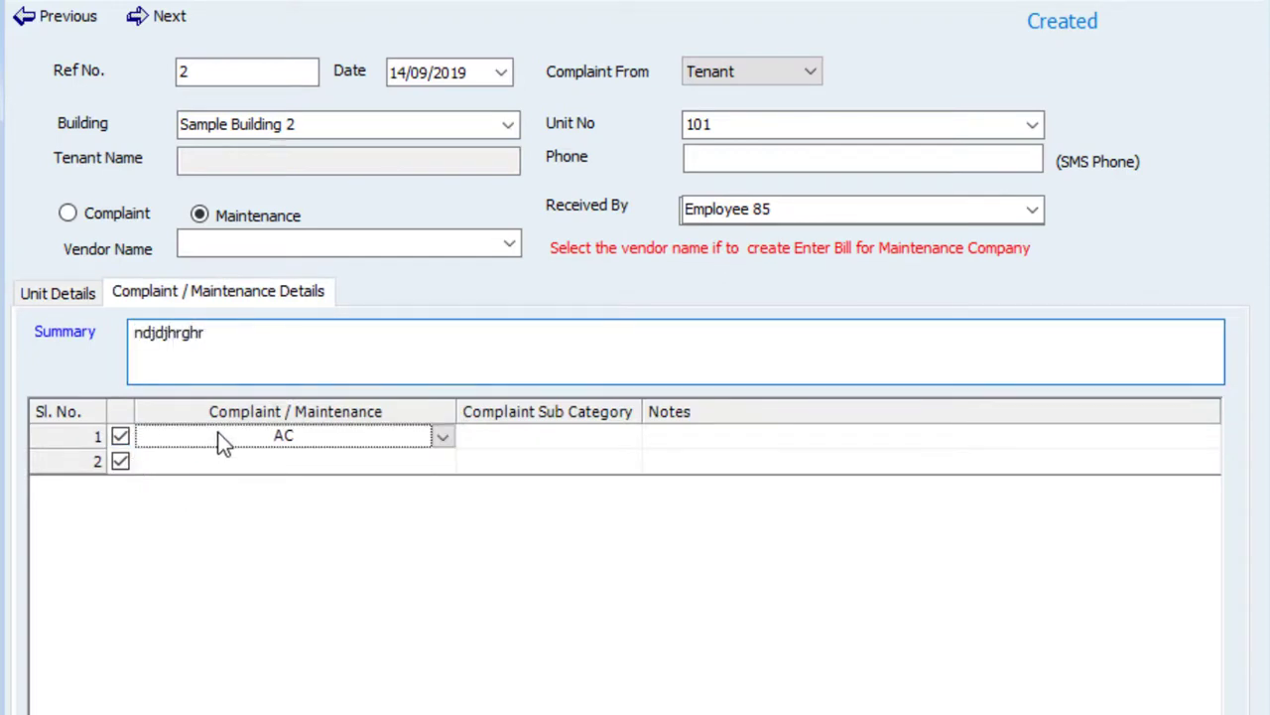
click(443, 437)
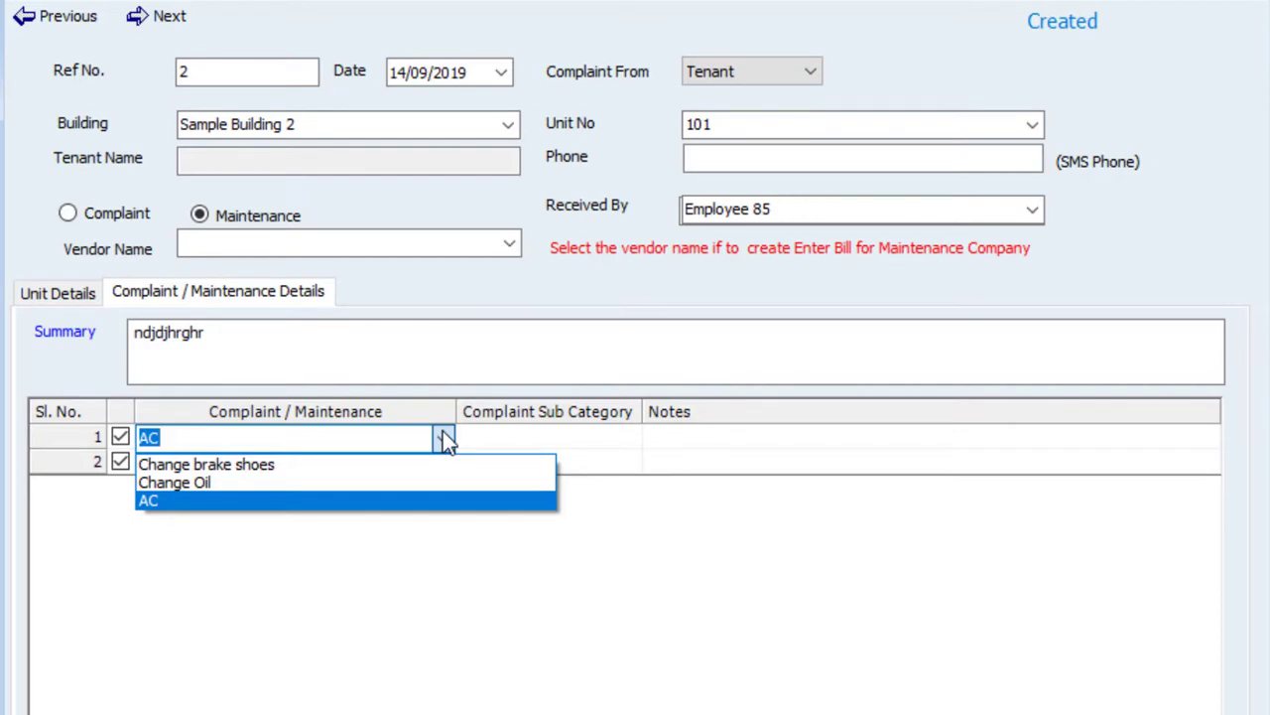
click(442, 437)
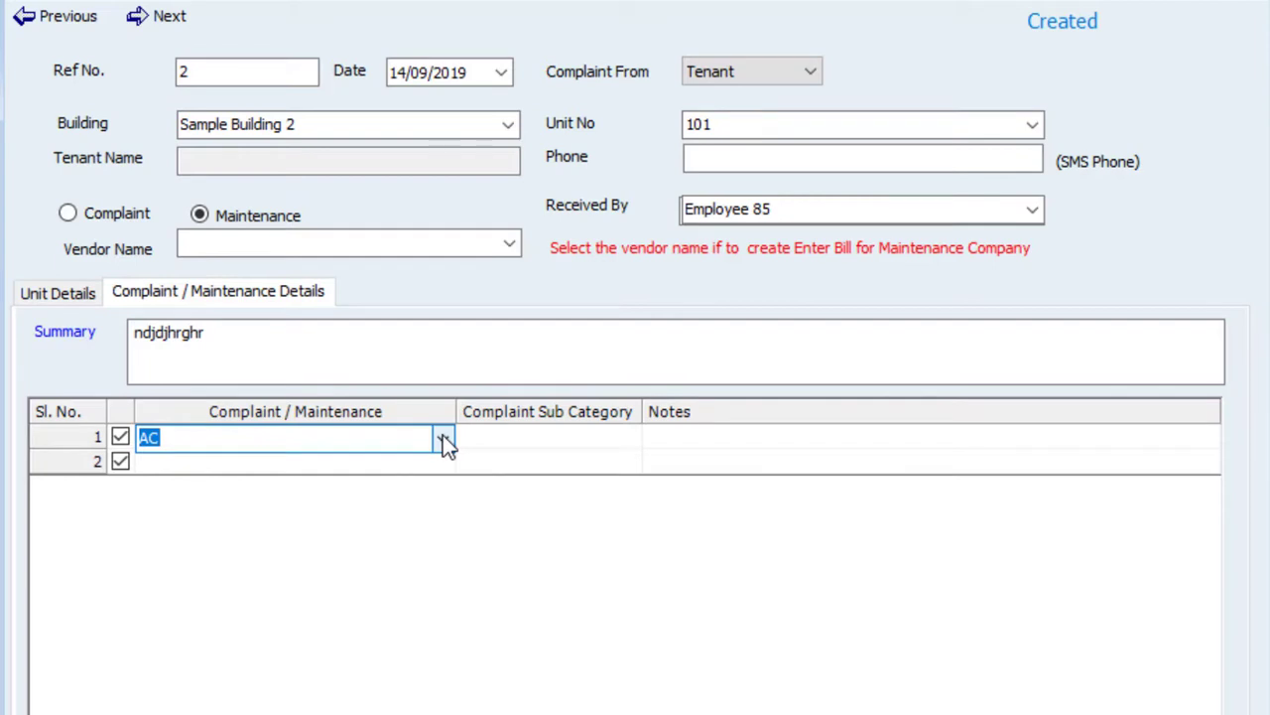
- Clear the first row's AC entry, and open and close the form for a new real estate complaint type without saving
key(BackSpace)
key(Return)
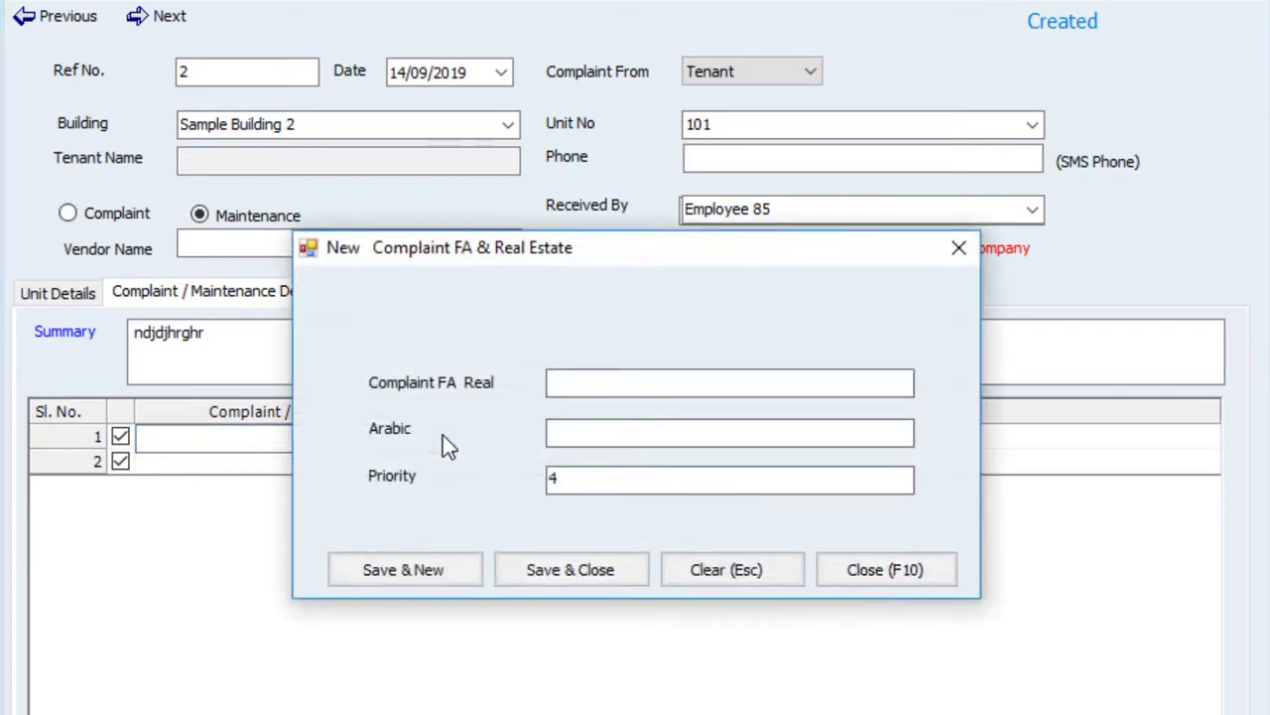
drag(638, 246, 603, 512)
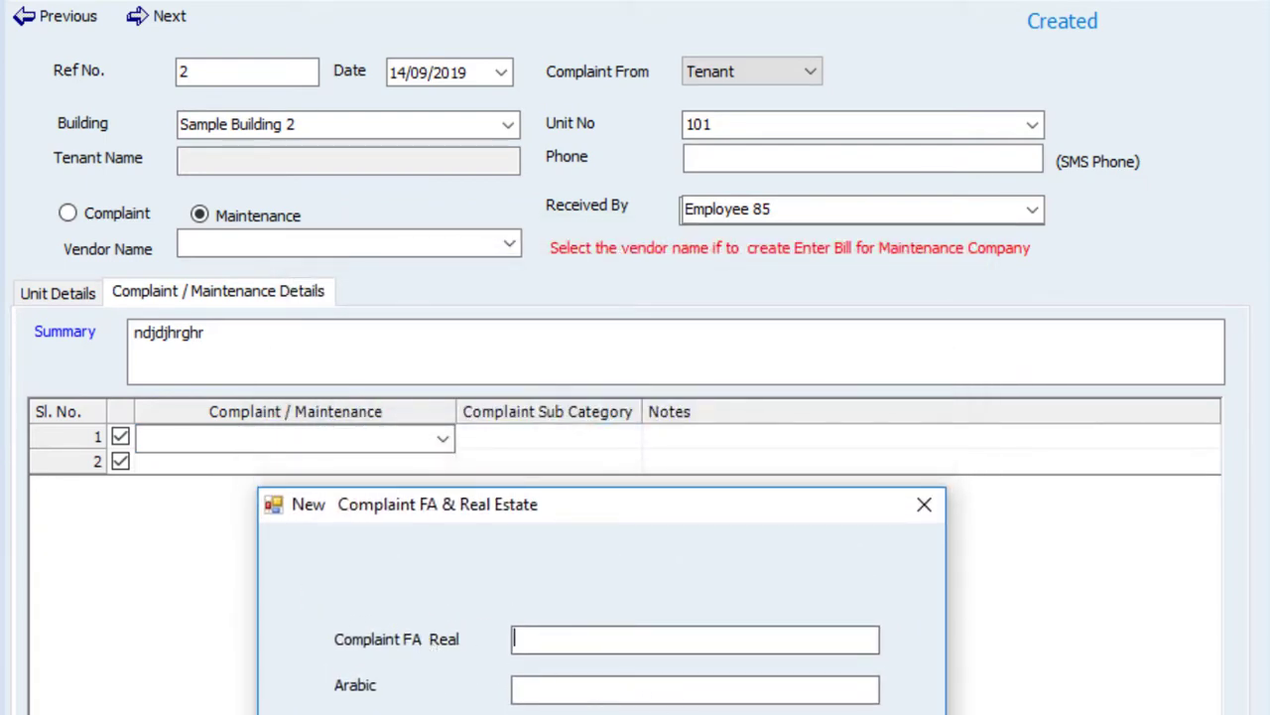
key(Escape)
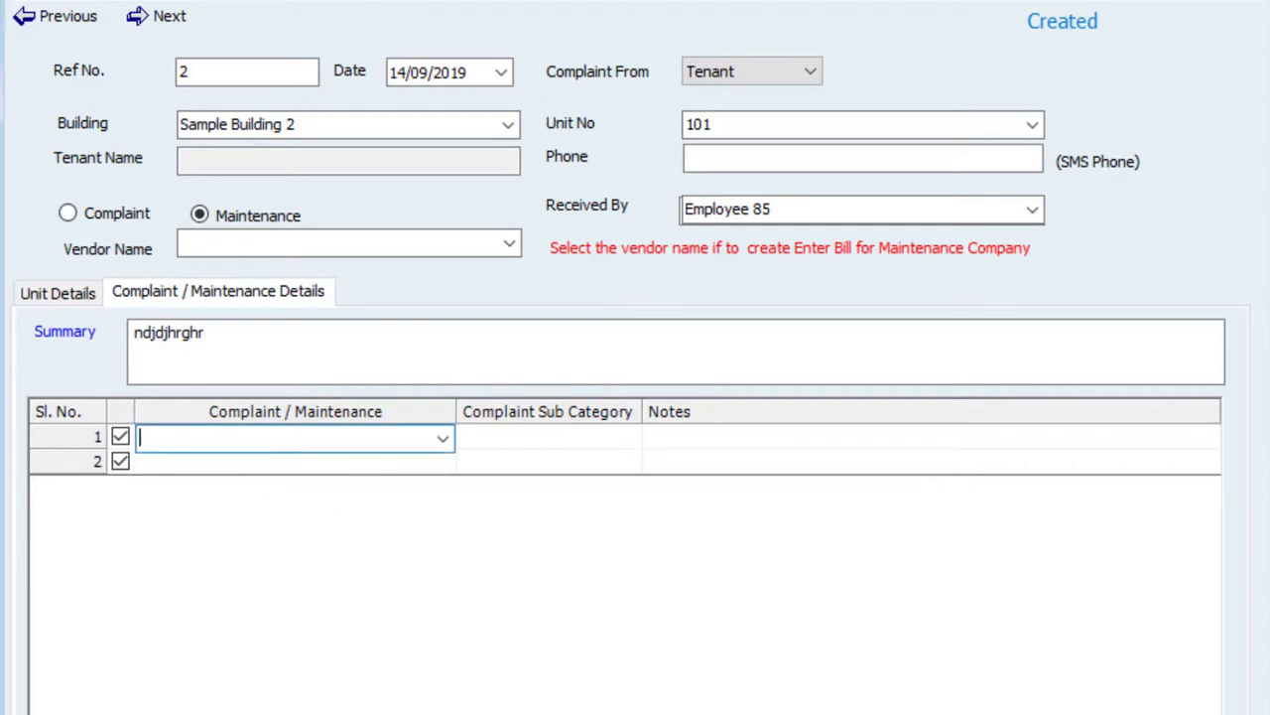
- Check the first detail row's sub category choices, and set that row's complaint or maintenance to AC
click(543, 434)
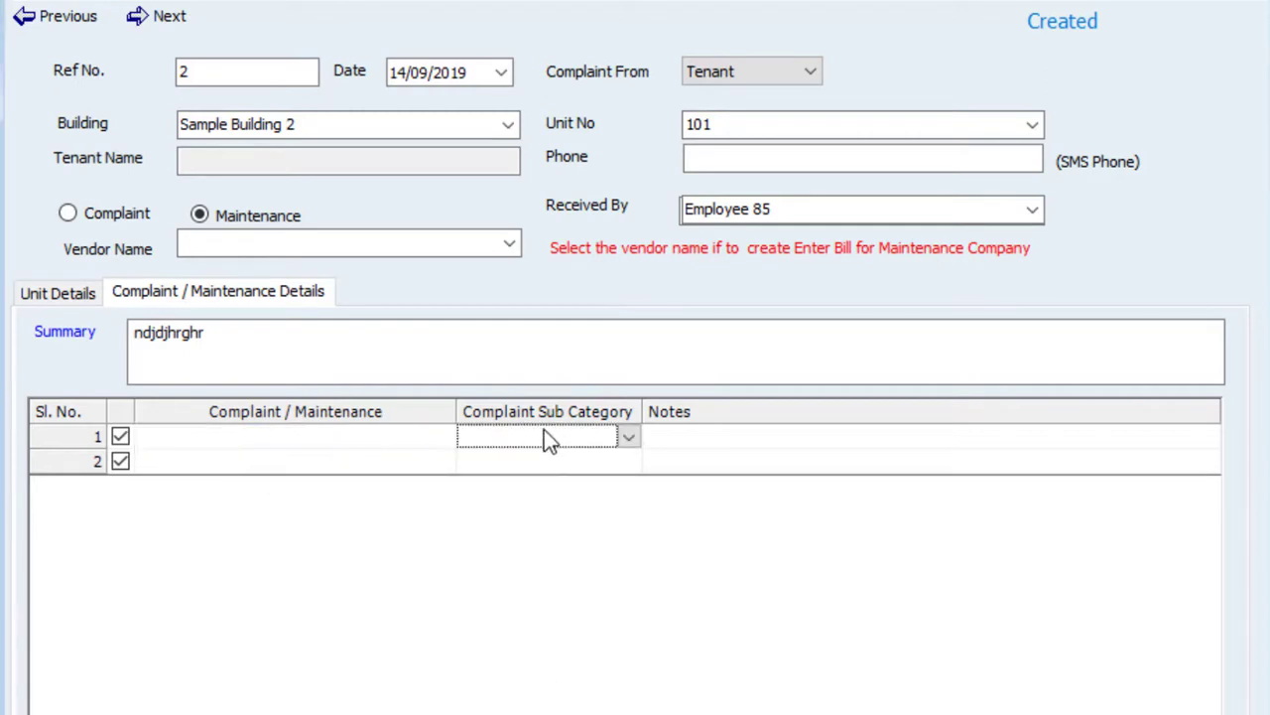
click(635, 436)
click(632, 434)
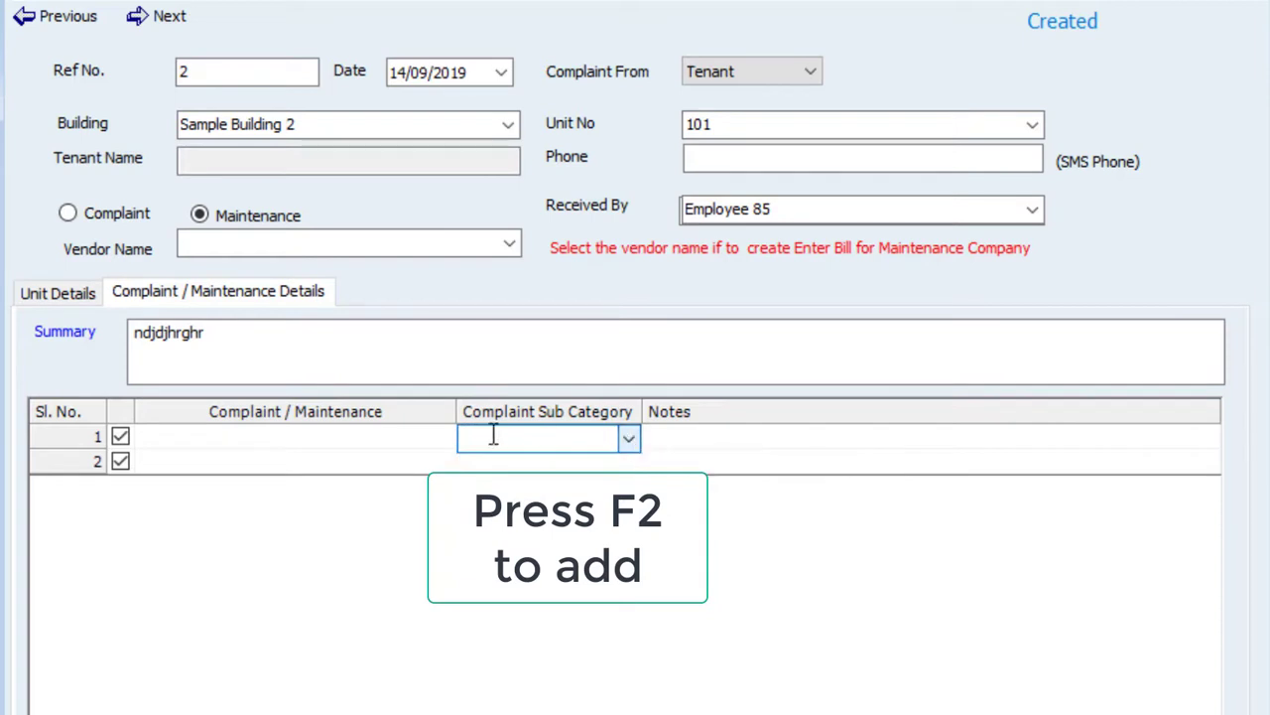
click(441, 437)
click(442, 438)
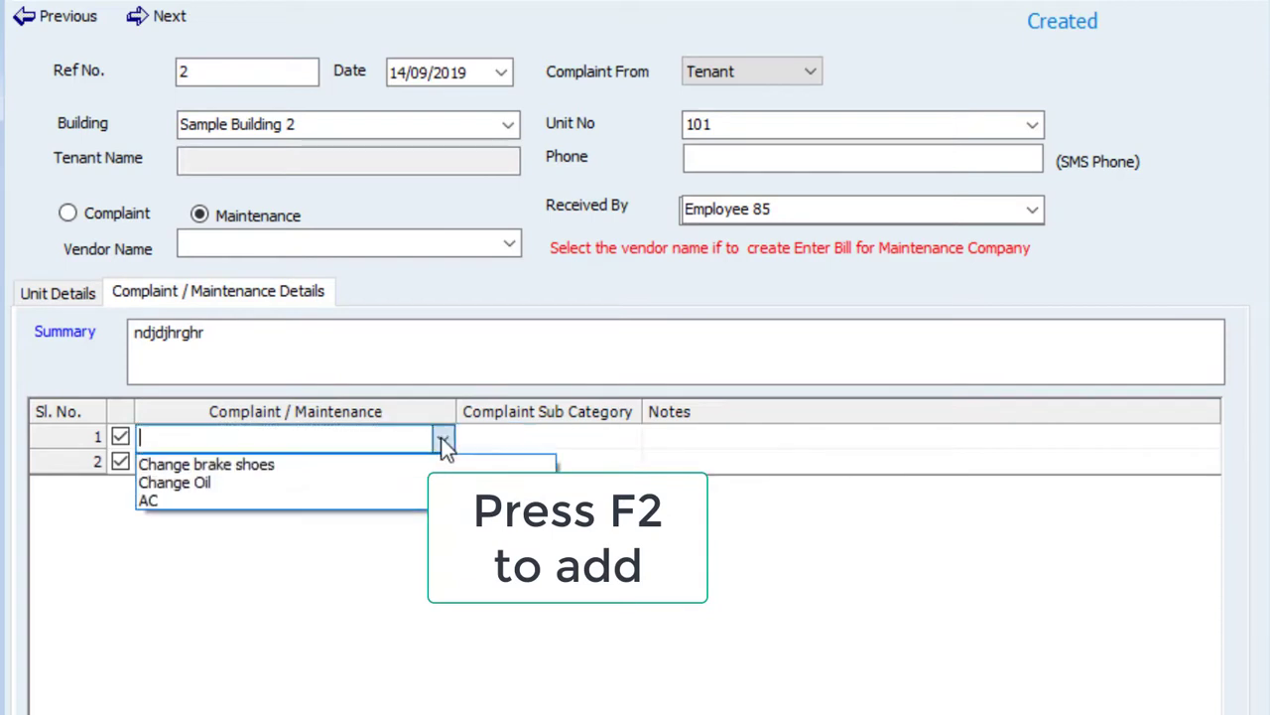
click(366, 499)
- Review the sub category choices for the AC row, its notes cell and the second row's checkbox
click(552, 432)
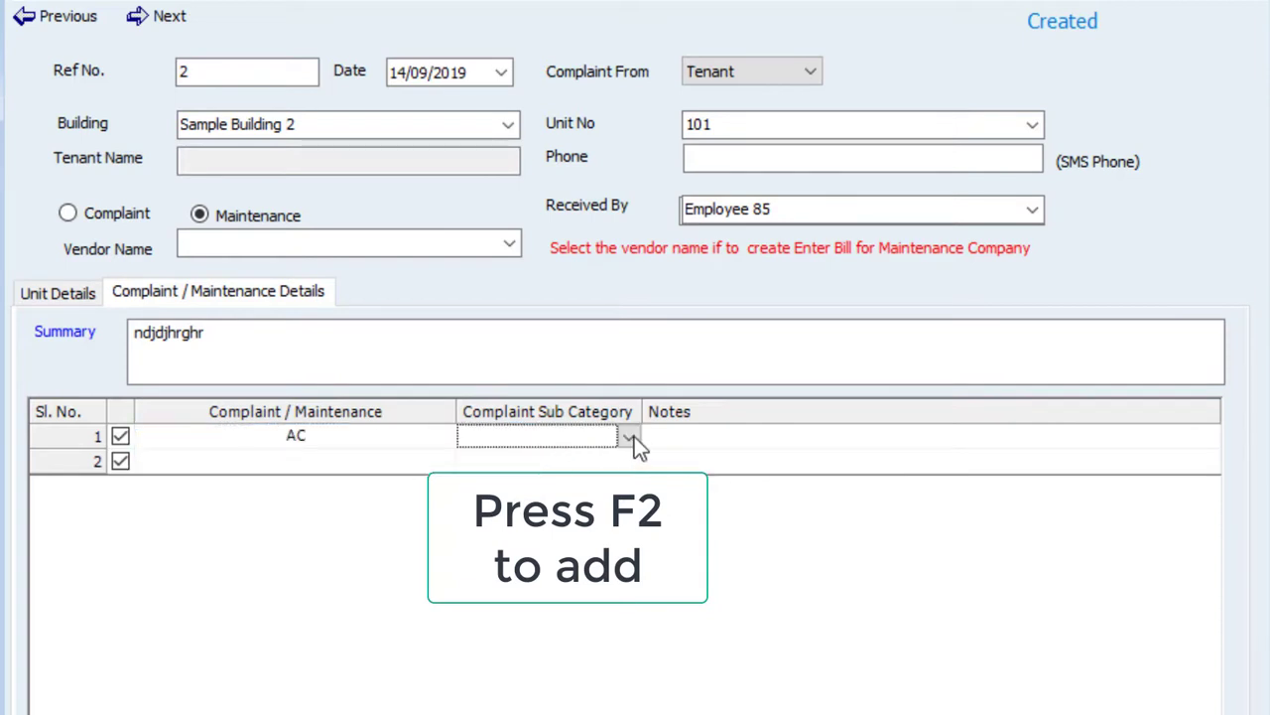
click(632, 437)
click(634, 437)
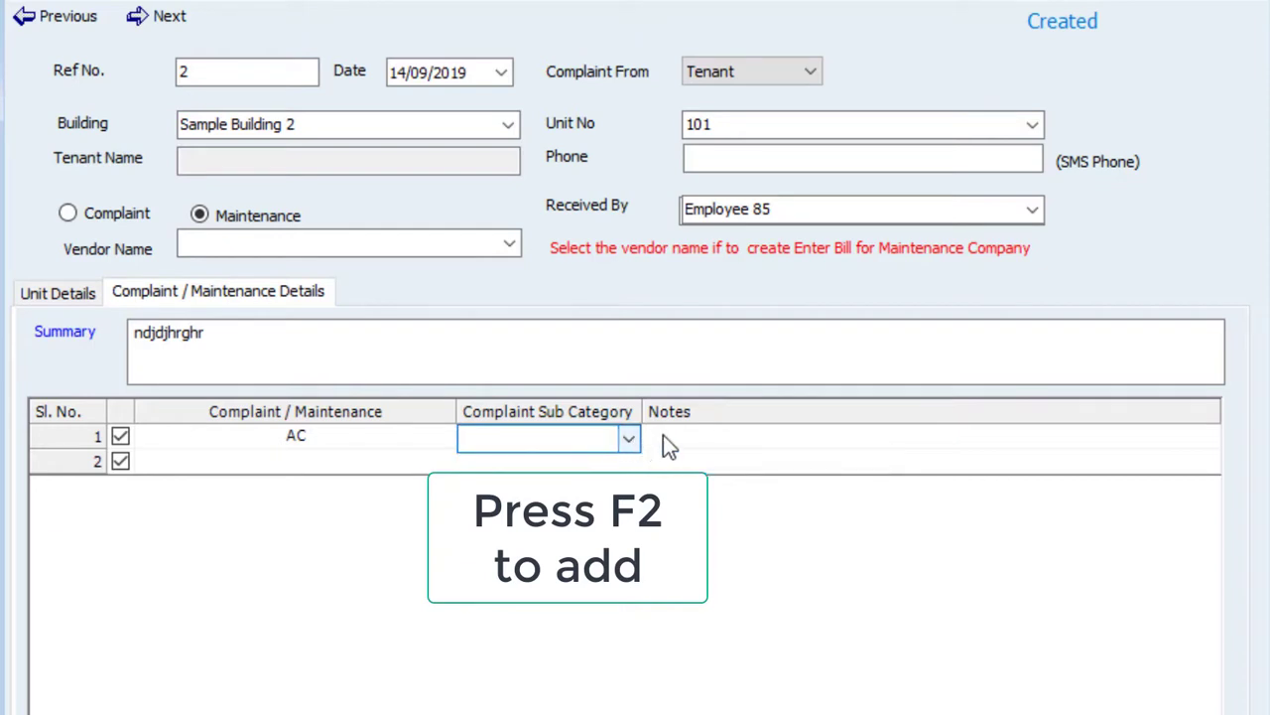
click(663, 434)
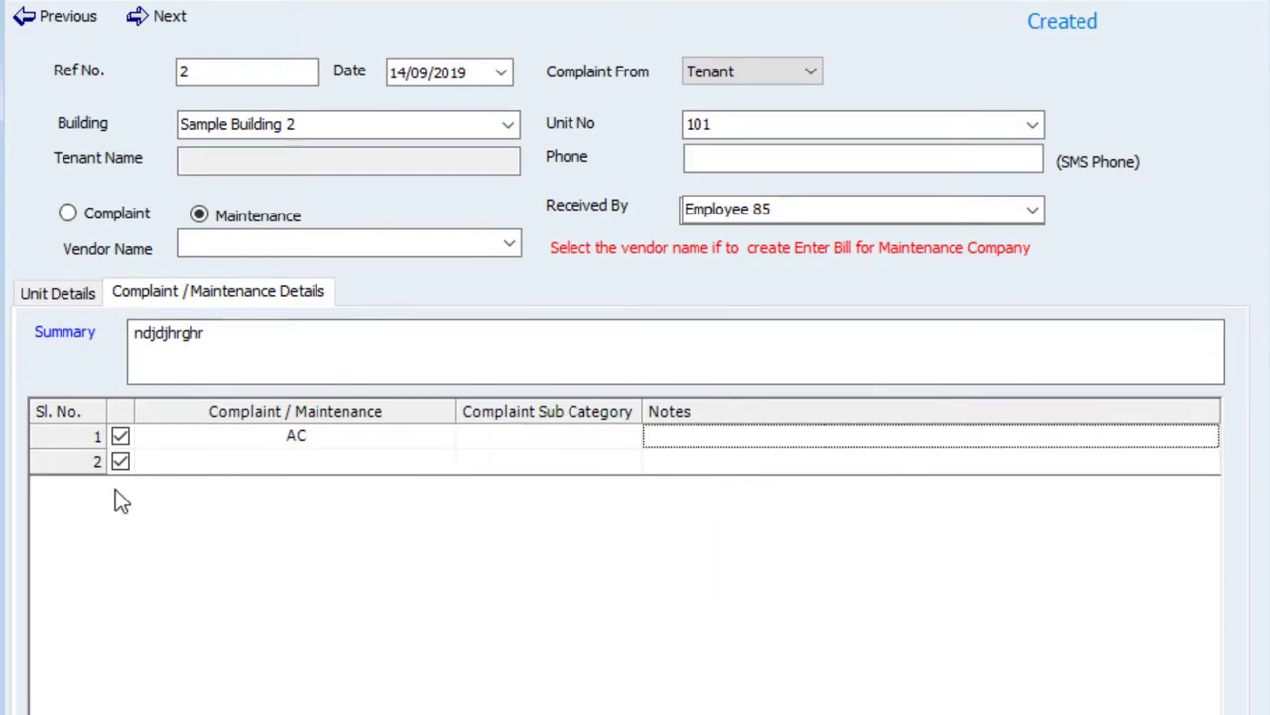
click(119, 461)
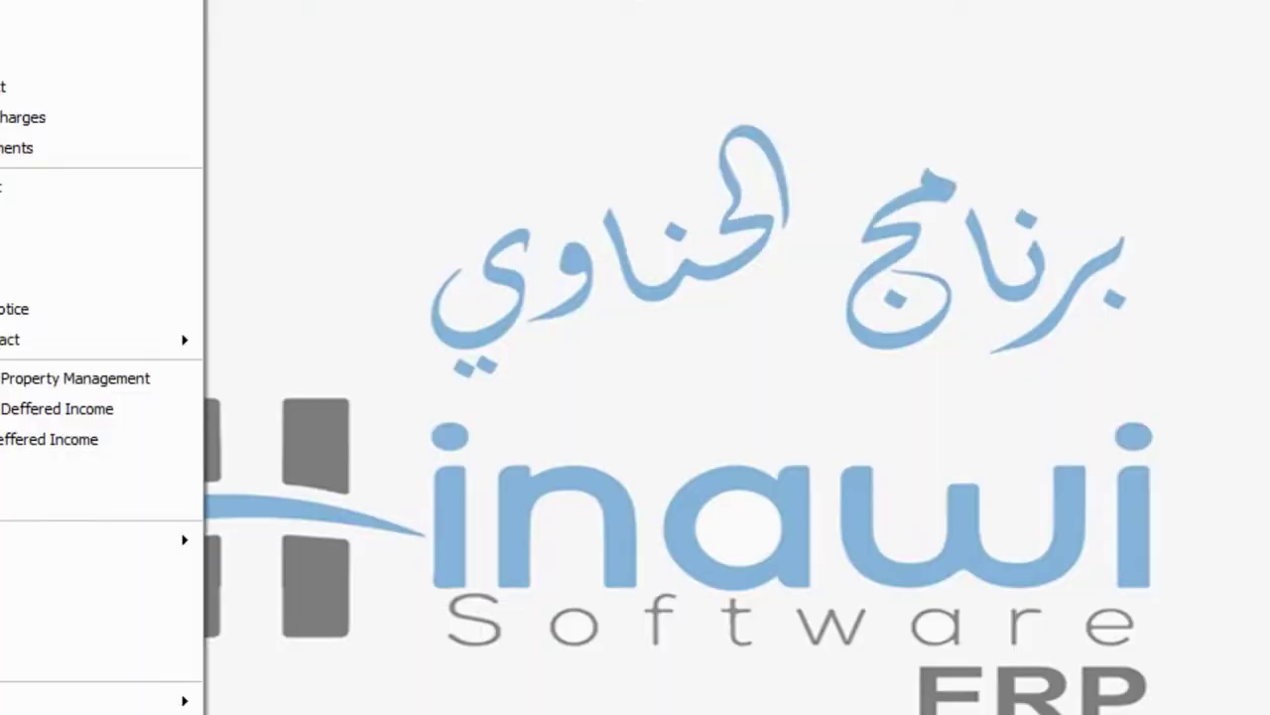
mouse_move(201, 580)
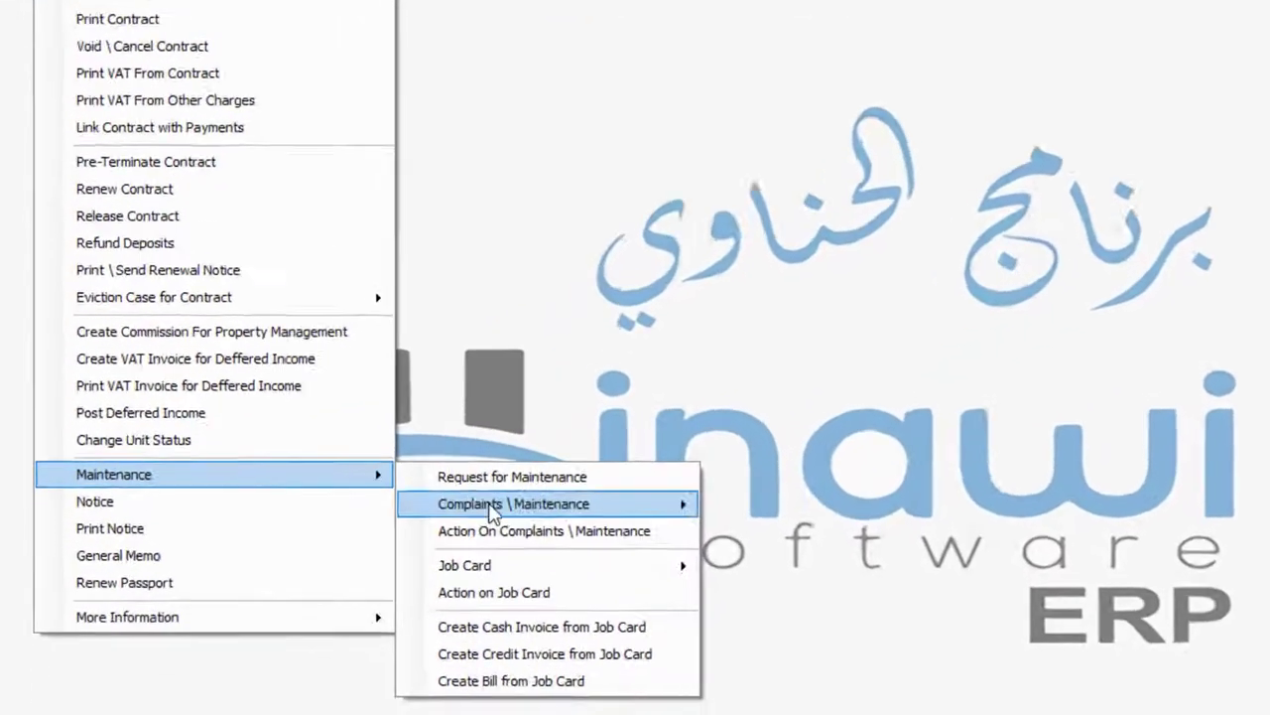
mouse_move(424, 607)
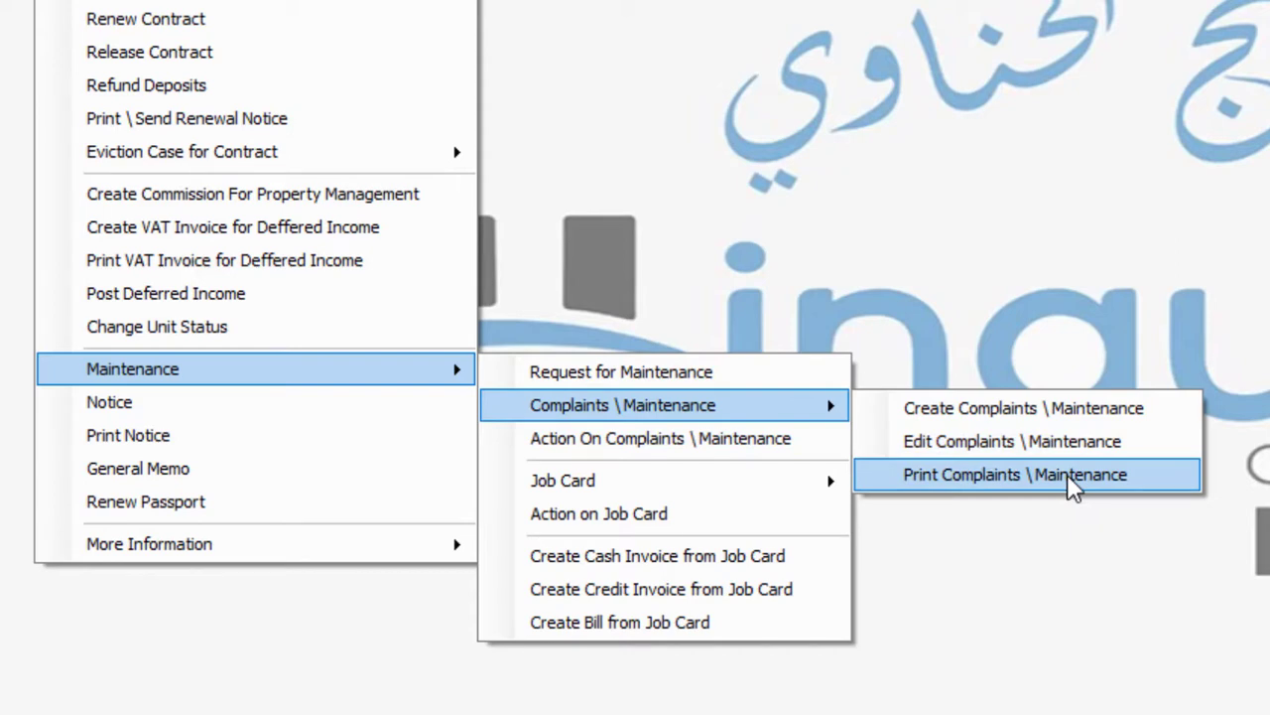
- Open the list of complaint templates for real estate maintenance
click(590, 261)
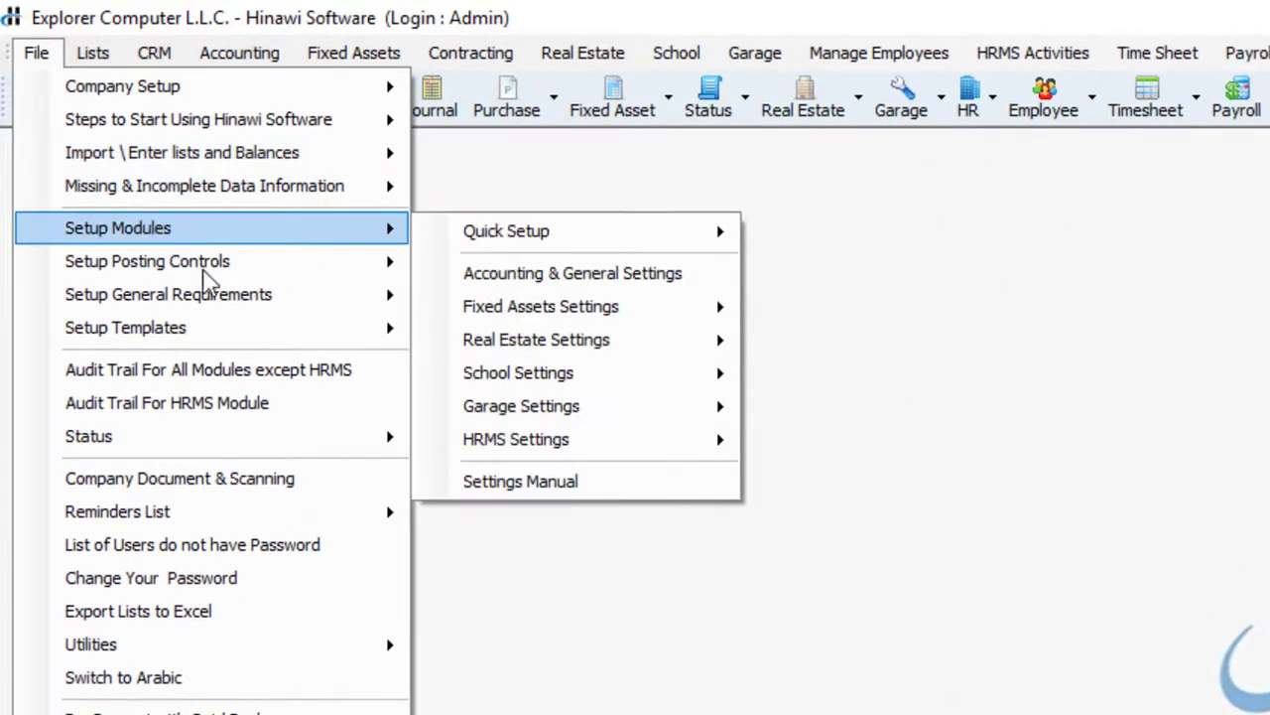
mouse_move(256, 333)
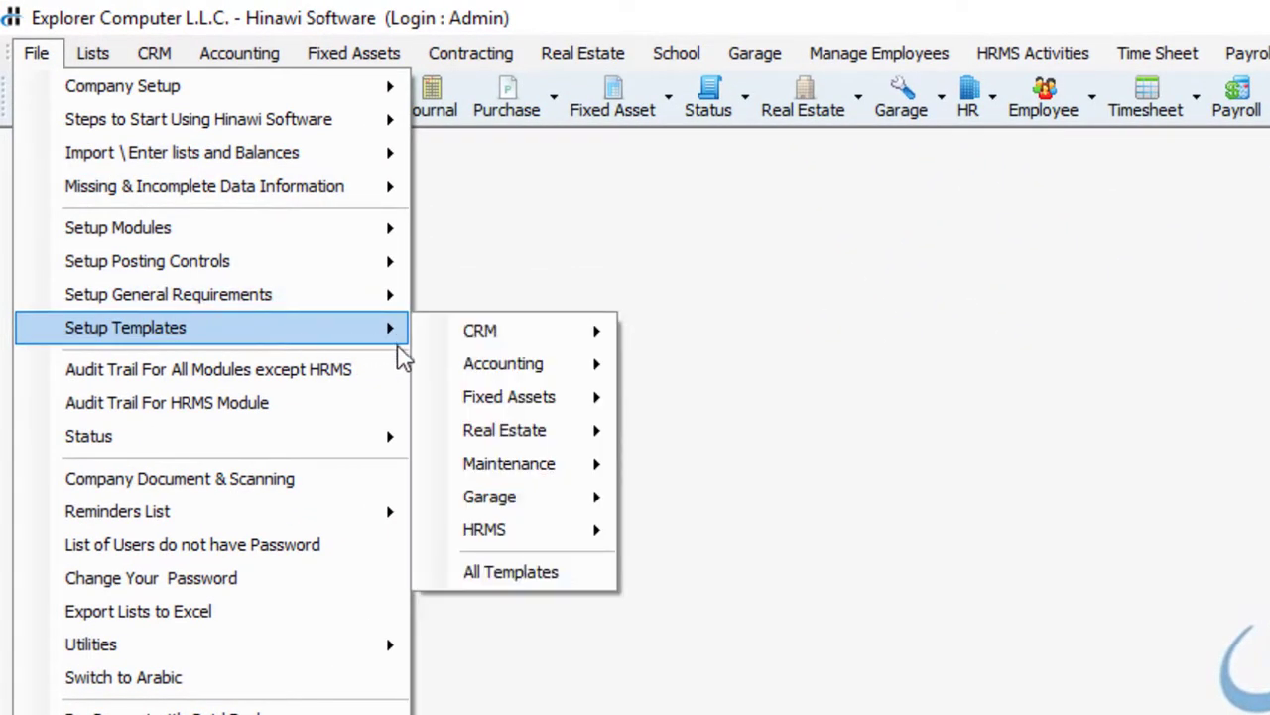
mouse_move(557, 476)
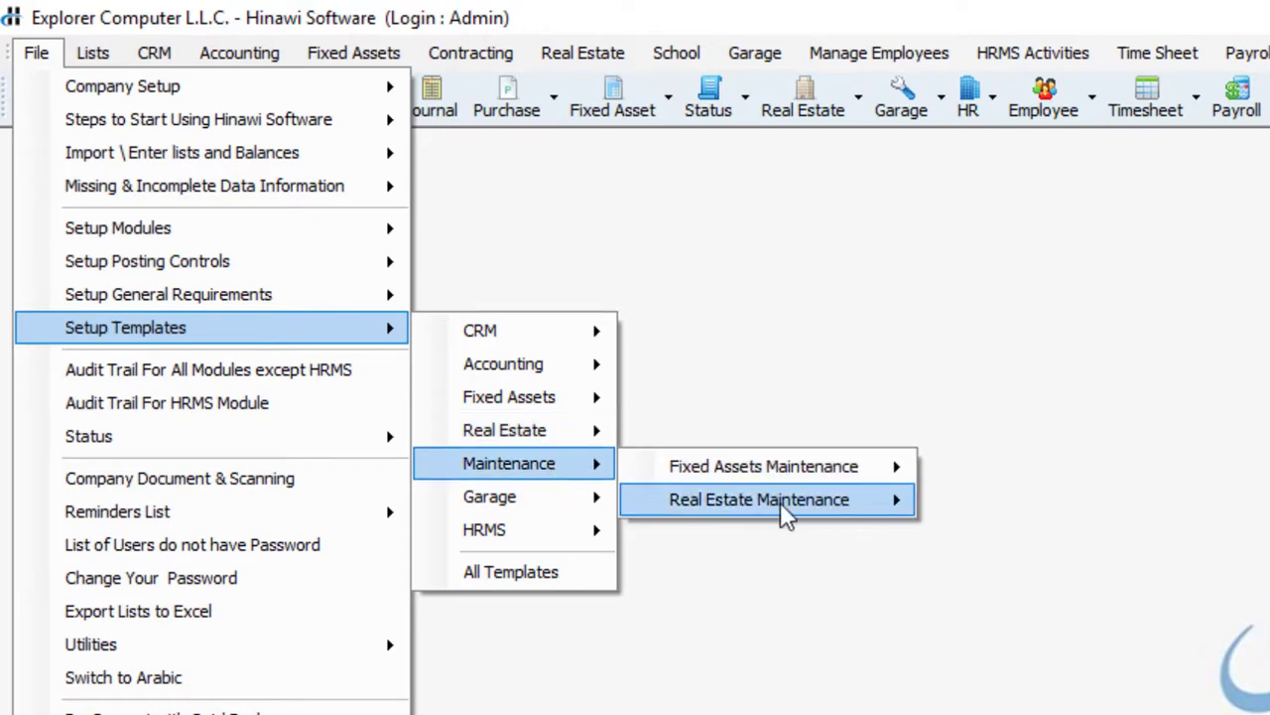
mouse_move(780, 503)
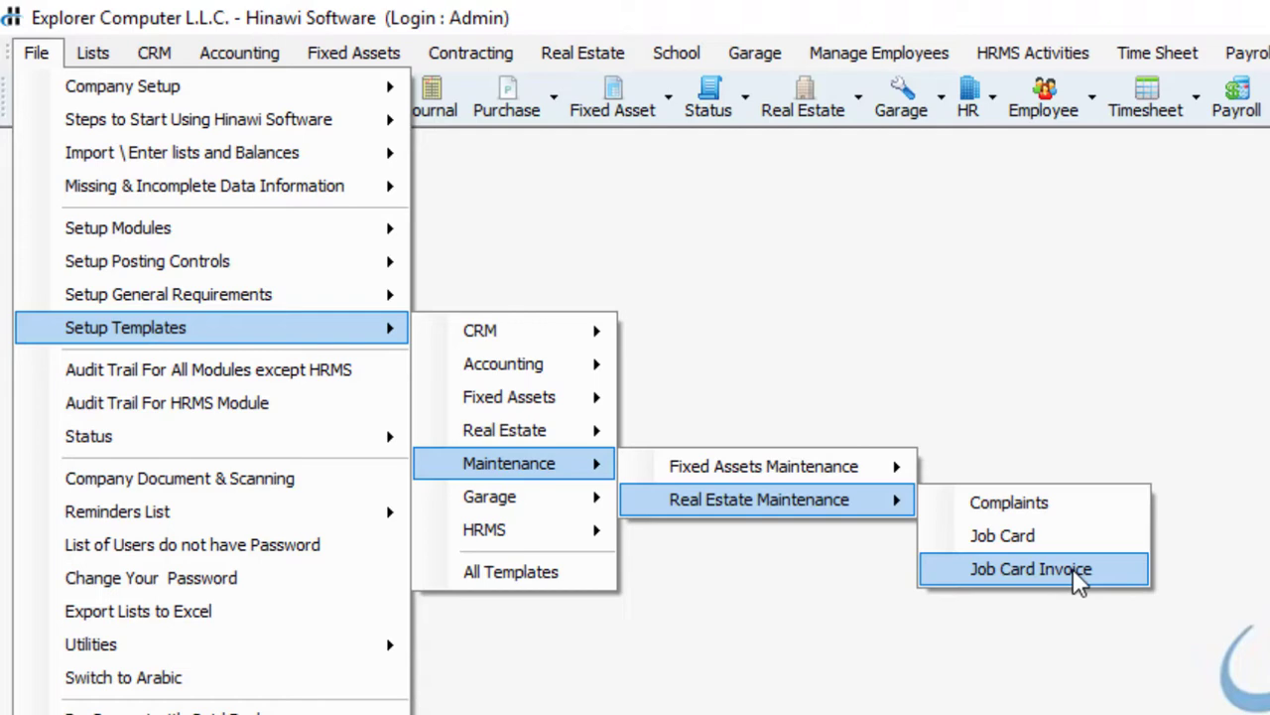
click(1070, 509)
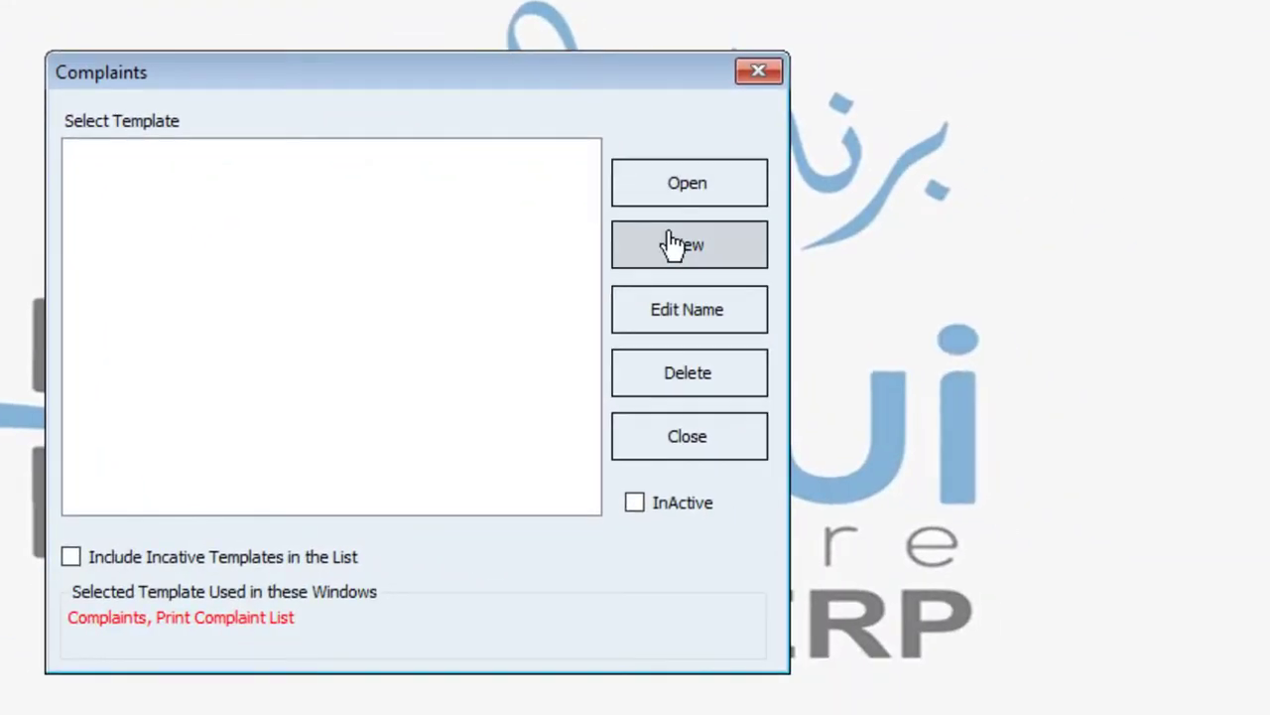
- Create a new complaints template named "Complain"
click(662, 255)
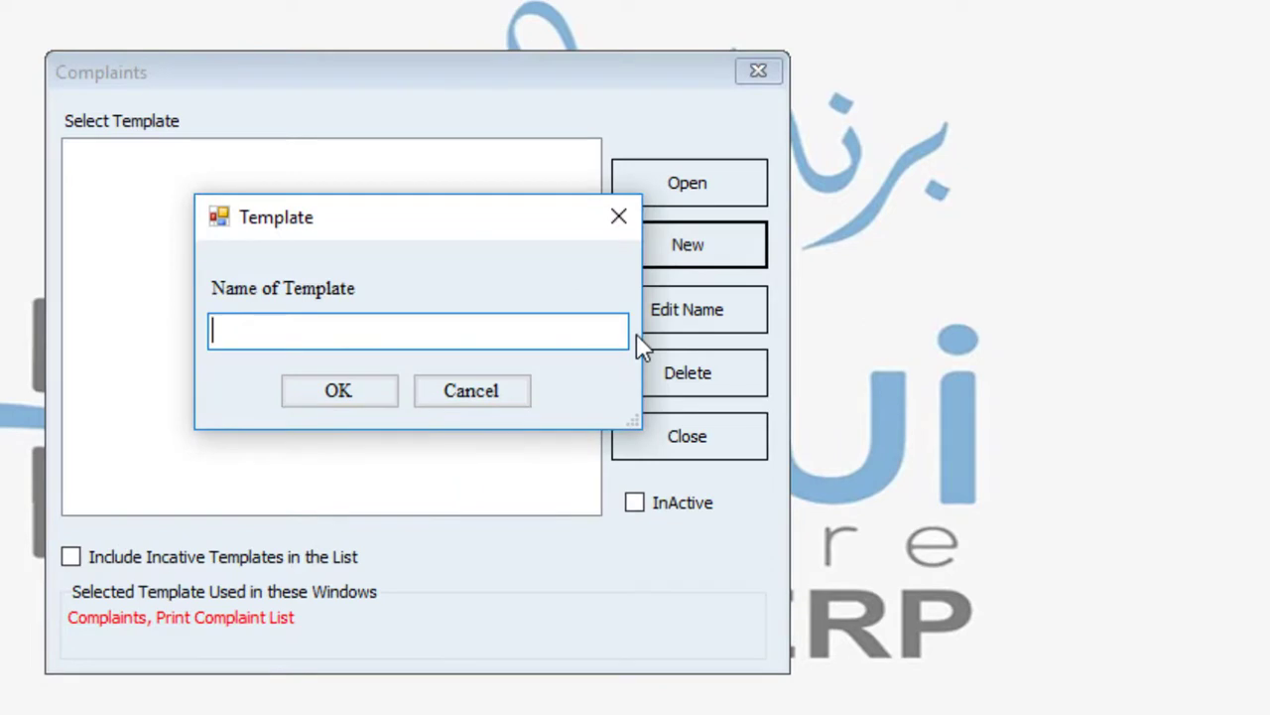
text(Complain)
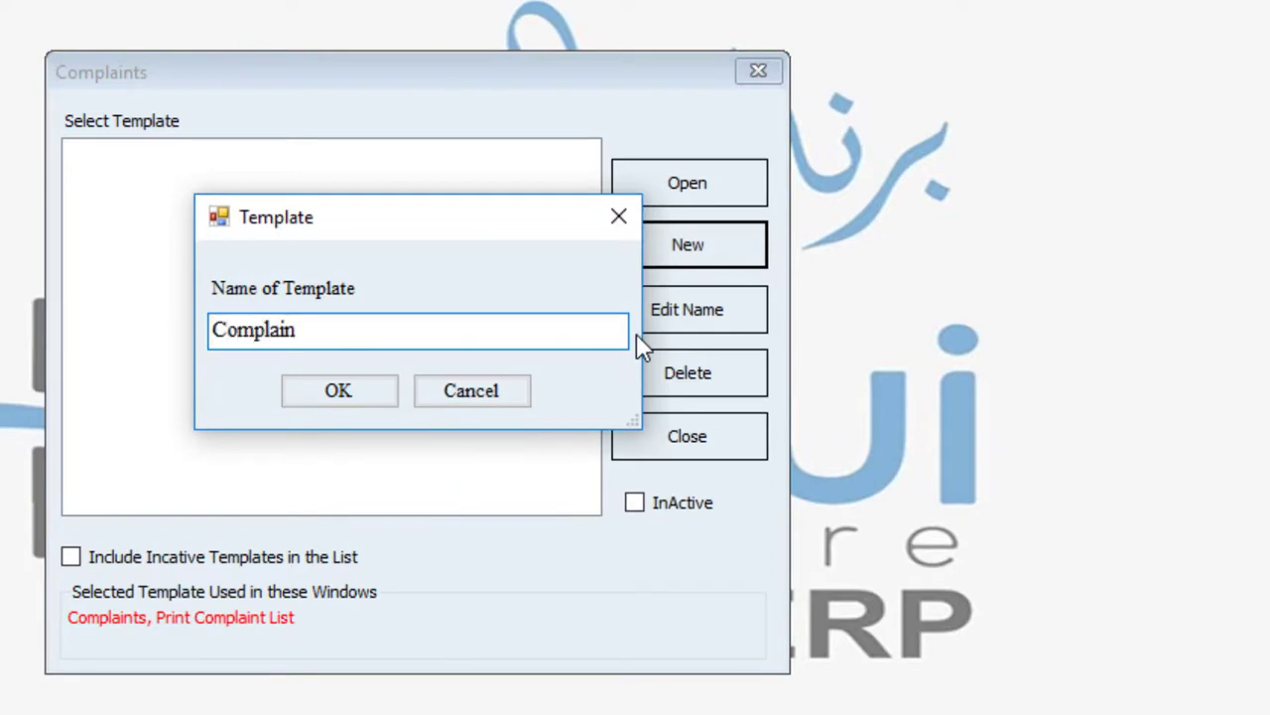
click(373, 397)
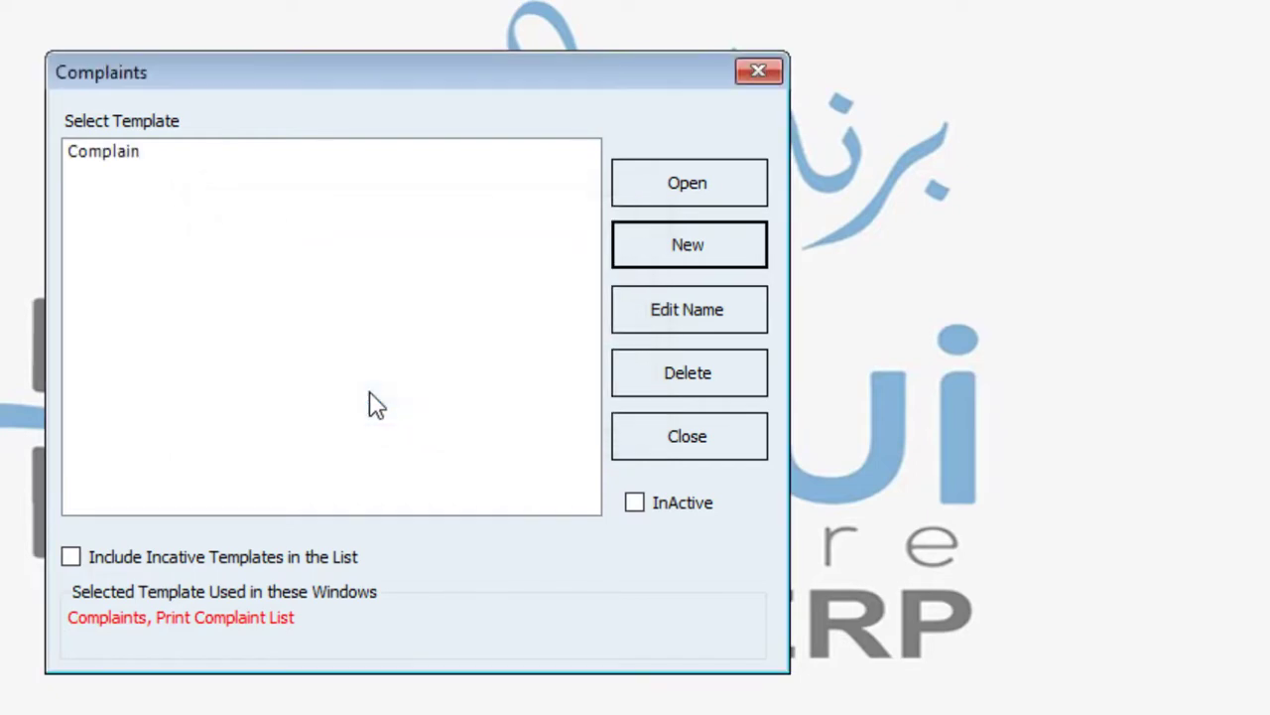
- Open the Complain template's design and place the Logo near the upper-left corner and Company Country below and to its right
double_click(118, 156)
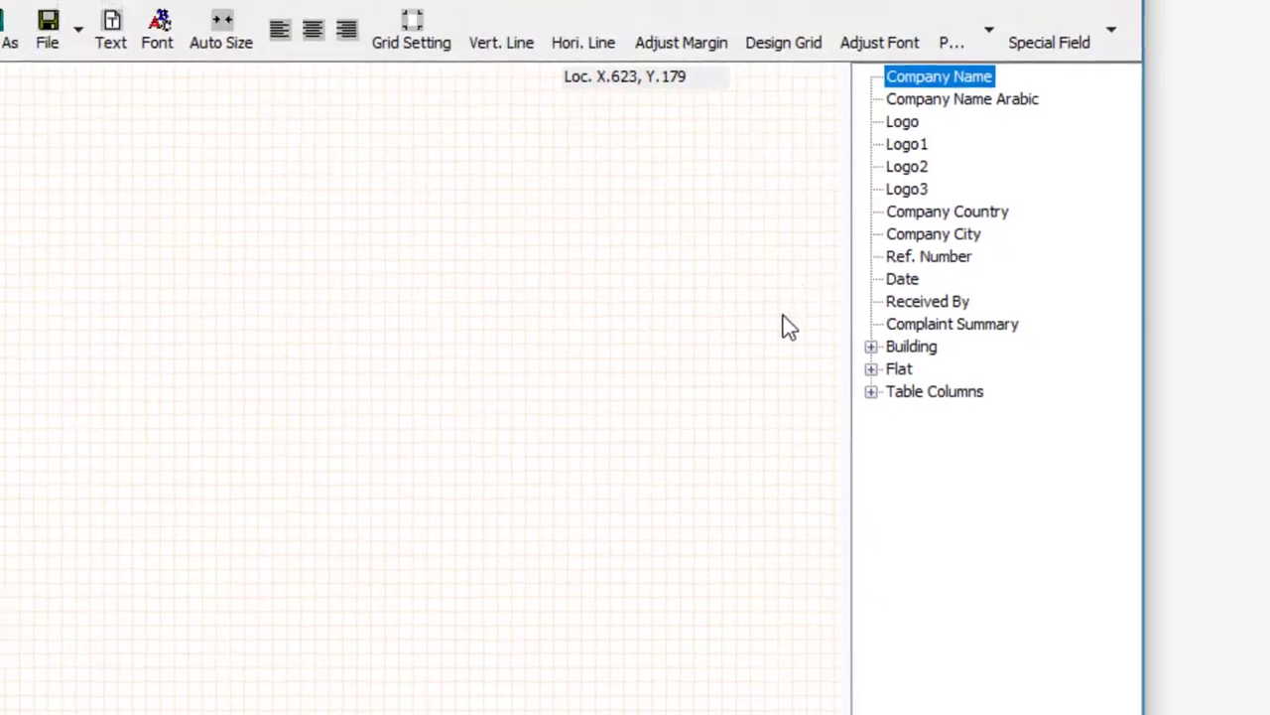
double_click(1005, 215)
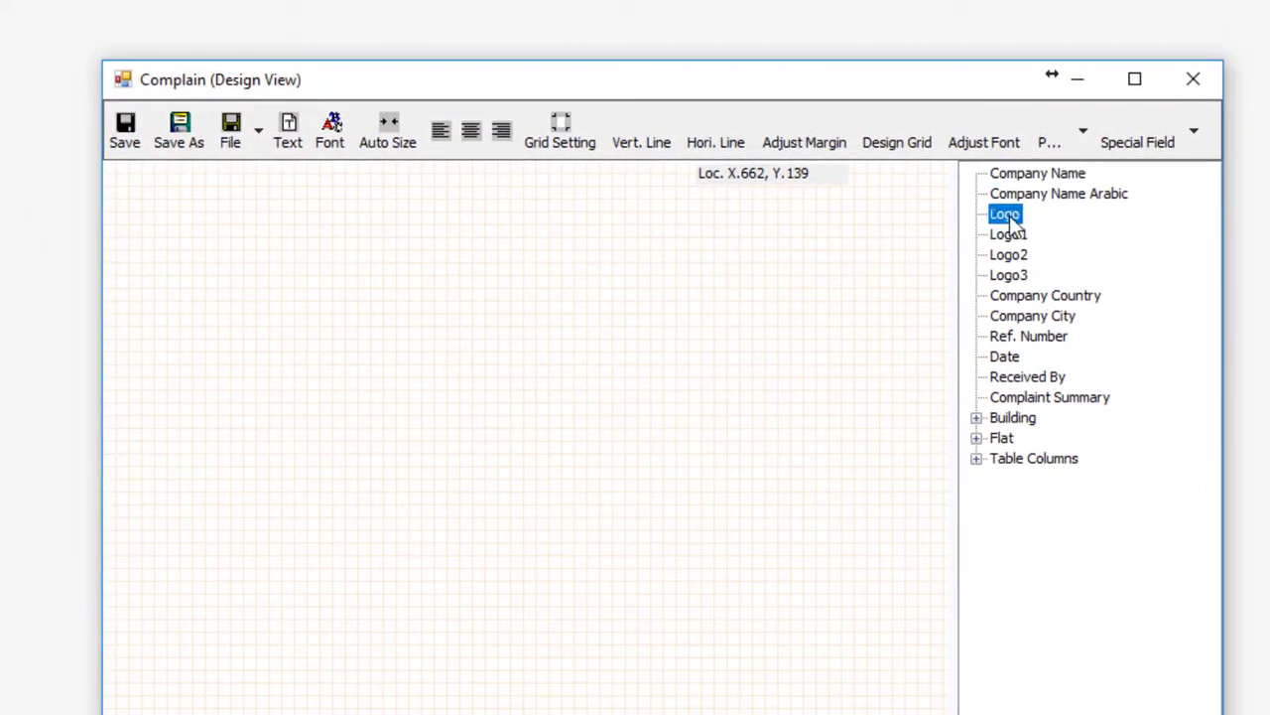
drag(213, 185, 258, 232)
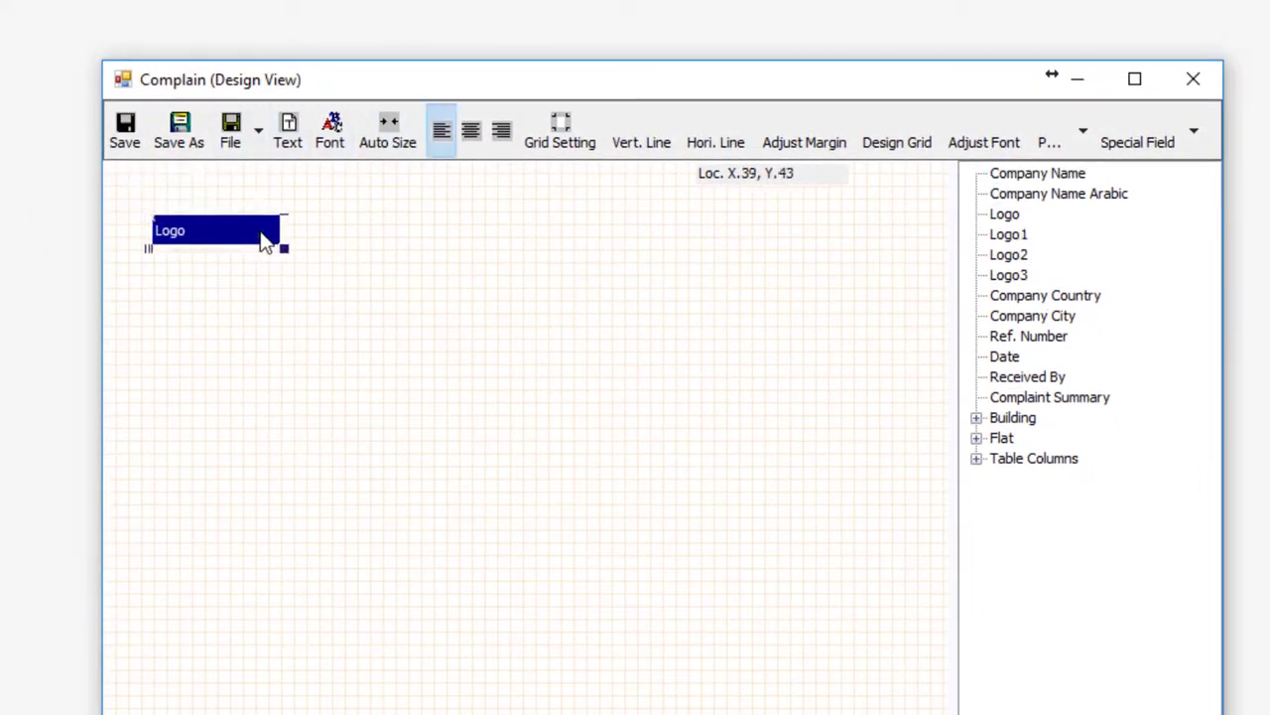
double_click(1050, 298)
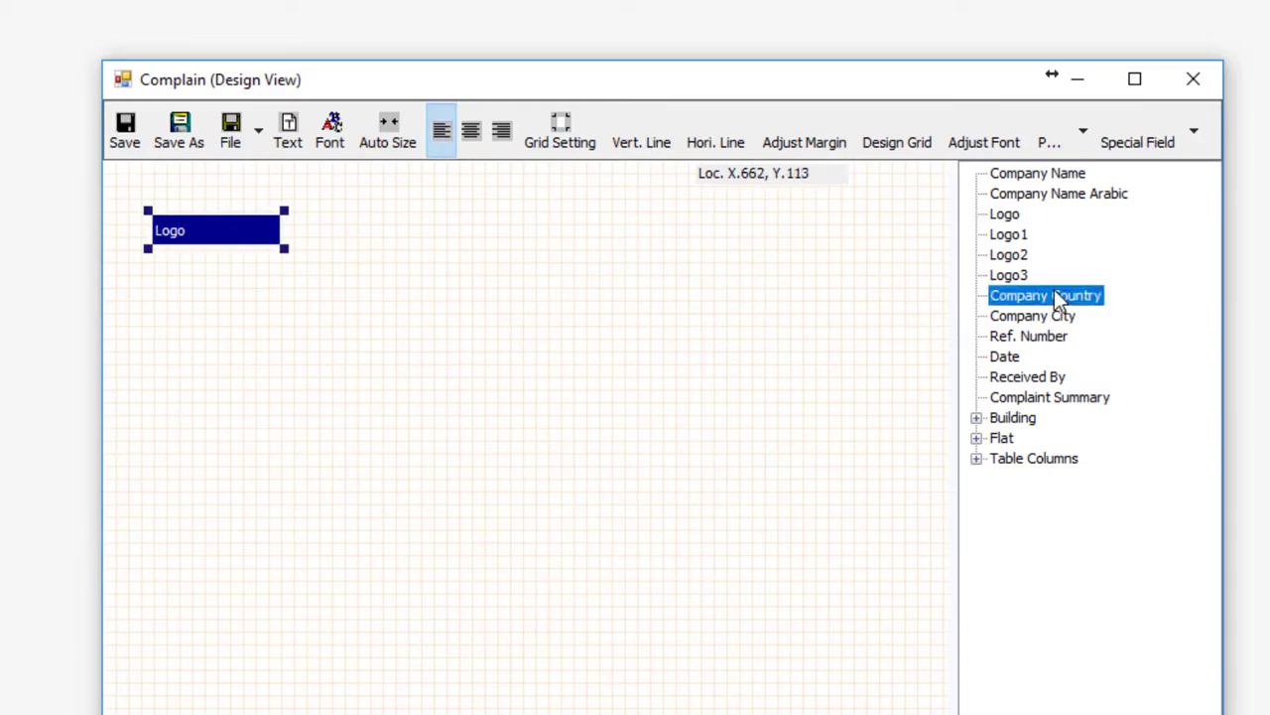
drag(205, 182, 459, 288)
- Add the building's Name field to the template, well below the Logo field
click(976, 418)
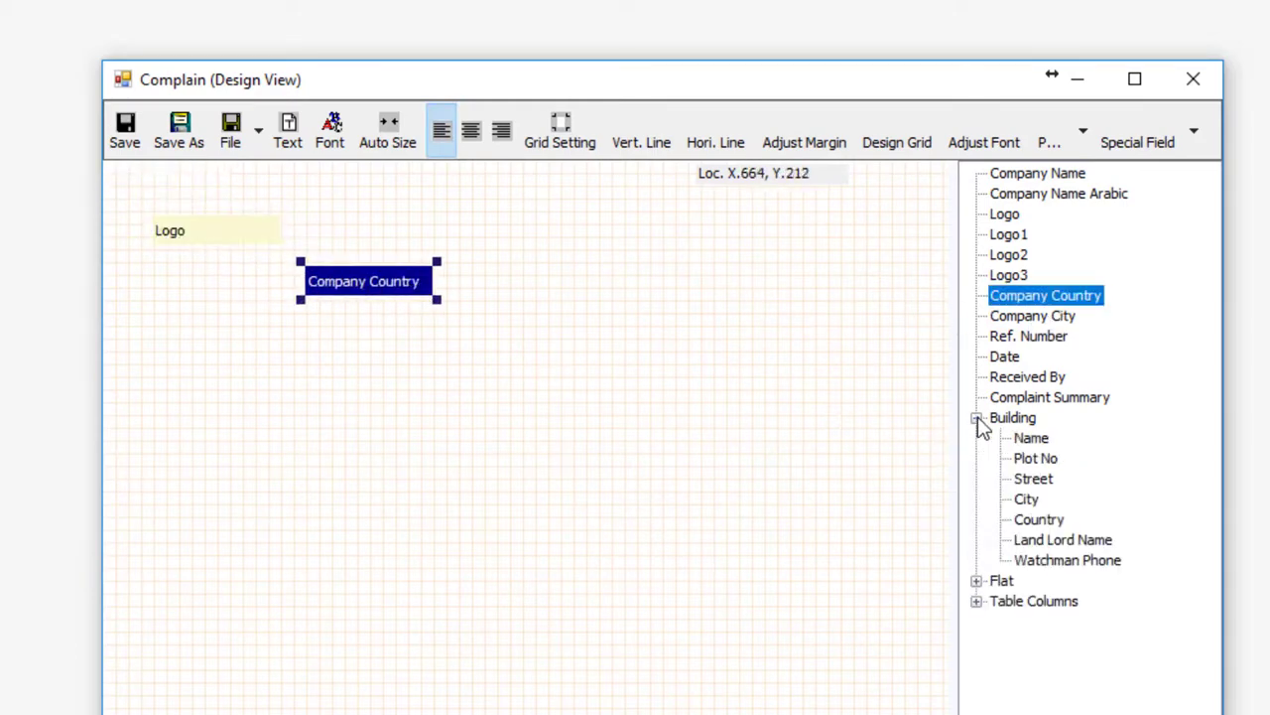
double_click(1028, 419)
double_click(1027, 419)
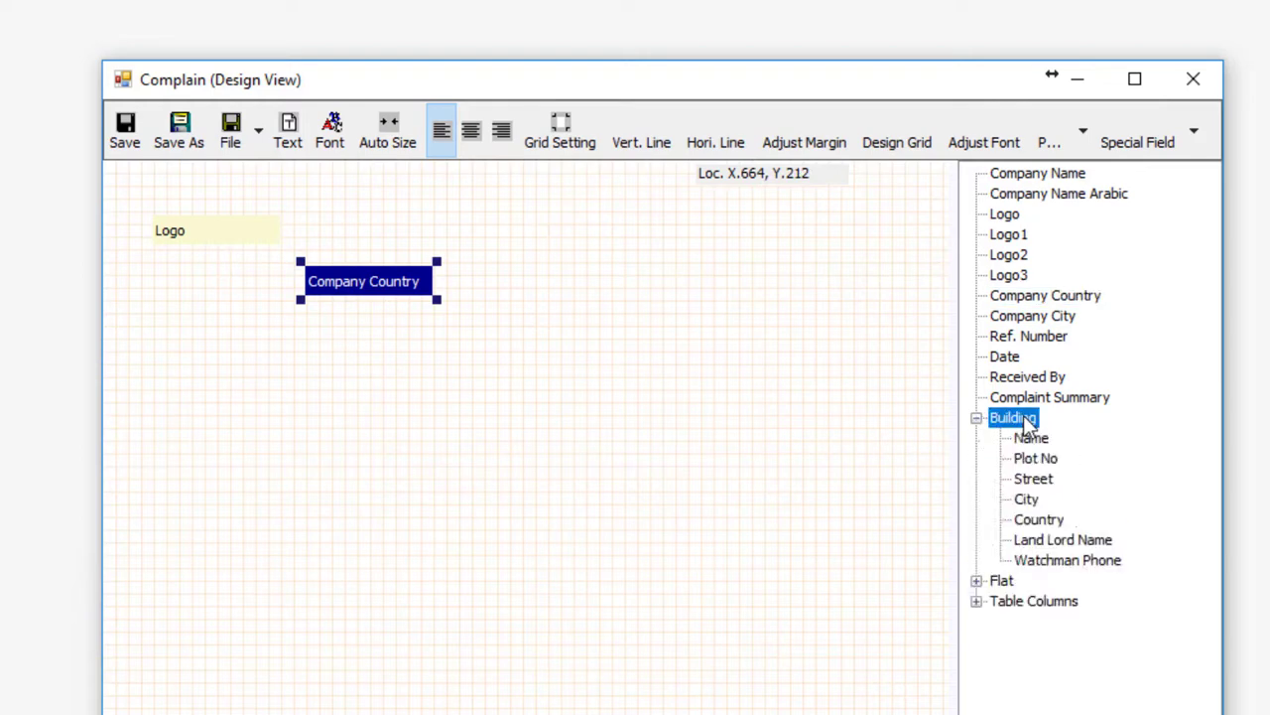
click(1029, 440)
double_click(1029, 440)
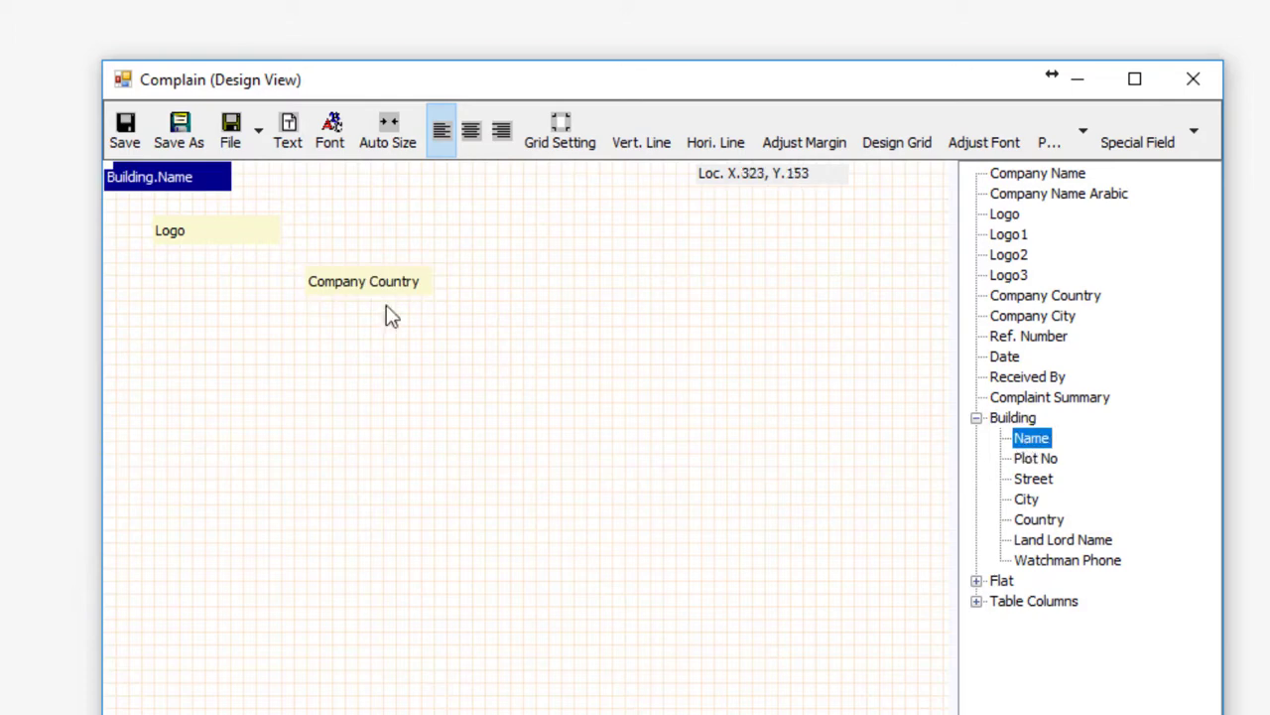
drag(193, 181, 290, 475)
- Add two building Plot No fields side by side to the right of the Building.Name field
click(1036, 458)
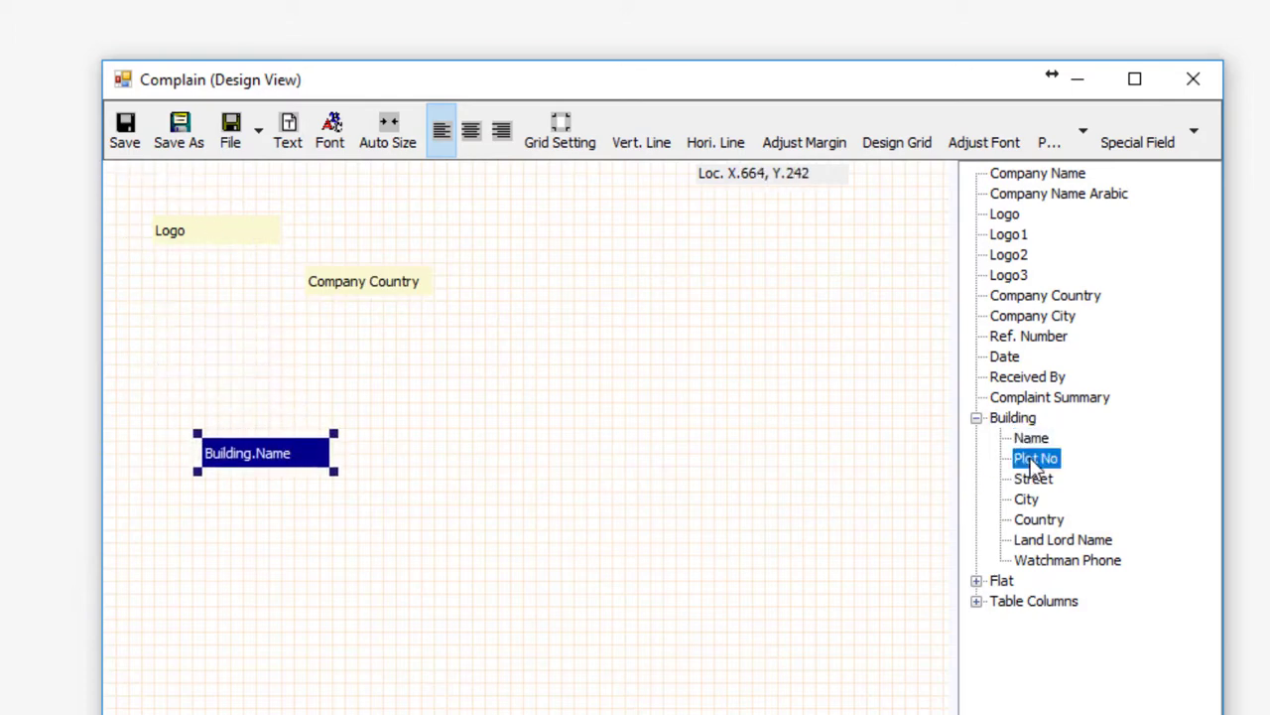
double_click(1036, 458)
click(211, 182)
drag(211, 182, 444, 453)
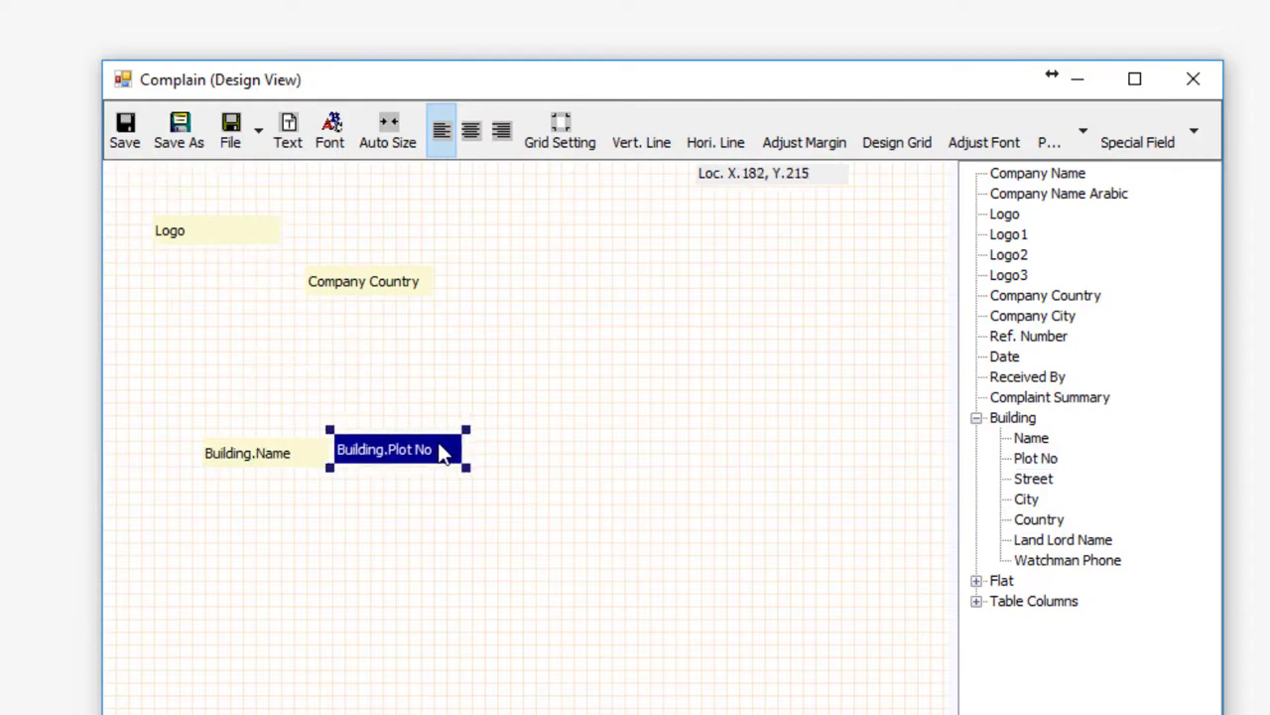
click(1036, 458)
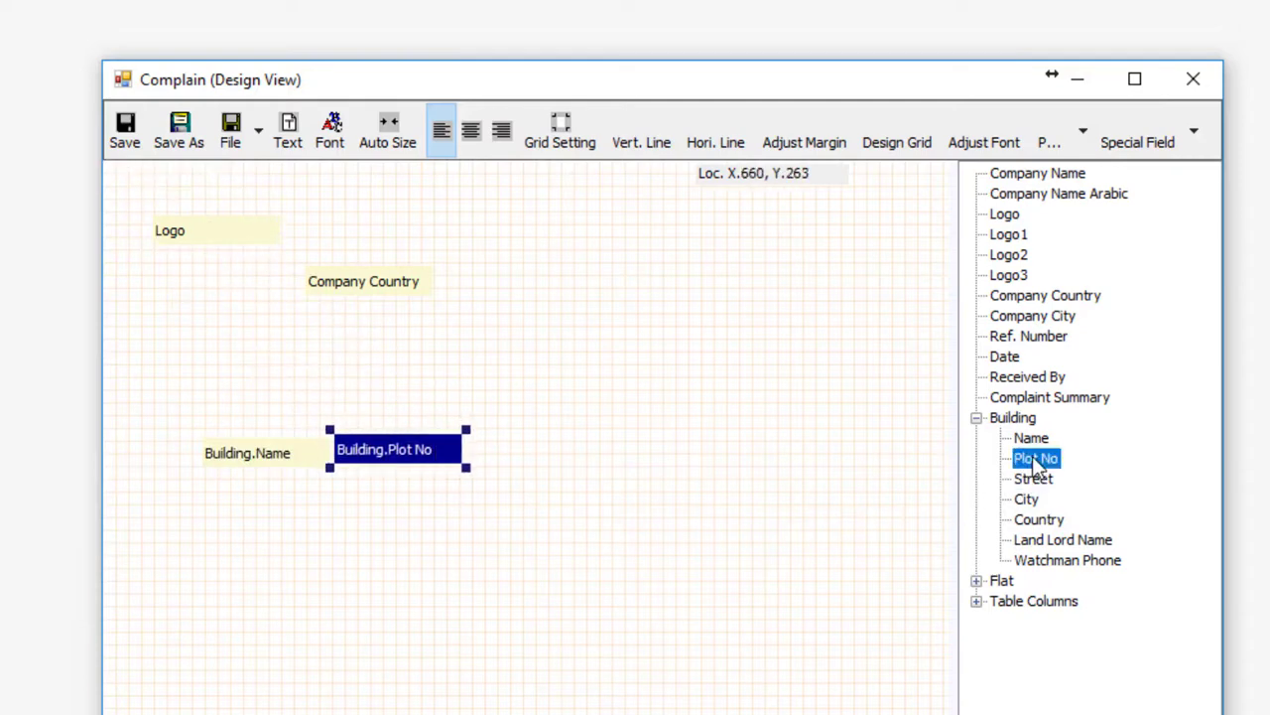
double_click(1036, 459)
click(129, 173)
drag(171, 189, 558, 459)
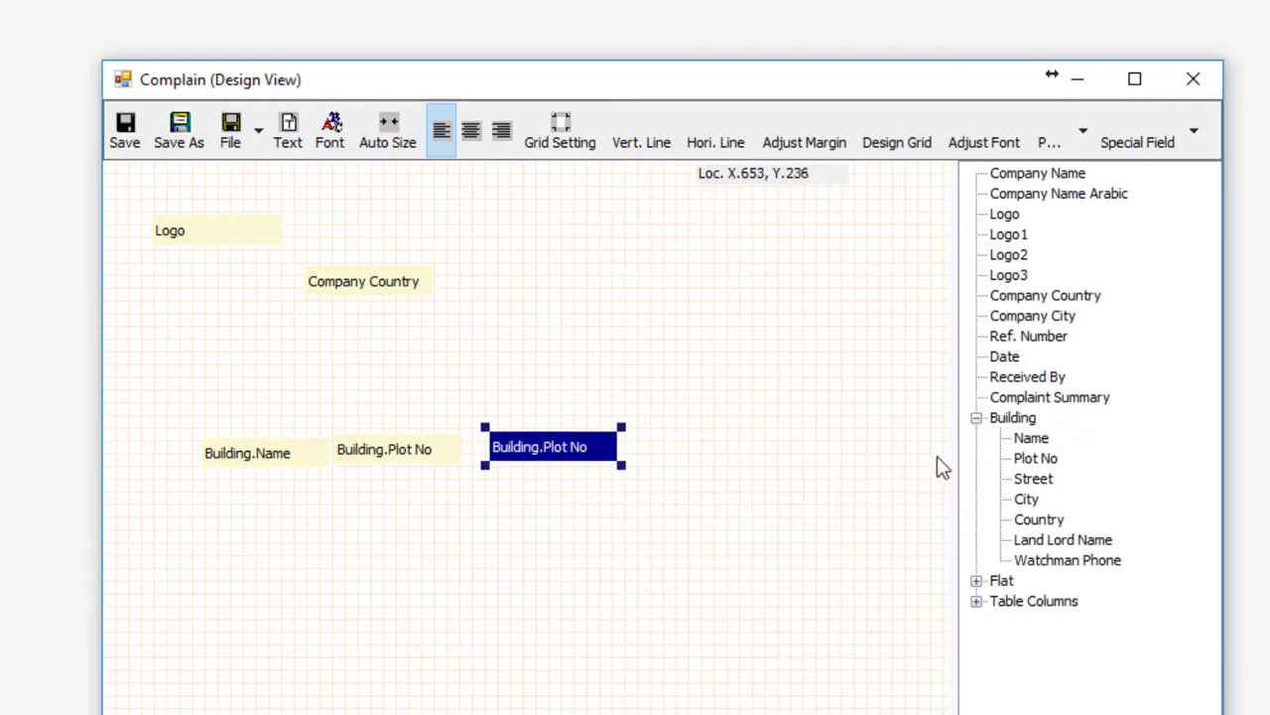
- Add Flat No and Flat Type fields, arrange Plot No and Flat No below the building fields, and close the template design without saving
click(977, 581)
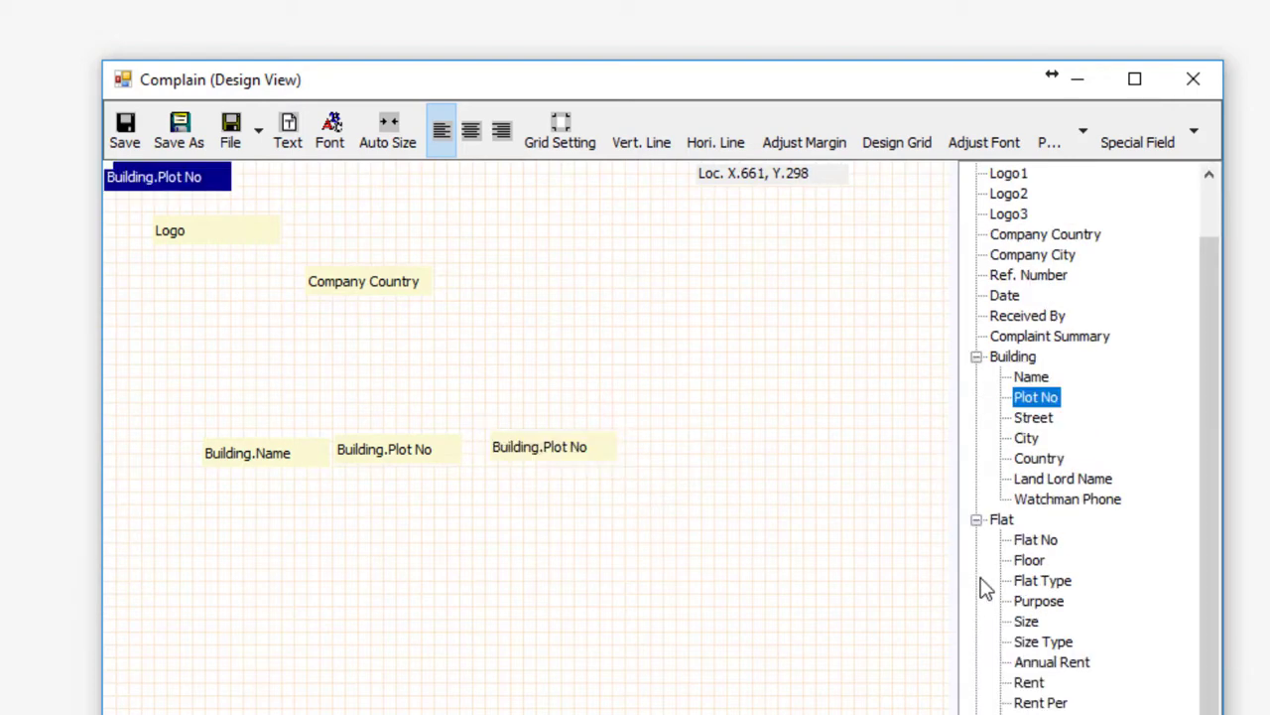
click(1044, 541)
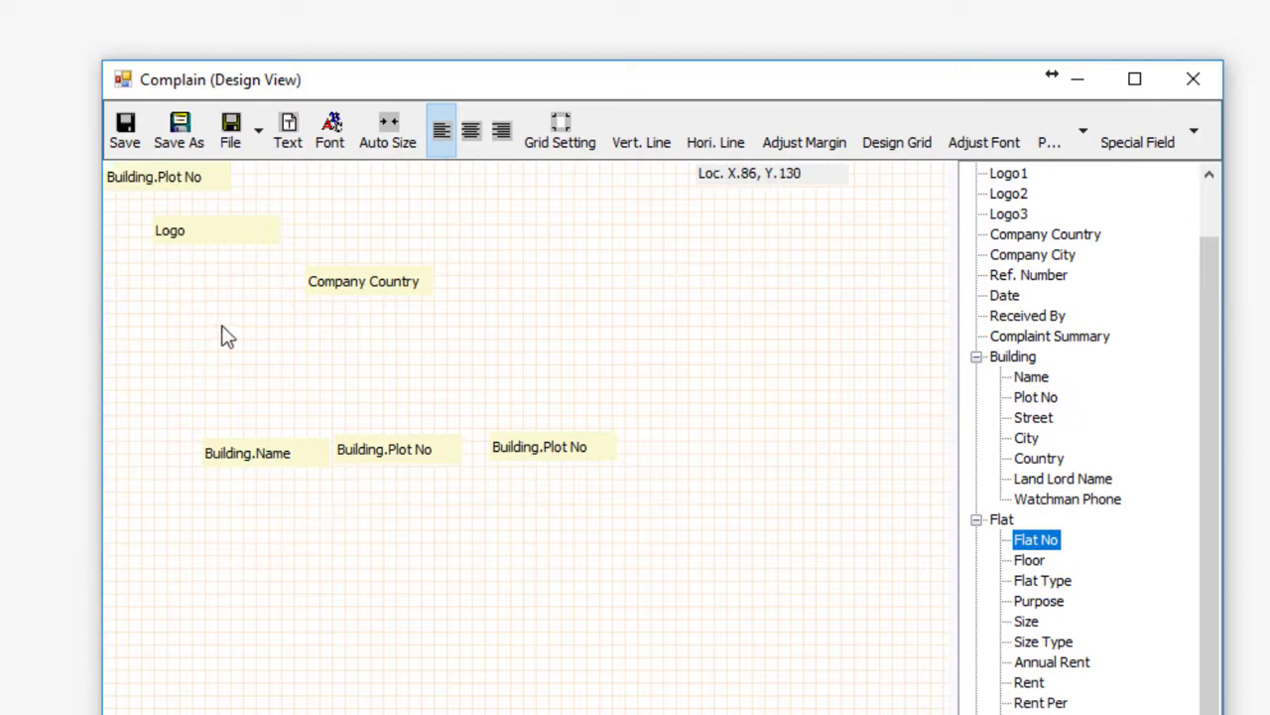
drag(170, 191, 241, 546)
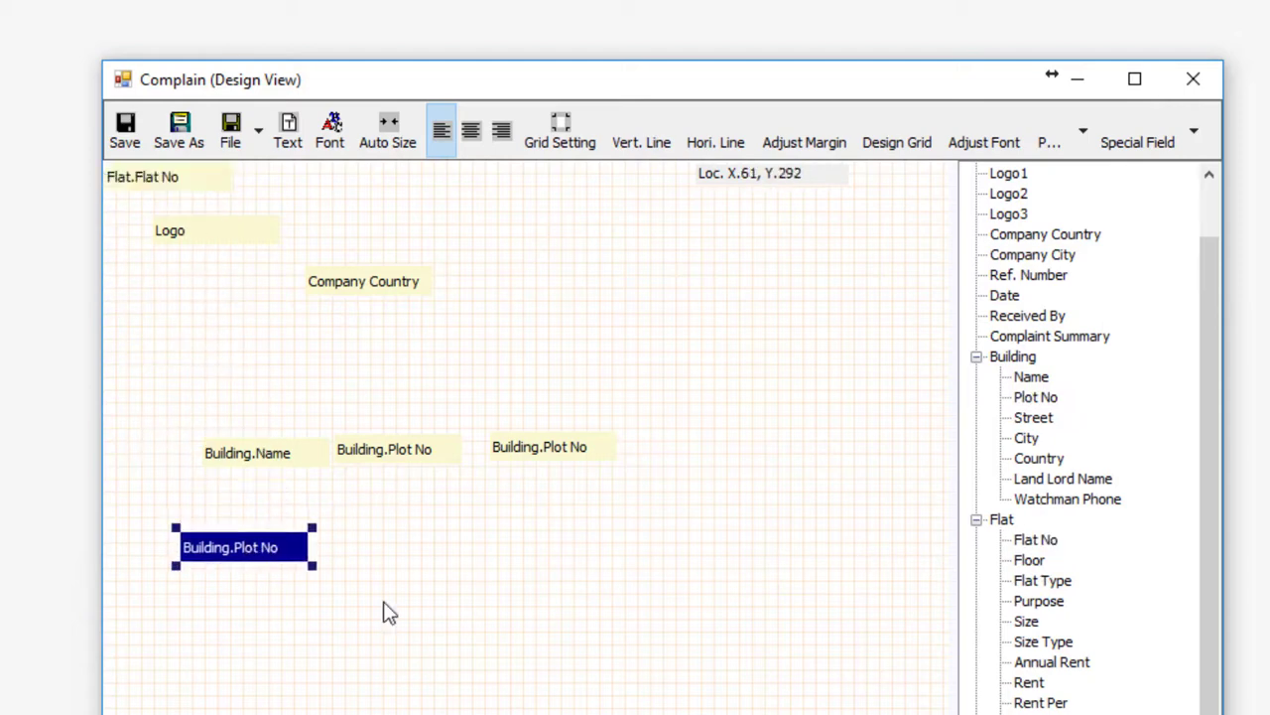
click(1043, 580)
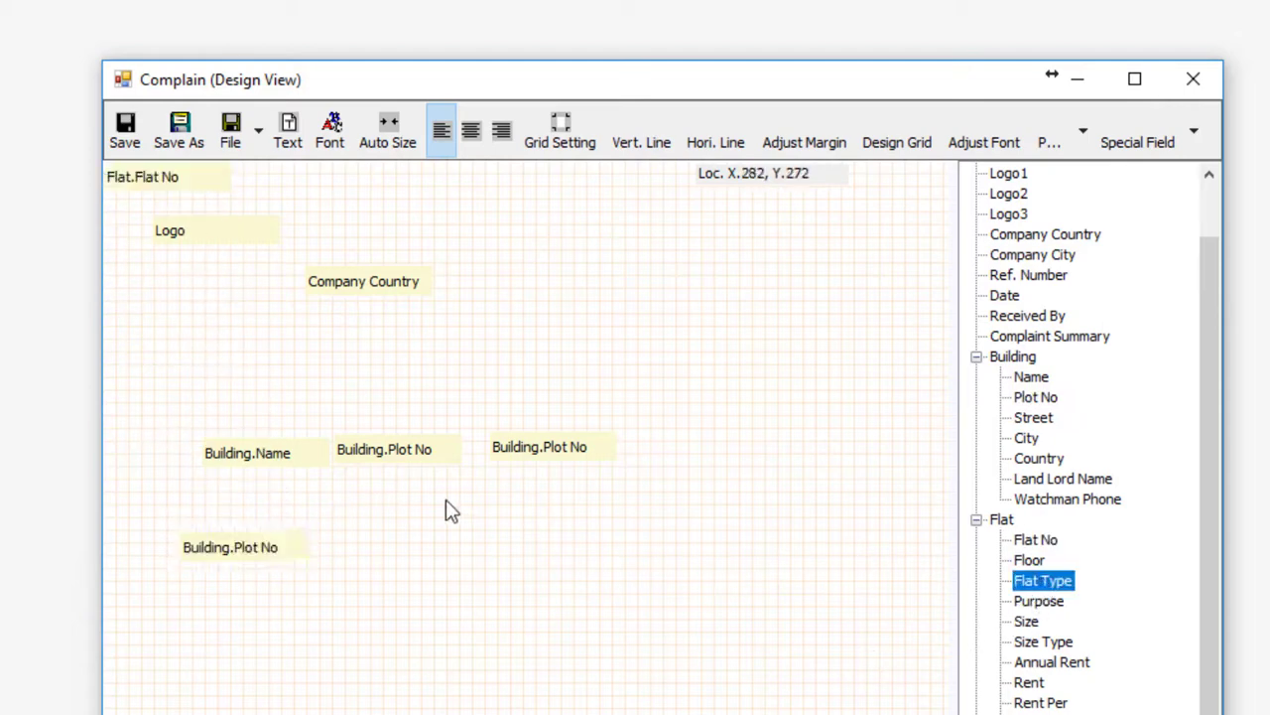
drag(164, 182, 407, 561)
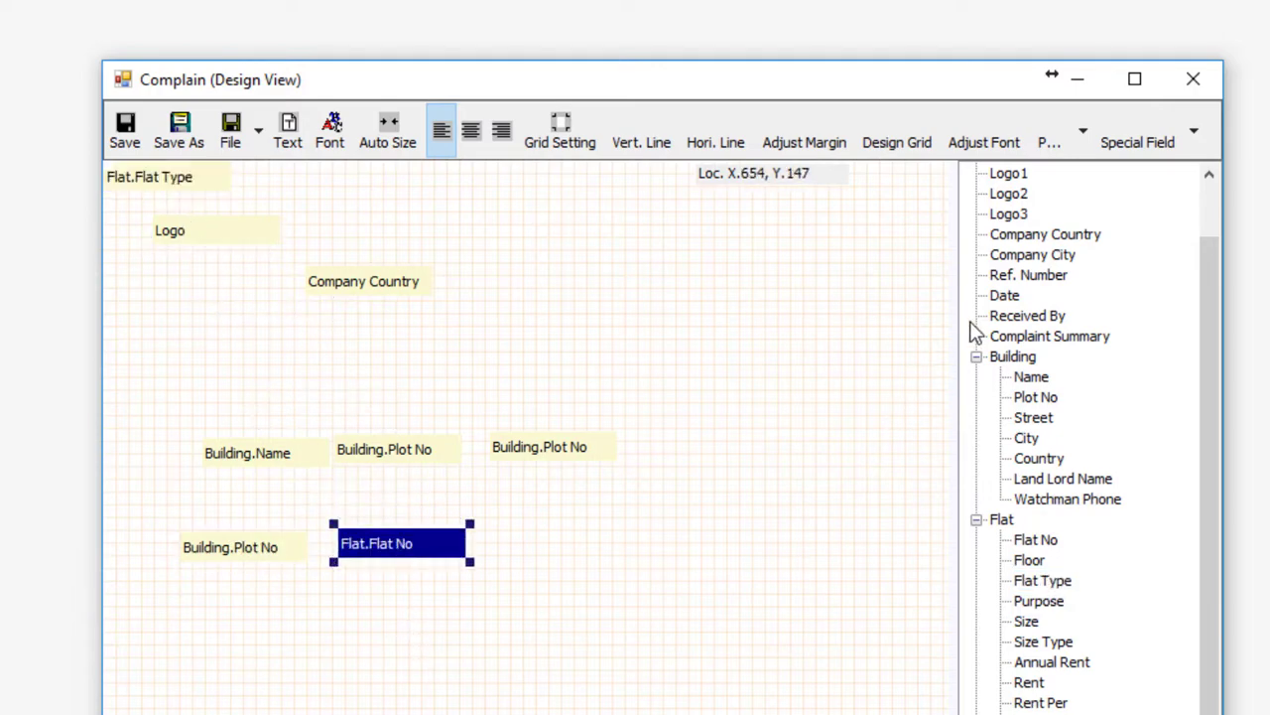
click(1196, 81)
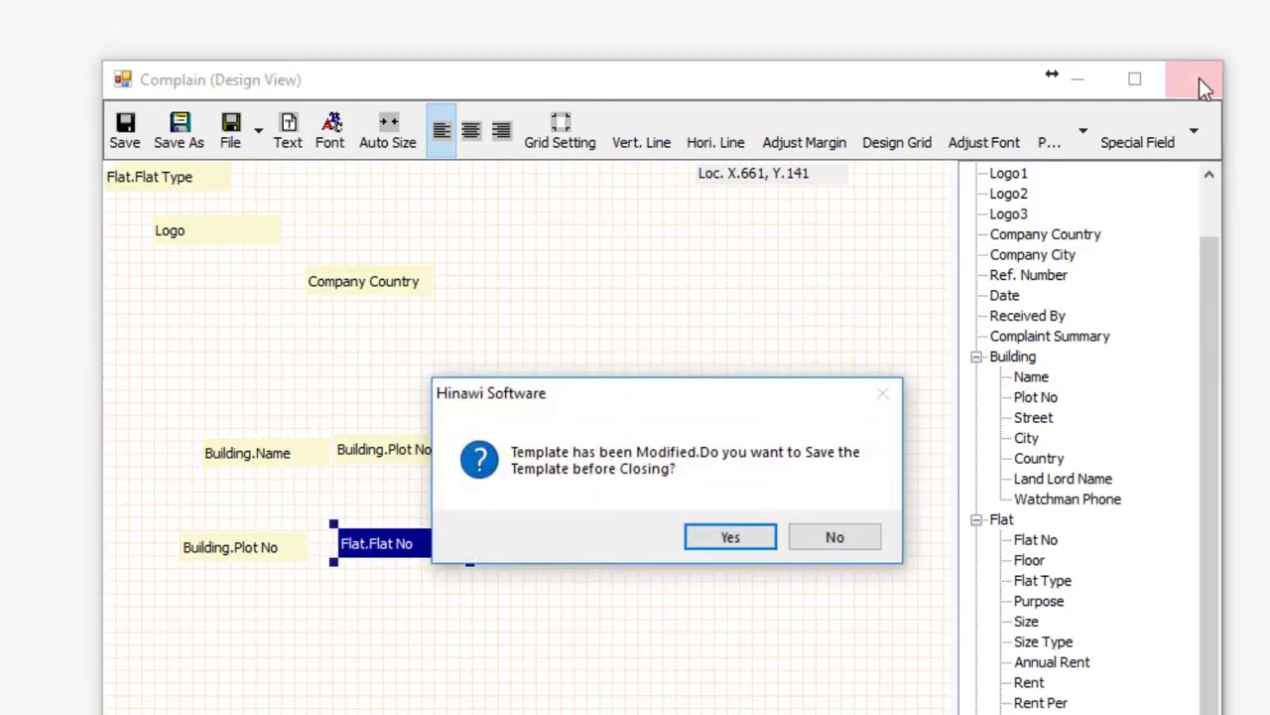
click(831, 537)
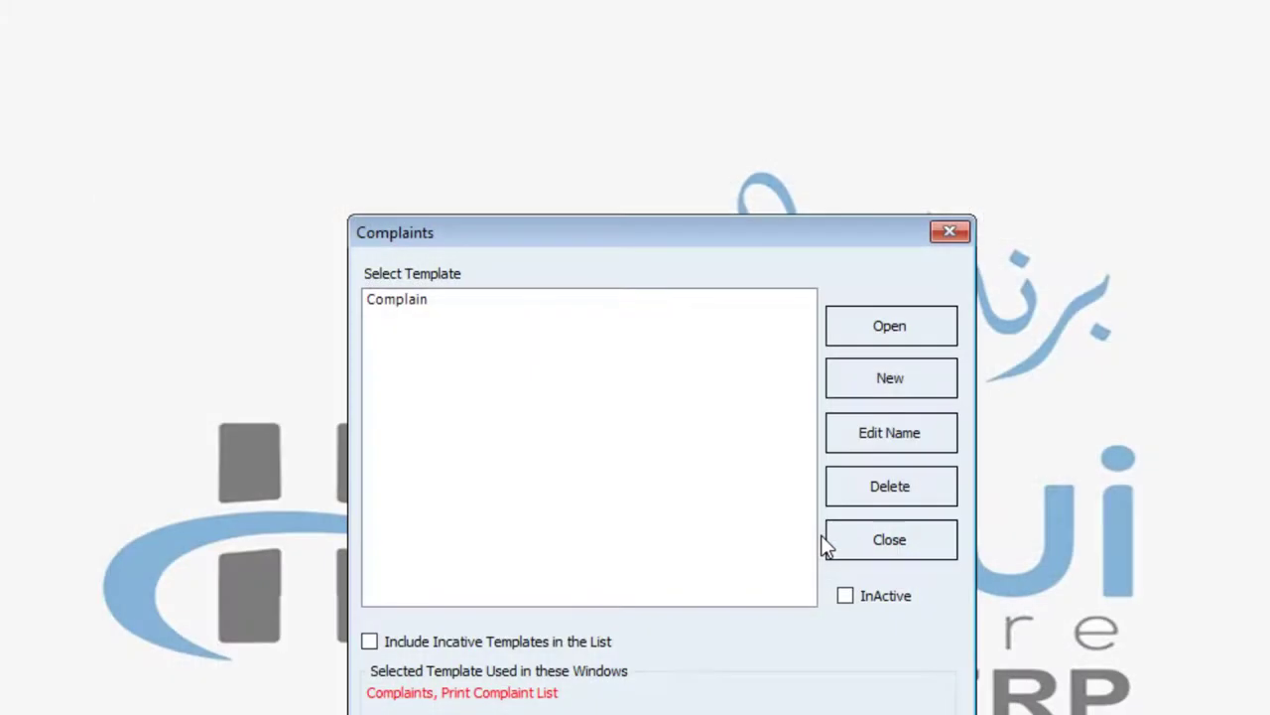
- Close the Complaints template list, view the Cash Invoice template list, and close it
click(950, 233)
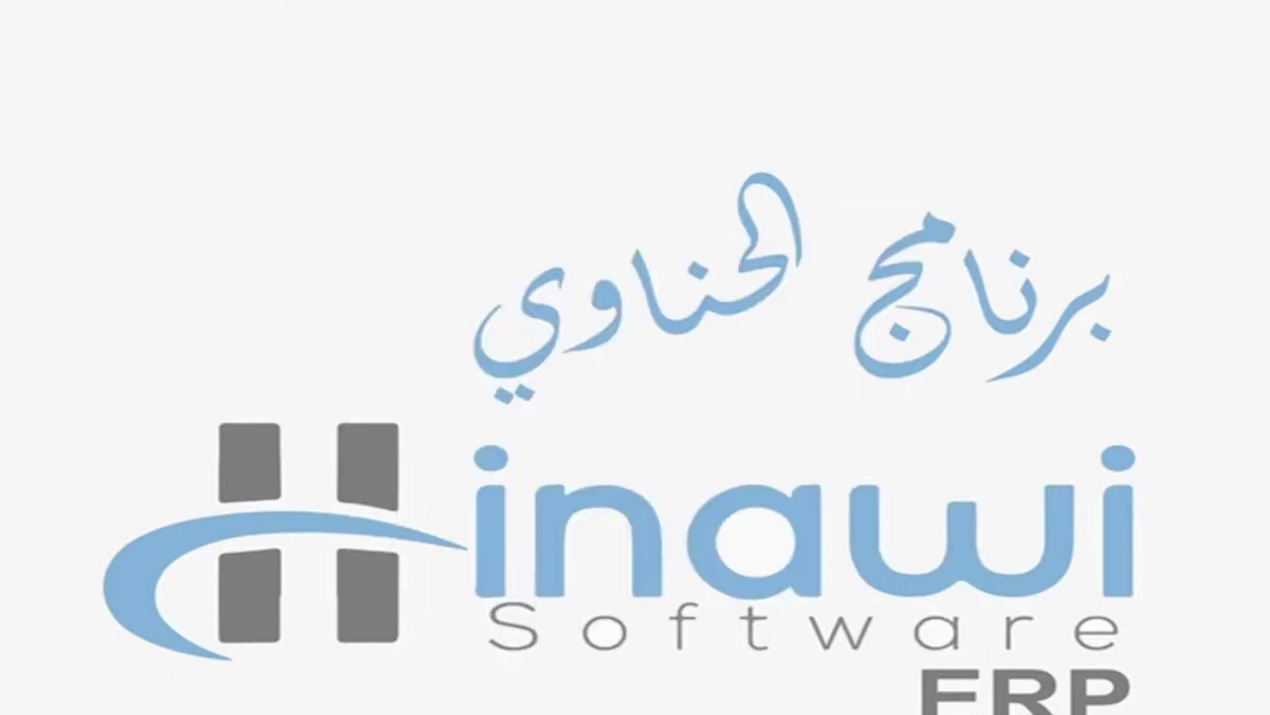
click(11, 39)
mouse_move(204, 326)
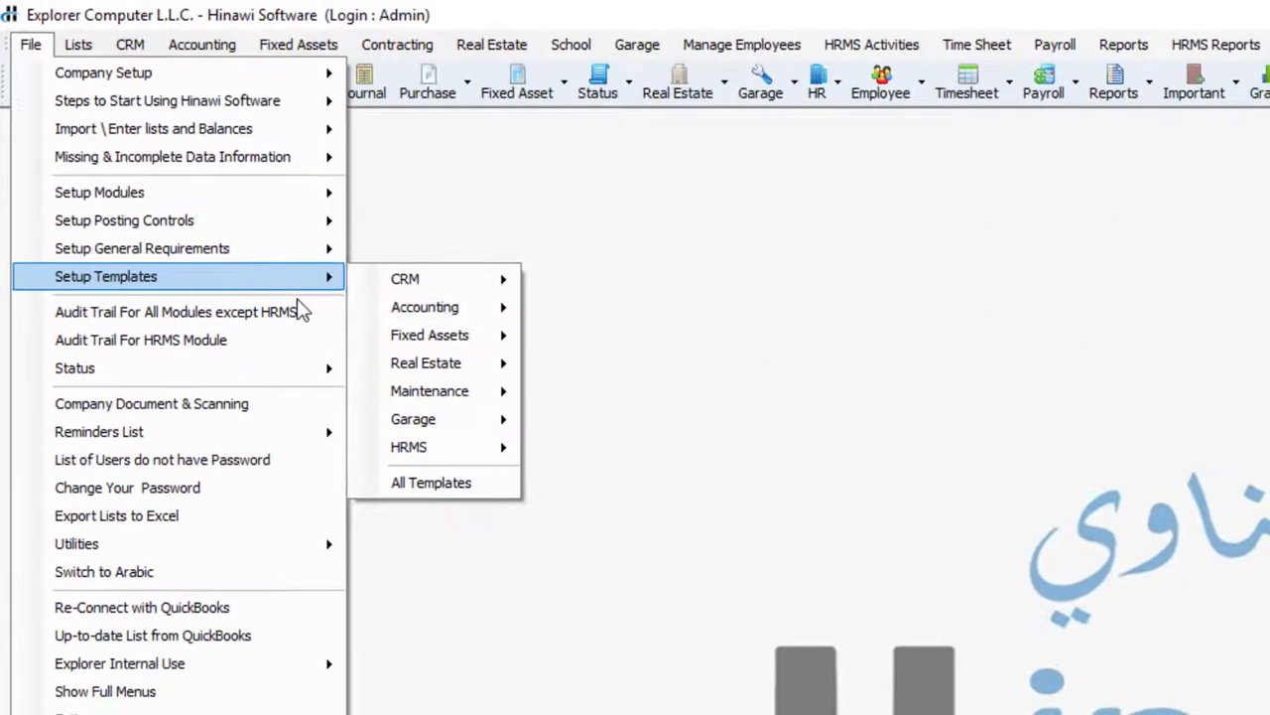
mouse_move(444, 310)
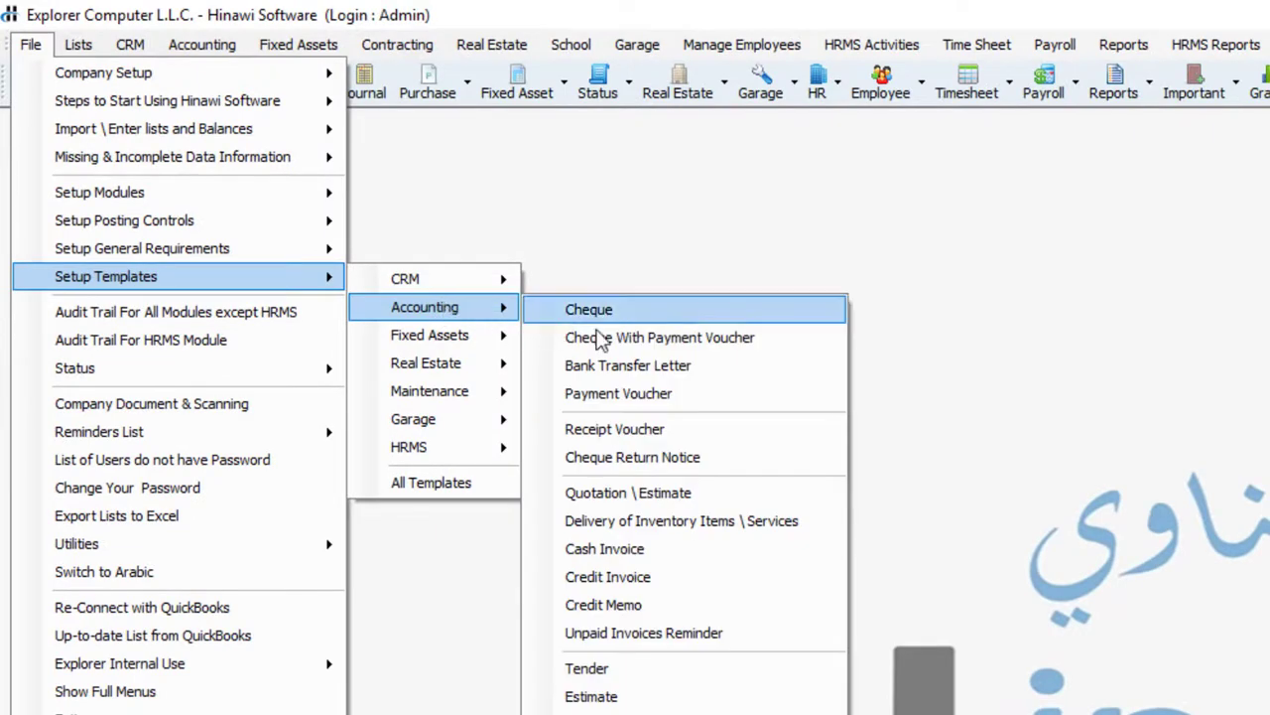
click(701, 550)
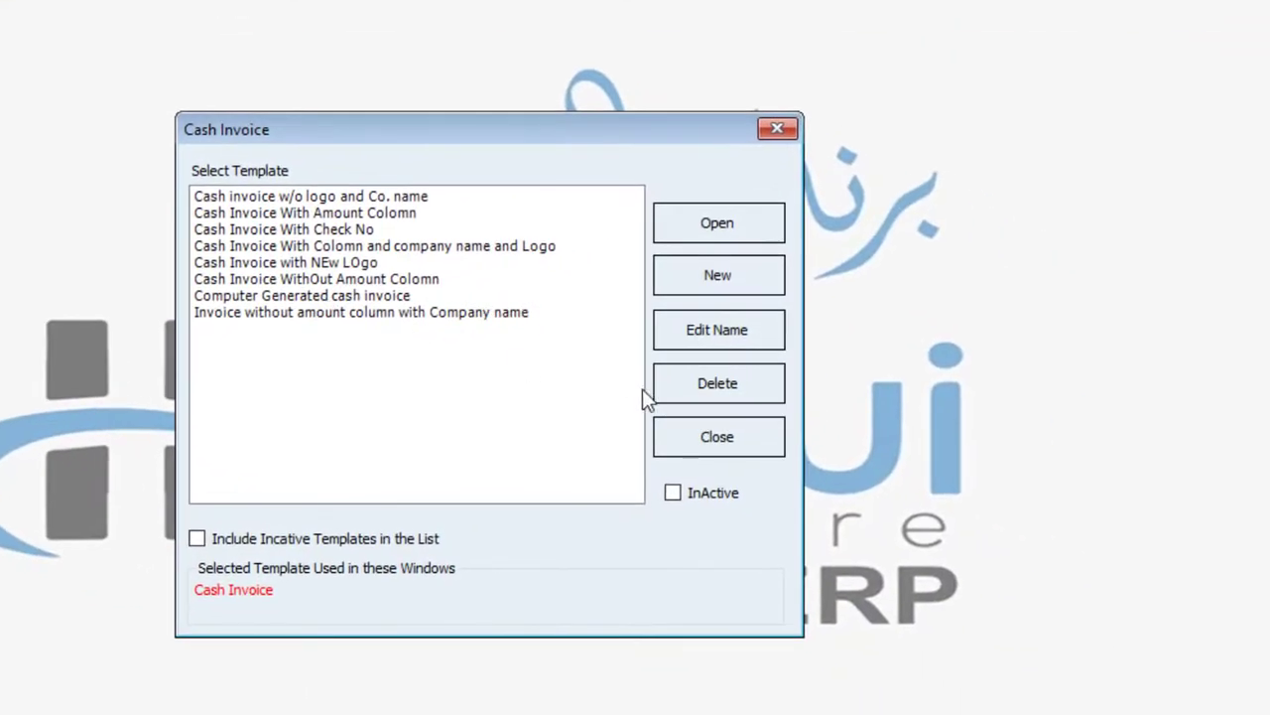
click(683, 453)
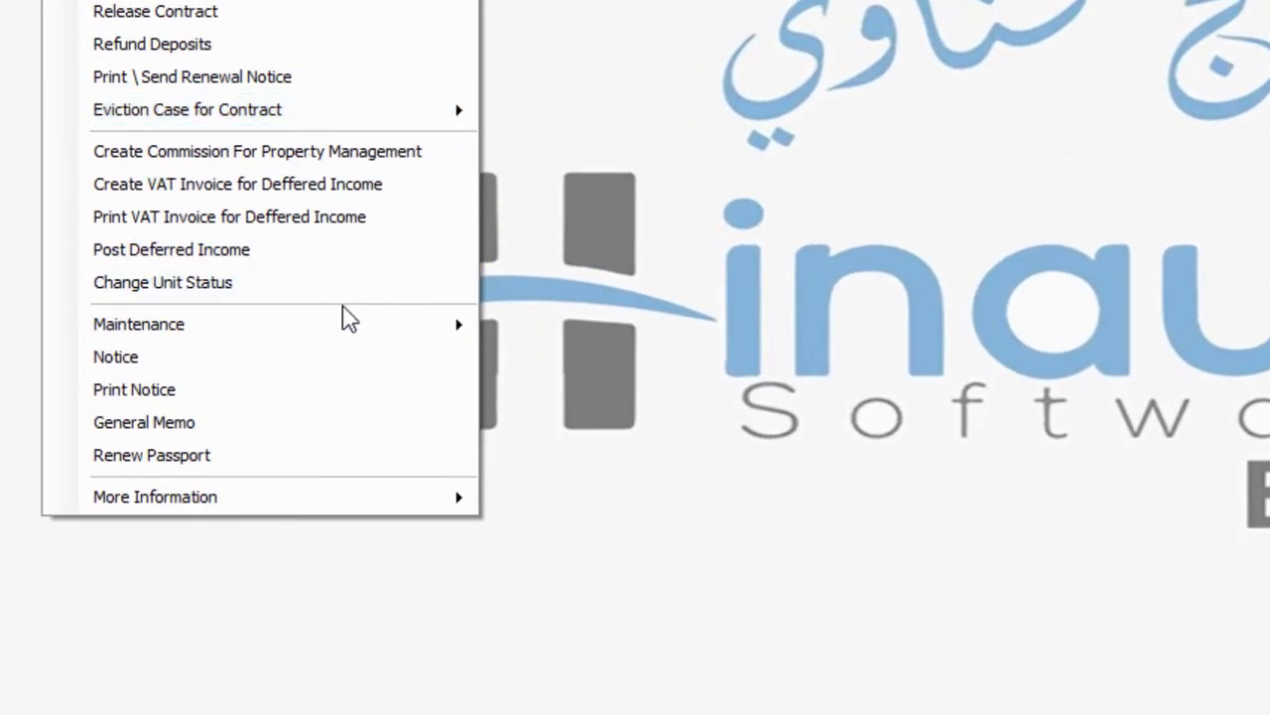
- Open Action On Complaints / Maintenance and search for complaints dated from 01/06/2000 to 28/06/2020
mouse_move(354, 327)
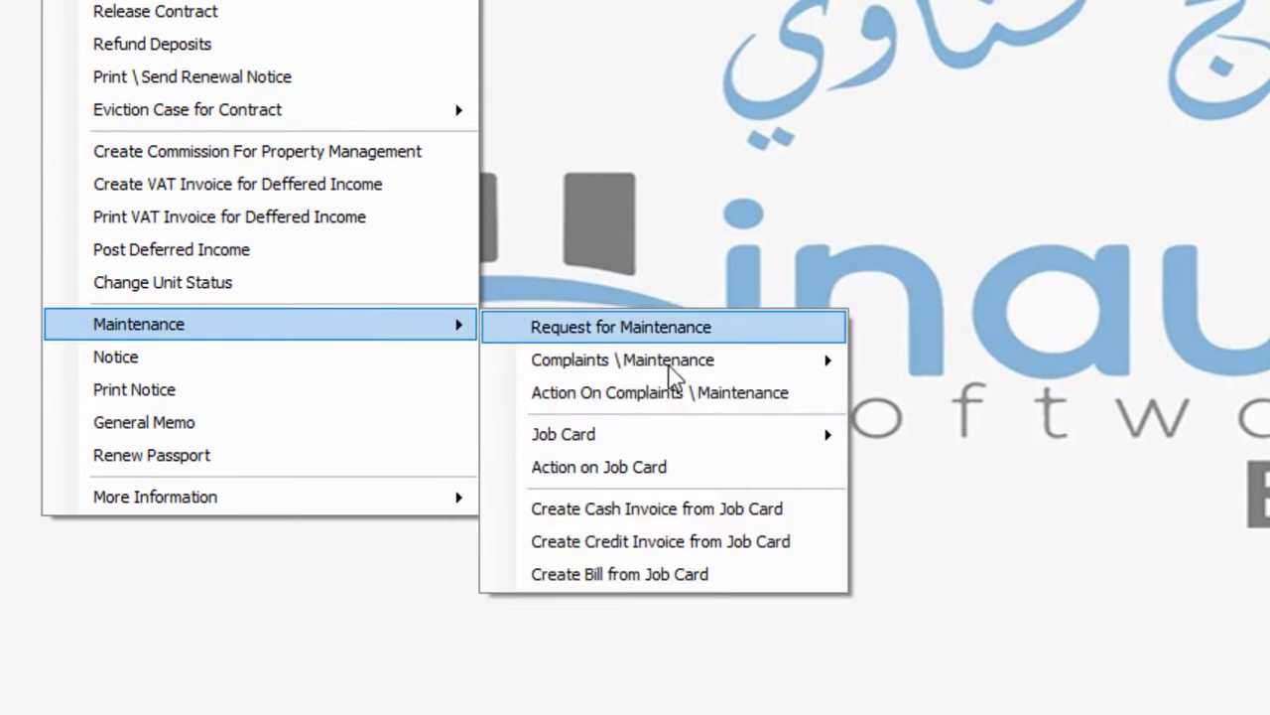
mouse_move(735, 359)
mouse_move(687, 365)
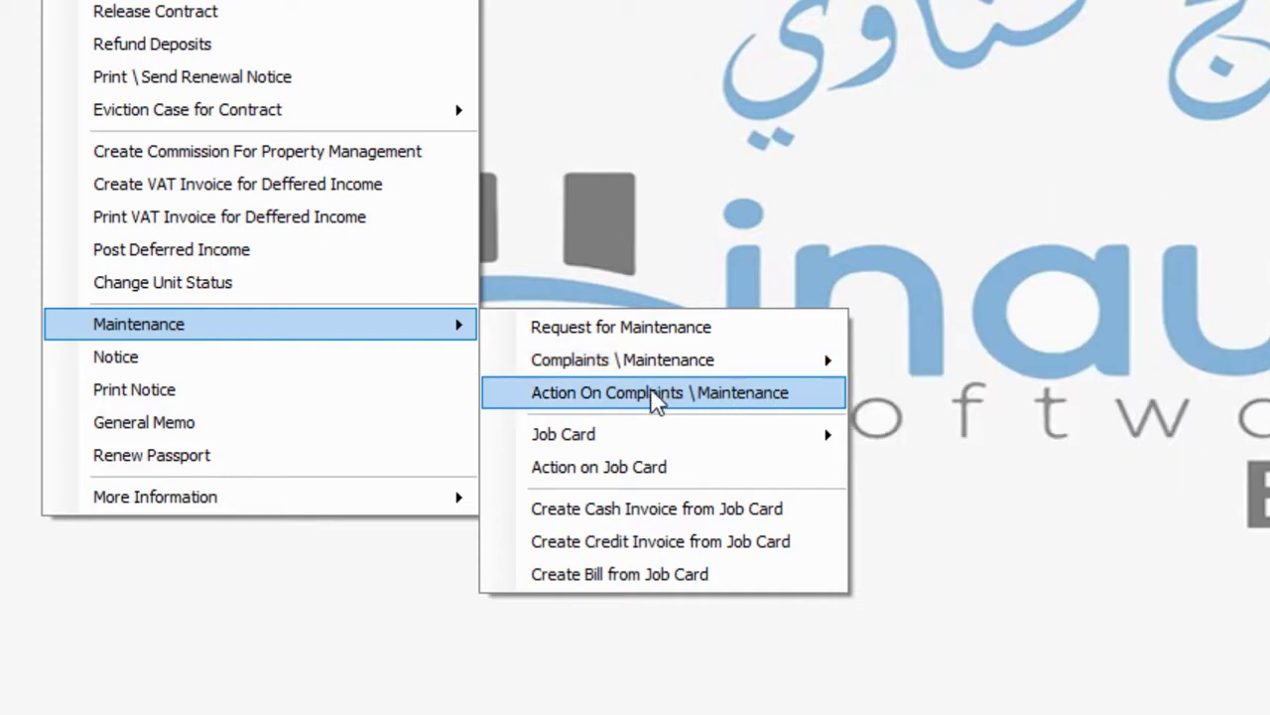
click(651, 392)
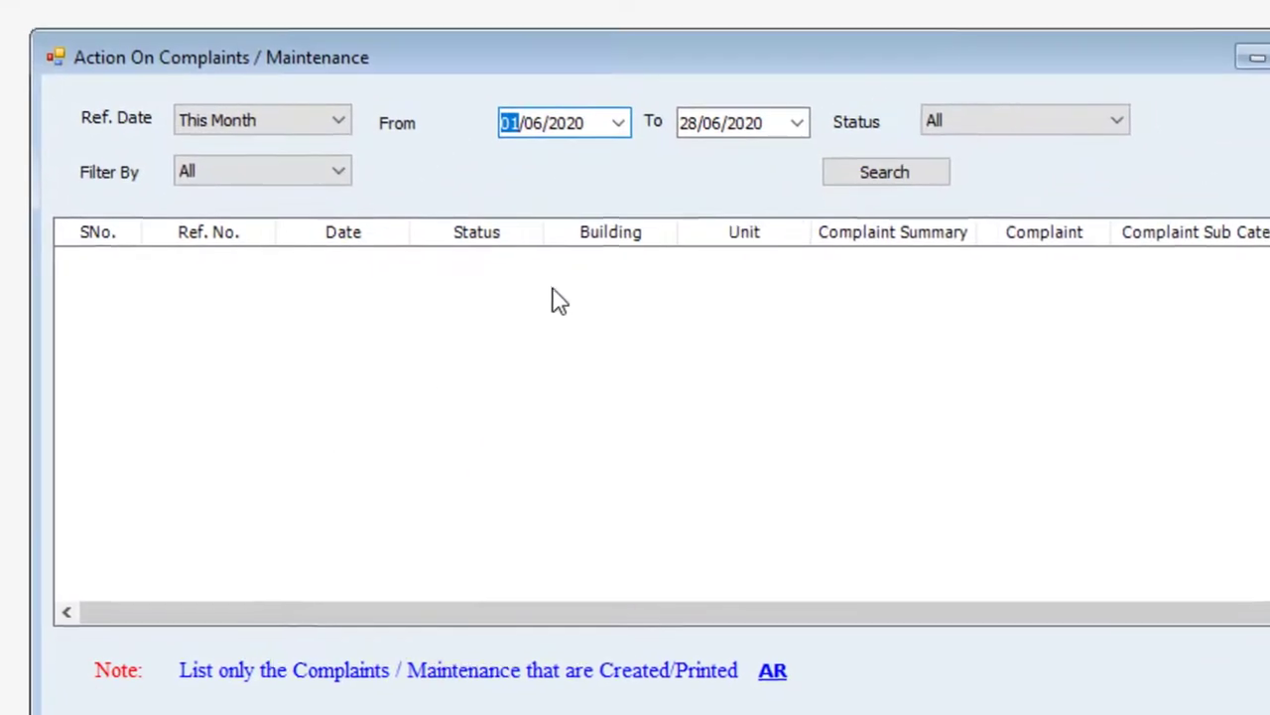
click(574, 130)
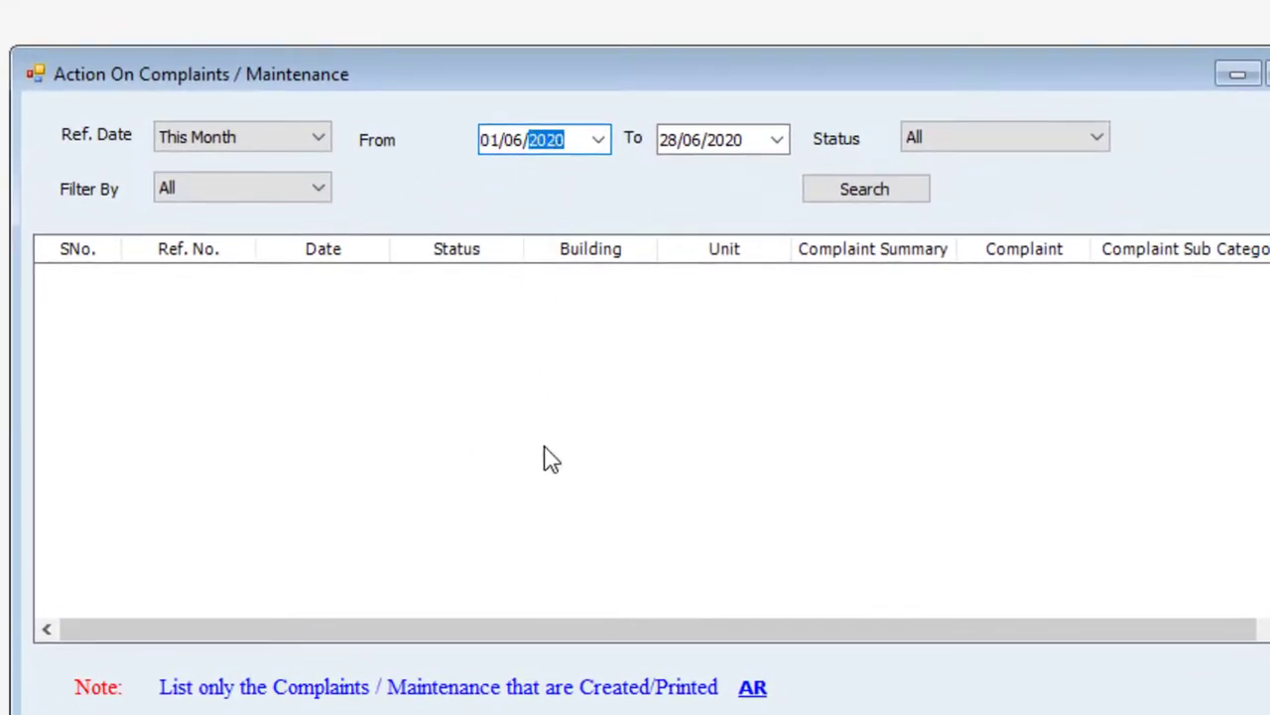
text(2000)
click(849, 192)
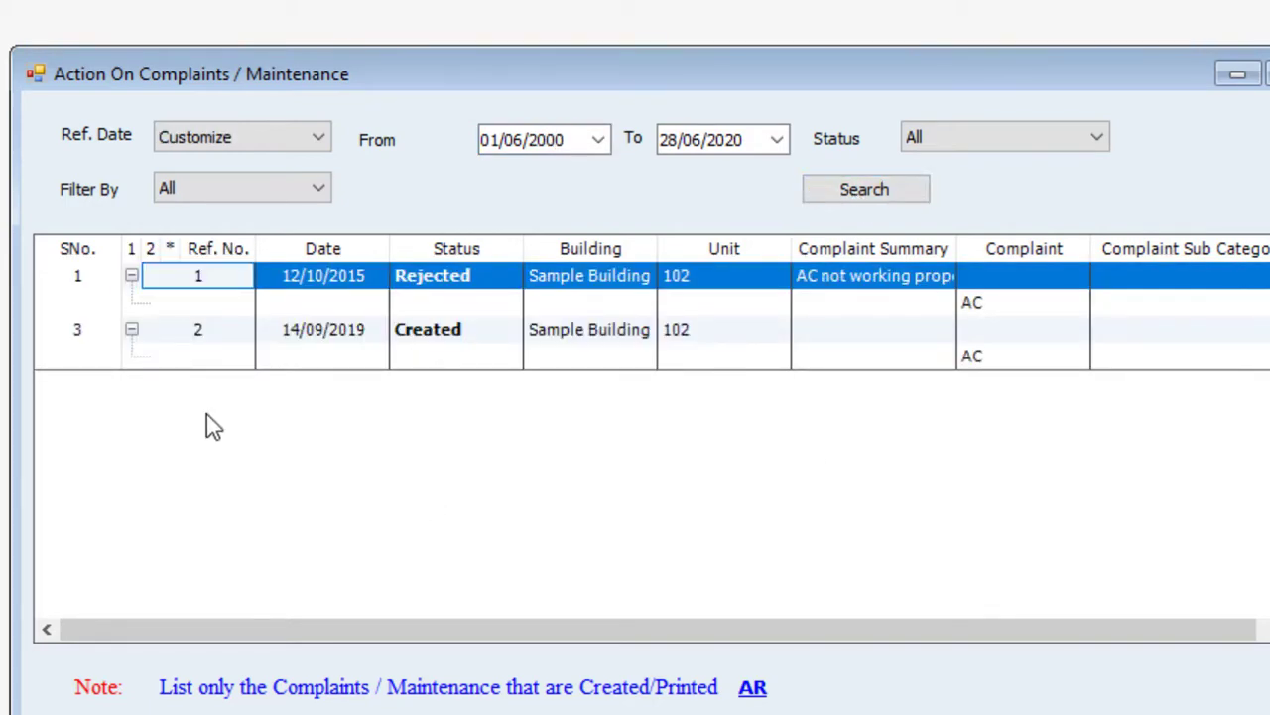
- Review the actions available for complaint Ref. No. 2 and the options of the Status and Filter By filters
right_click(209, 345)
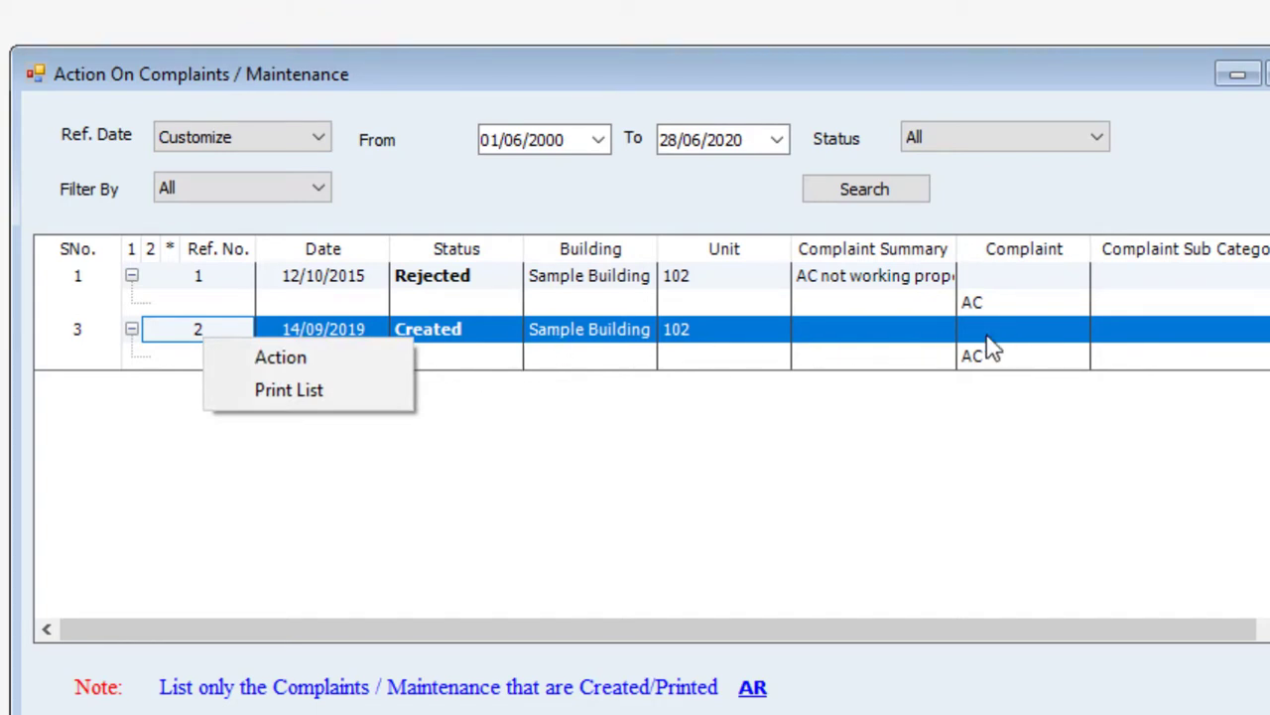
drag(766, 630, 494, 602)
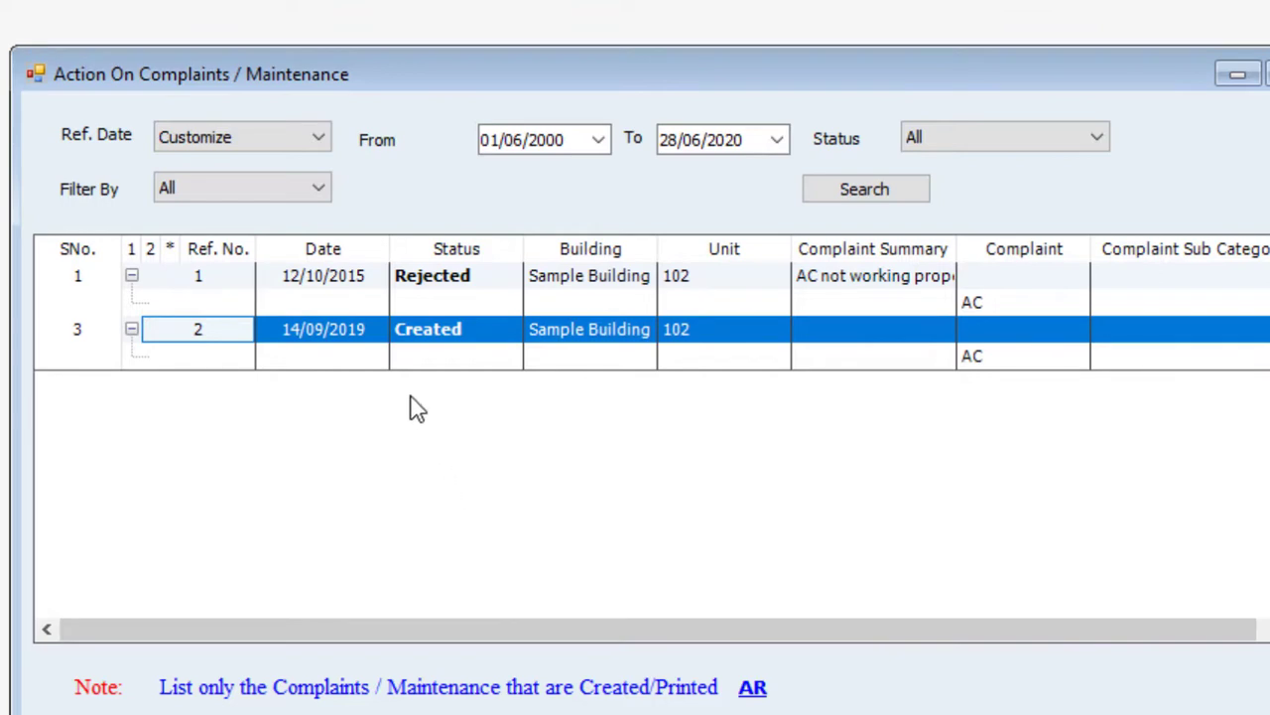
click(1076, 143)
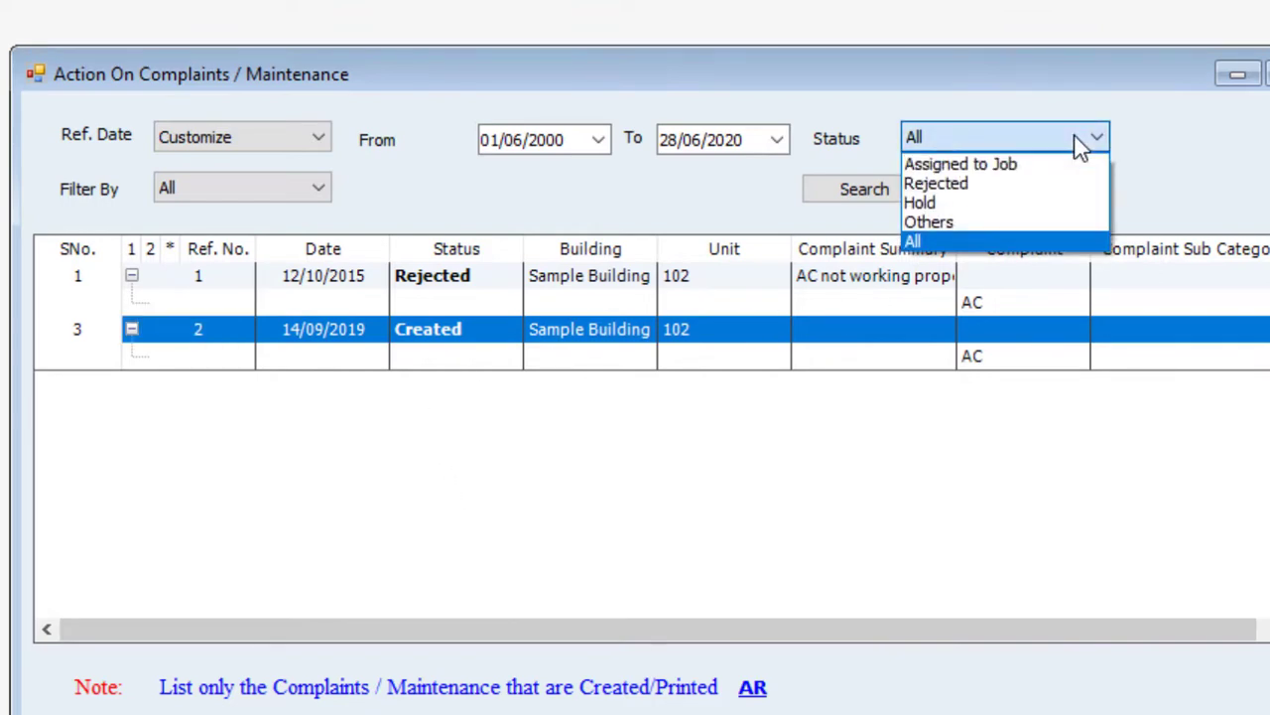
click(1080, 145)
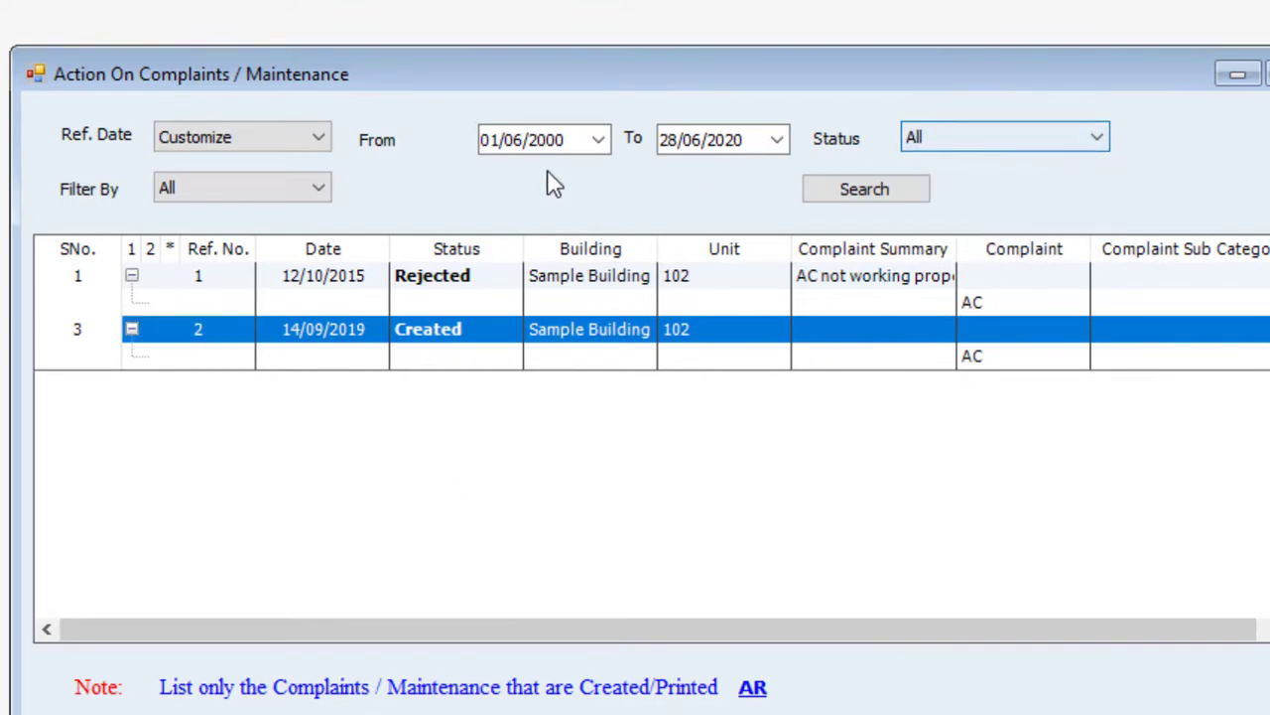
click(285, 192)
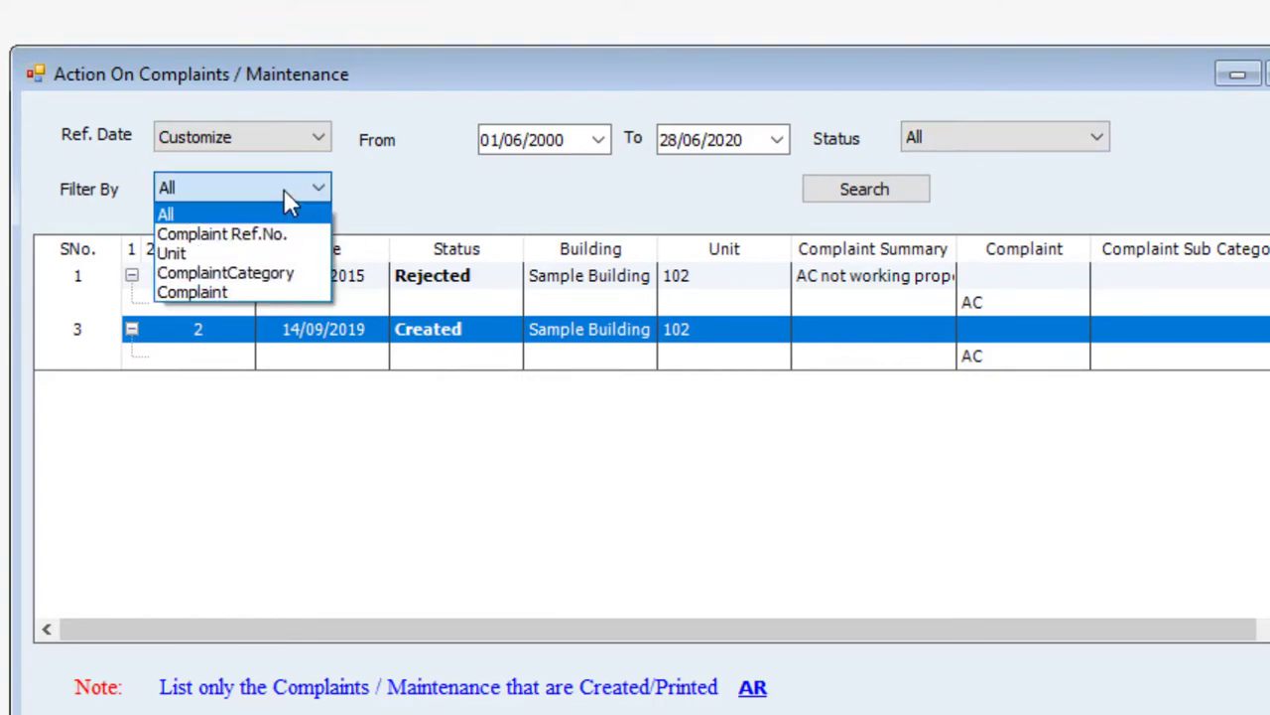
click(285, 193)
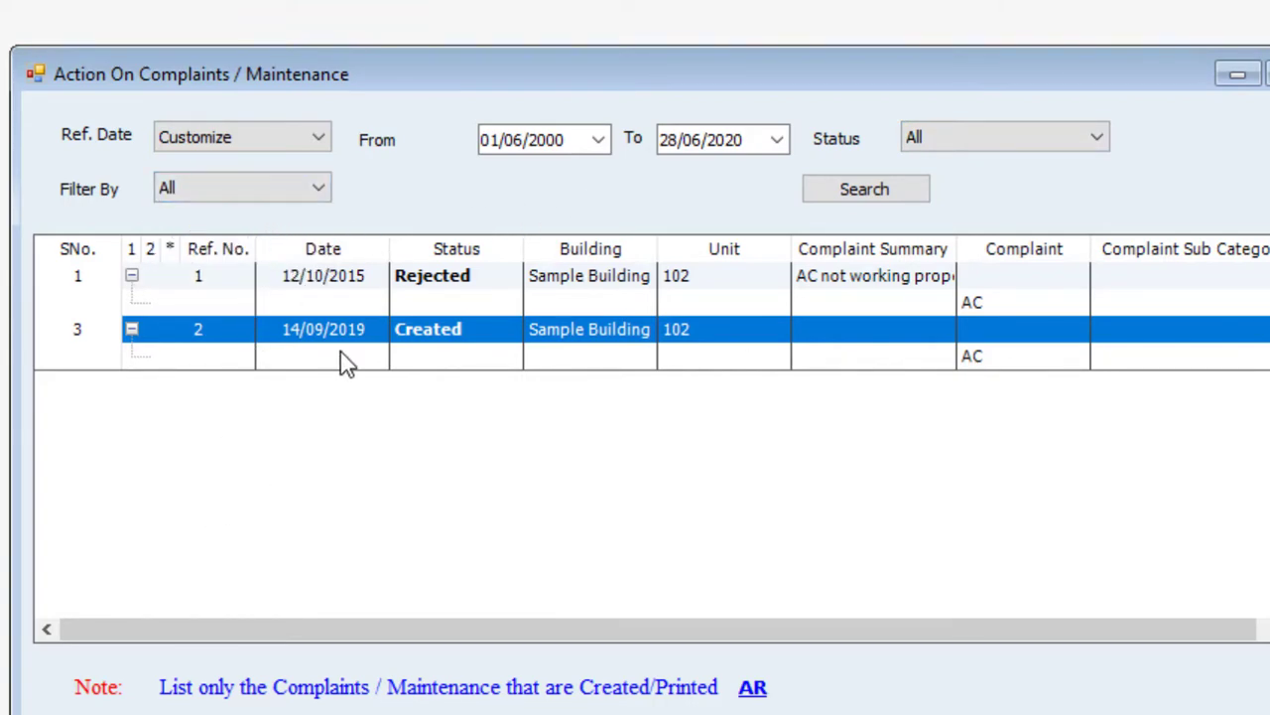
- Open the action for complaint Ref. No. 2, try Done with out Creating Job Card with the remark "ghghgh", and erase the remark
right_click(363, 334)
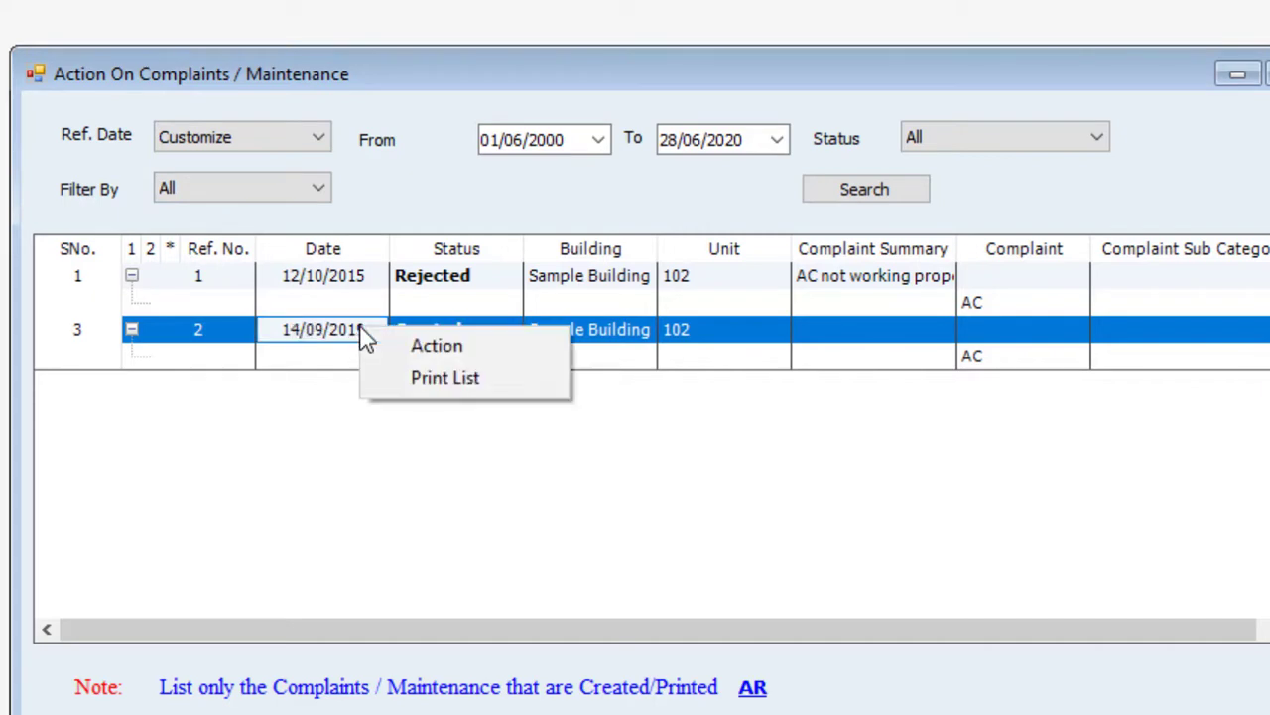
click(463, 345)
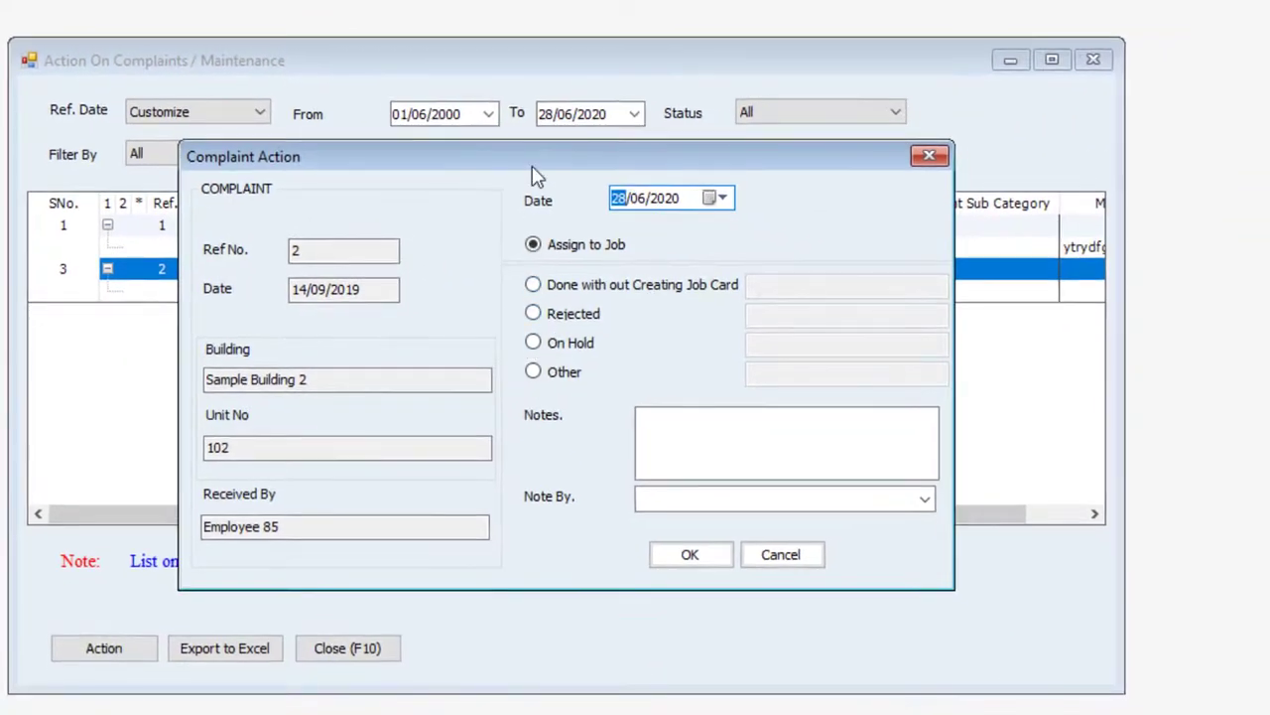
drag(536, 176, 526, 328)
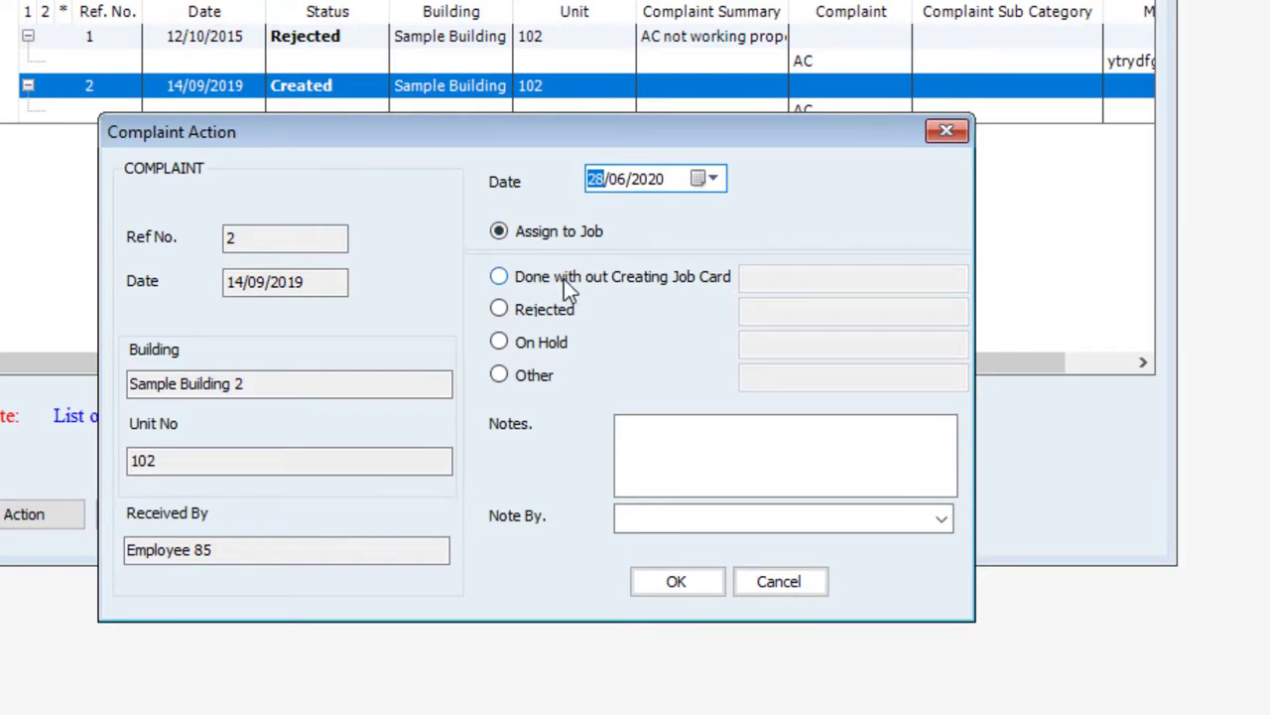
click(499, 277)
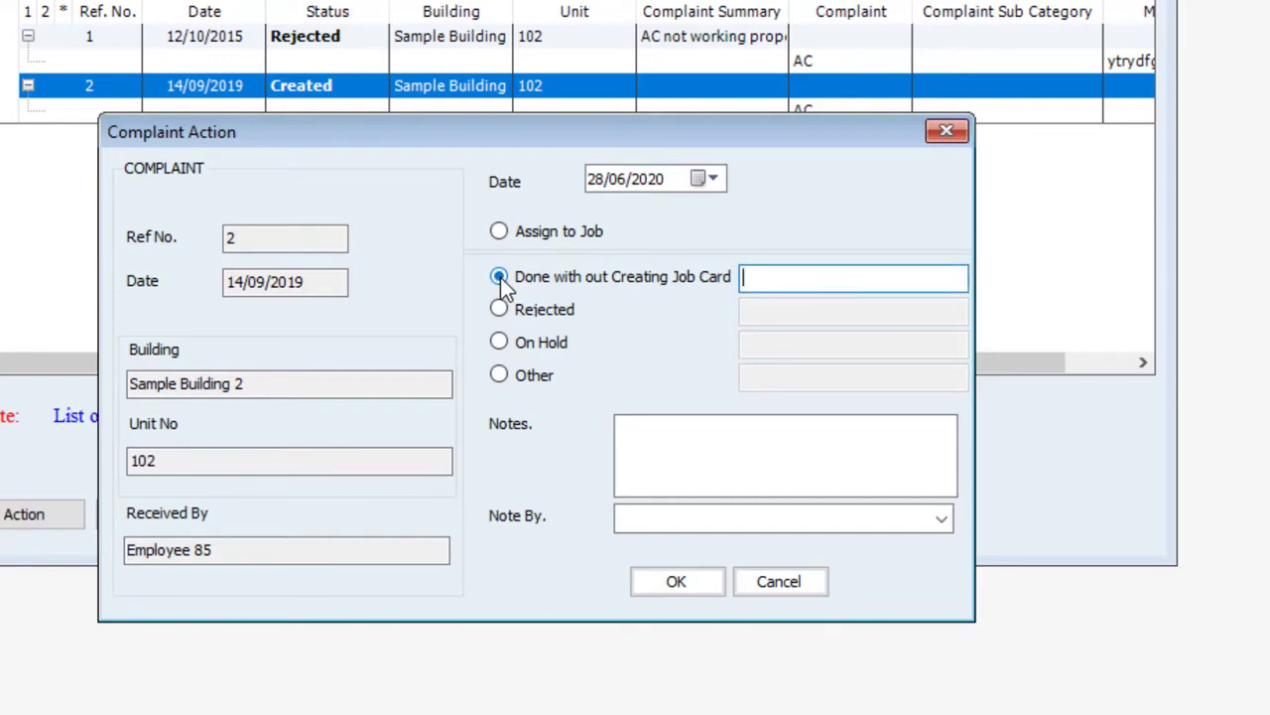
text(ghghgh)
key(BackSpace)
key(BackSpace)
key(BackSpace)
key(BackSpace)
key(BackSpace)
- Try the Rejected, On Hold and Other outcomes, cancel the complaint action, and close the Action On Complaints window
click(499, 309)
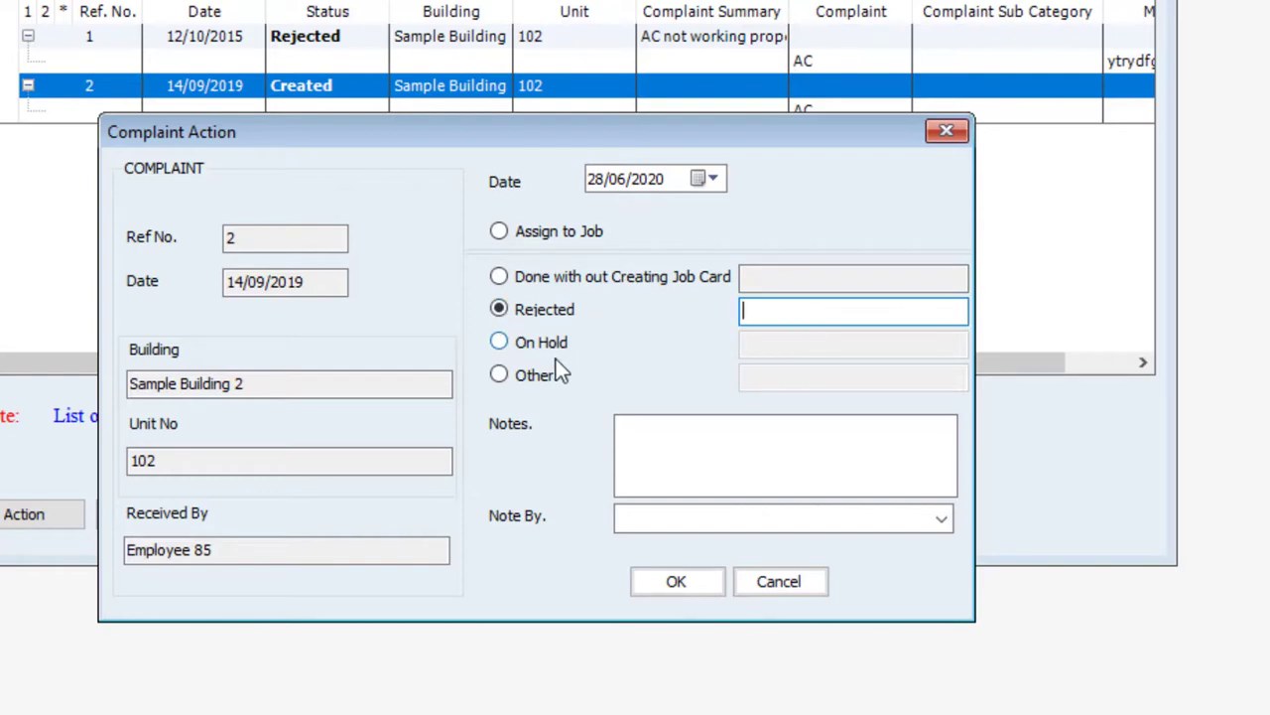
click(499, 342)
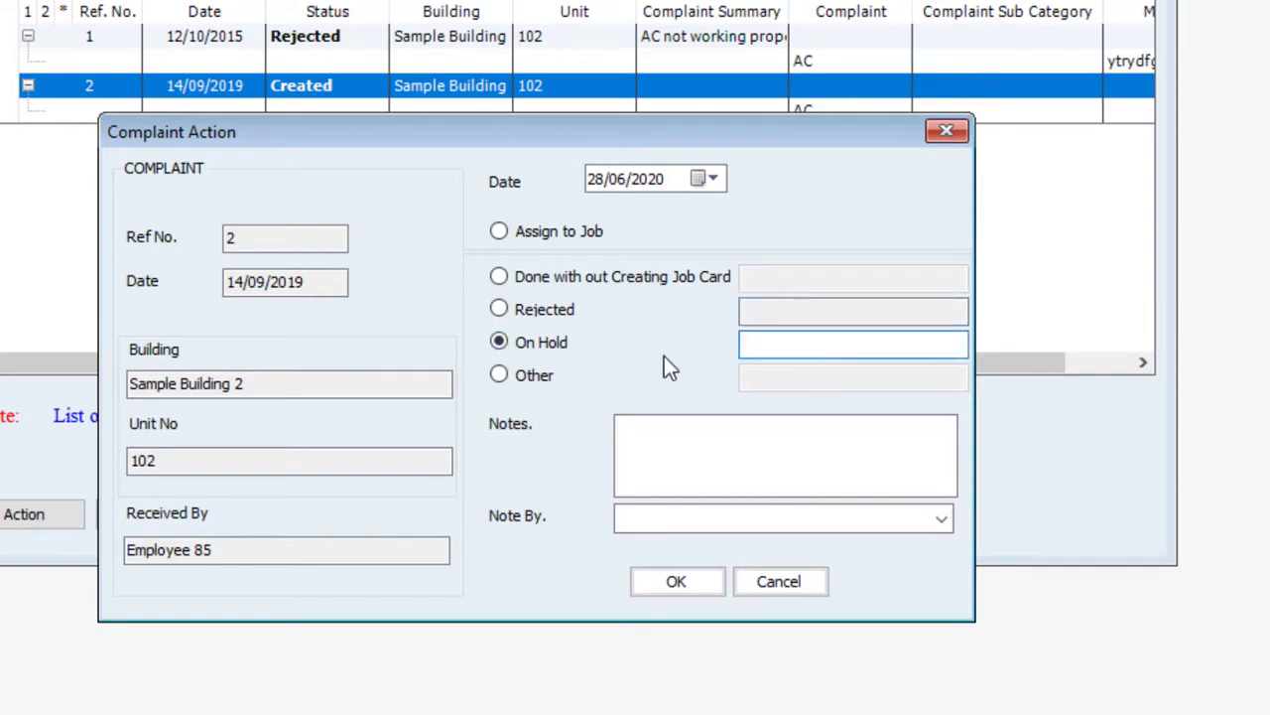
click(499, 378)
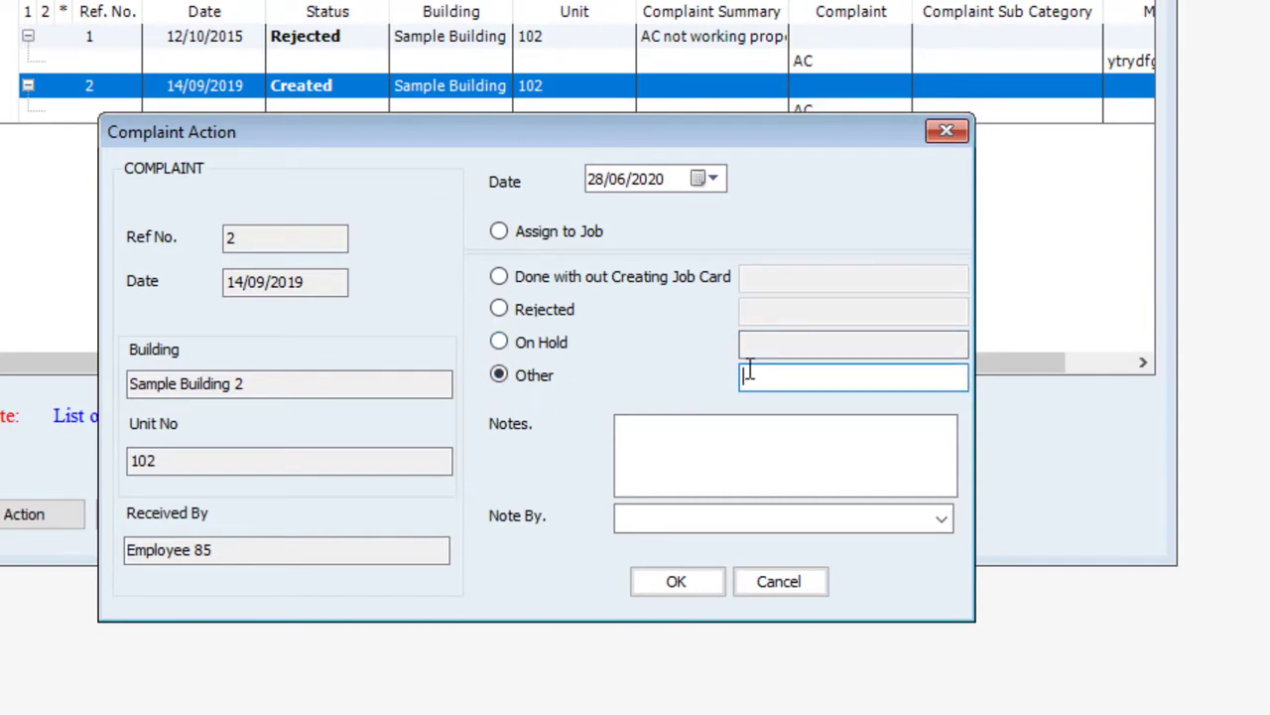
click(666, 429)
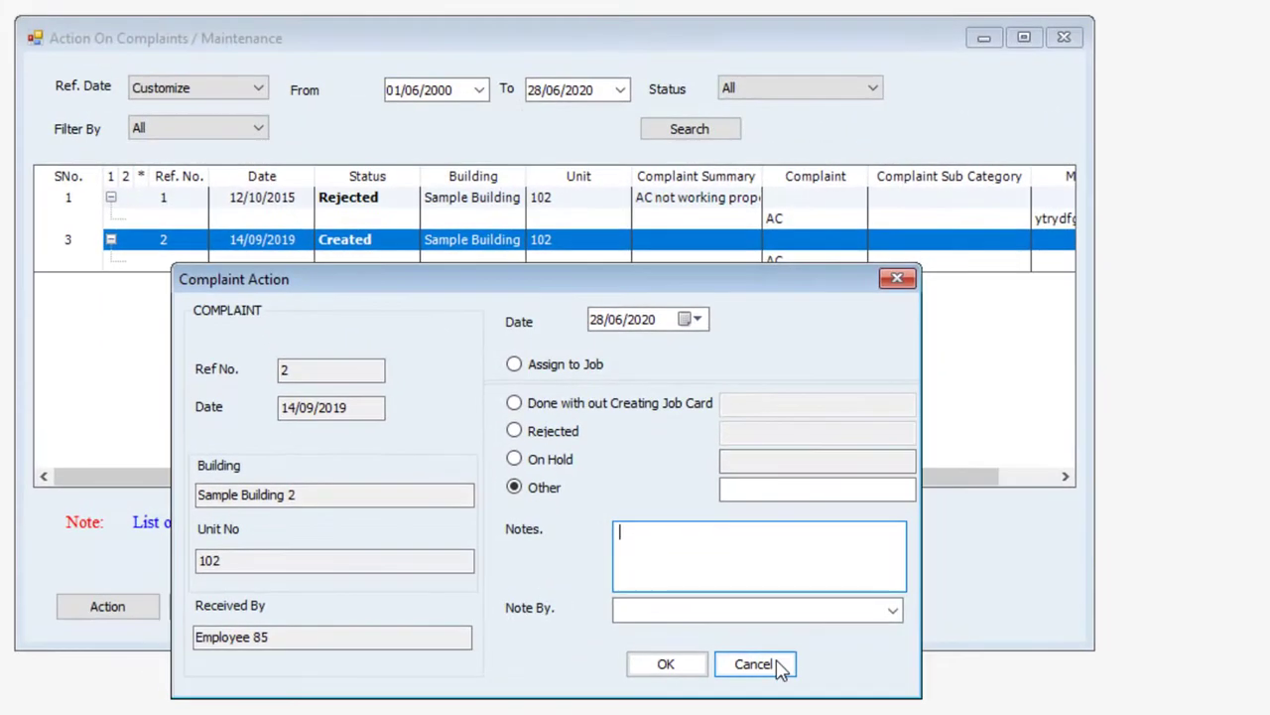
click(754, 664)
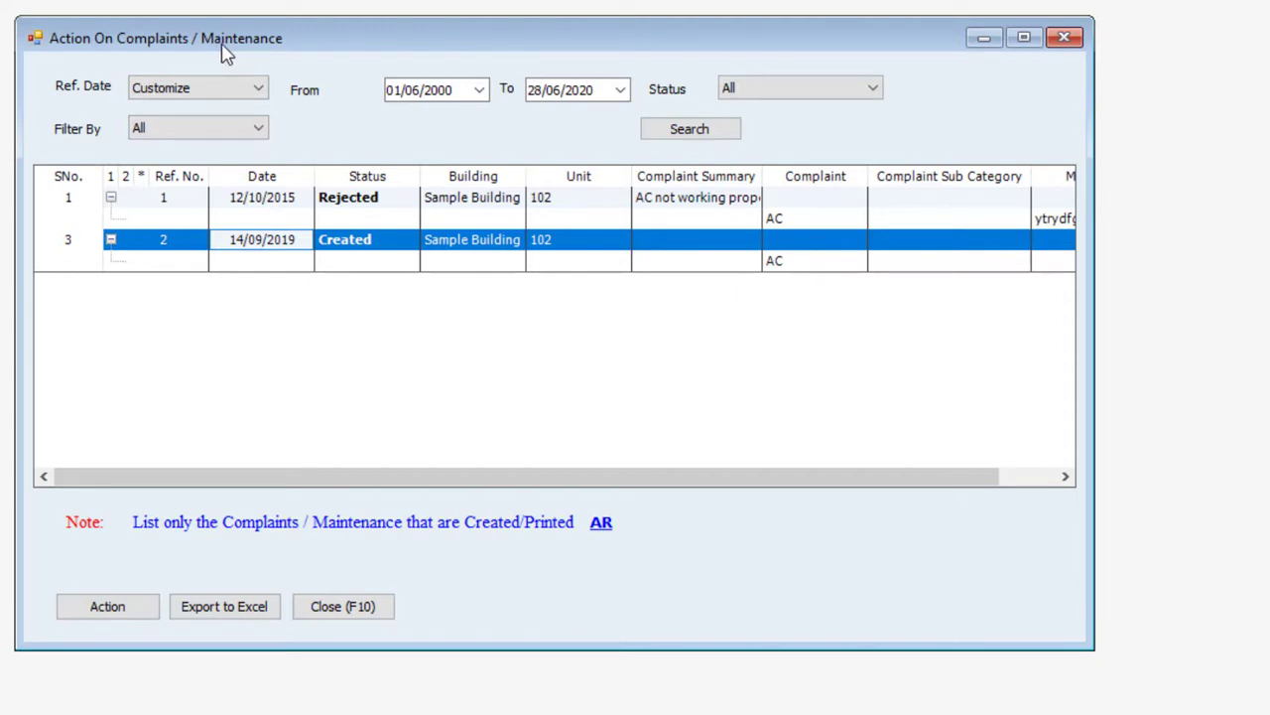
click(374, 607)
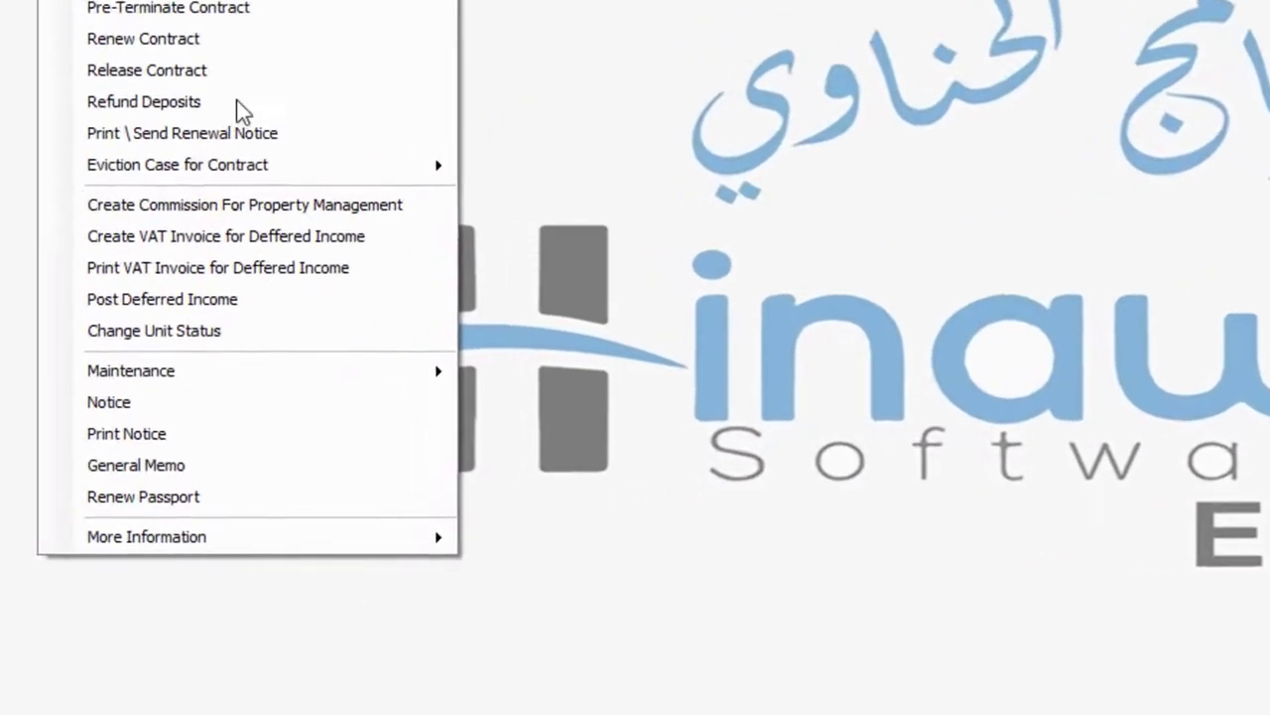
- Open Create Job Card from Complaints / Maintenance and search for complaints dated from 01/06/2000 to 28/06/2020
mouse_move(323, 370)
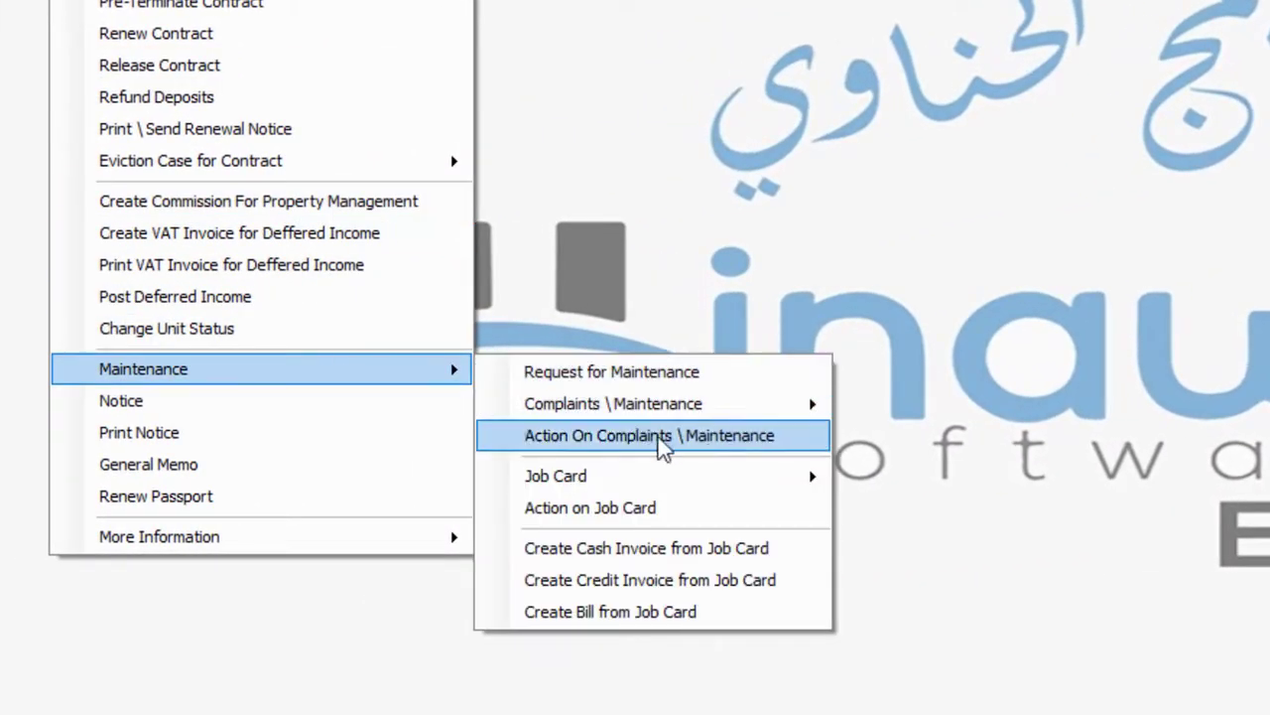
mouse_move(692, 480)
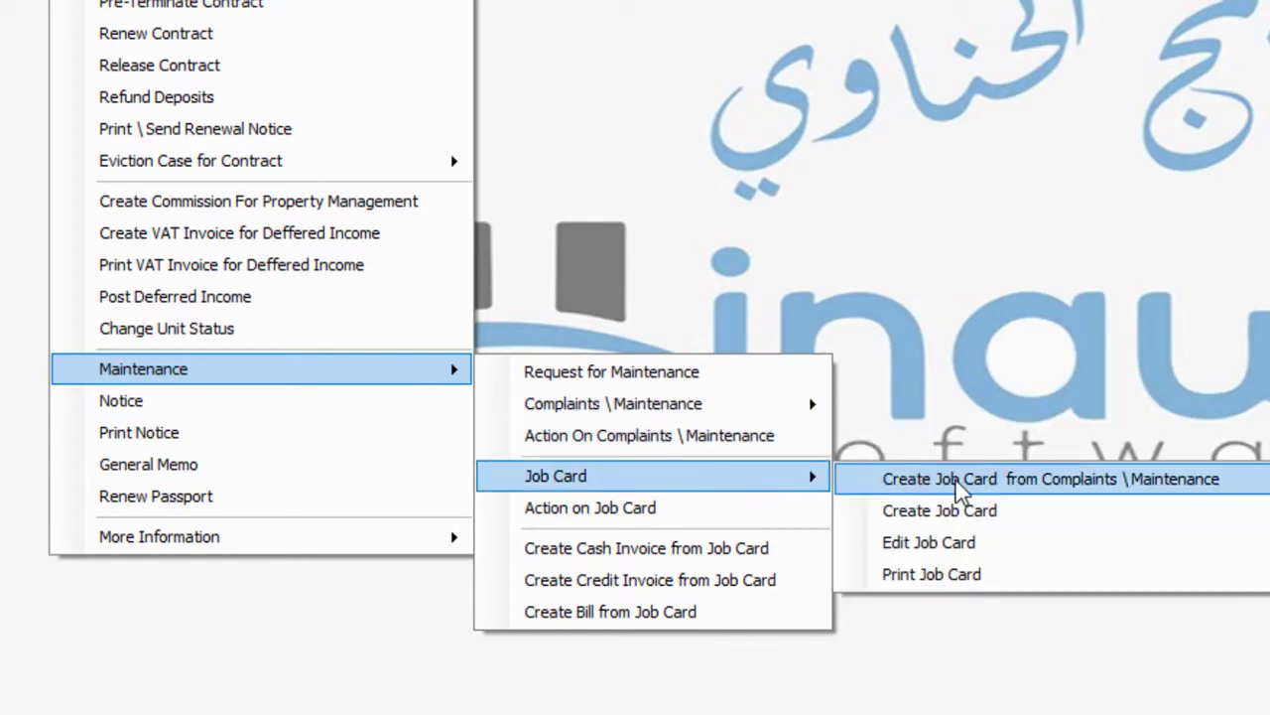
click(961, 486)
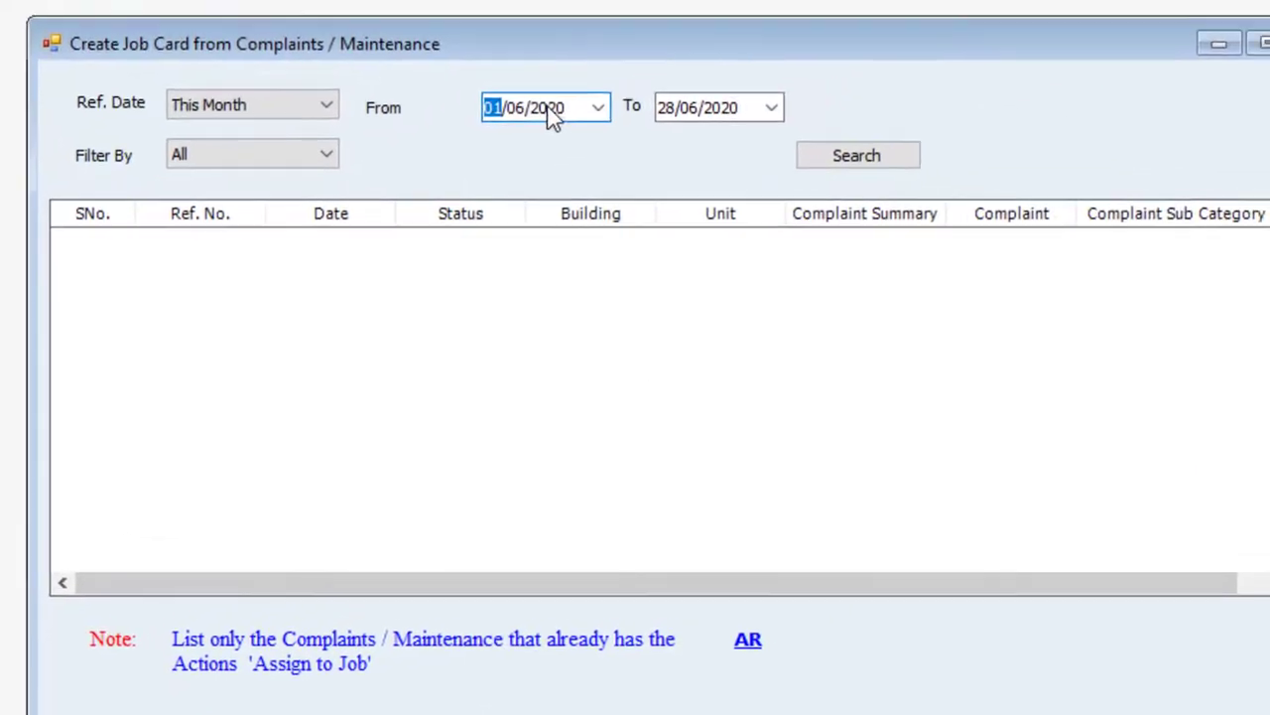
click(547, 109)
text(2000)
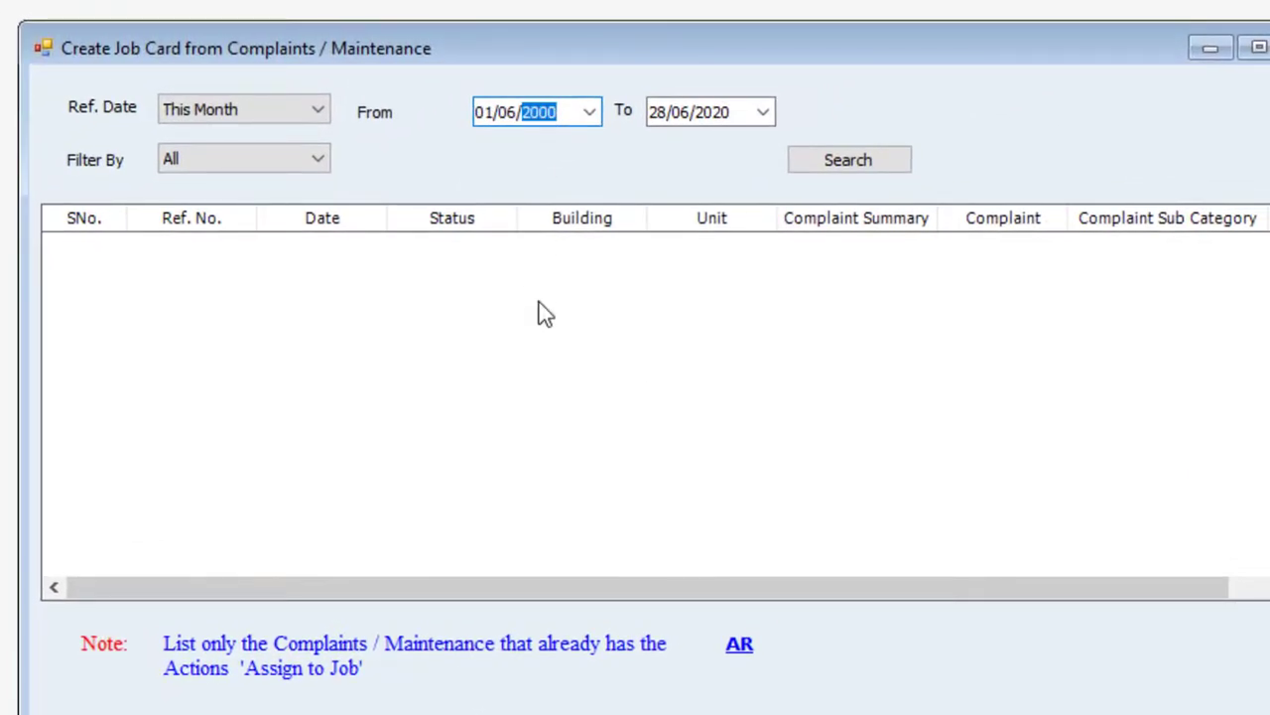
key(Tab)
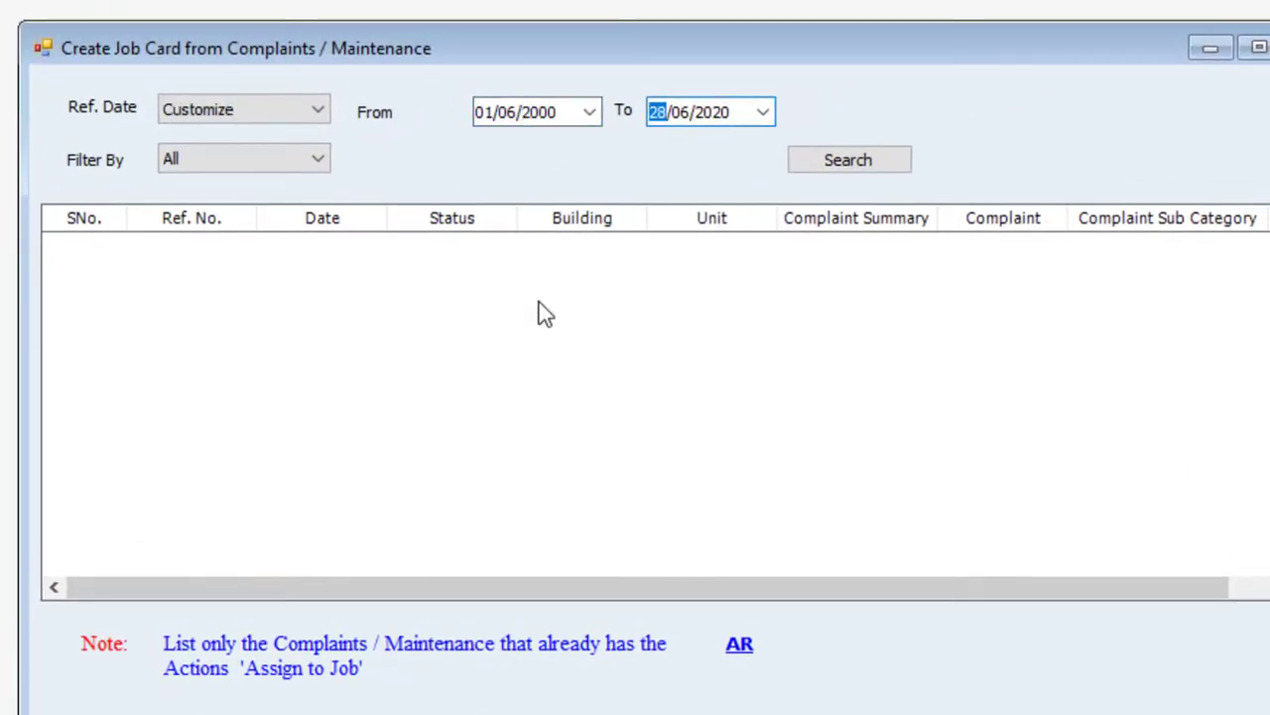
click(843, 162)
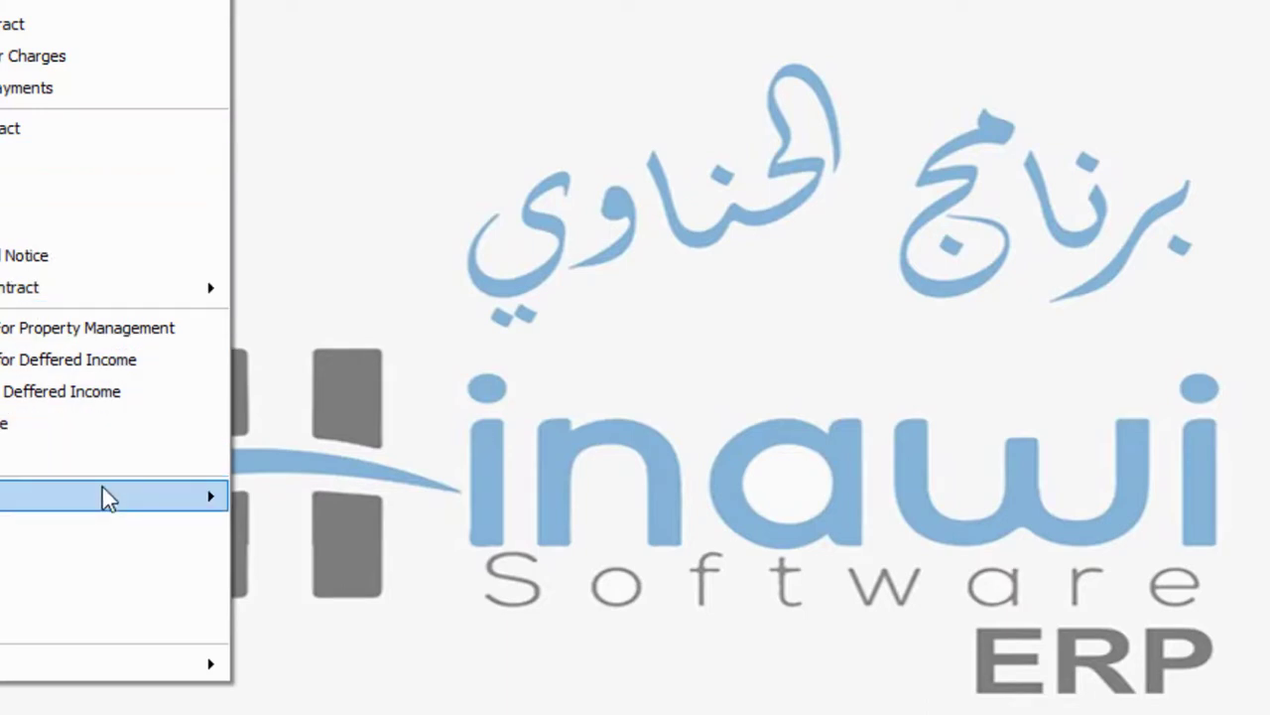
- Open Action On Complaints / Maintenance and search for complaints dated from 01/06/2000 to 28/06/2020
mouse_move(102, 491)
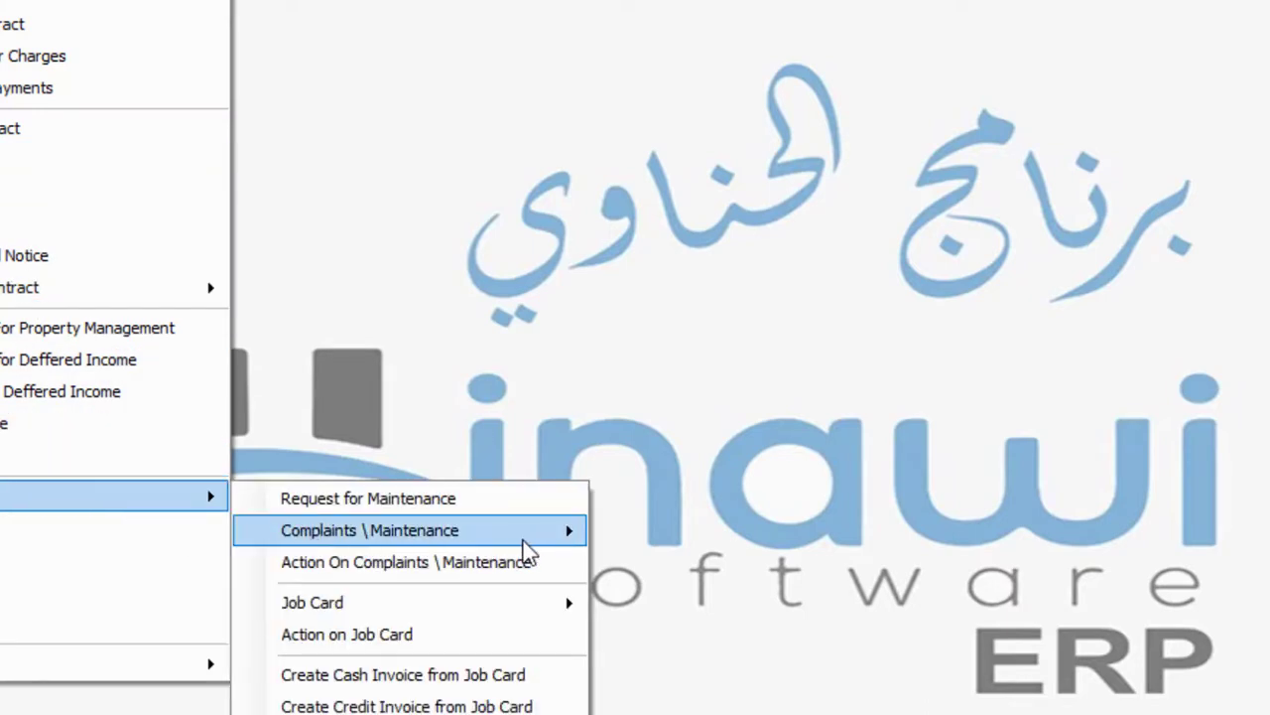
mouse_move(528, 552)
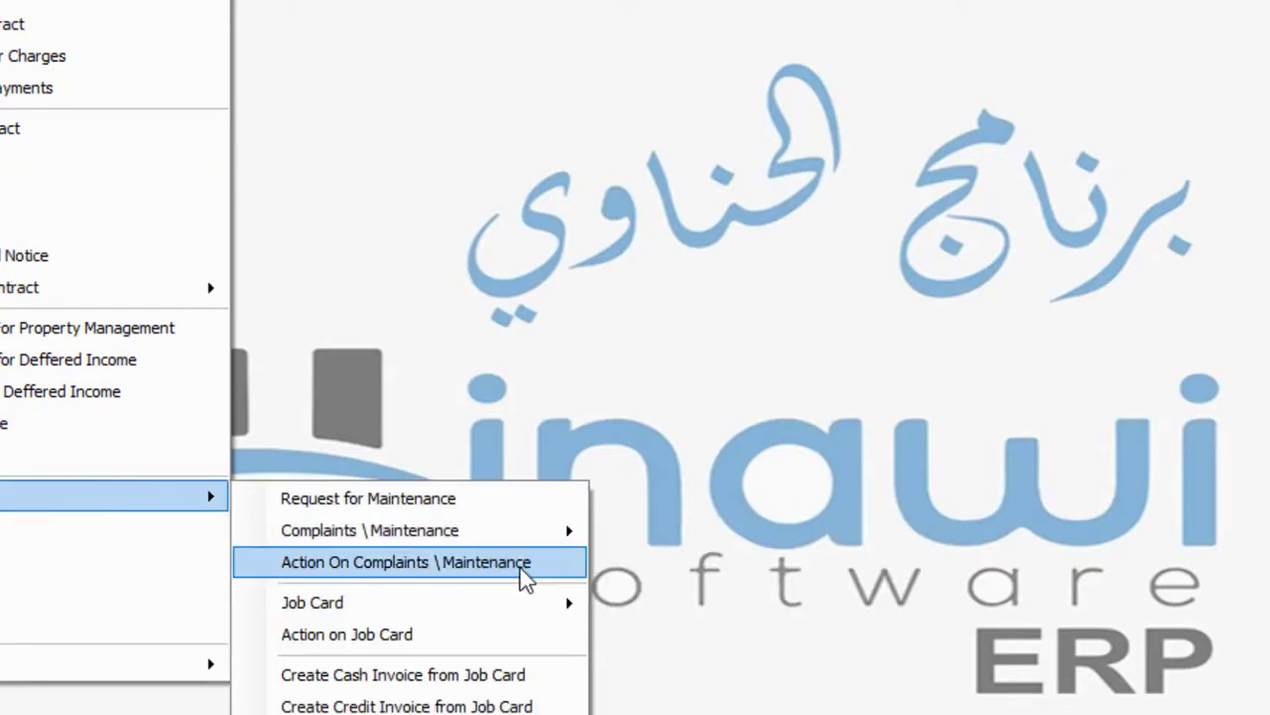
click(520, 567)
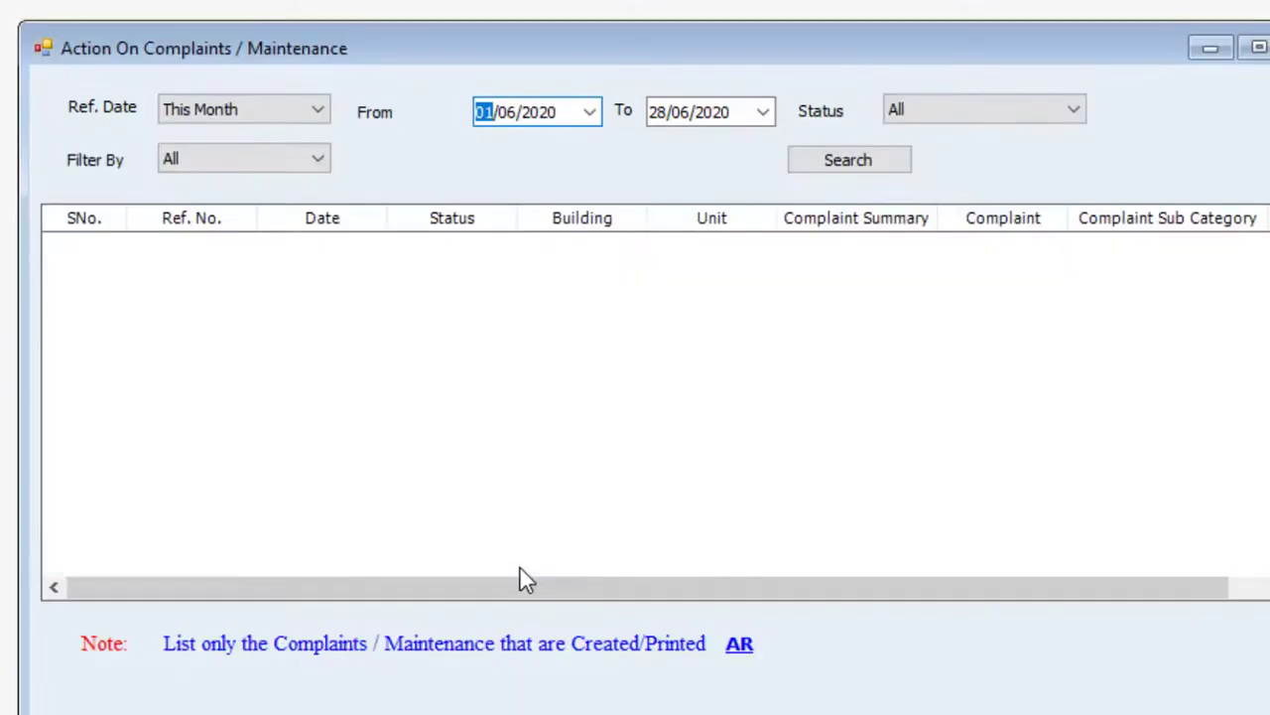
click(546, 114)
text(2000)
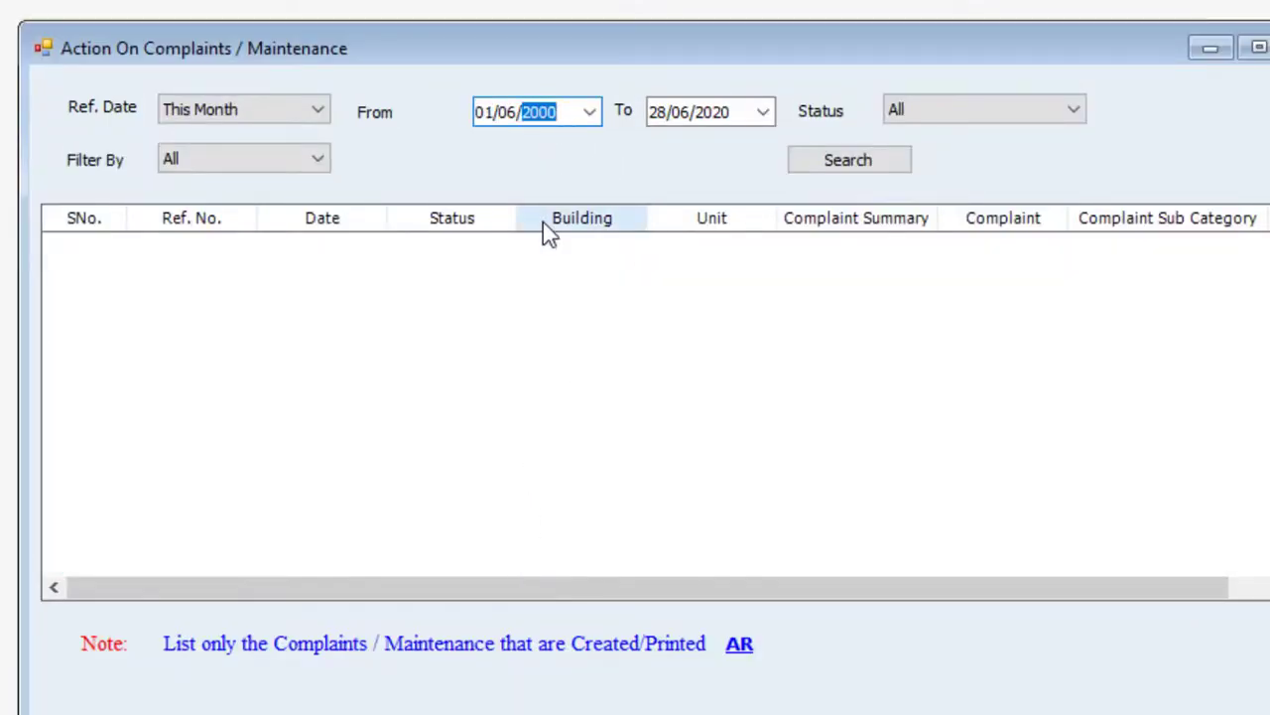
key(Tab)
click(832, 165)
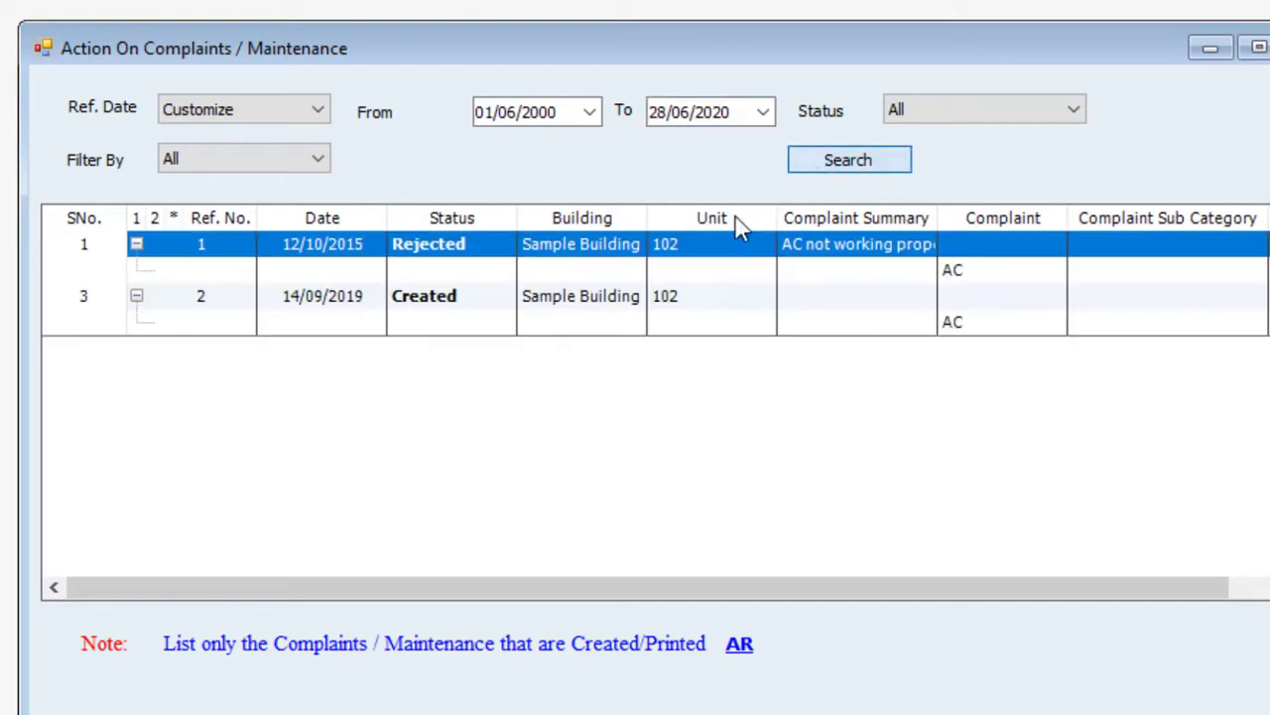
- Apply the Assign to Job action to complaint Ref. No. 2, choosing an employee as Note By
right_click(460, 308)
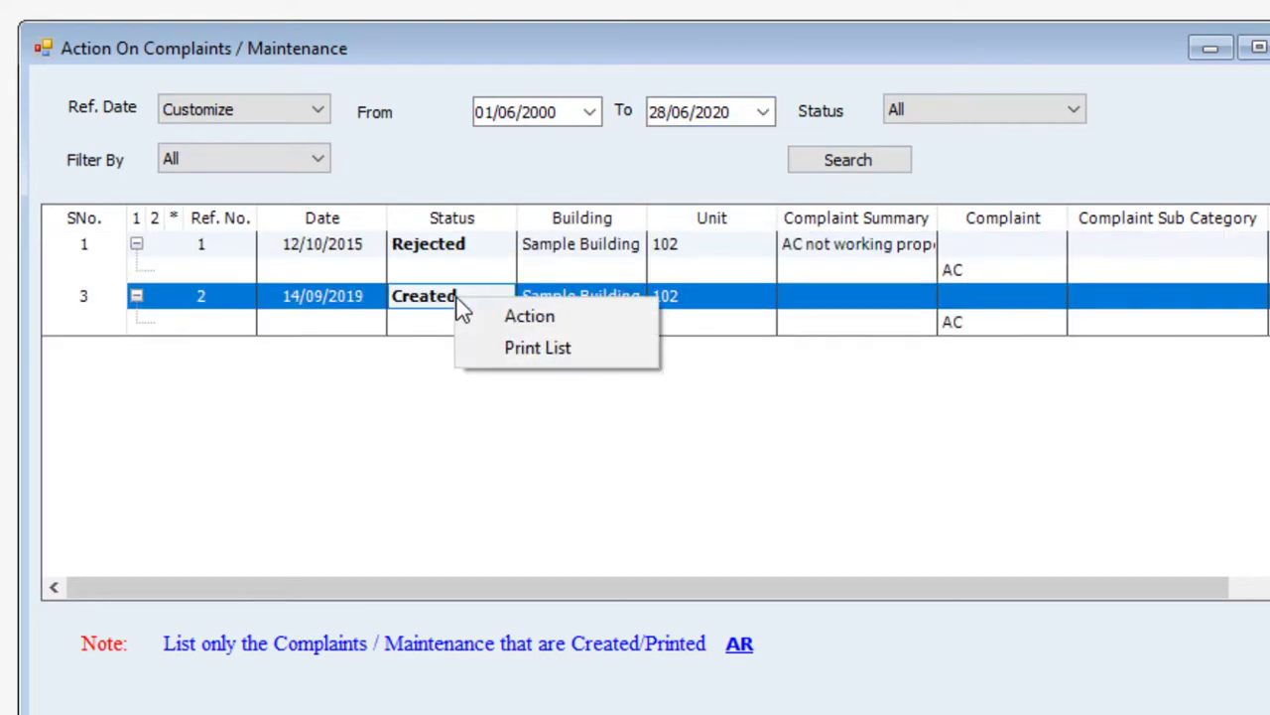
click(524, 316)
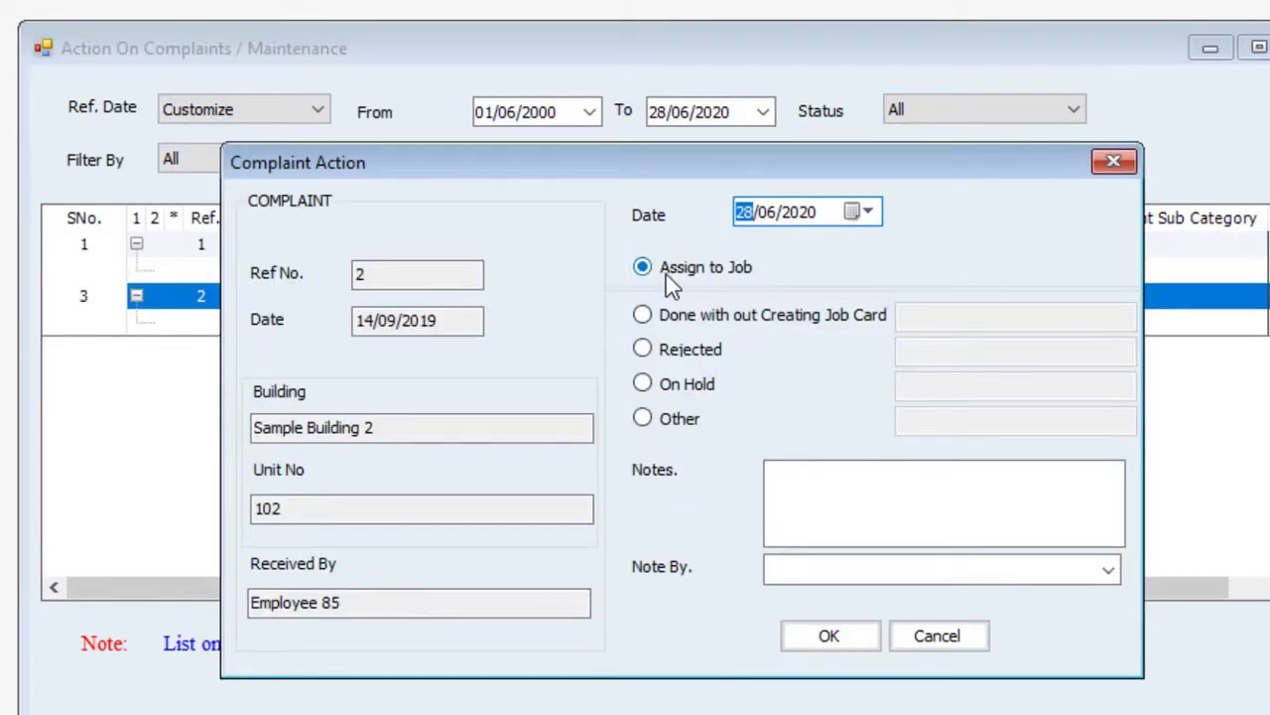
click(831, 641)
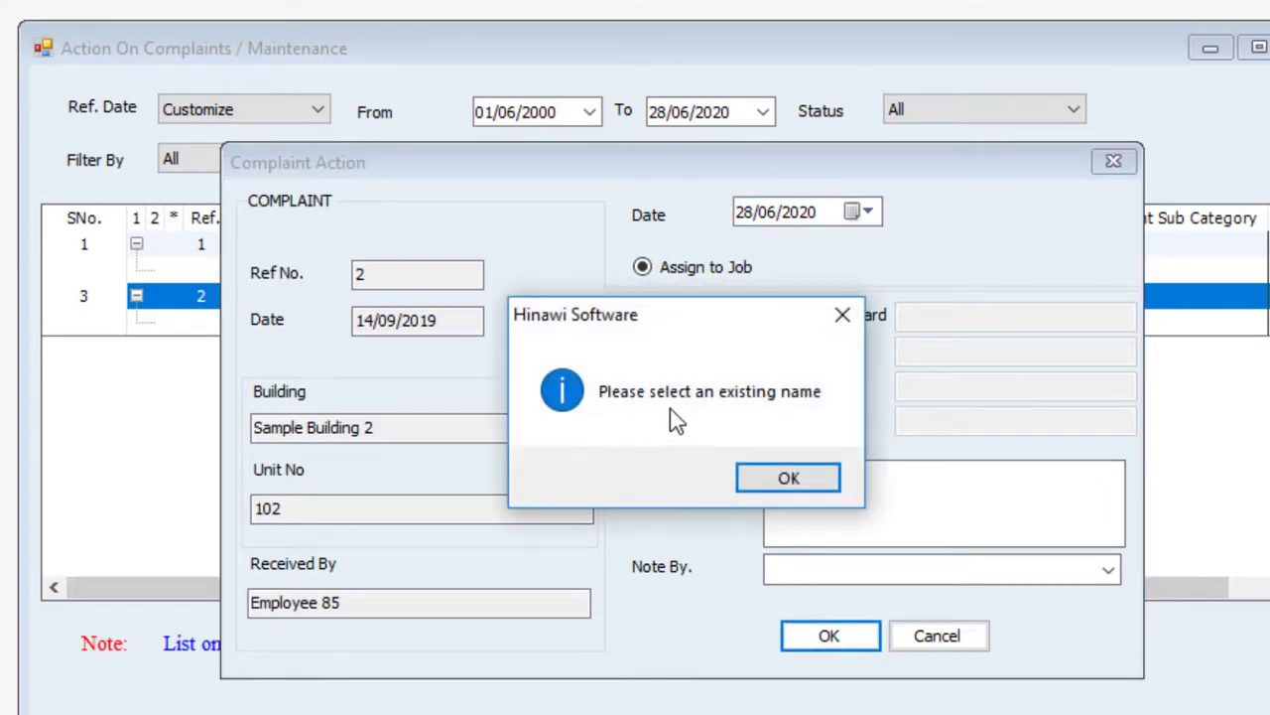
click(771, 478)
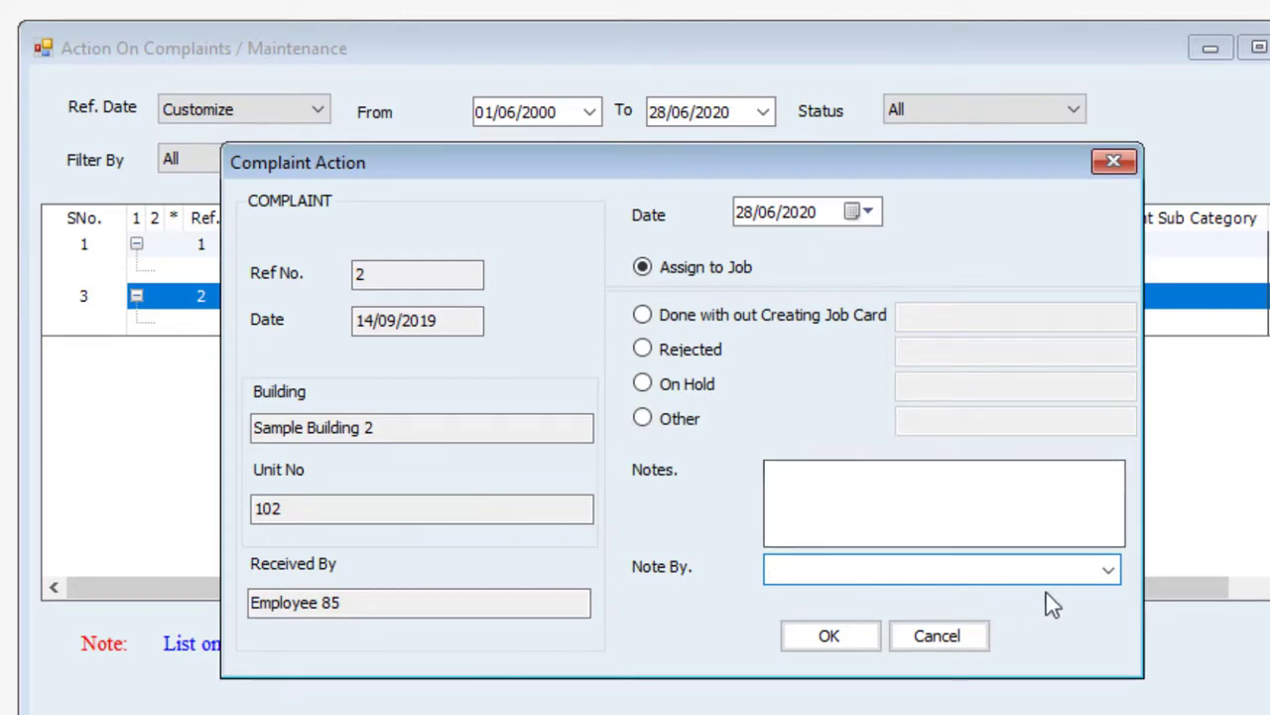
click(1107, 567)
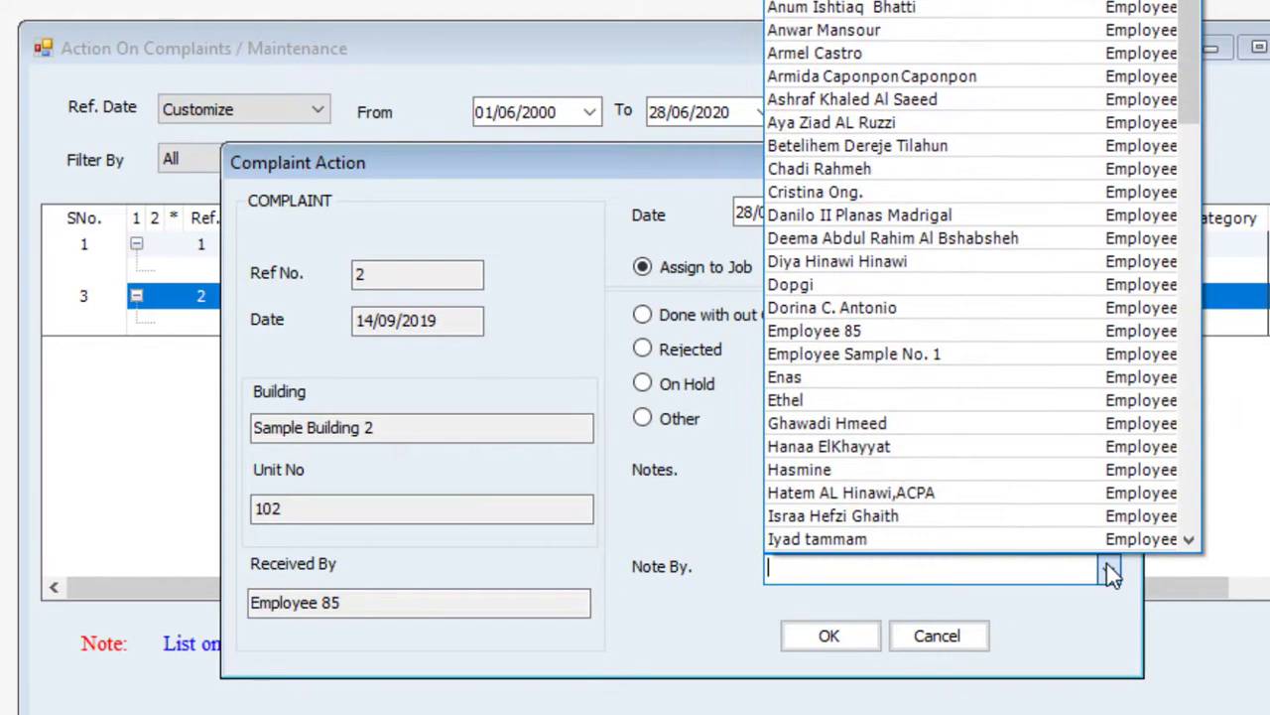
click(1022, 402)
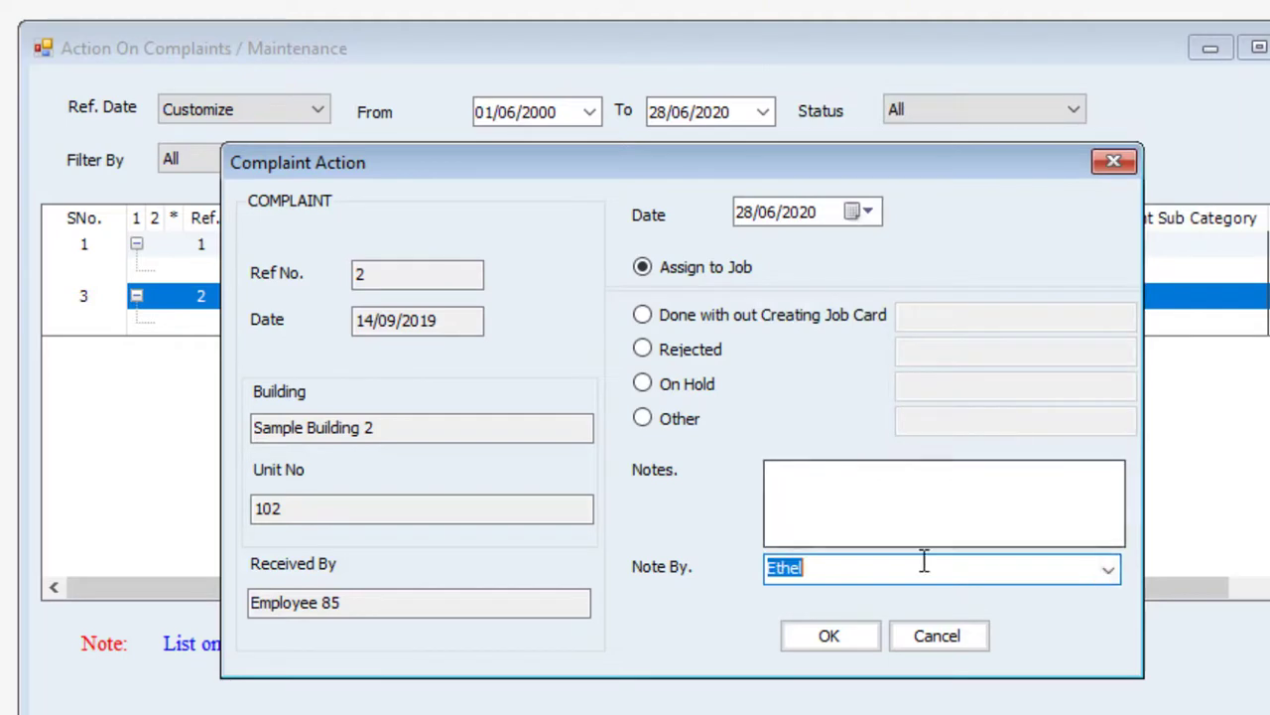
click(829, 637)
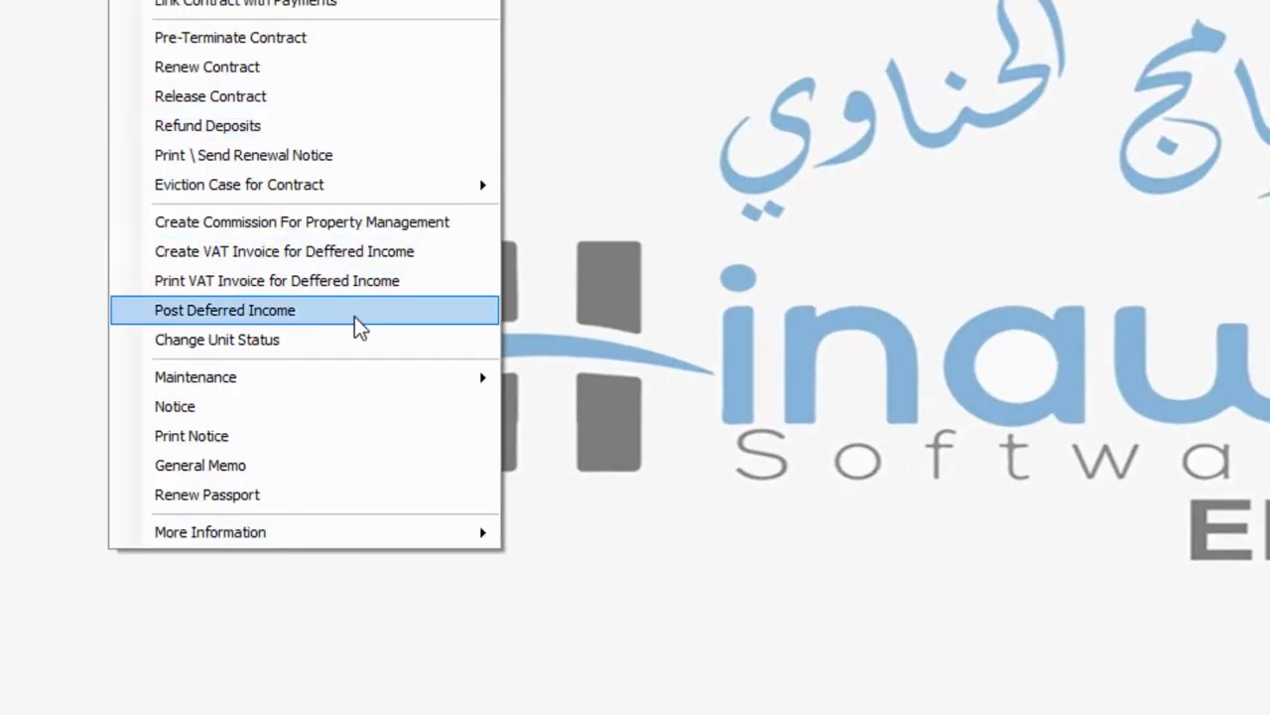
- Search complaints from 01/06/2000 to 28/06/2020 for job card creation, and create a job card for complaint Ref. No. 2
mouse_move(395, 387)
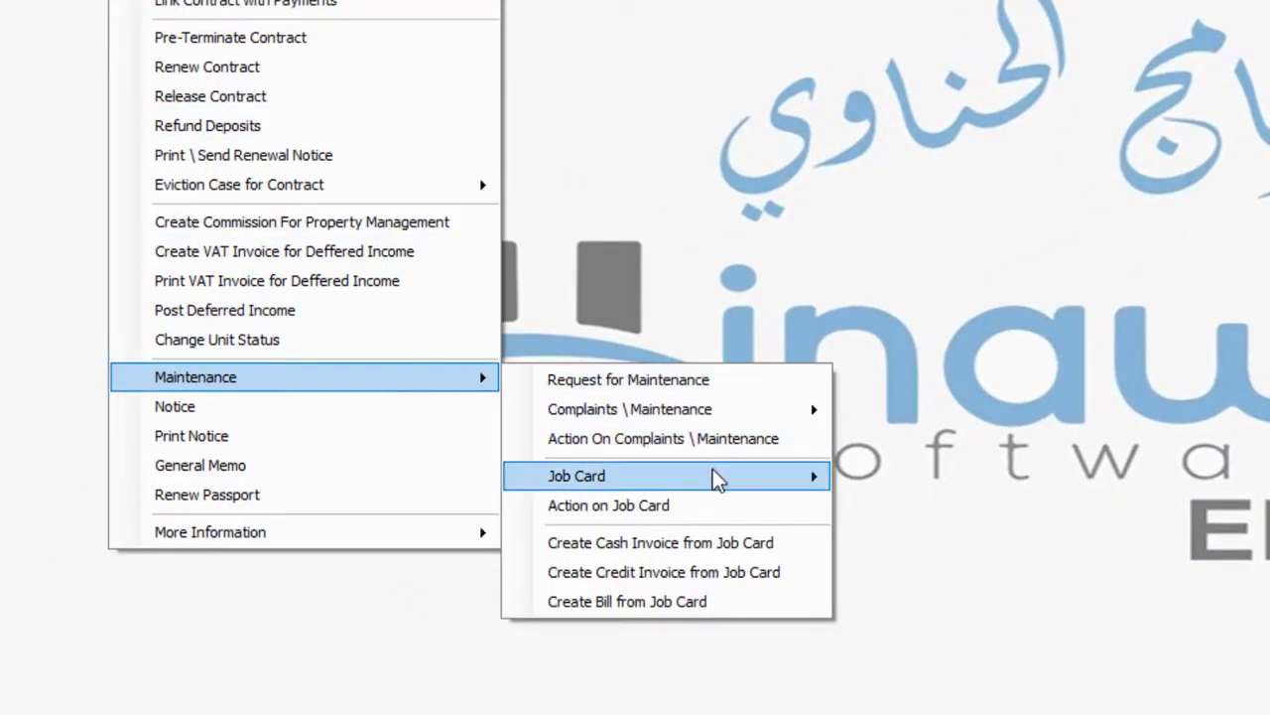
mouse_move(793, 486)
click(928, 481)
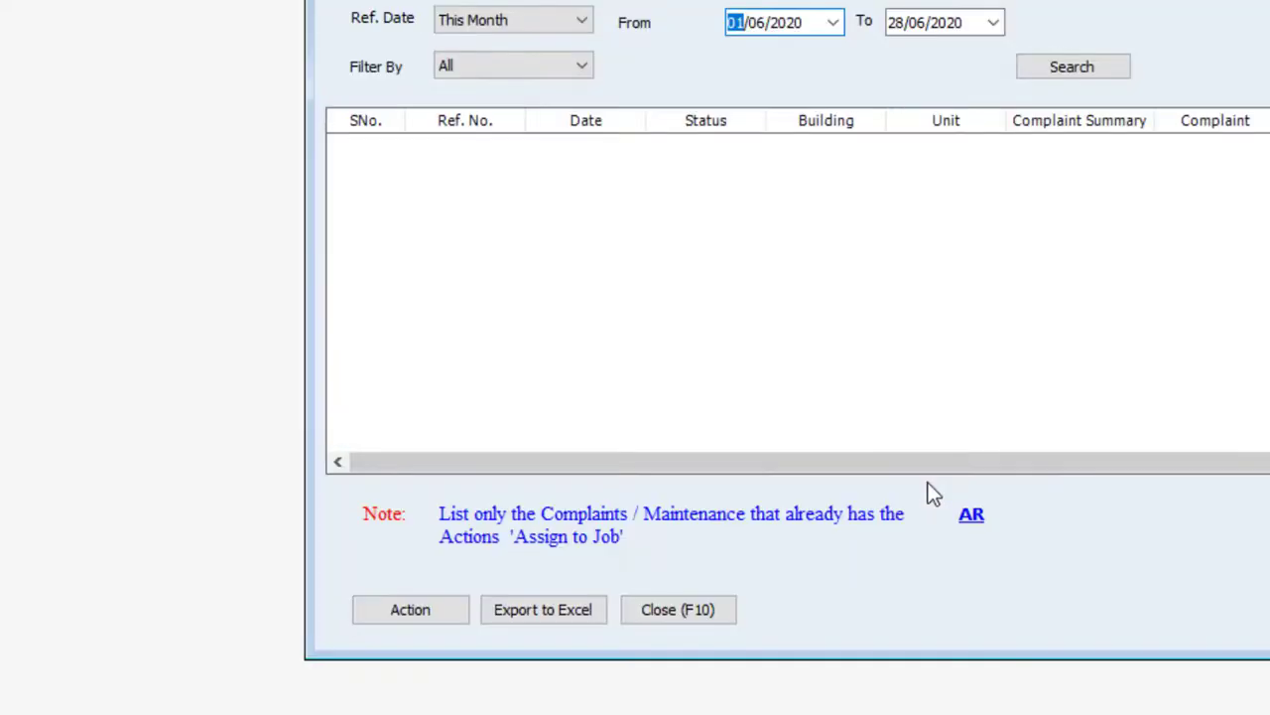
click(794, 21)
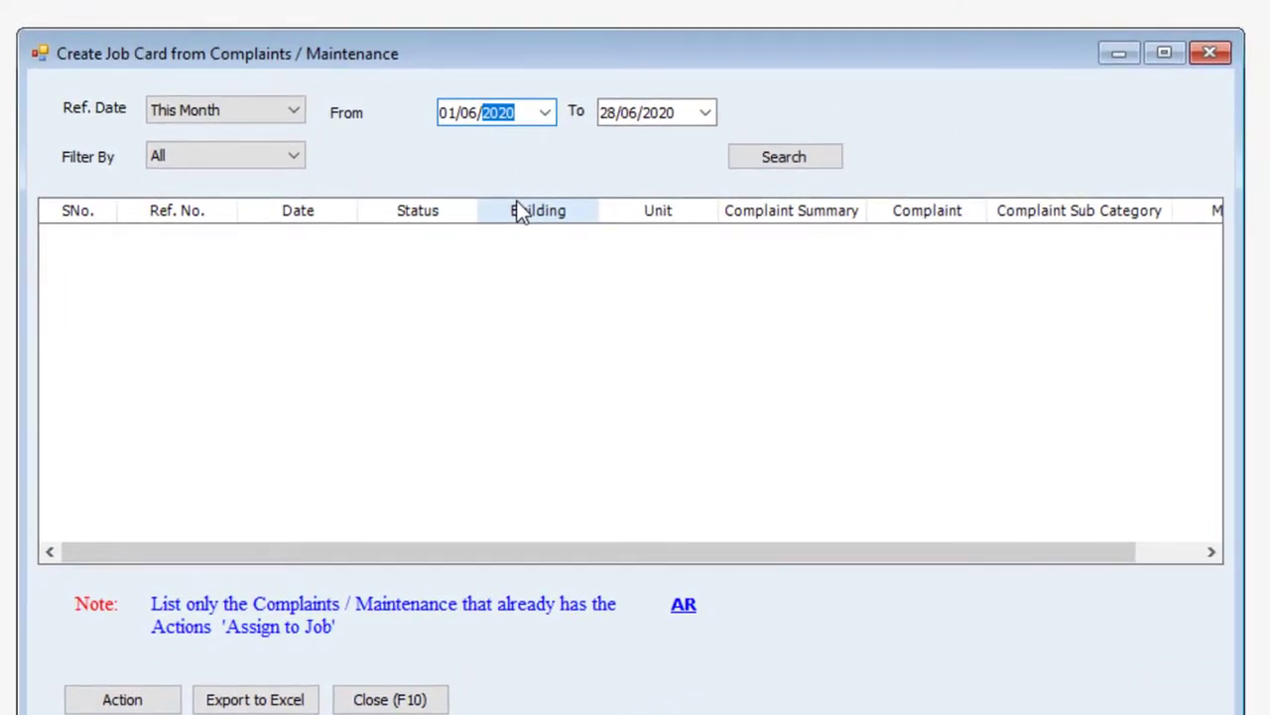
text(2000)
click(808, 156)
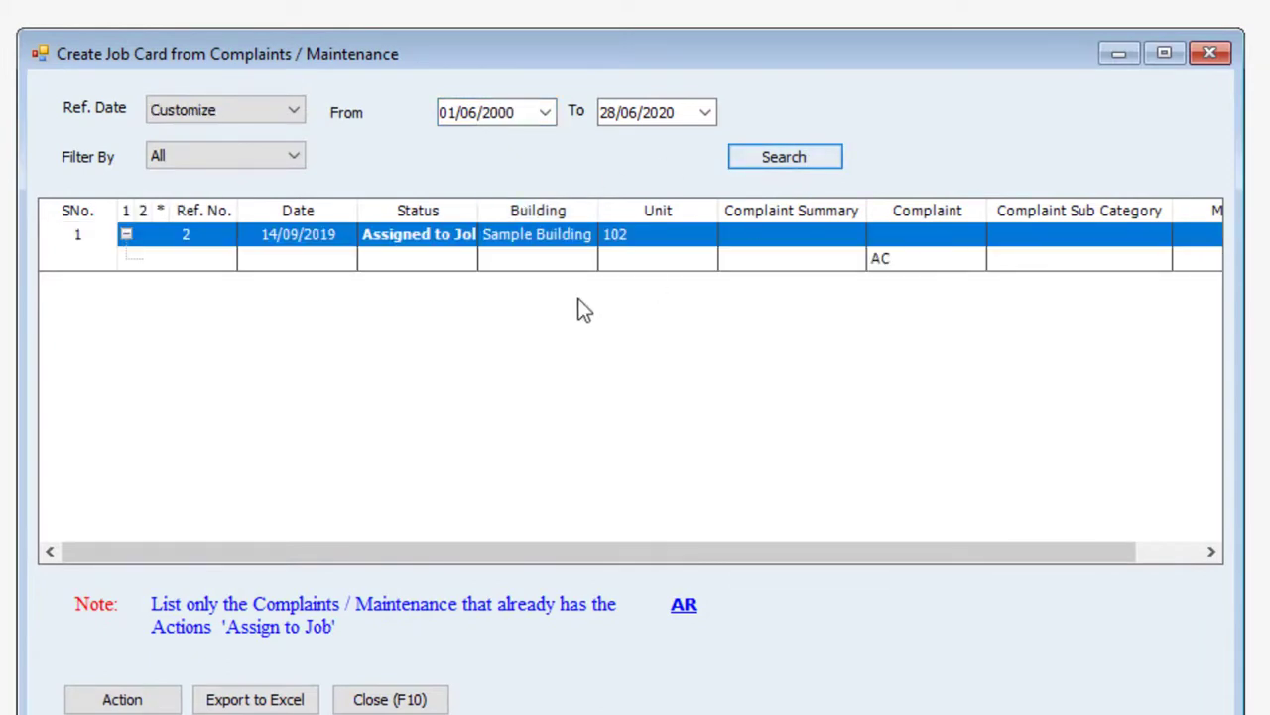
right_click(466, 256)
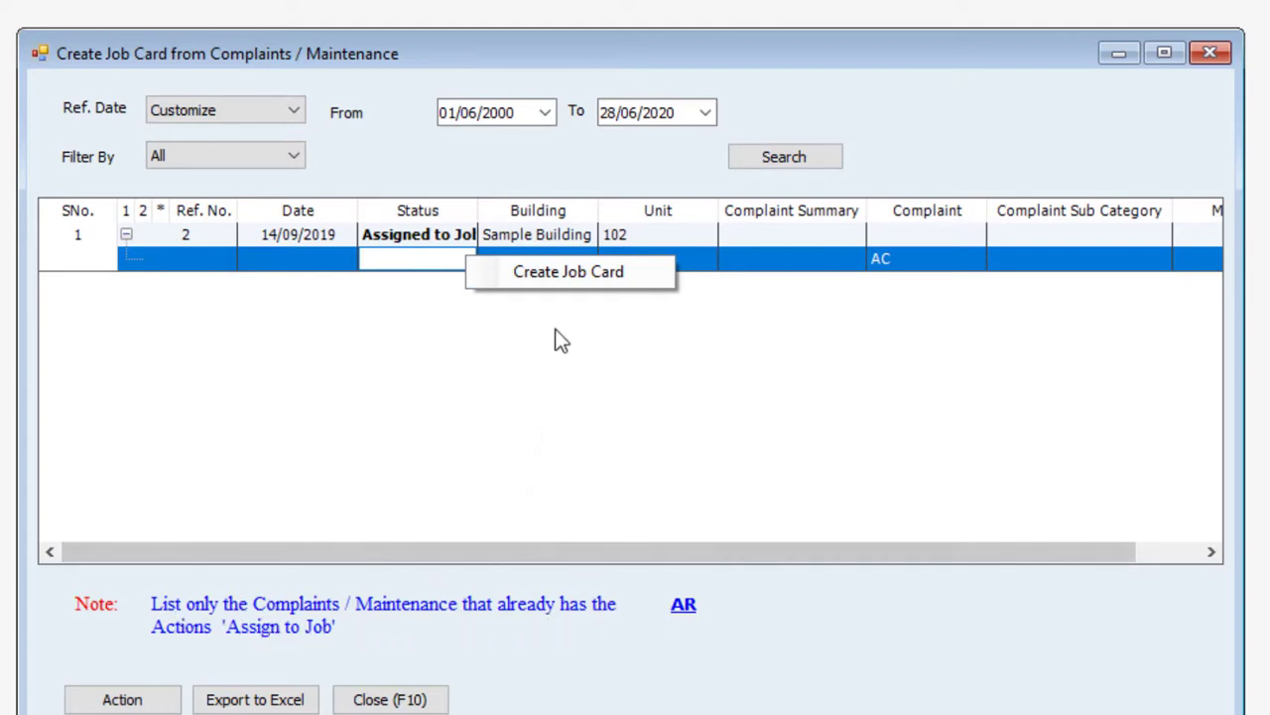
double_click(572, 274)
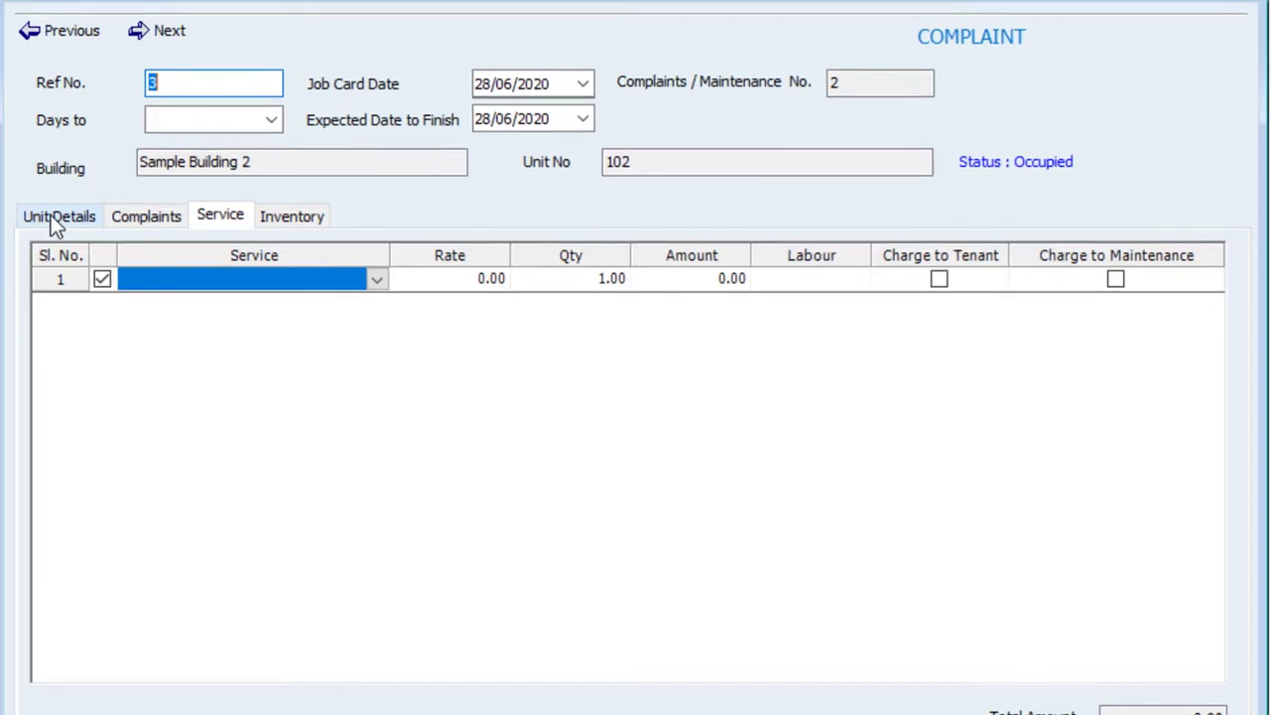
- Review the job card's unit details, complaint lines and service section
click(55, 218)
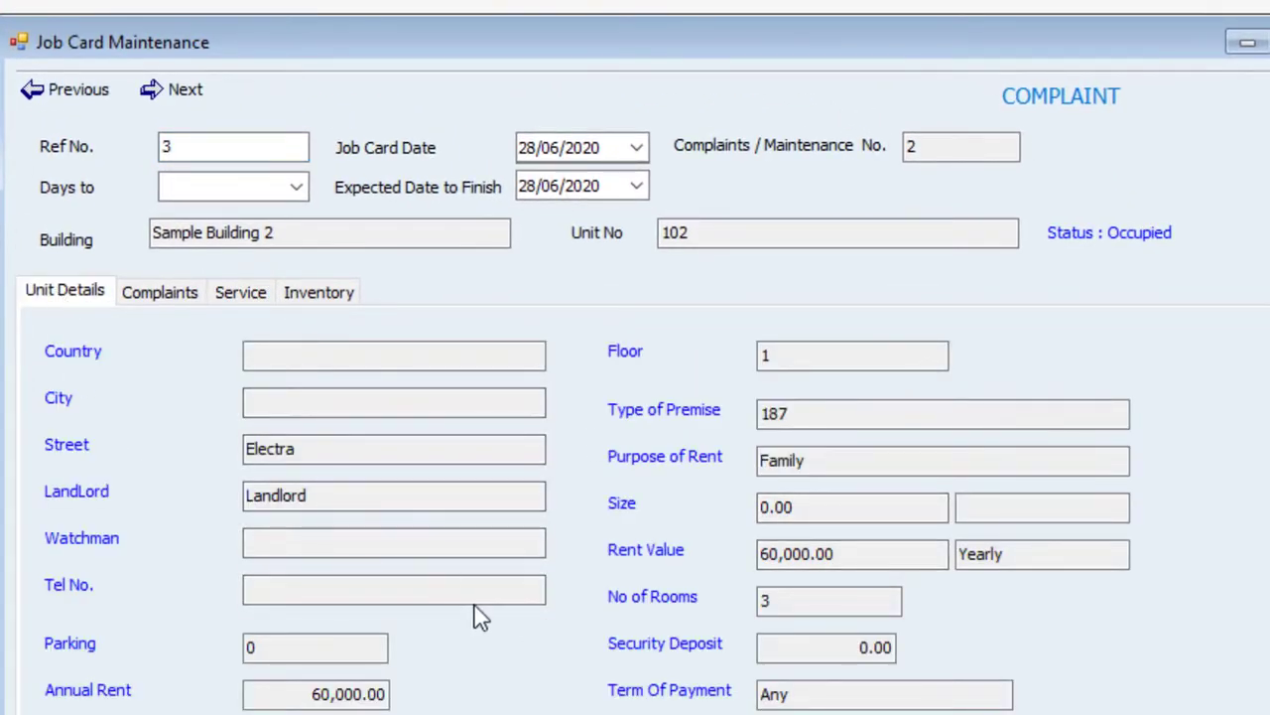
click(171, 296)
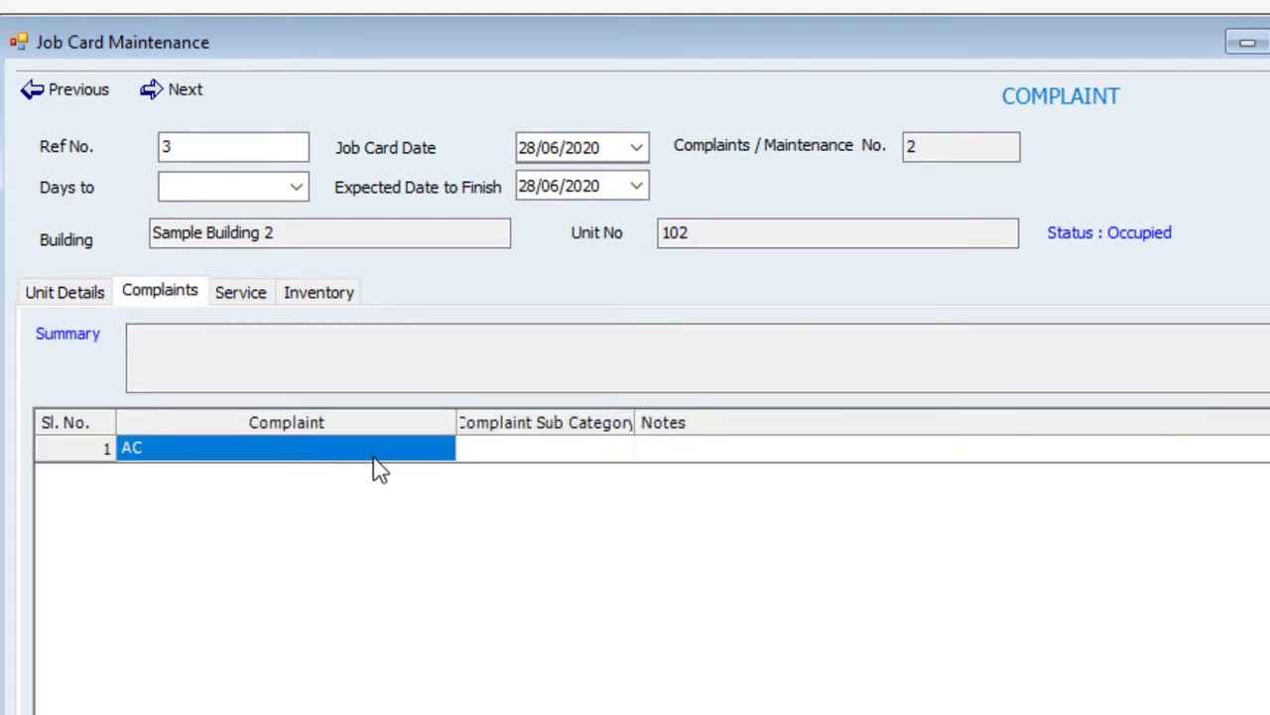
click(503, 449)
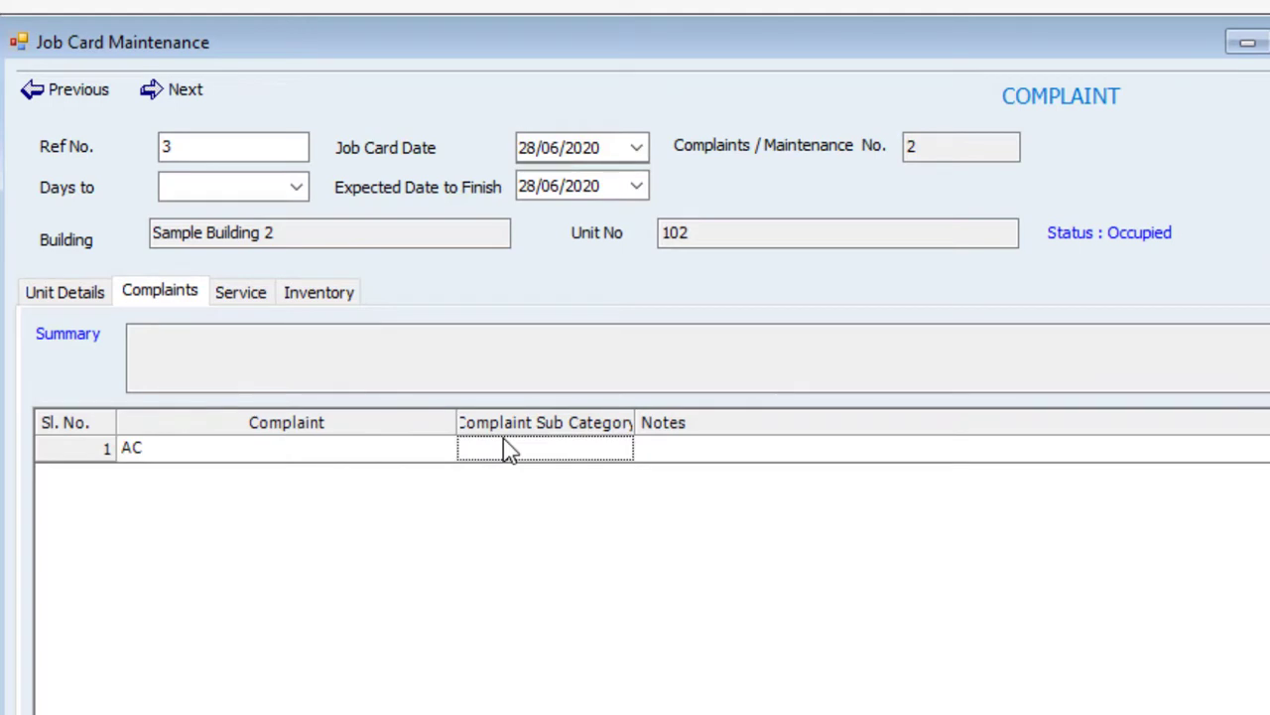
click(242, 296)
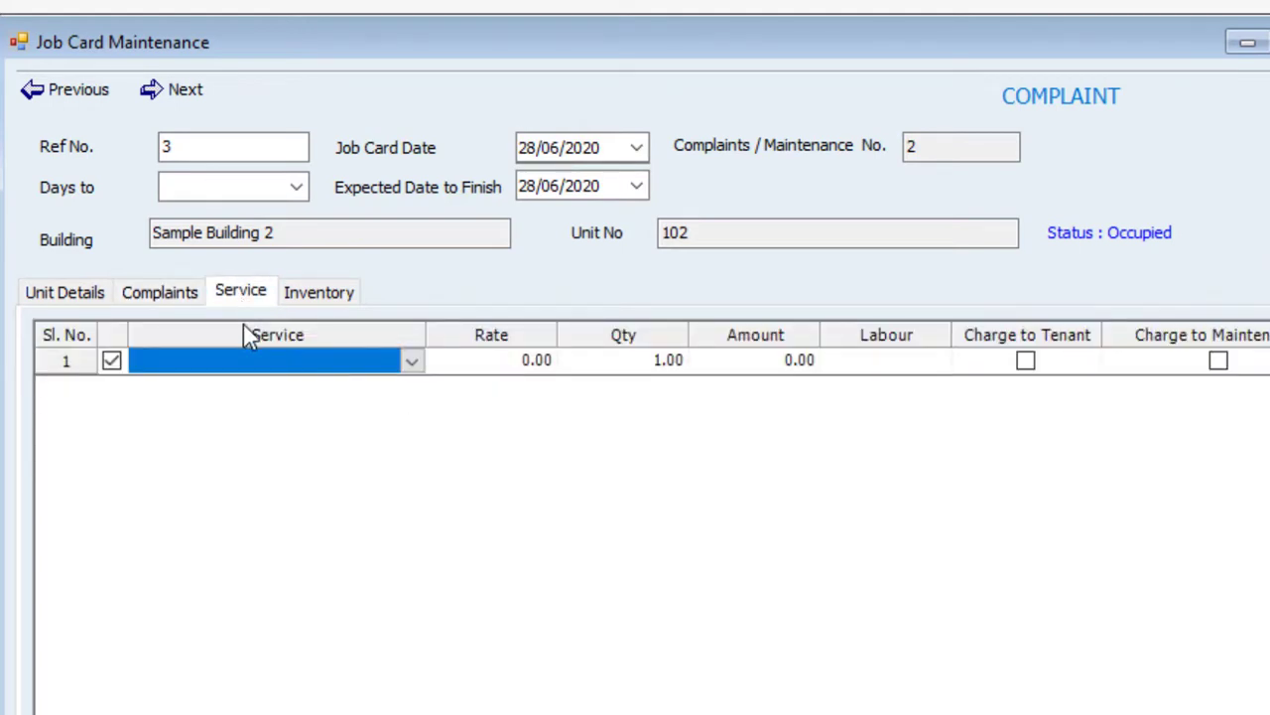
click(160, 295)
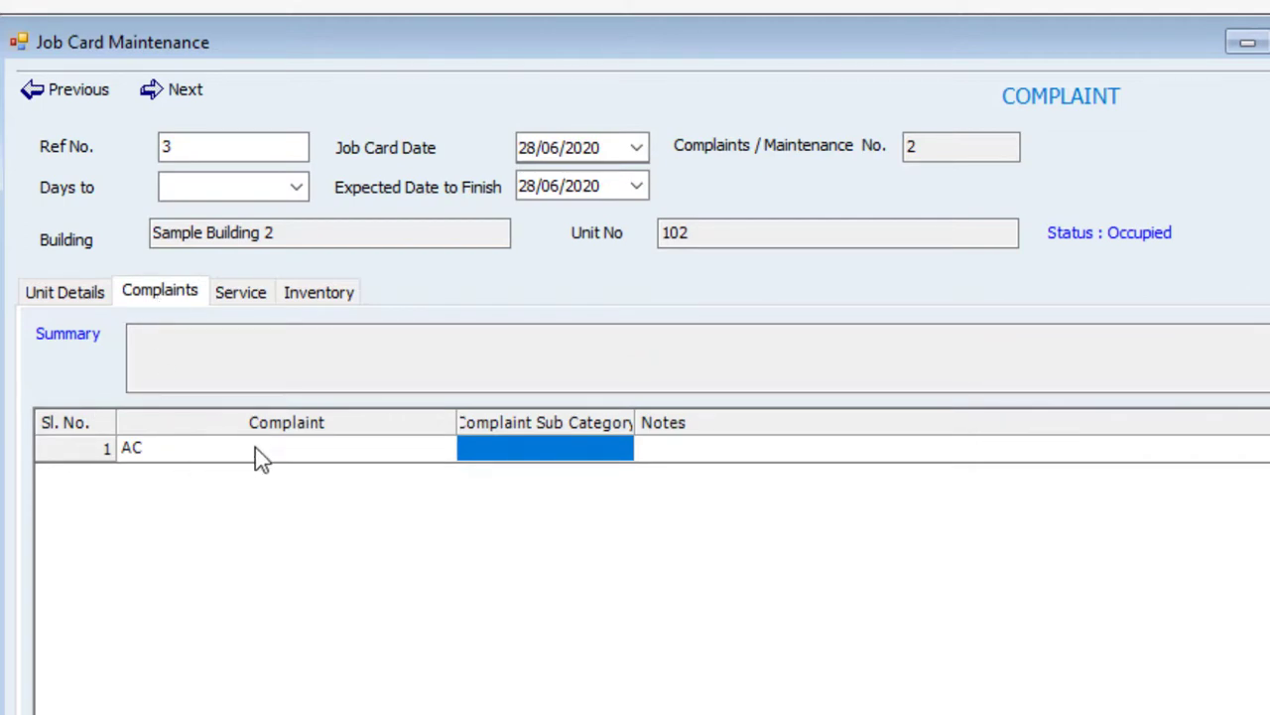
click(240, 297)
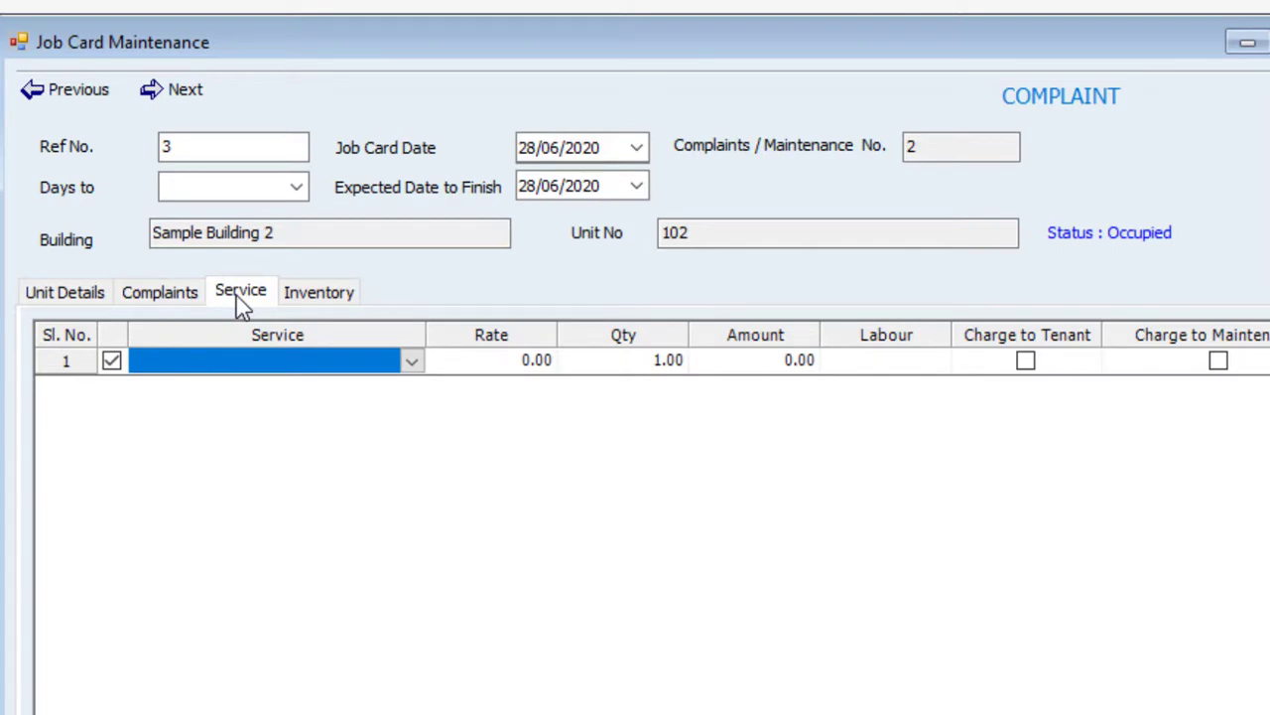
- Look through the services available for the first service line of the job card
click(411, 361)
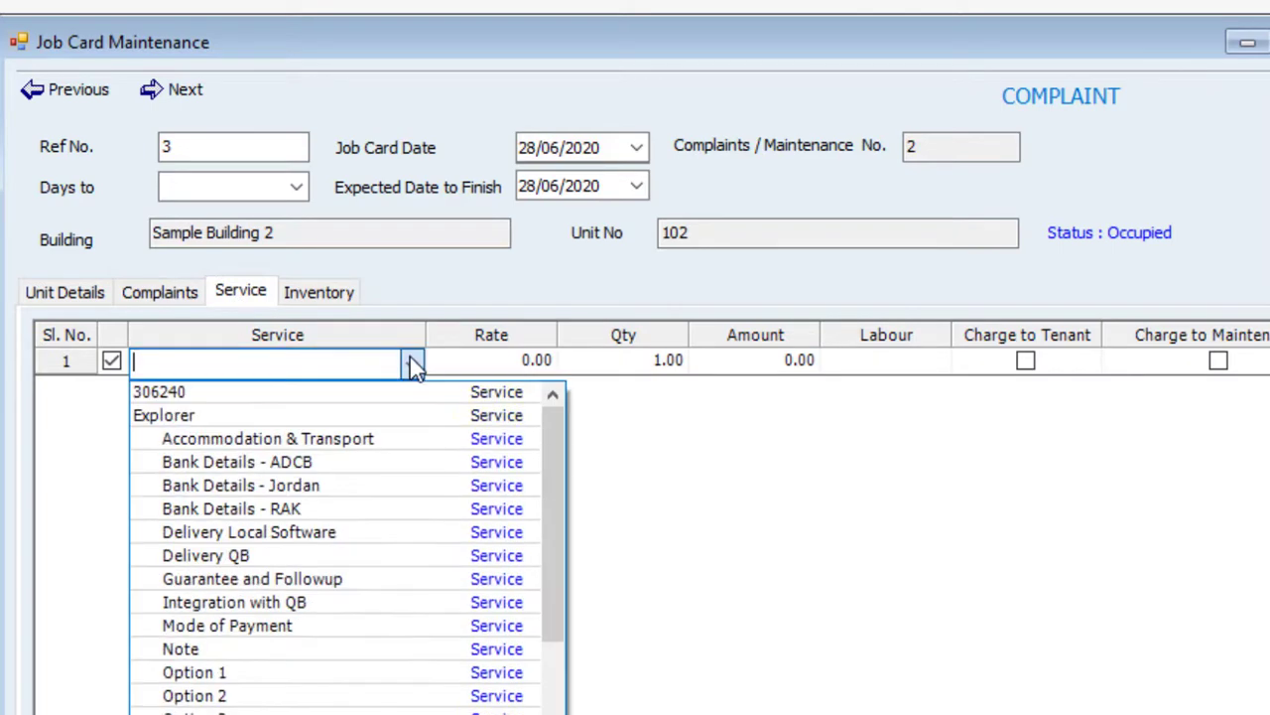
click(412, 363)
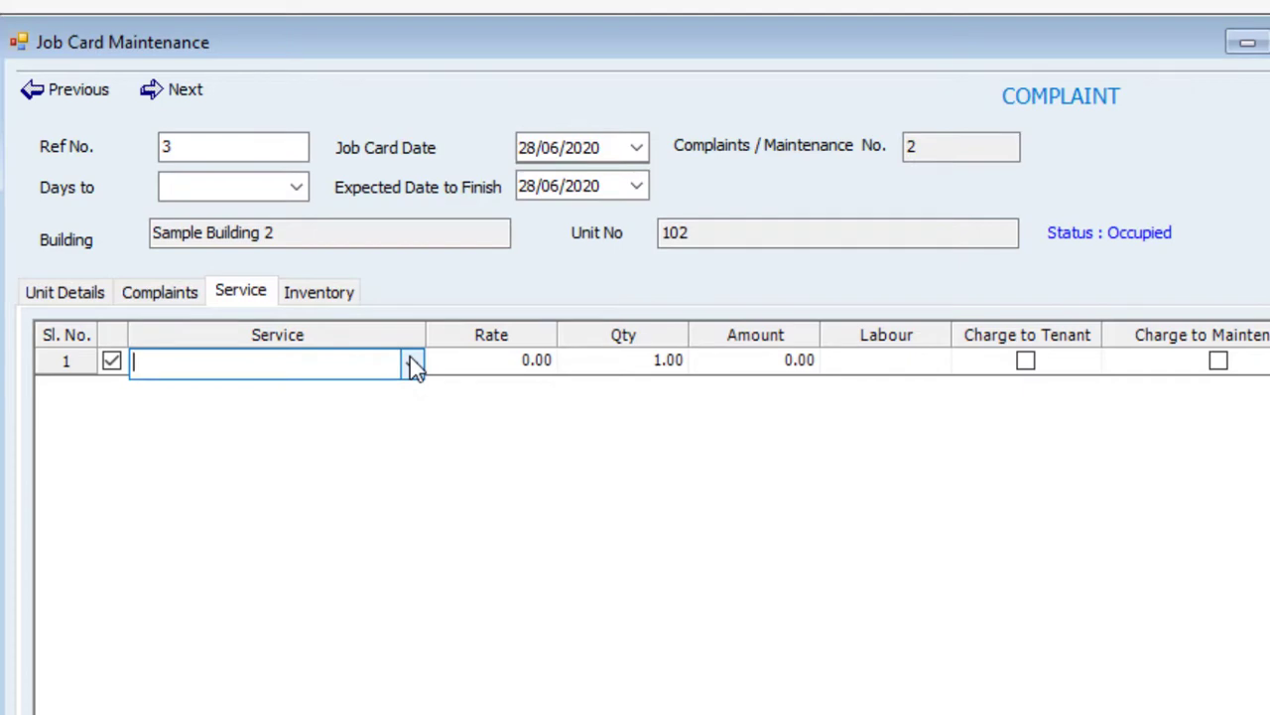
click(412, 363)
click(412, 363)
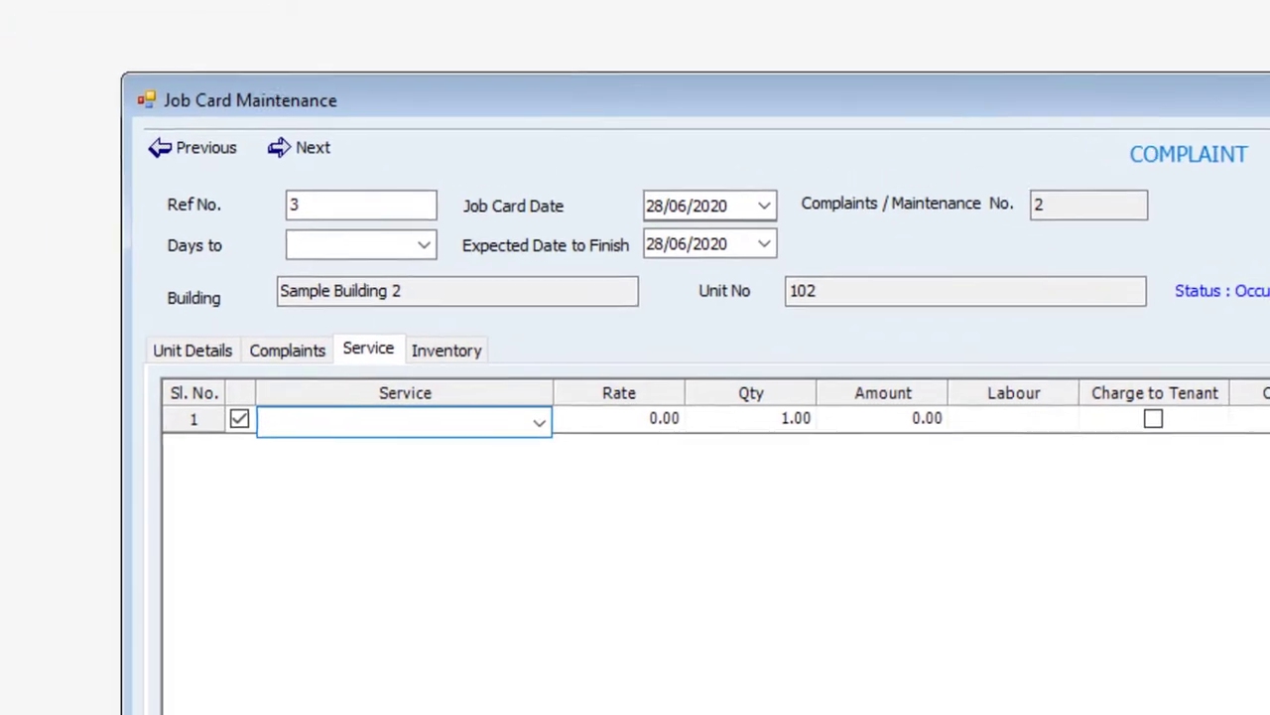
- Open the Items list and examine the service items and their item types
click(43, 23)
click(79, 89)
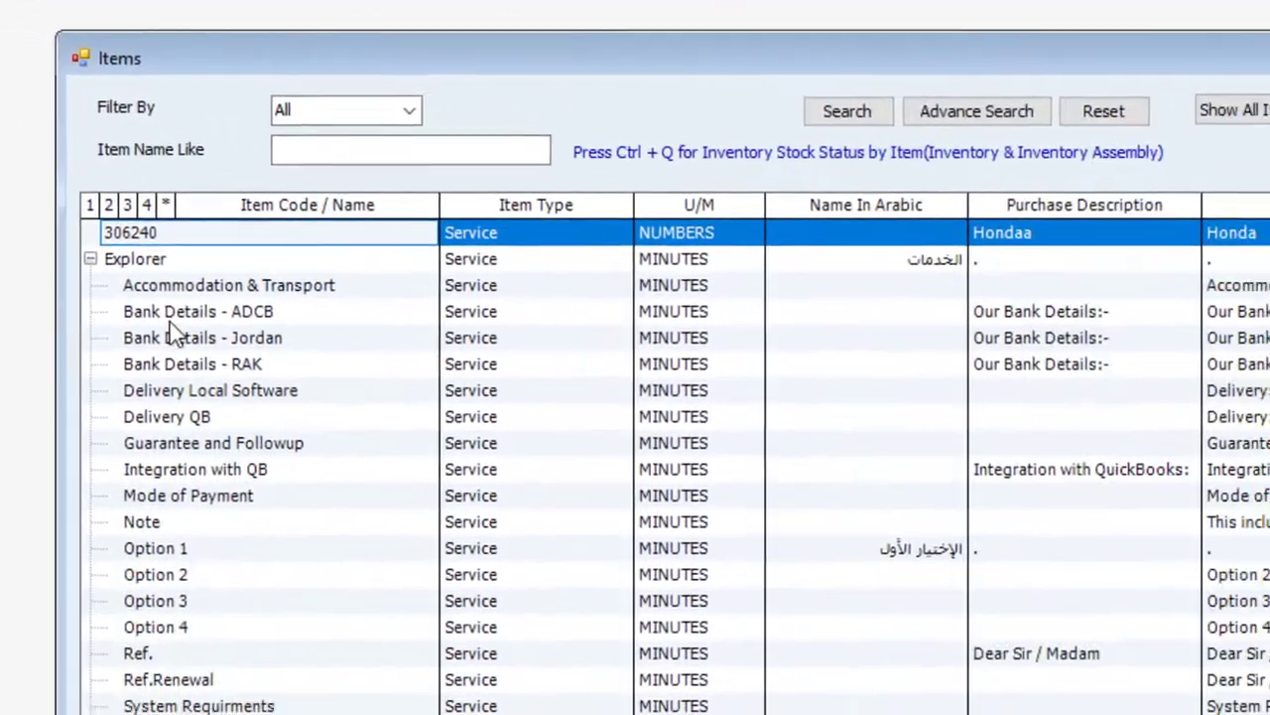
click(300, 385)
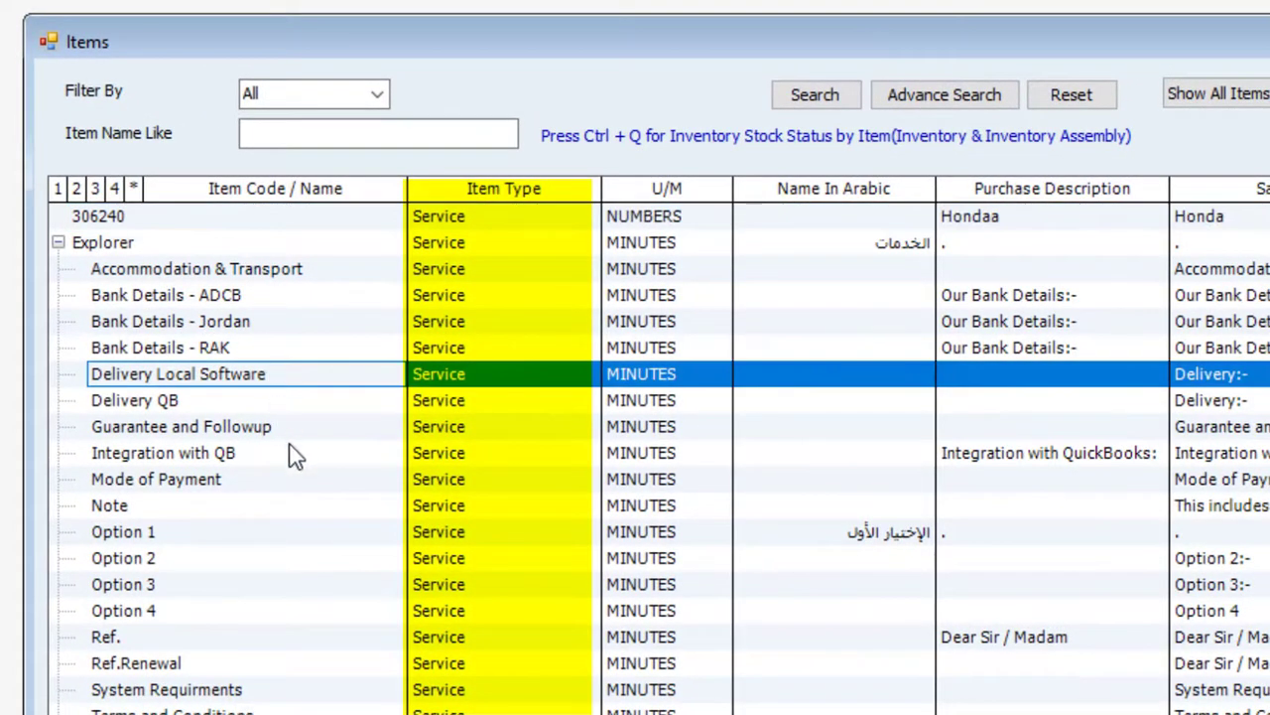
scroll(326, 590, down, 5)
scroll(337, 585, up, 5)
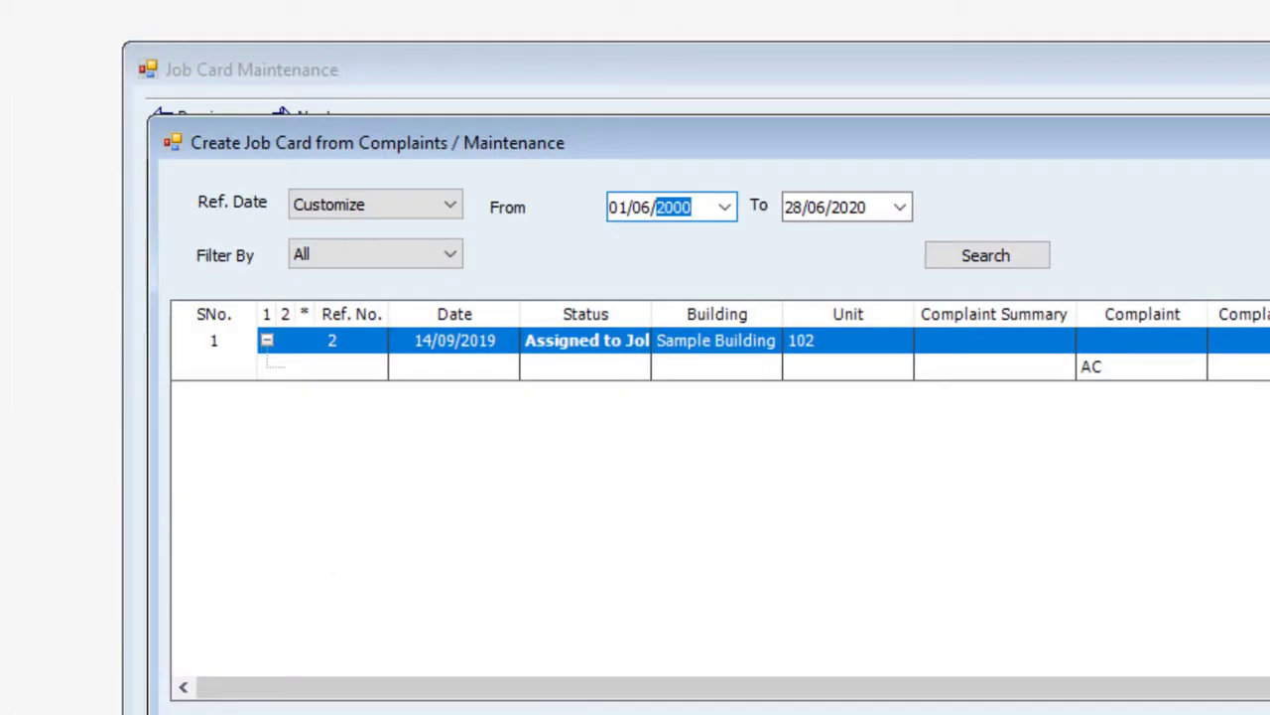
- Reopen the job card for complaint Ref. No. 2 from the complaints list and check the first line's service choices
double_click(497, 347)
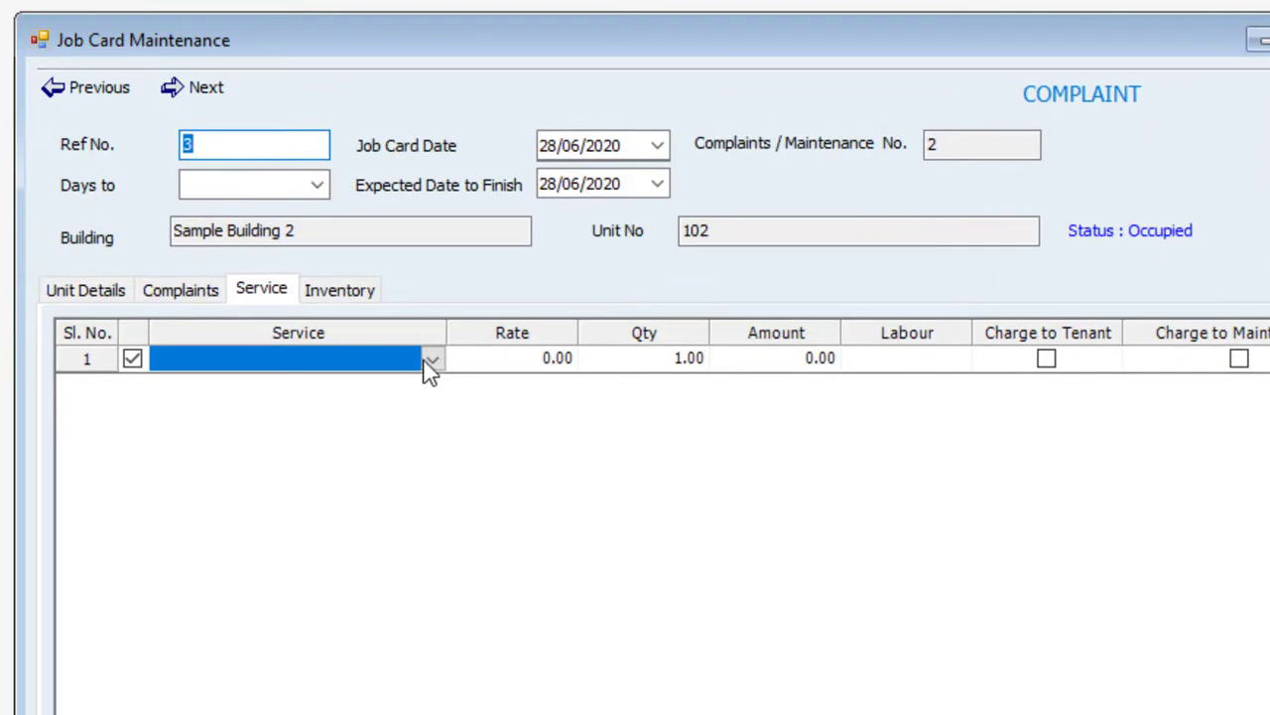
click(452, 364)
click(432, 368)
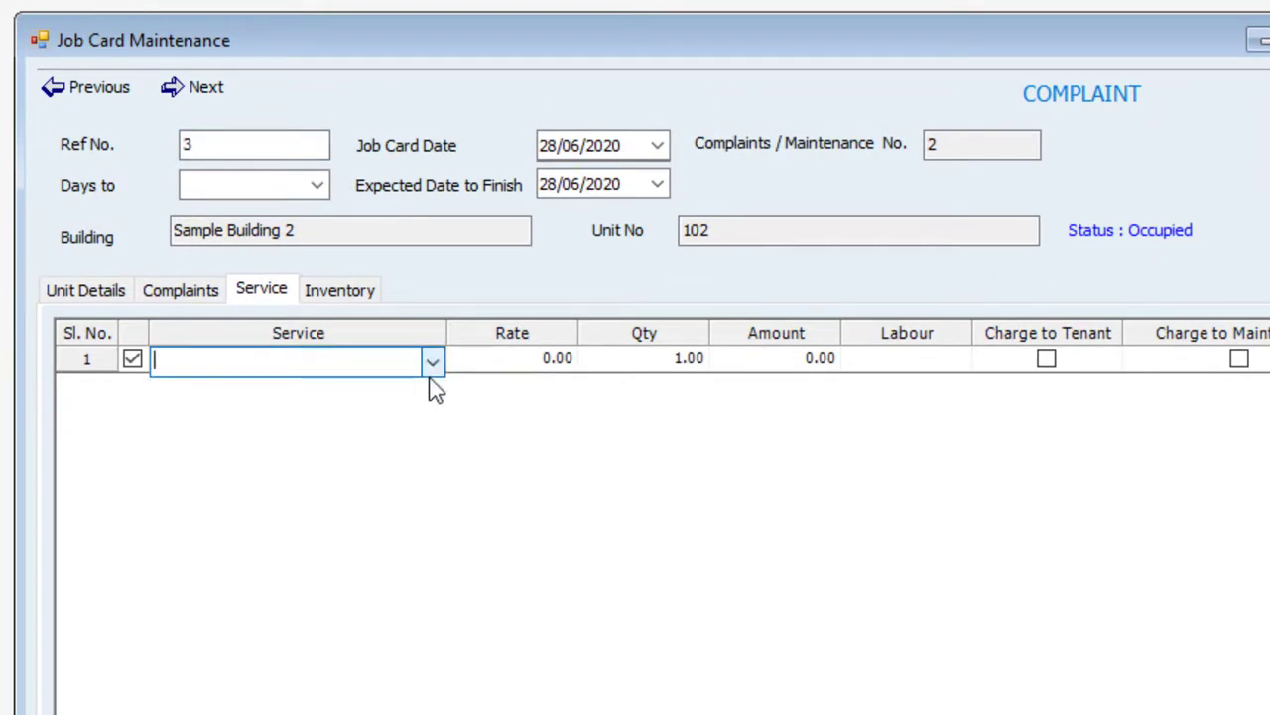
- Try the Charge to Tenant option on the first service line, and clear it again
click(524, 365)
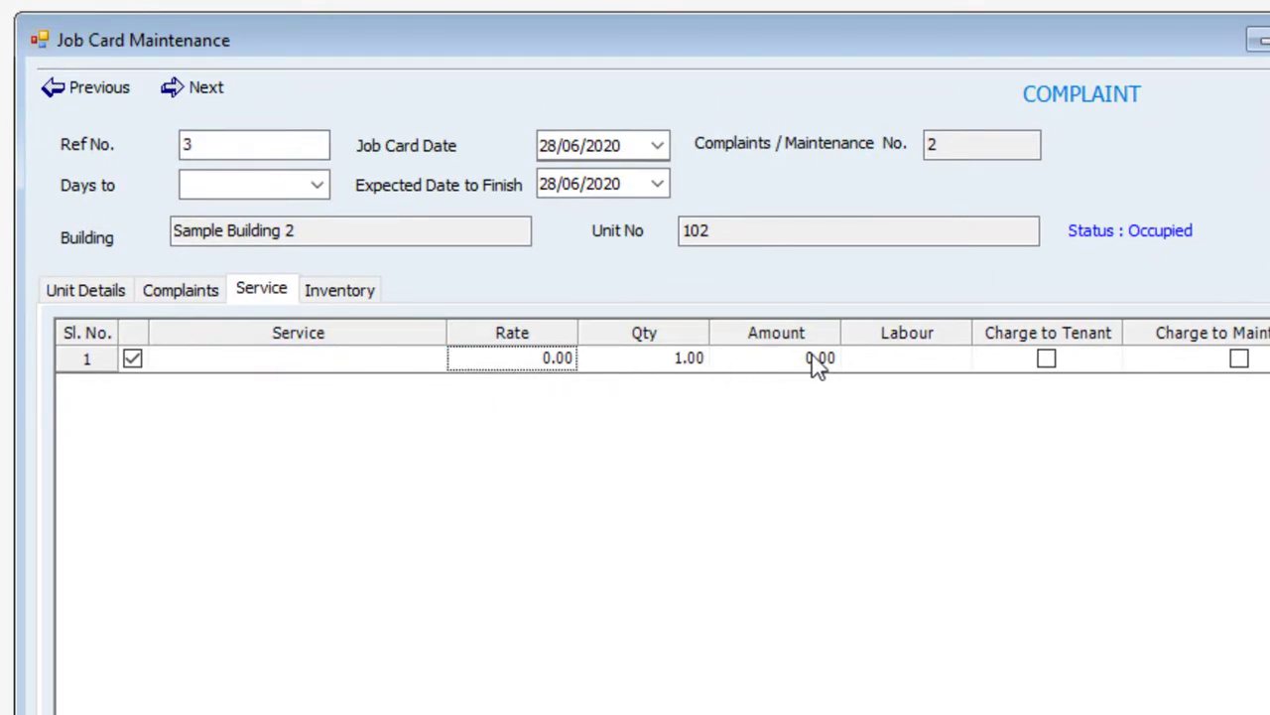
click(1047, 359)
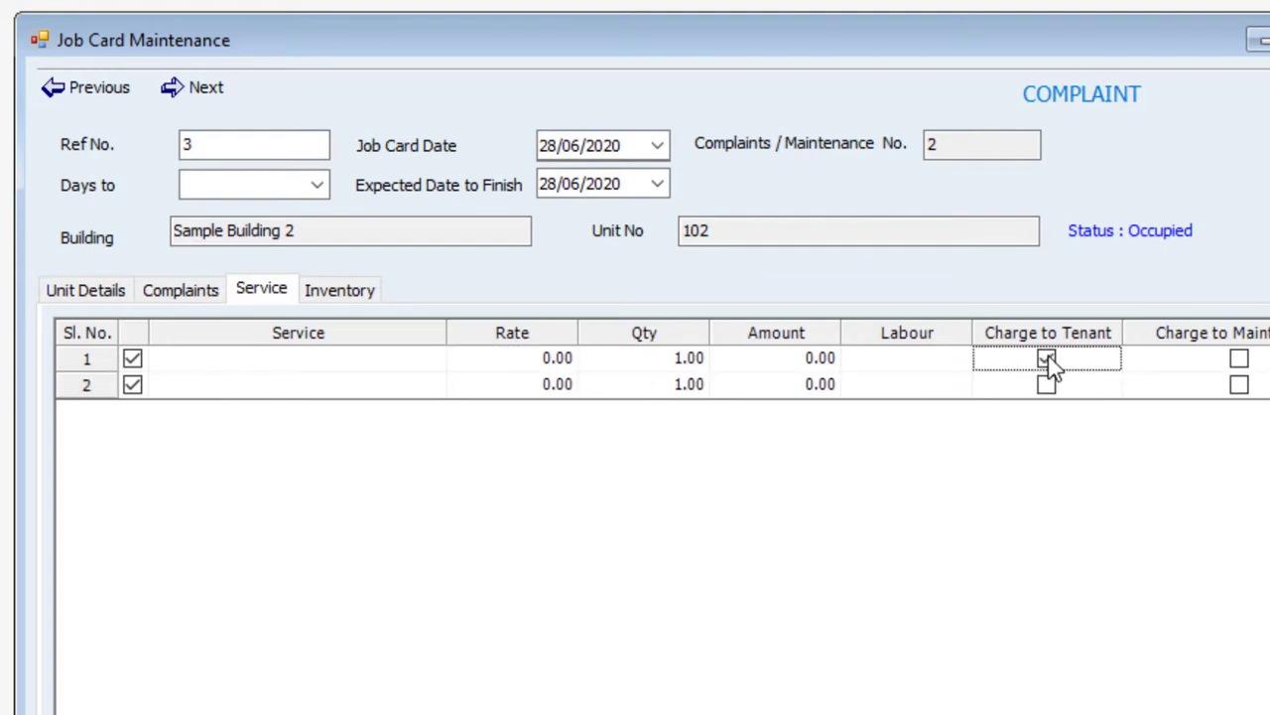
click(1048, 359)
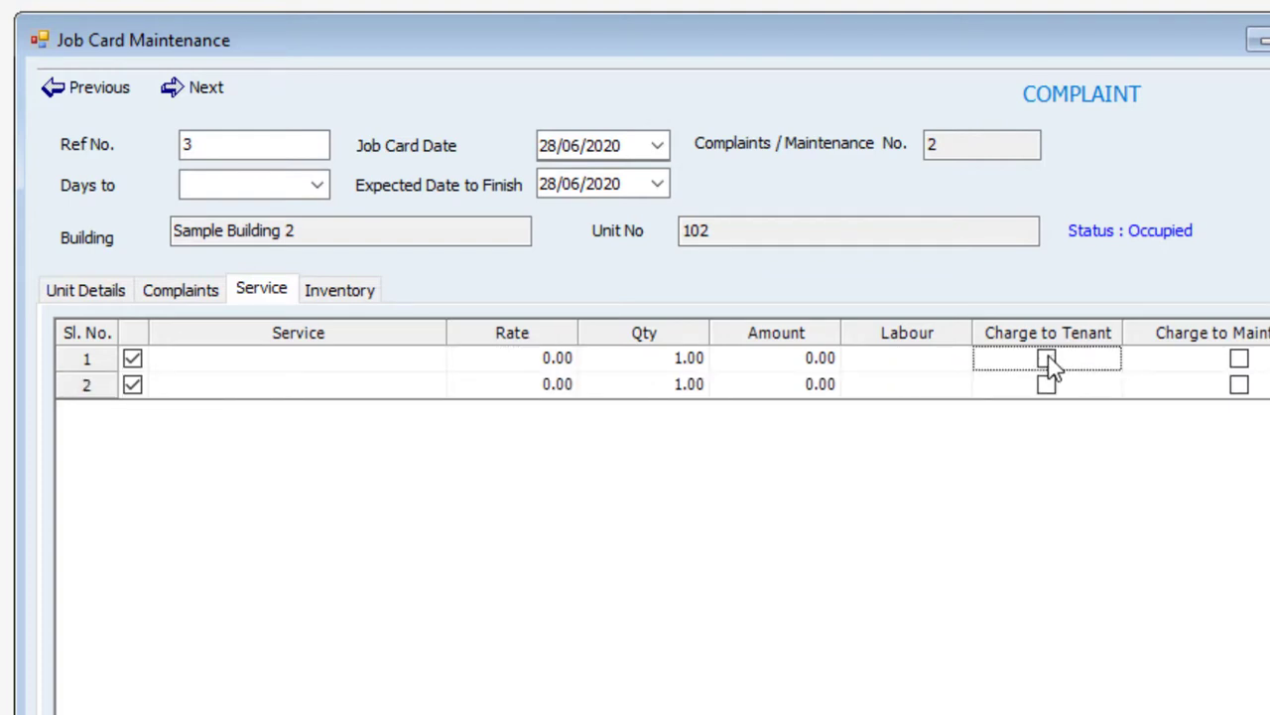
- Try the Charge to Maintenance option on the first service line, and the Charge to Tenant option as well
click(1240, 359)
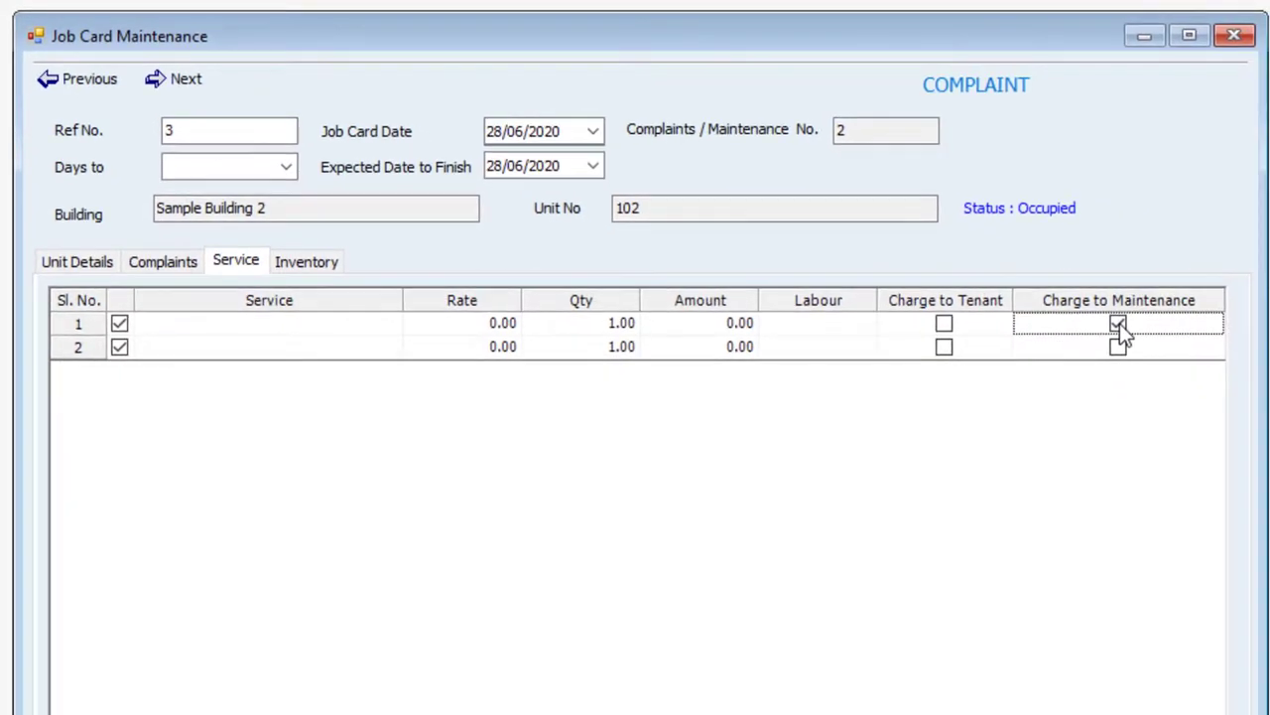
click(943, 324)
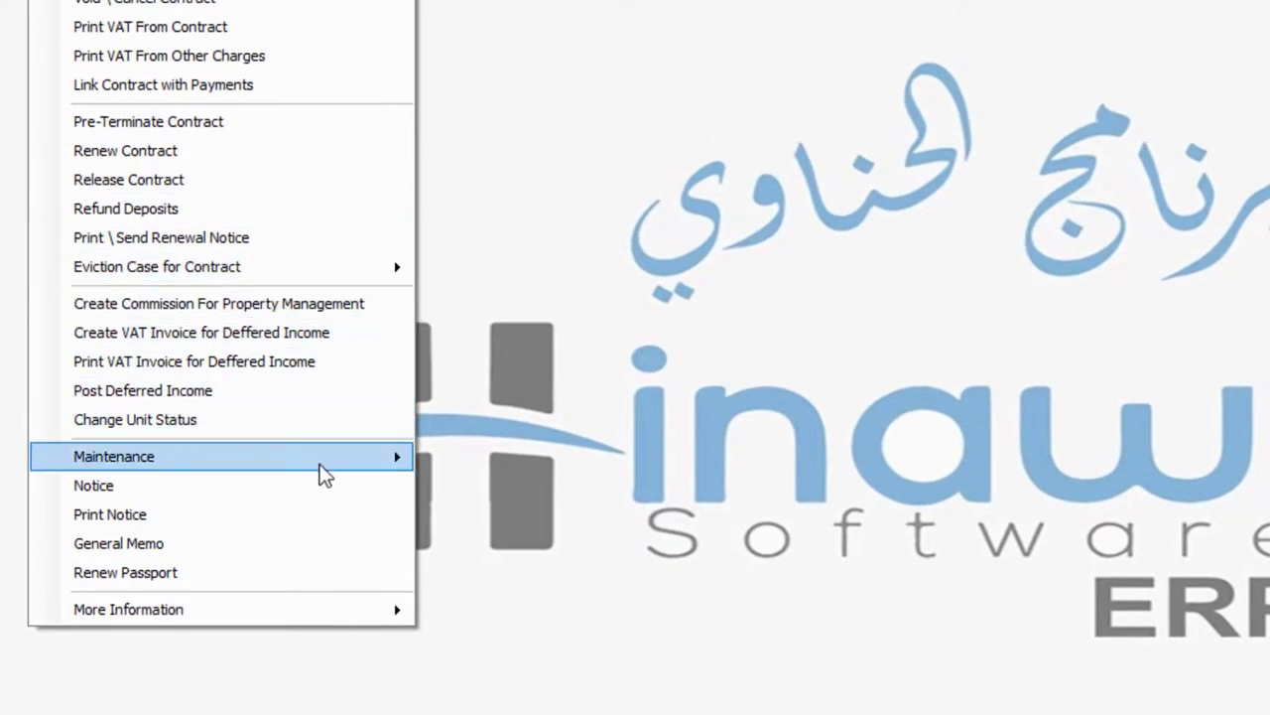
- Open Action on Job Card and list all job cards dated from 01/06/2000 to 28/06/2020
mouse_move(323, 475)
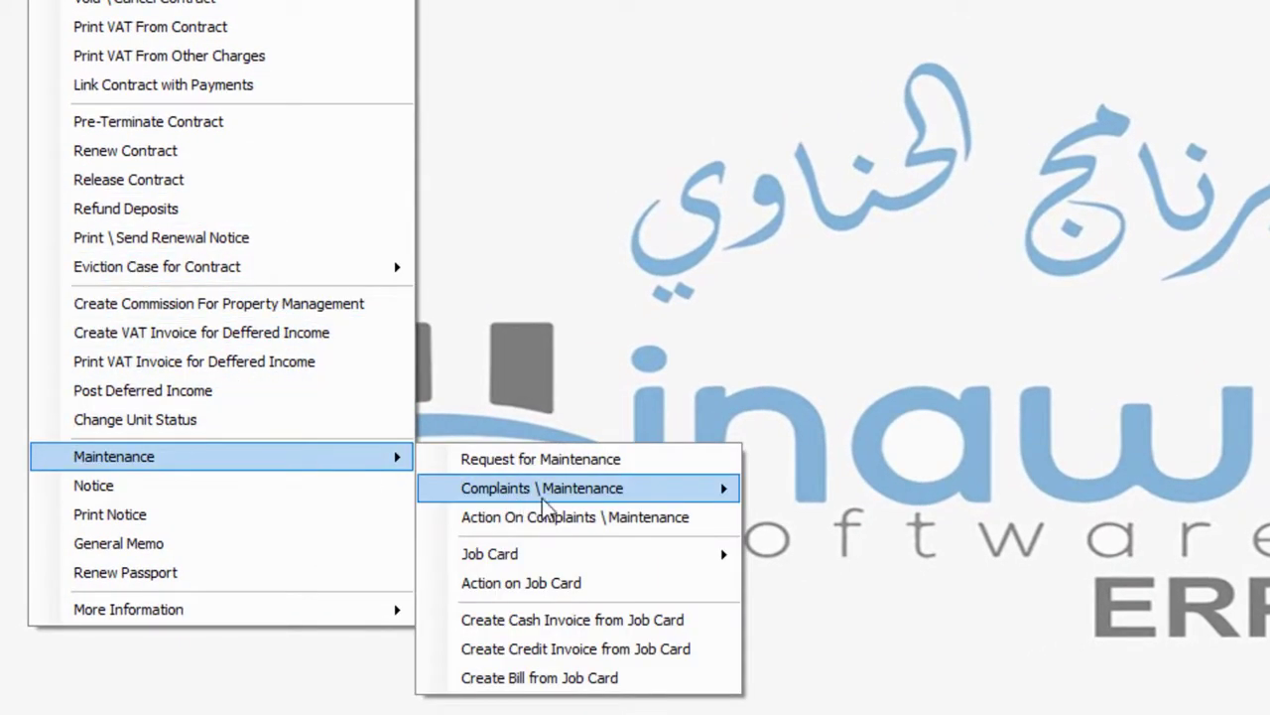
mouse_move(583, 561)
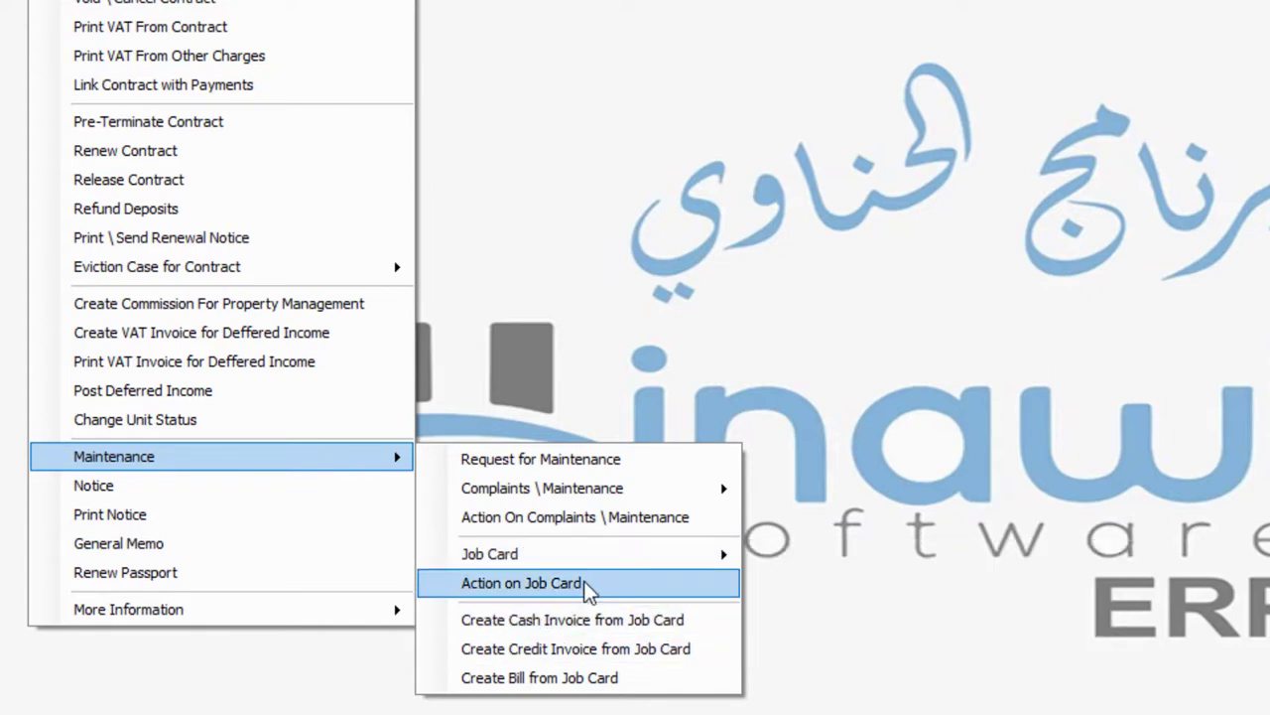
click(586, 589)
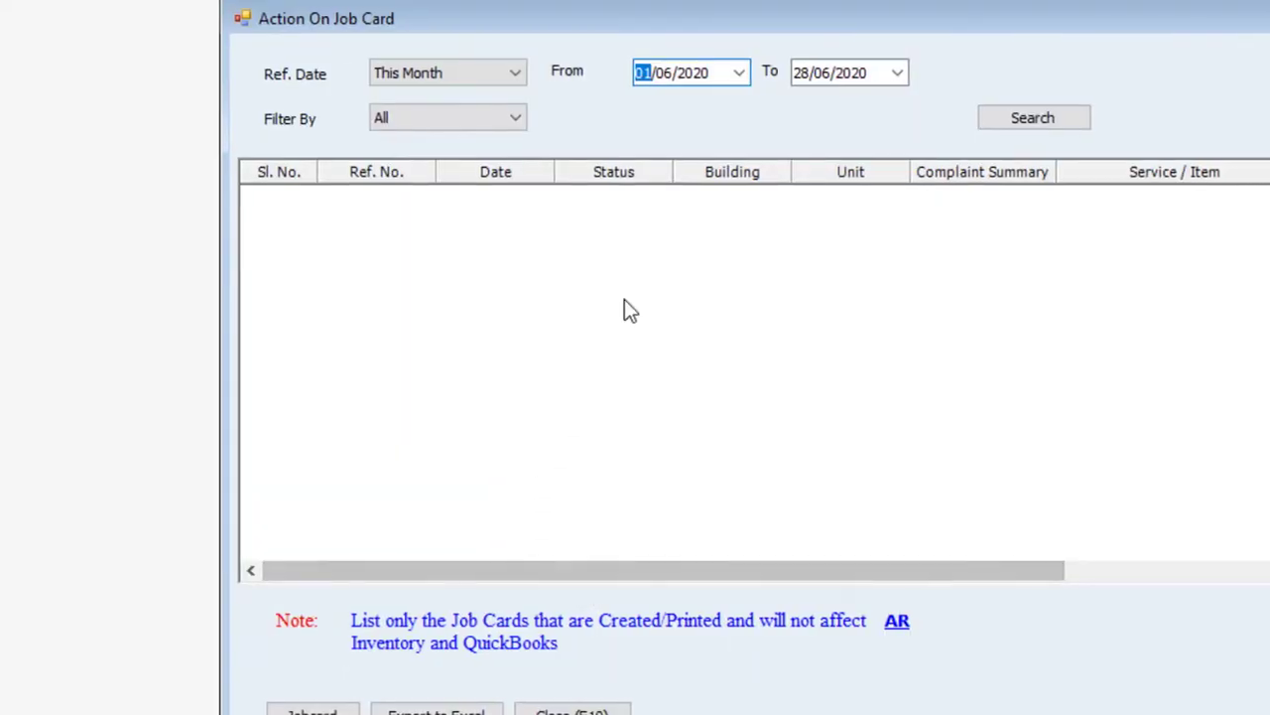
click(699, 73)
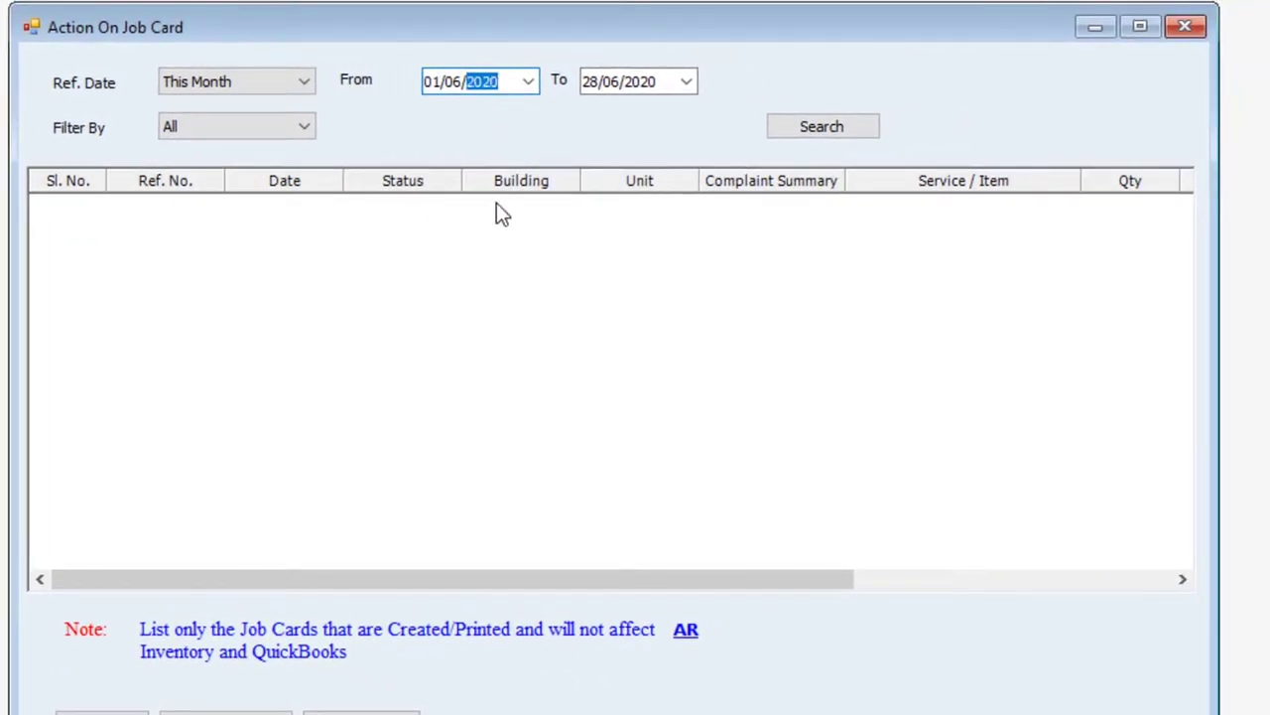
text(2000)
click(794, 129)
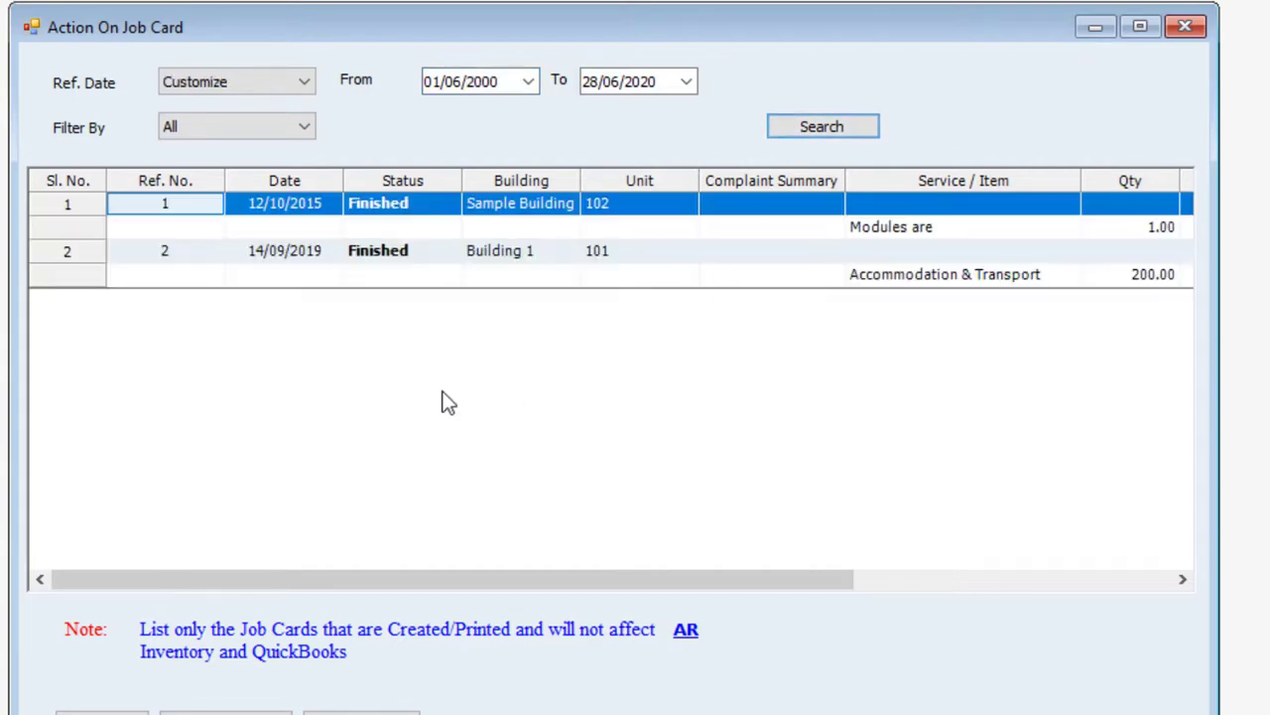
- Open Other Action for job card Ref. No. 2, examine its status, Notes and Note By options, and cancel
right_click(392, 254)
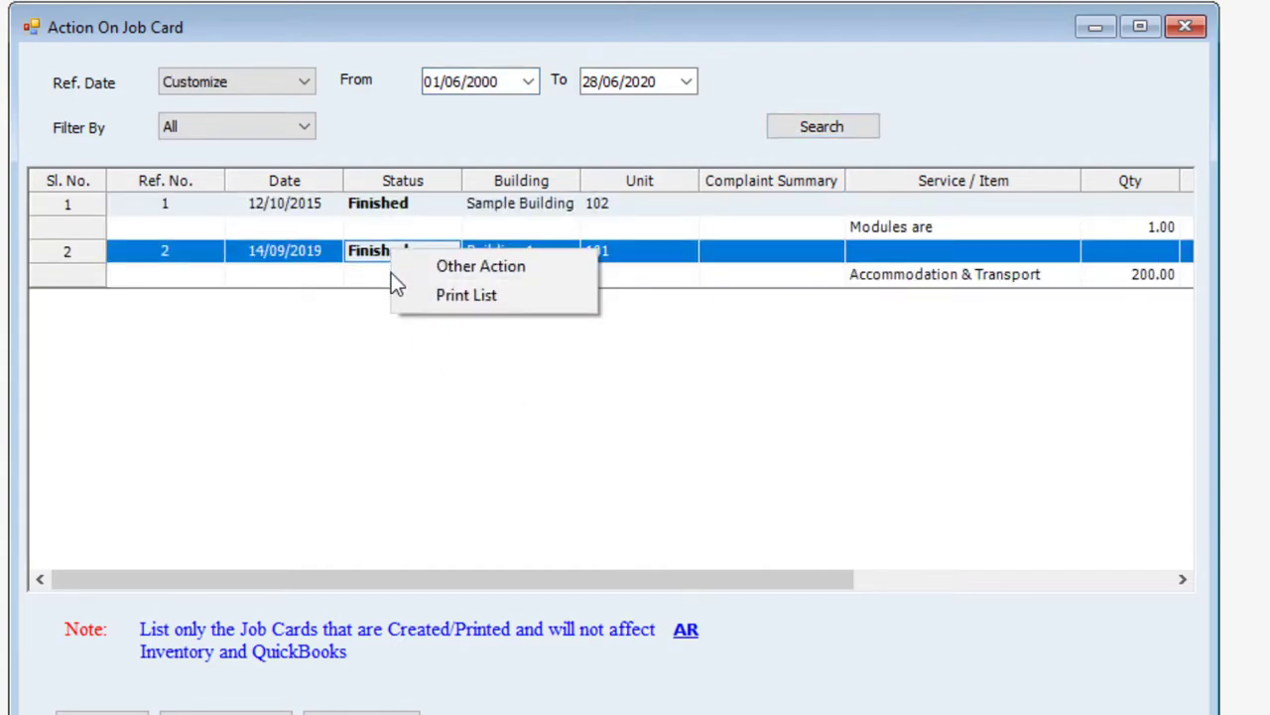
click(475, 264)
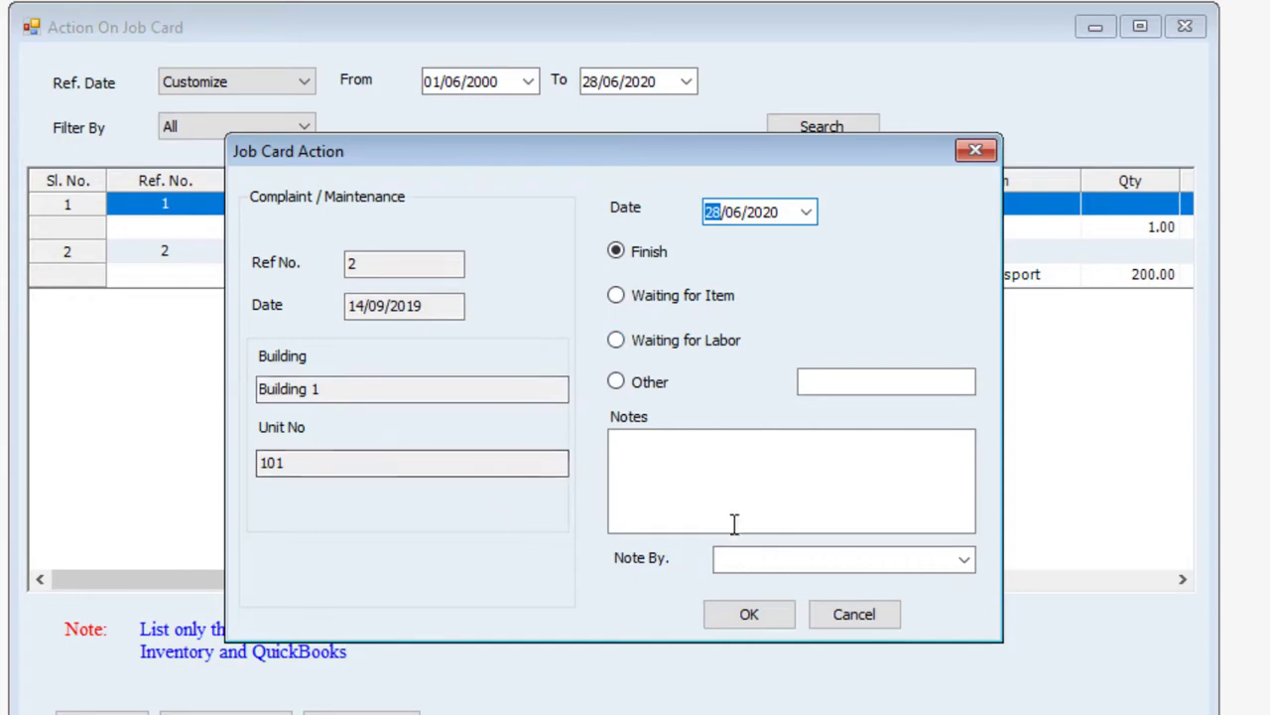
click(731, 478)
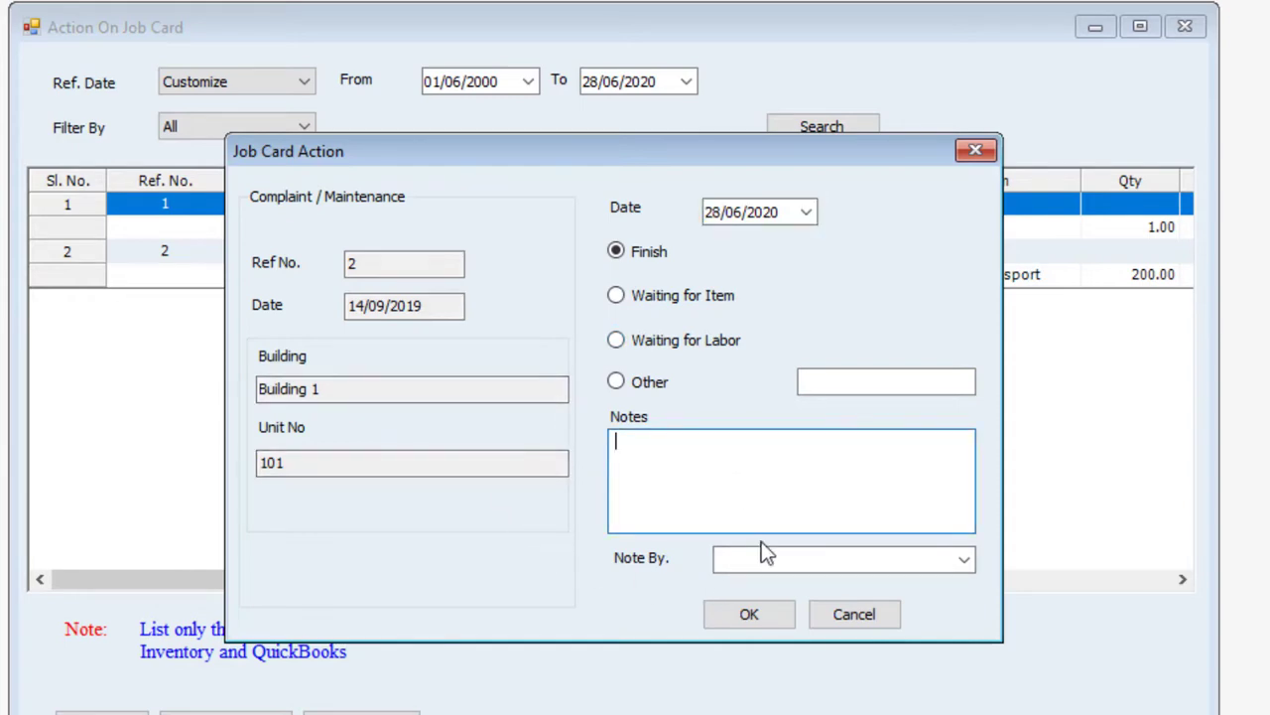
click(965, 561)
click(965, 561)
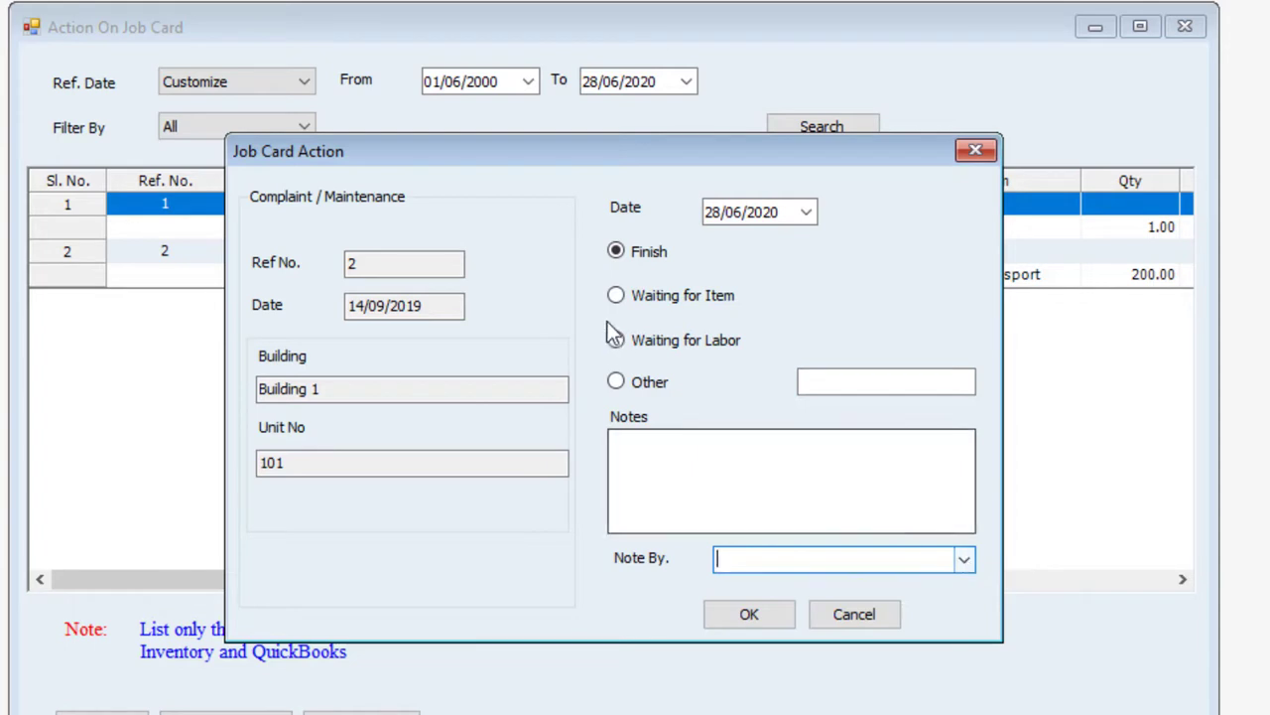
click(881, 617)
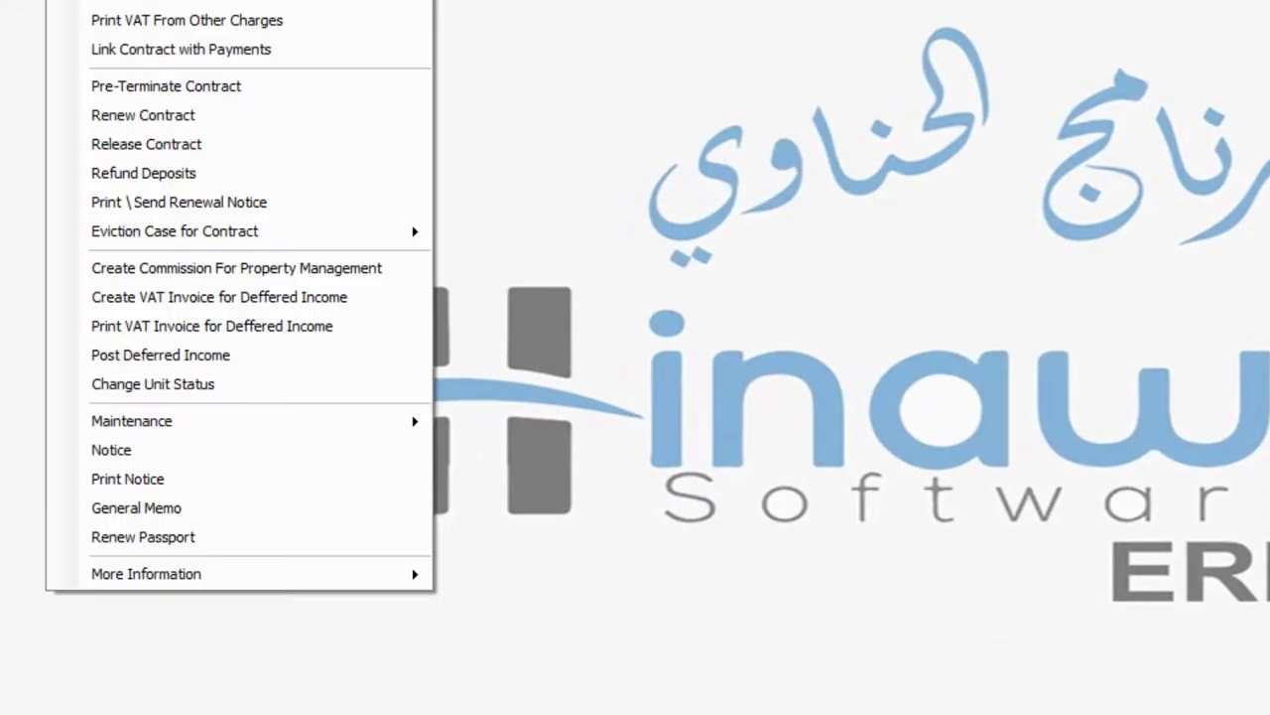
- Open Create Bill from Job Card, read the note on which job cards it lists, and close it
mouse_move(372, 443)
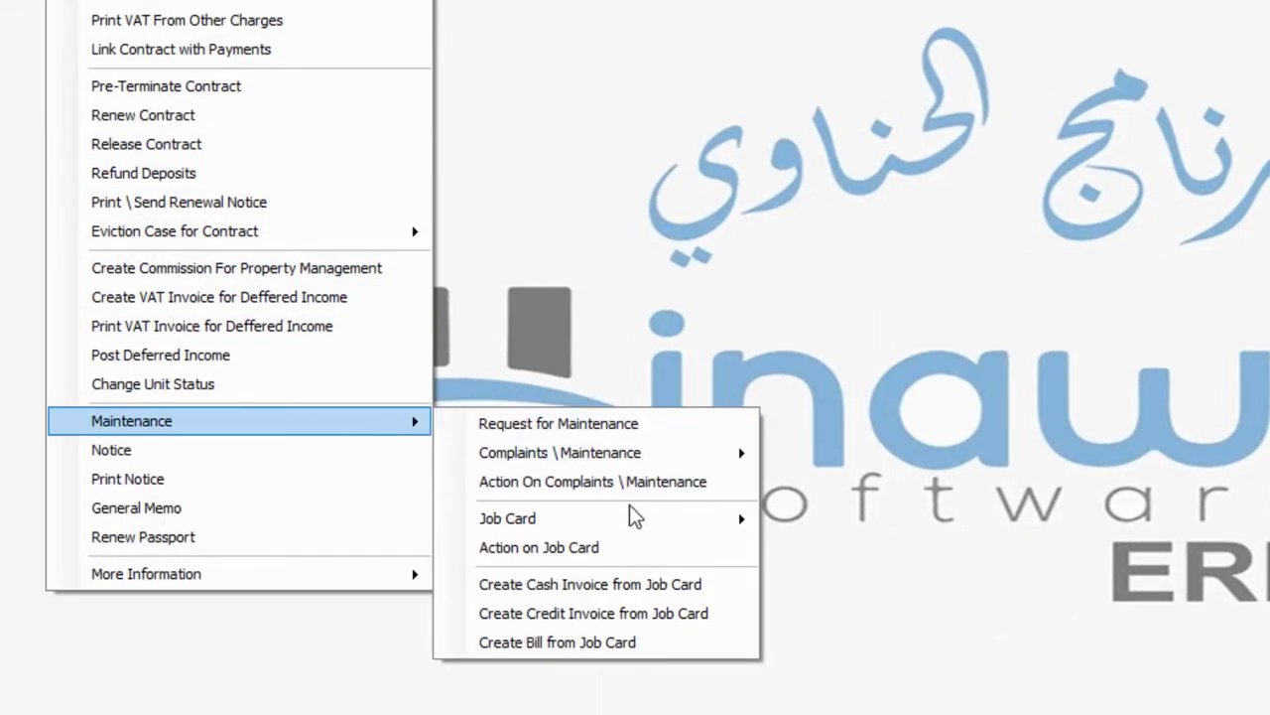
click(658, 549)
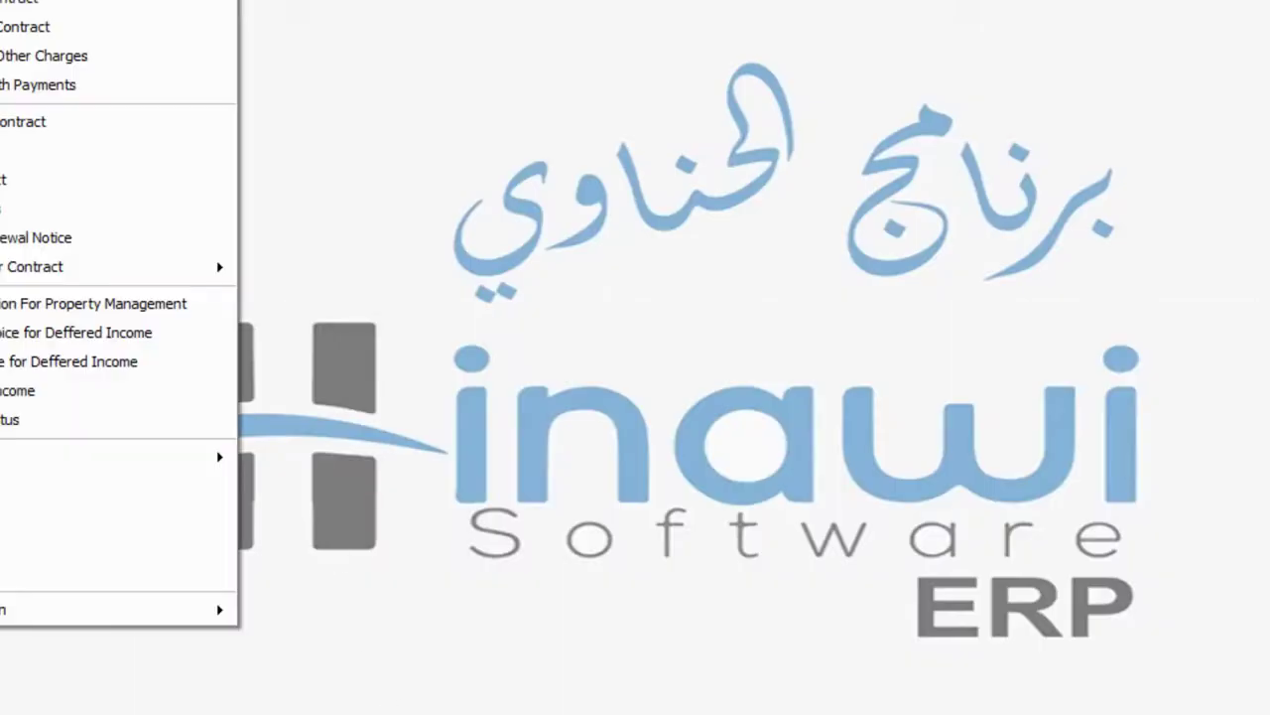
mouse_move(112, 457)
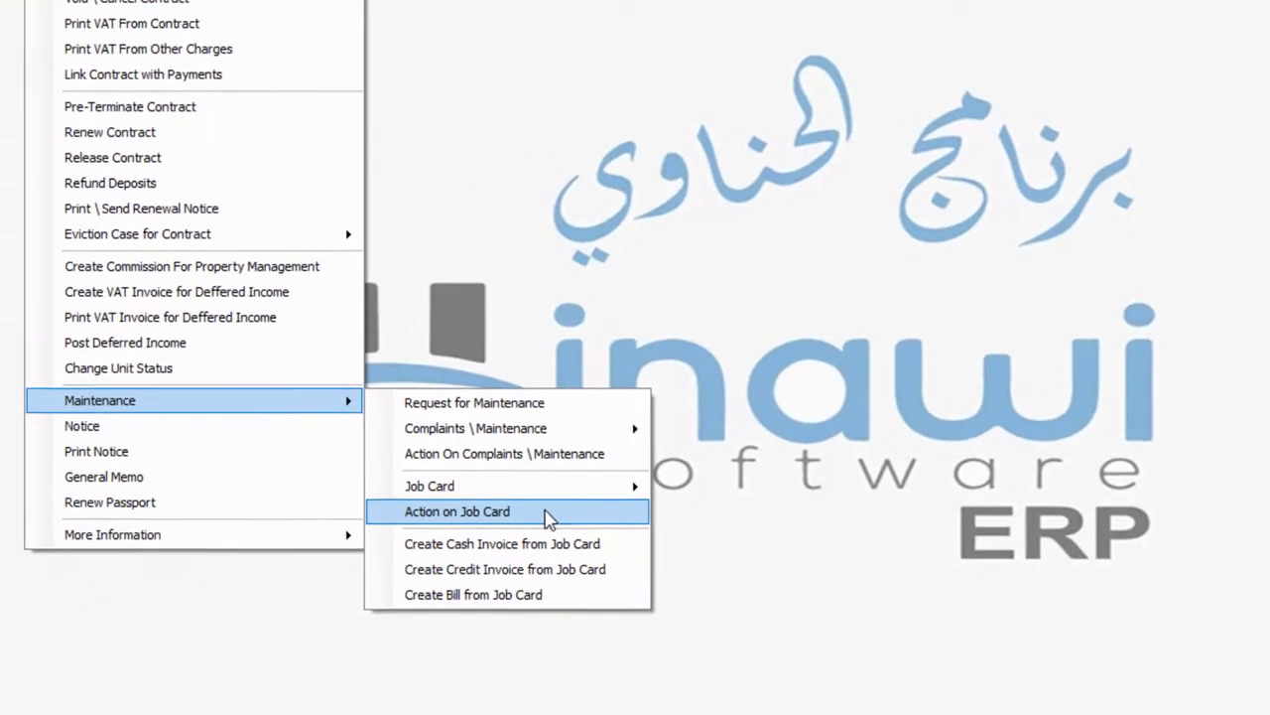
click(593, 593)
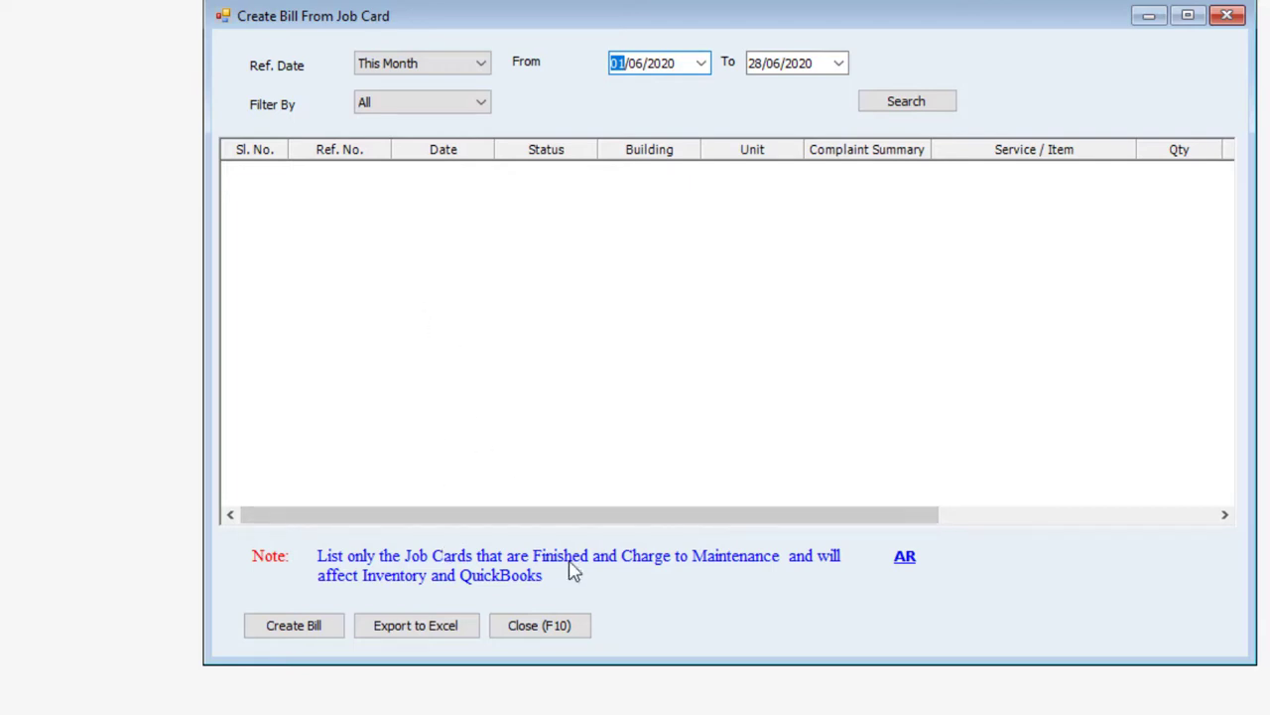
click(556, 630)
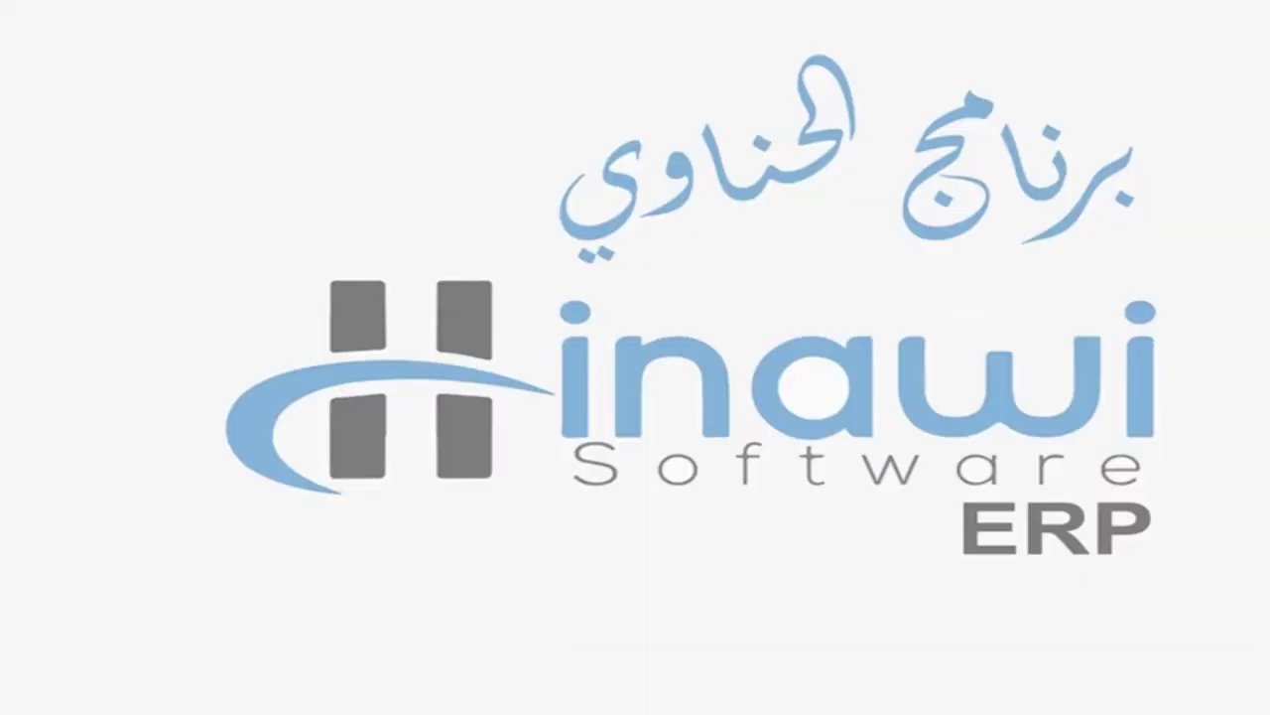
- Look up the Bills (Credit Purchase) functions in Accounting
click(71, 40)
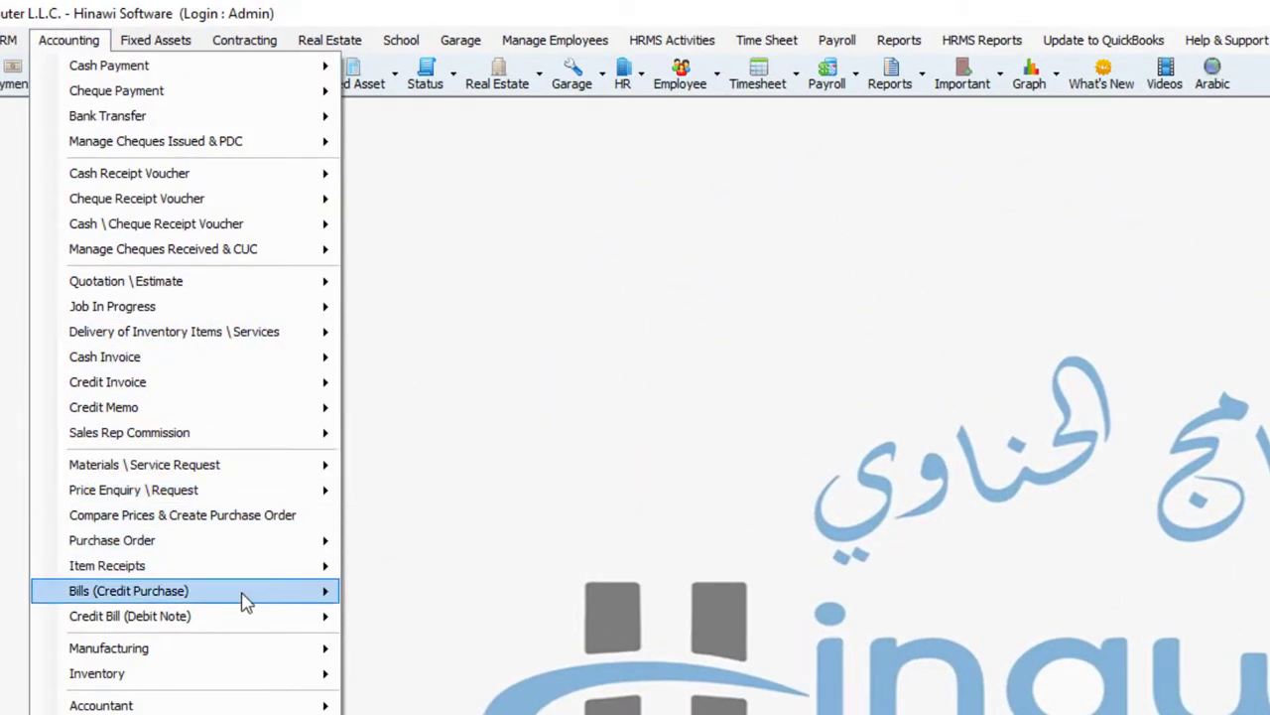
mouse_move(244, 594)
click(392, 596)
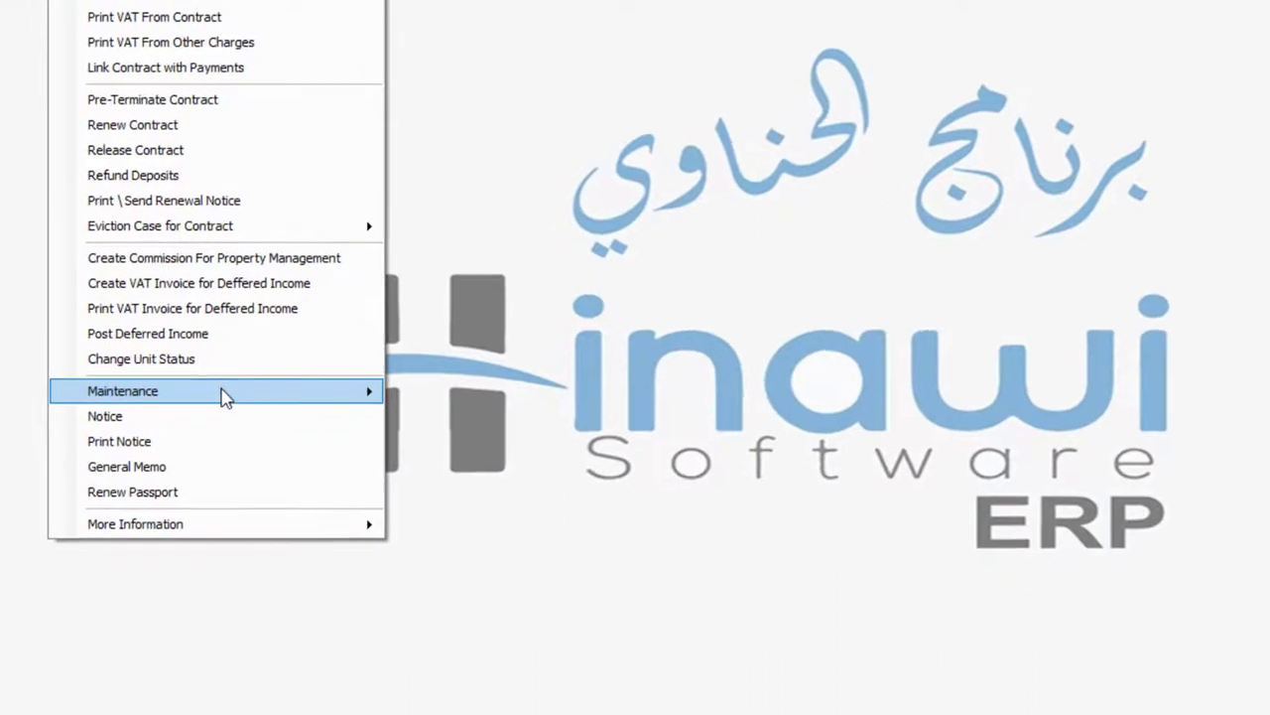
- Open Create Cash Invoice from Job Card and list the finished job cards dated from 01/06/2000 to 28/06/2020
mouse_move(245, 388)
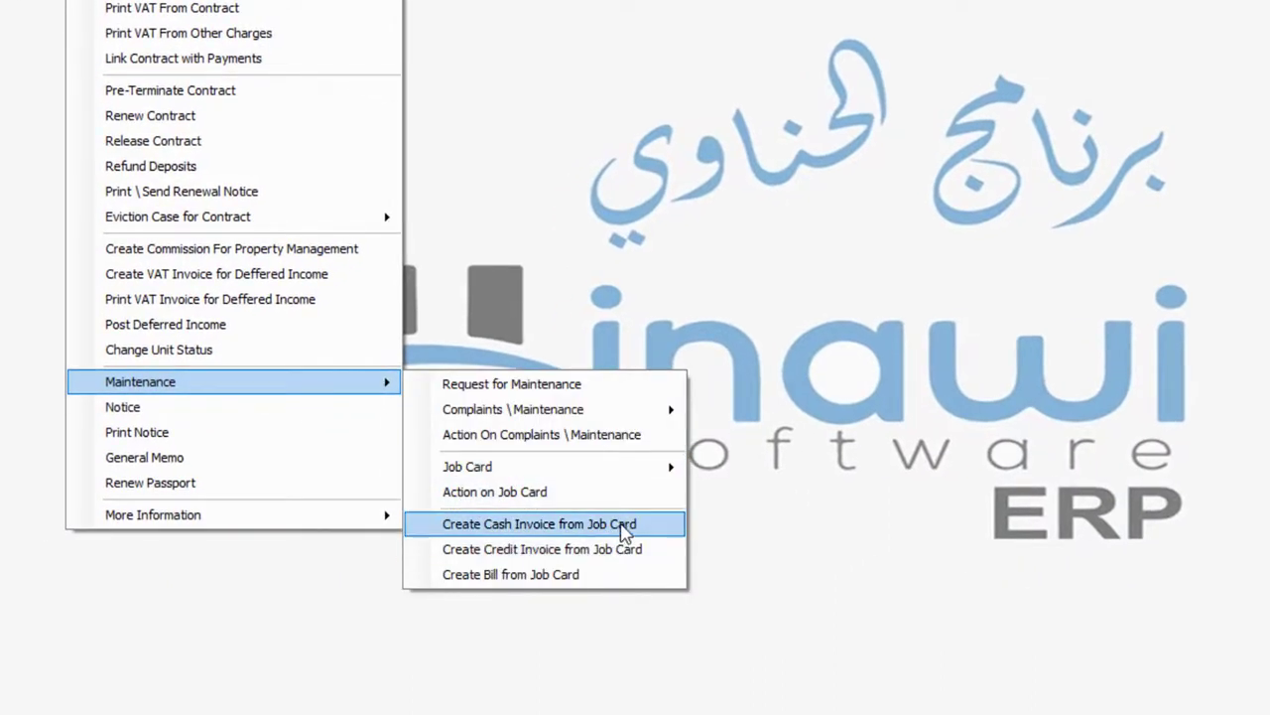
click(625, 529)
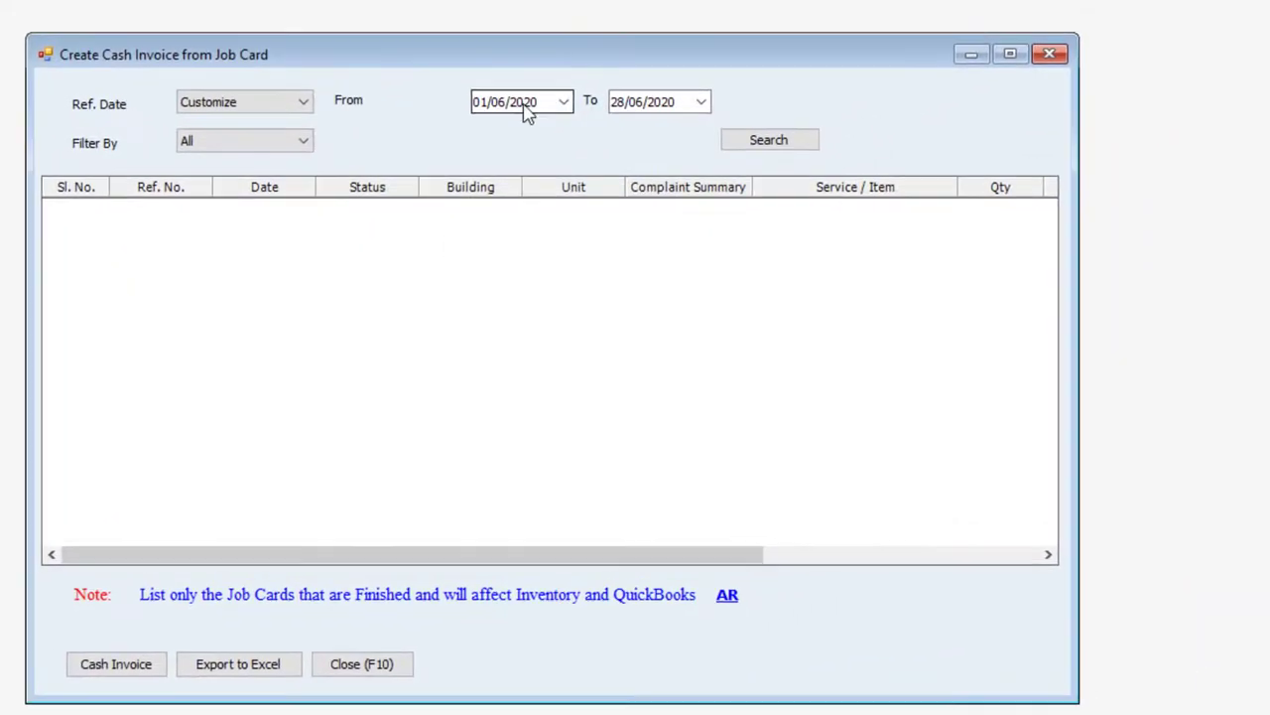
click(527, 109)
text(2000)
click(735, 144)
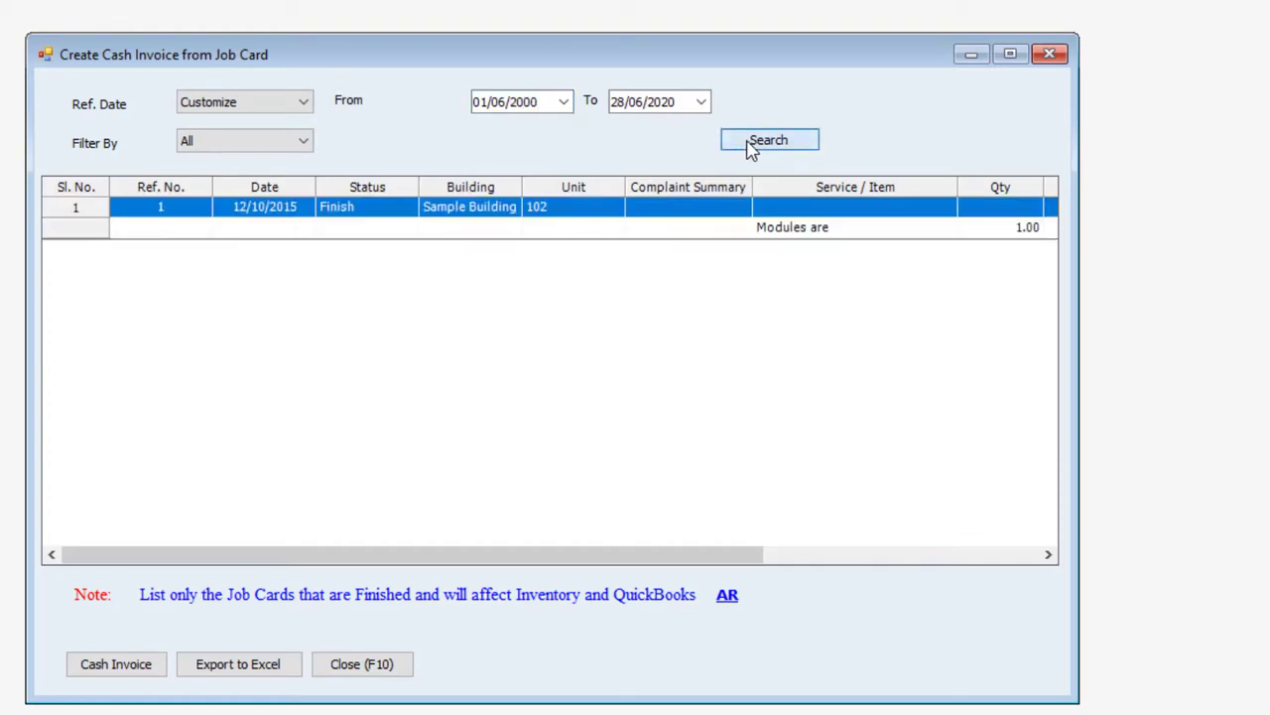
- Open a cash invoice for job card Ref. No. 1 and examine its service and inventory lines
click(415, 233)
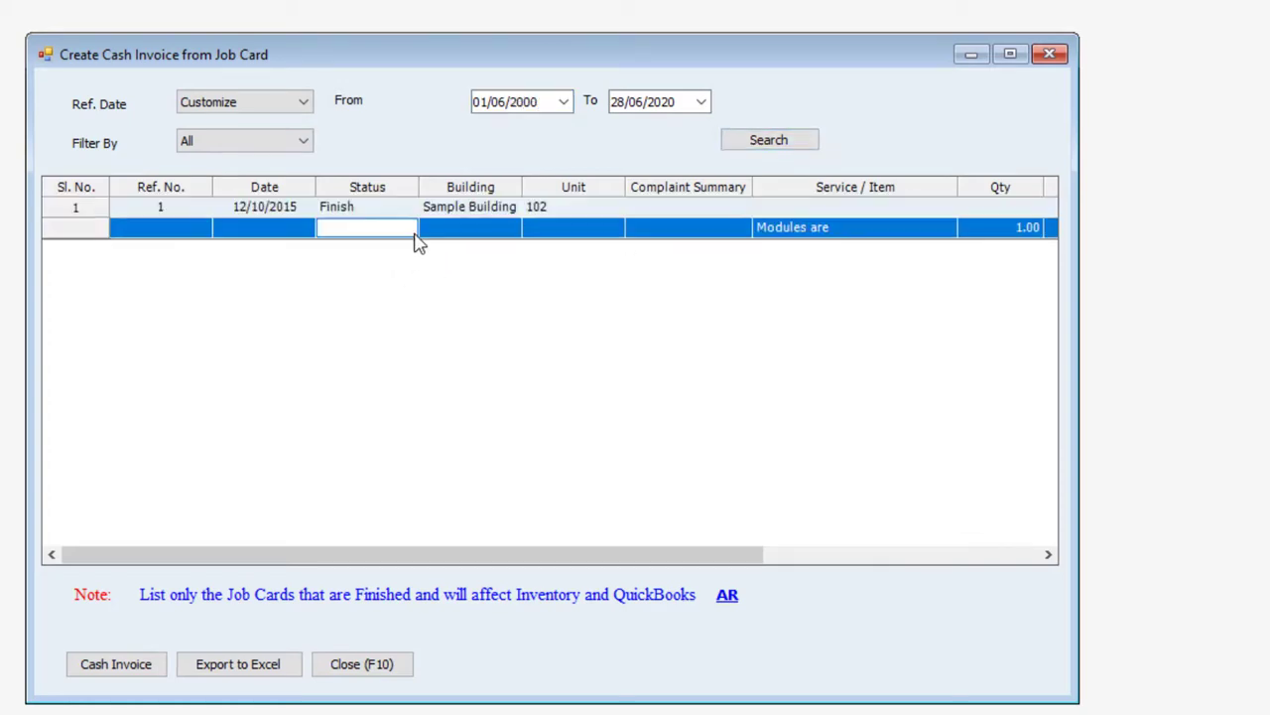
click(347, 211)
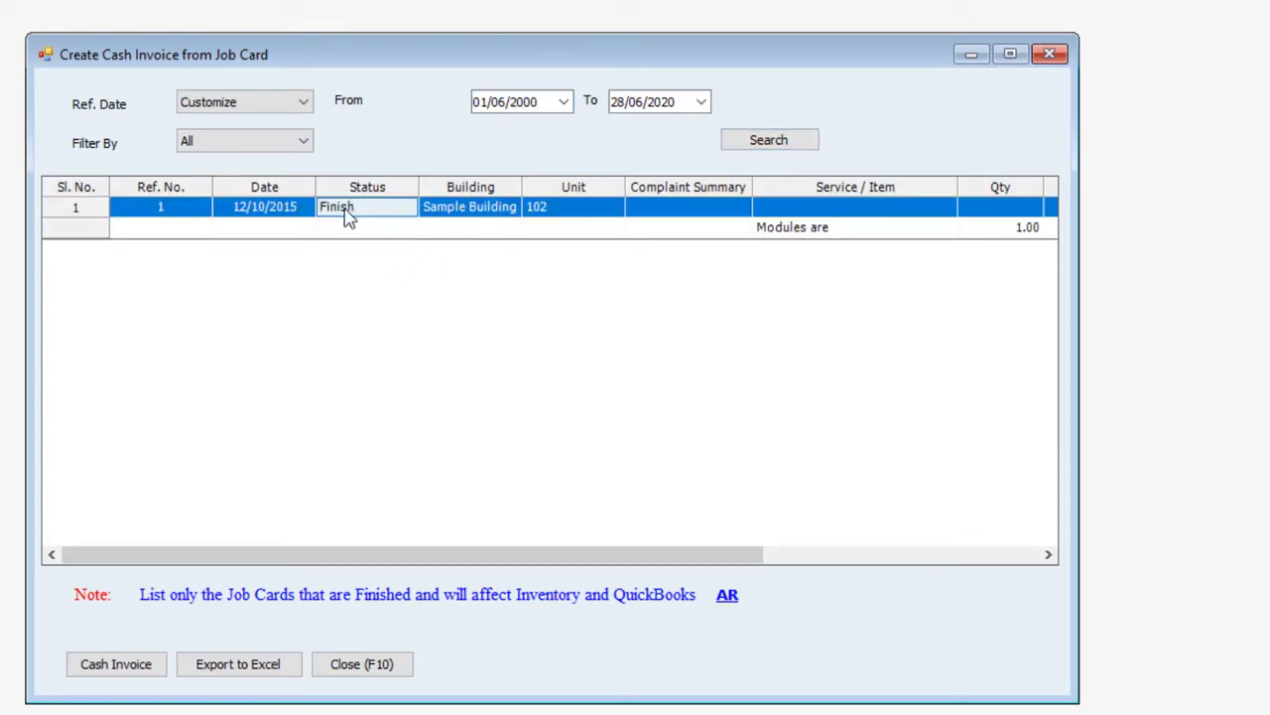
click(112, 665)
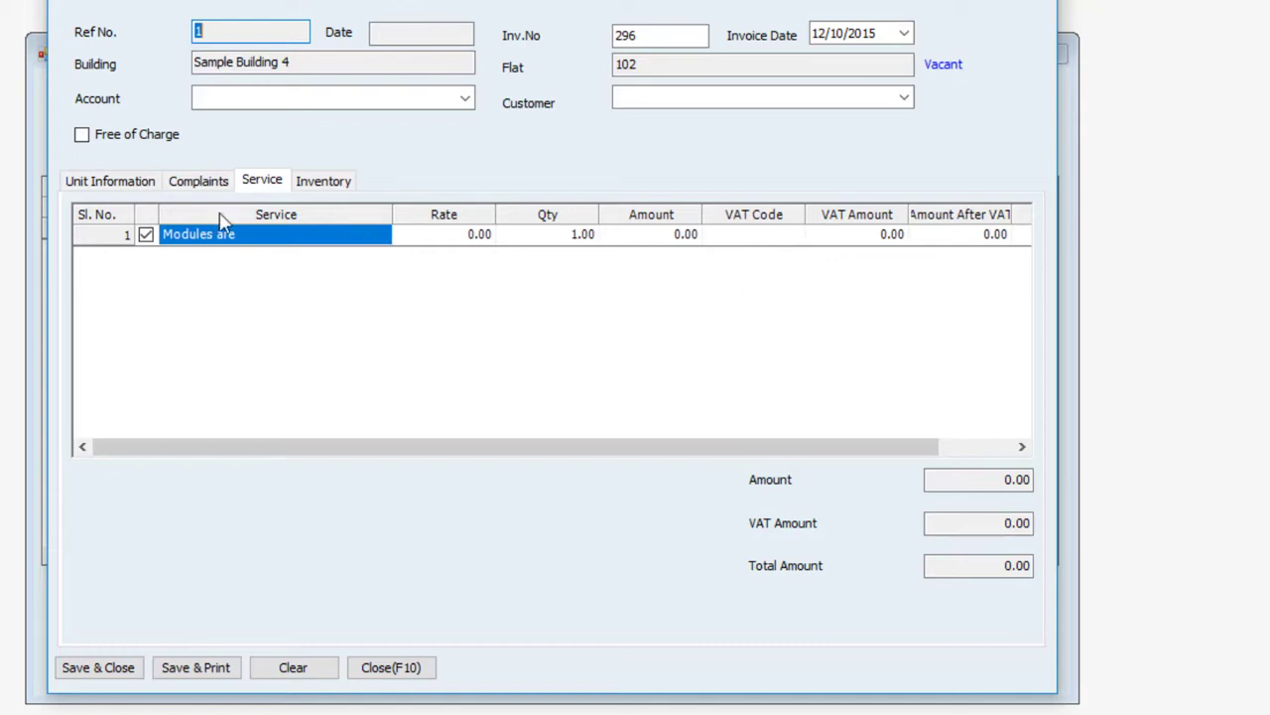
click(314, 185)
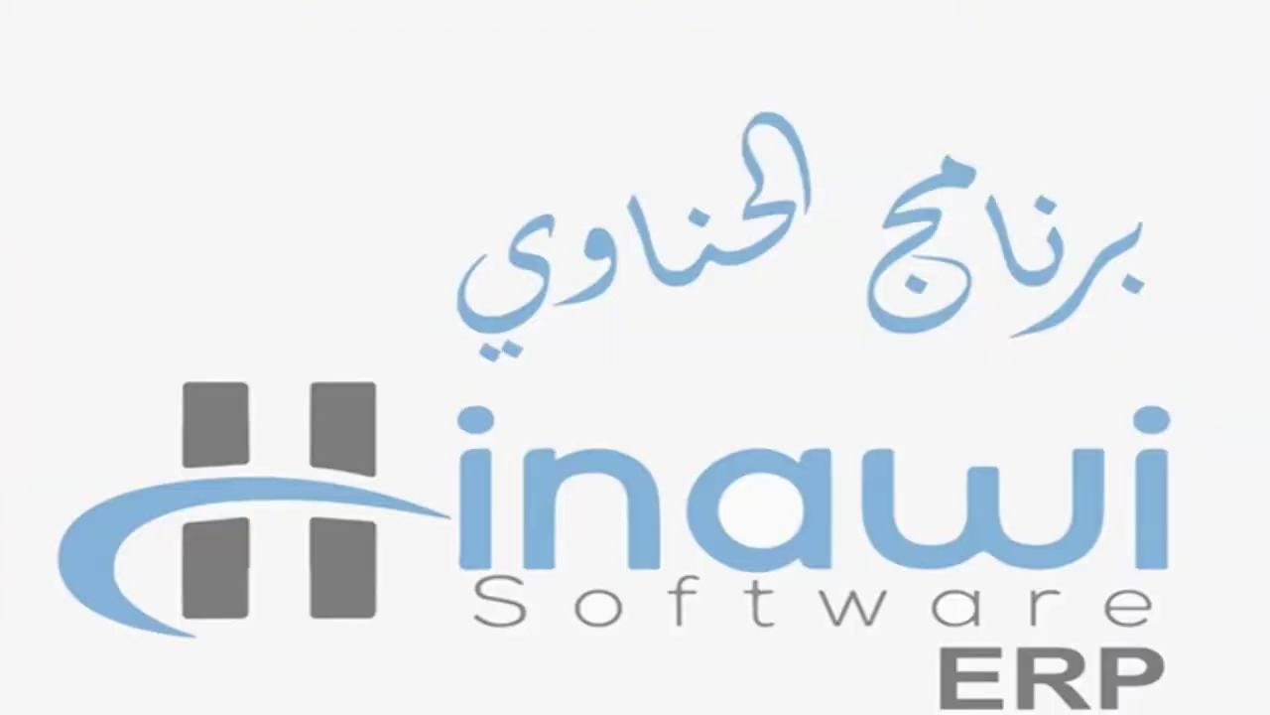
- Open Action On Complaints \ Maintenance and list the complaints dated from 01/06/2000 to 28/06/2020 with any status
mouse_move(141, 525)
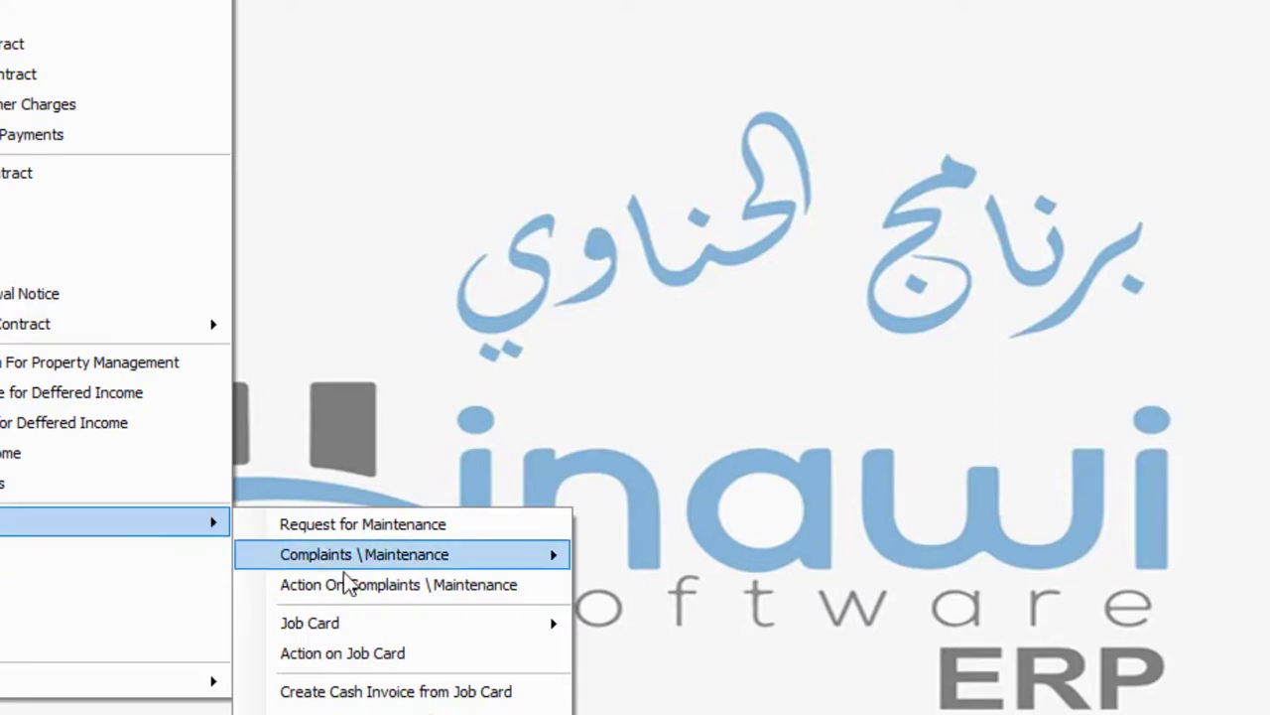
click(389, 590)
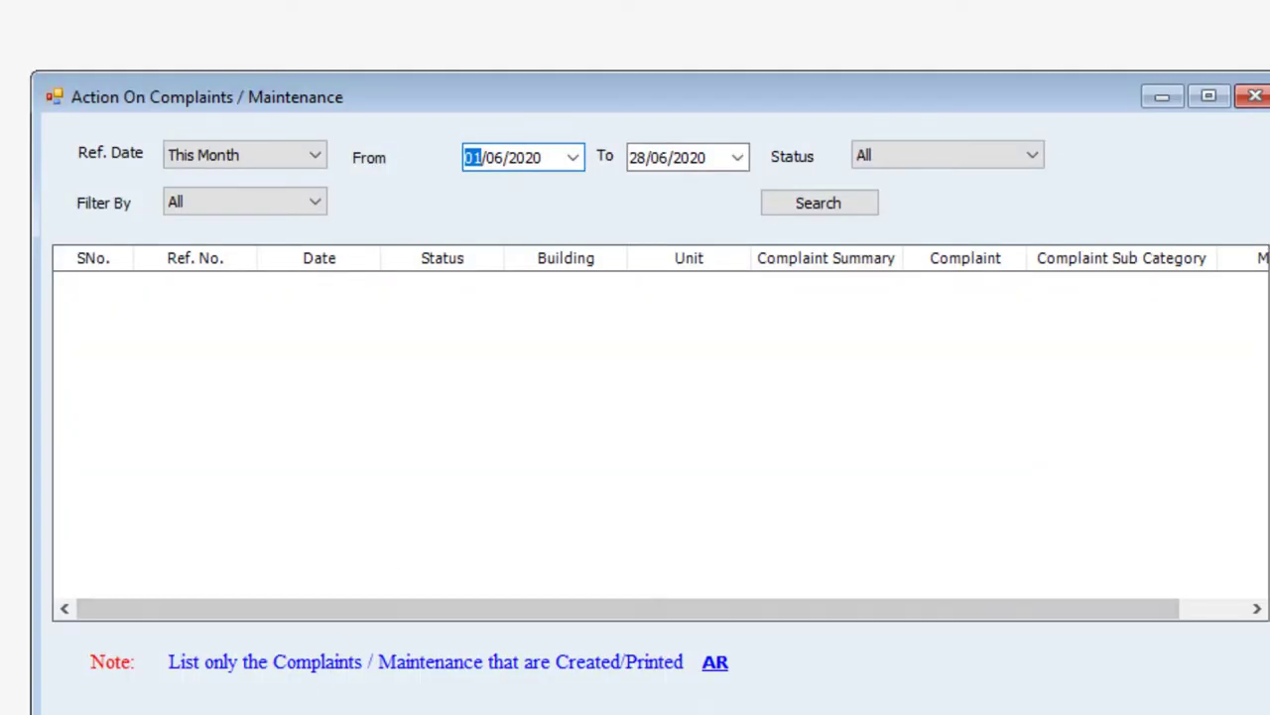
click(540, 159)
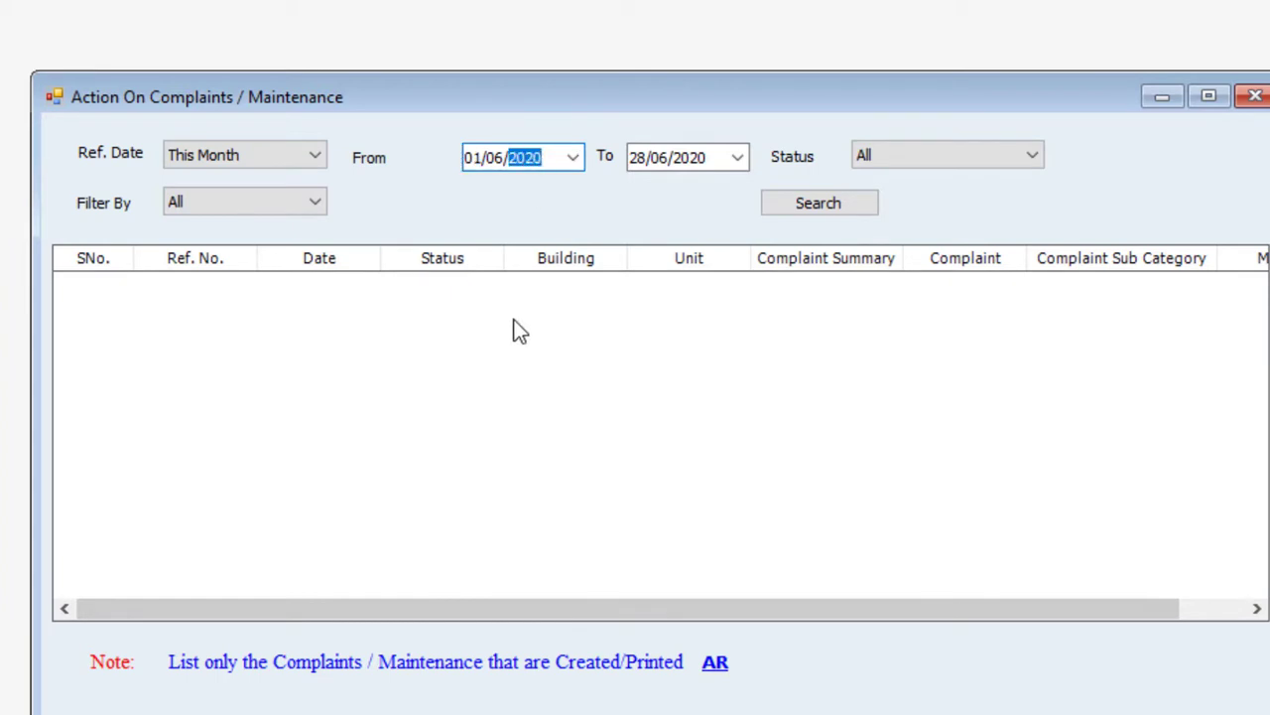
text(2000)
click(854, 203)
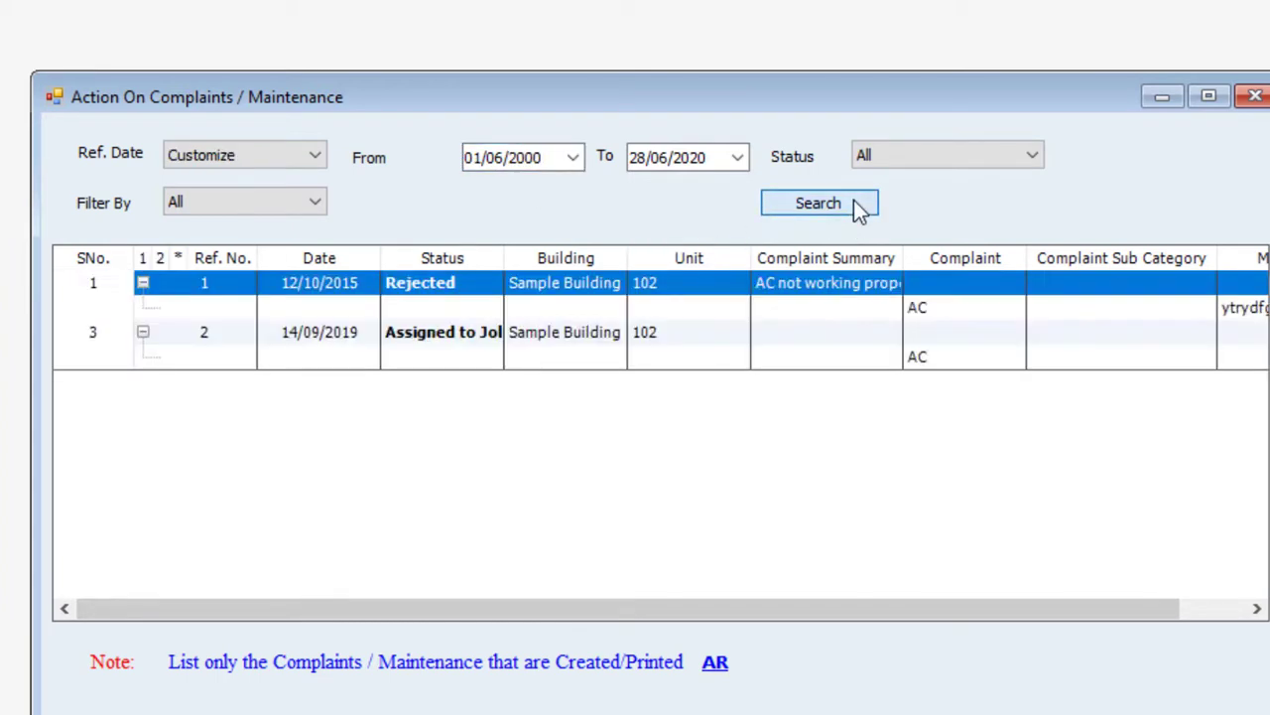
- Open the Complaint Action for complaint Ref. No. 2, review the Assign to Job and other status options, and cancel
right_click(468, 342)
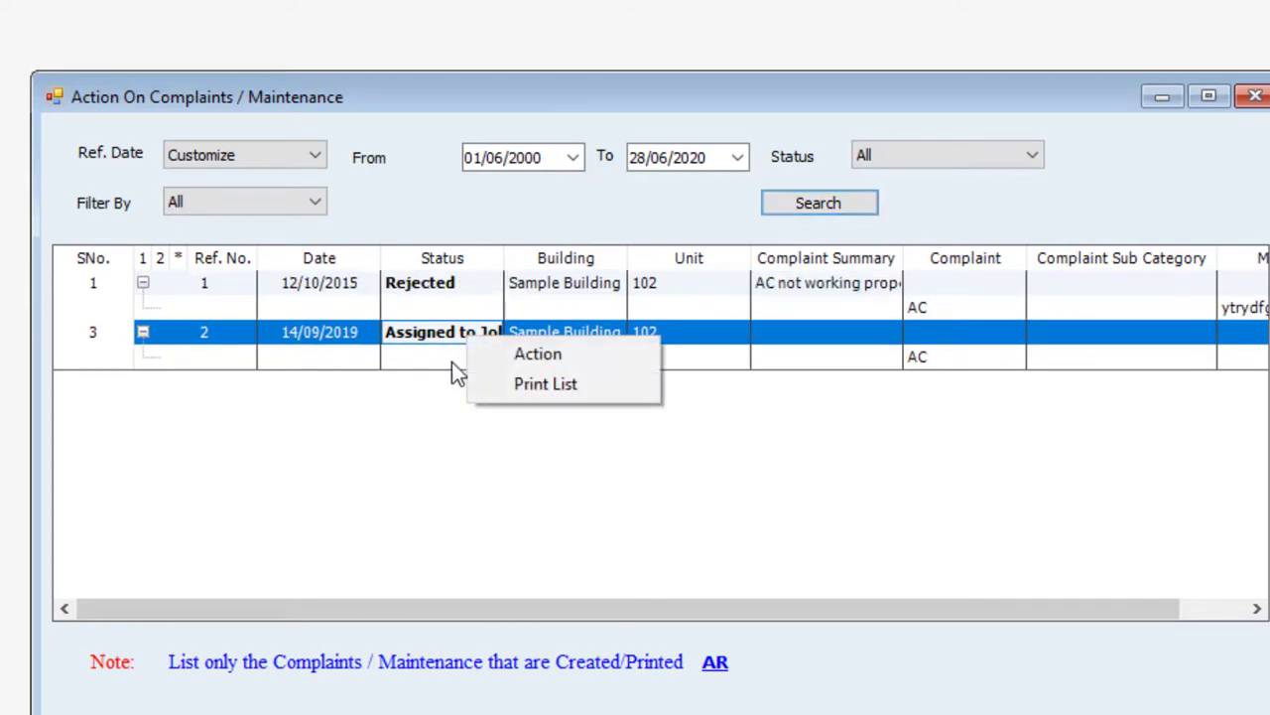
click(563, 356)
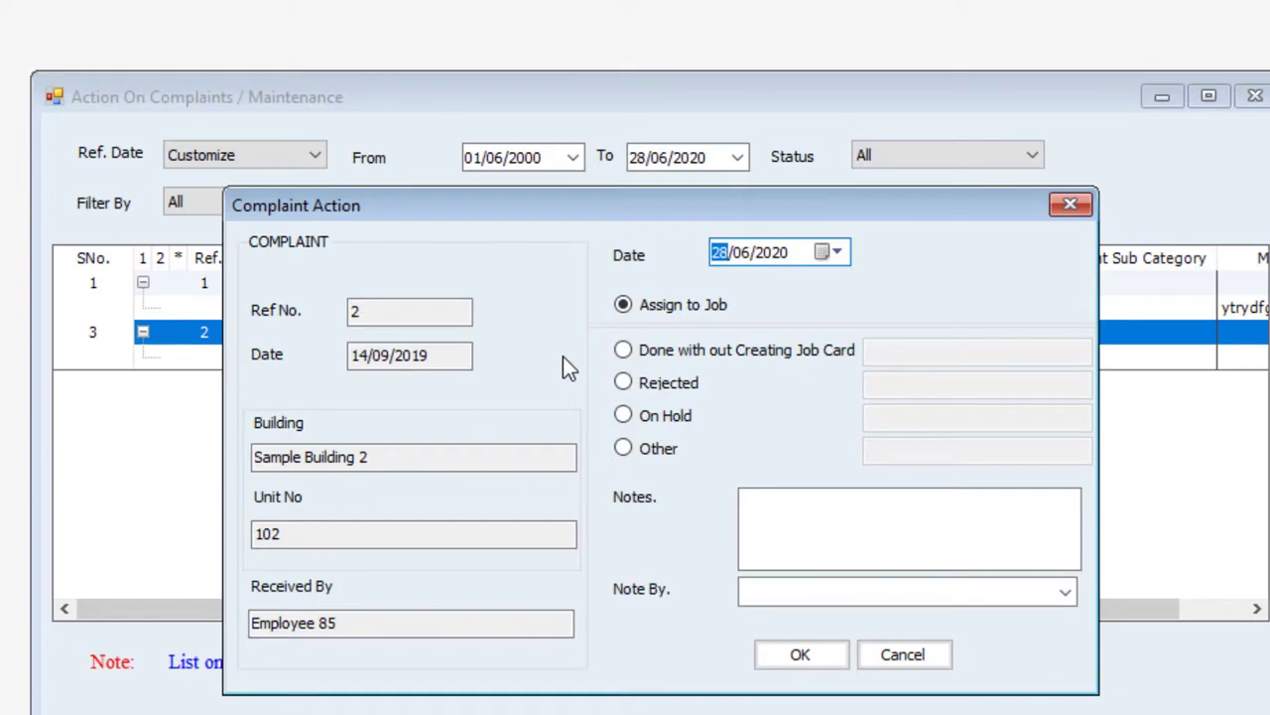
click(902, 655)
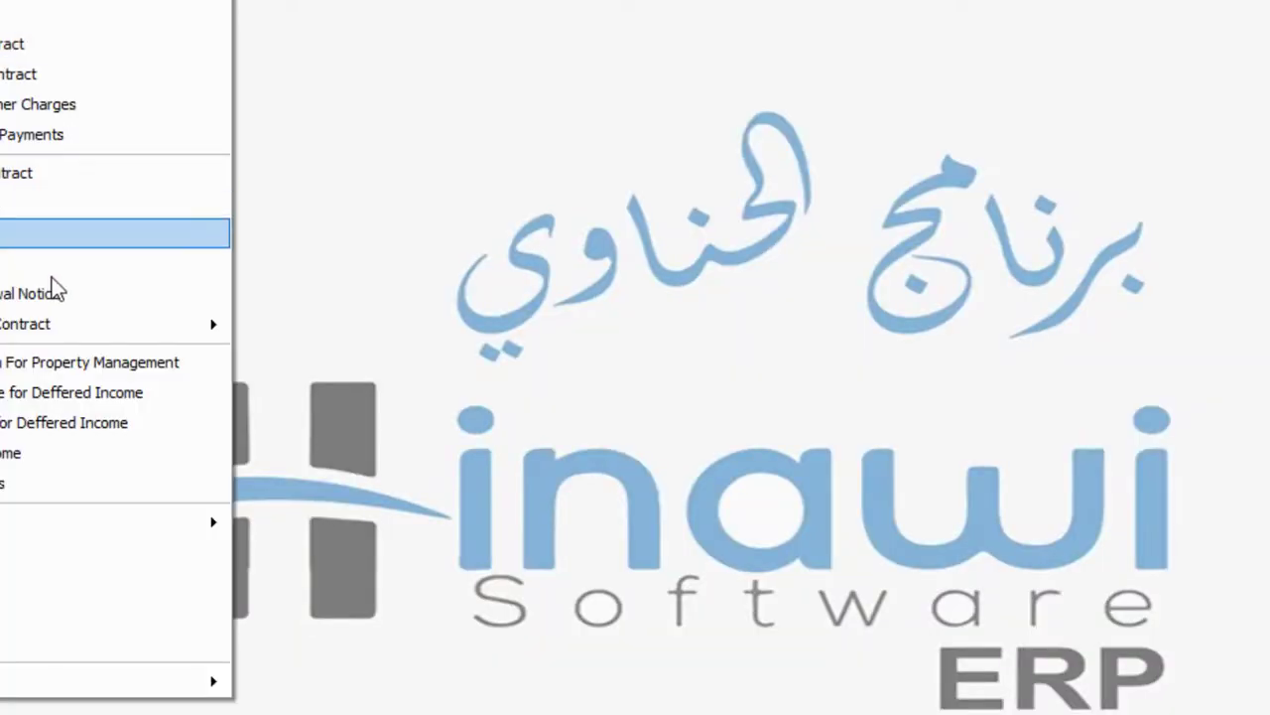
- Create a new blank job card directly, without starting from a complaint
mouse_move(161, 514)
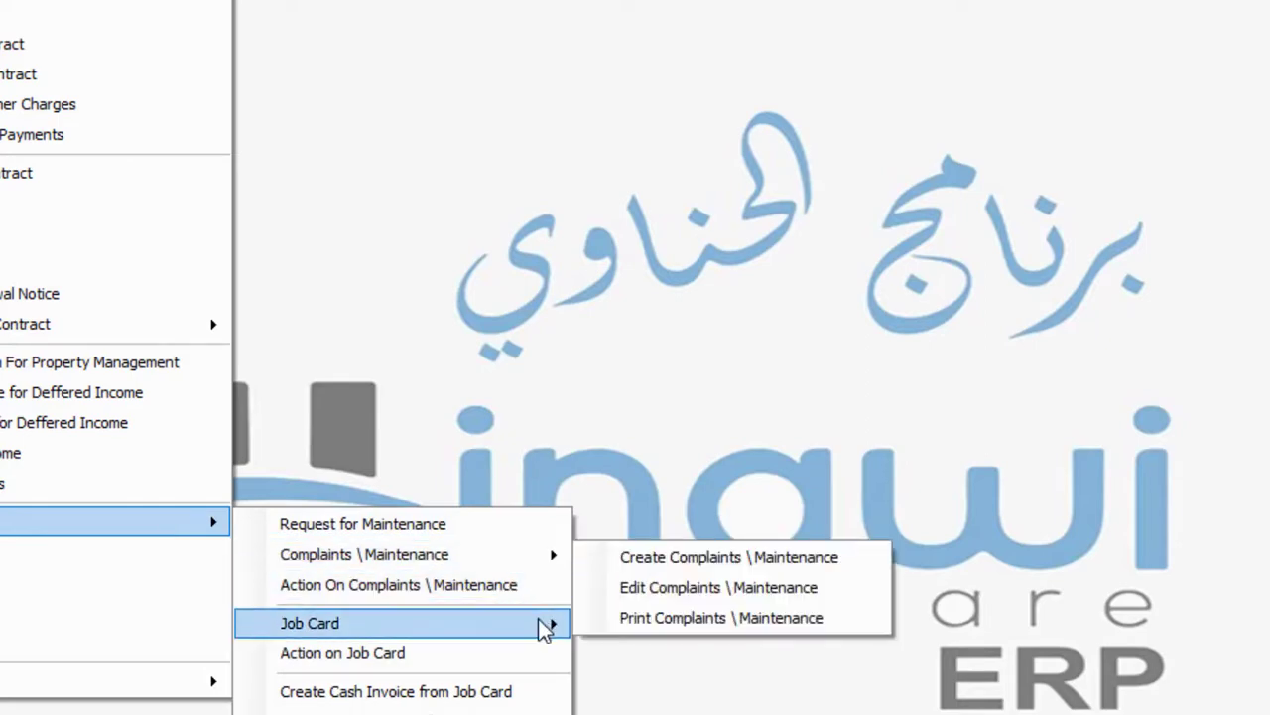
mouse_move(538, 617)
click(637, 654)
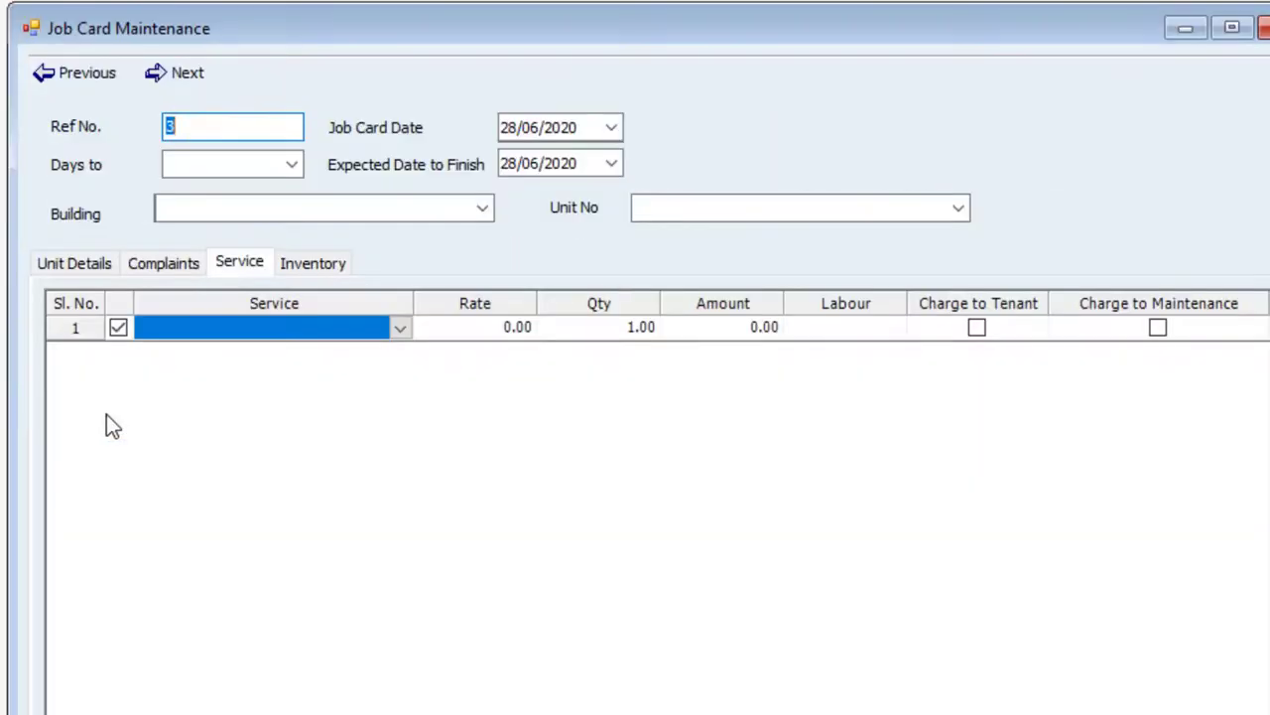
- Examine the blank job card's inventory, service, complaints and unit details sections
click(305, 266)
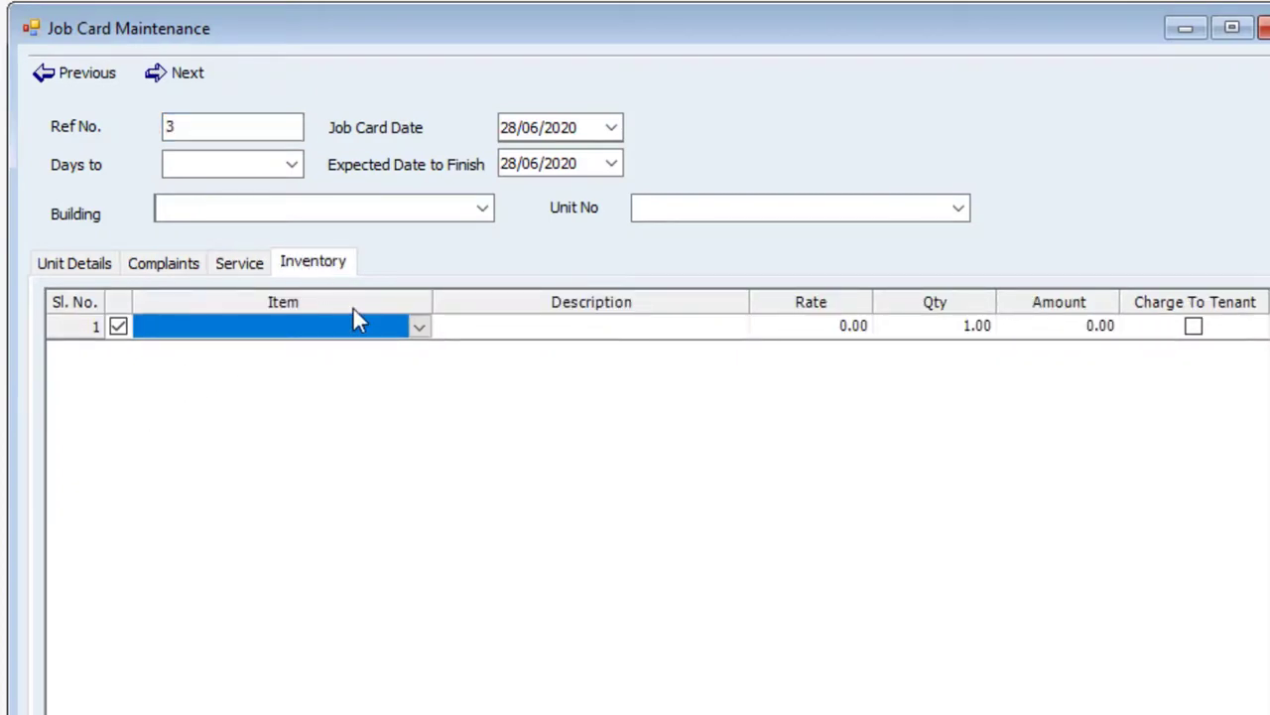
click(420, 326)
click(421, 328)
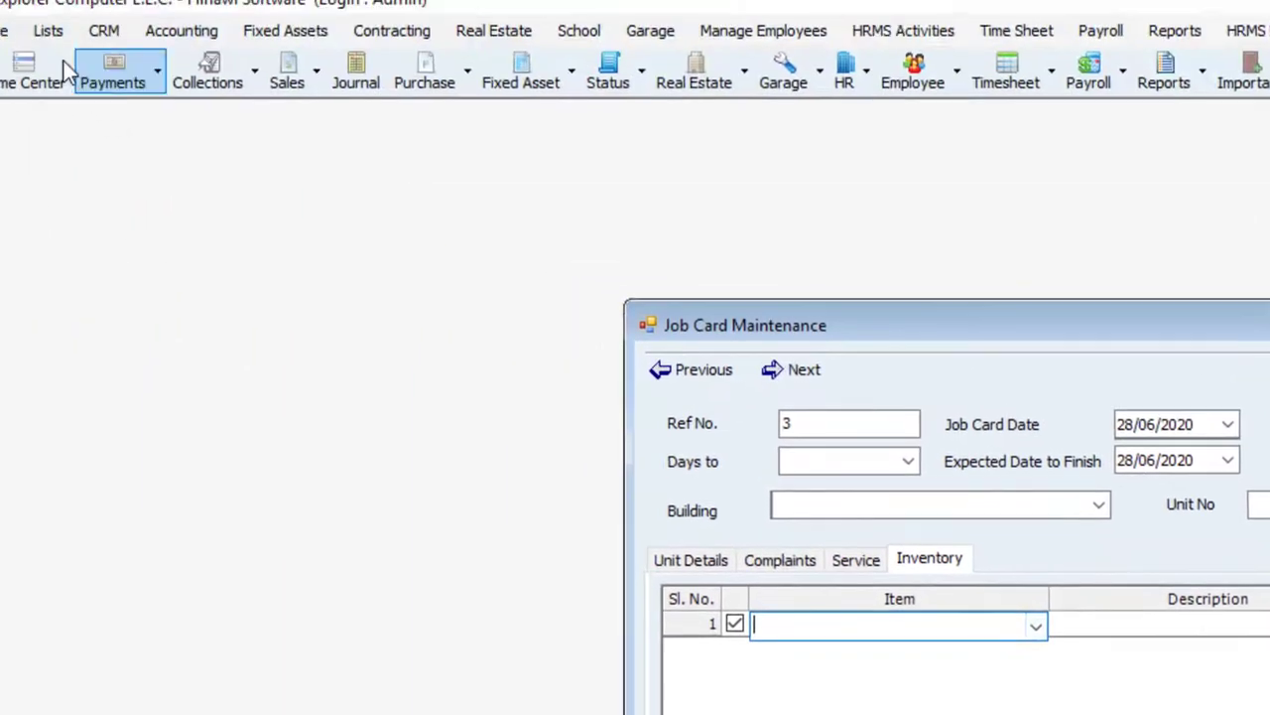
click(74, 49)
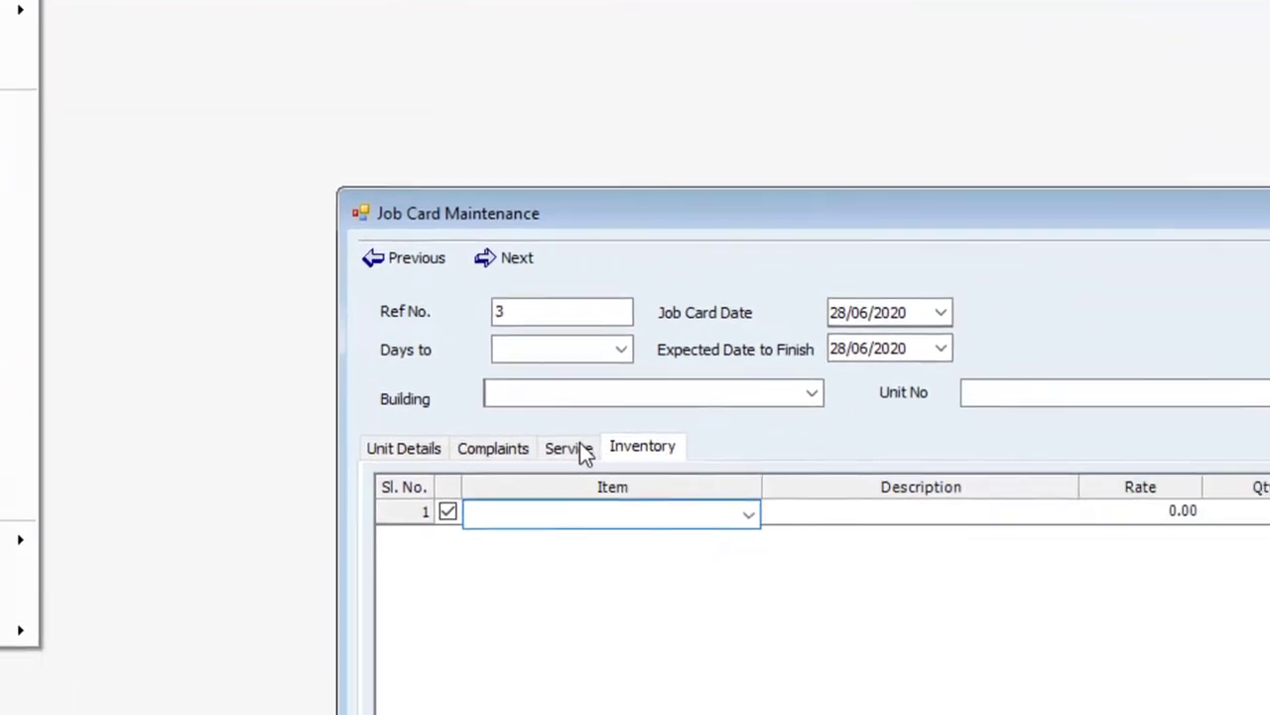
click(561, 448)
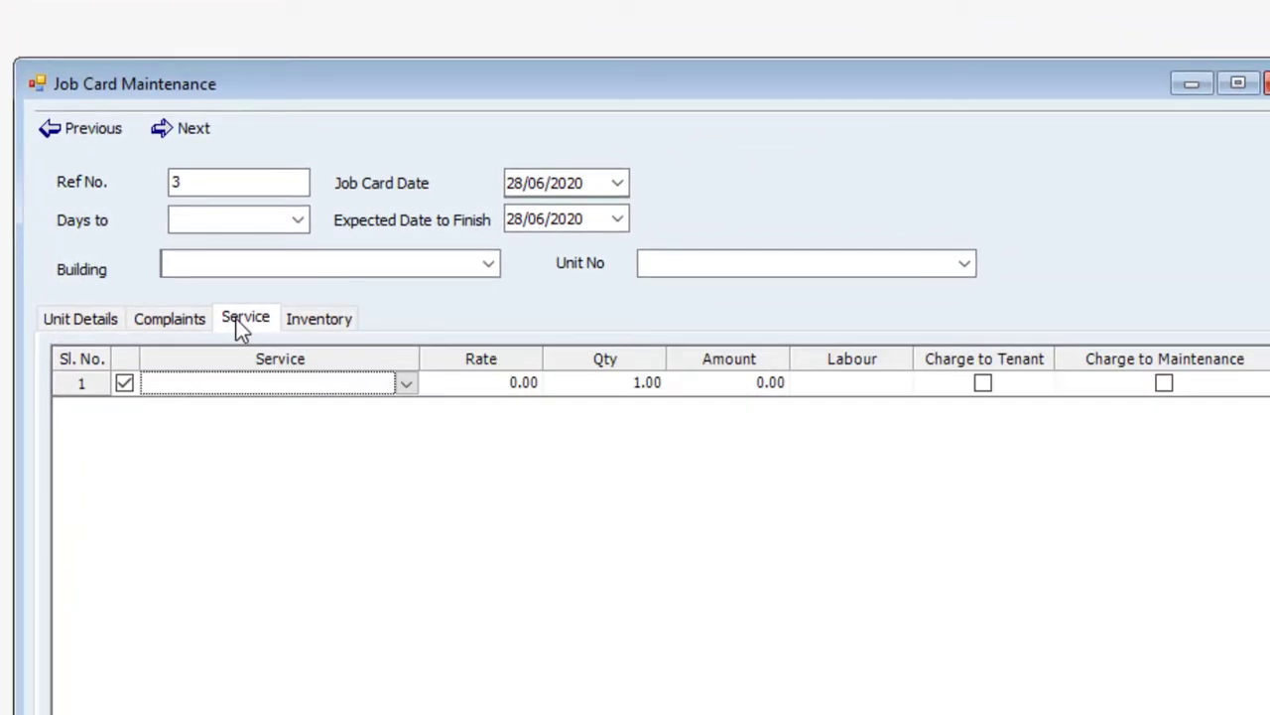
click(508, 449)
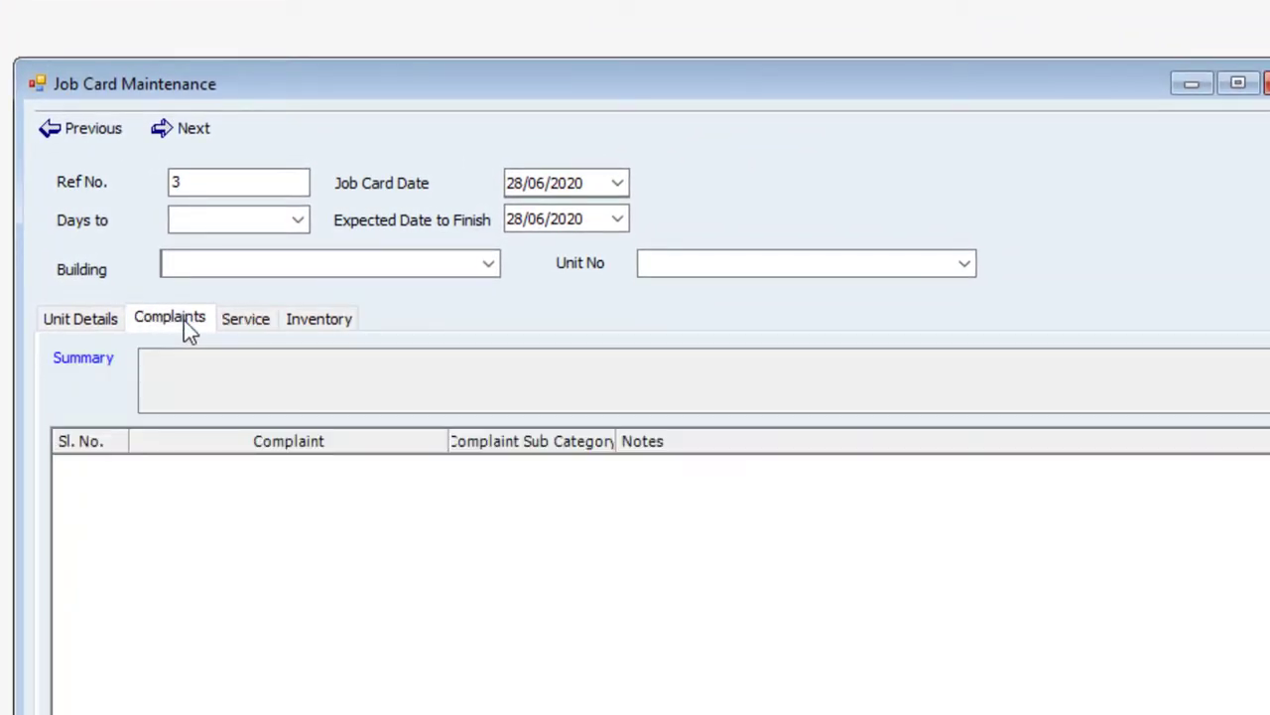
click(89, 319)
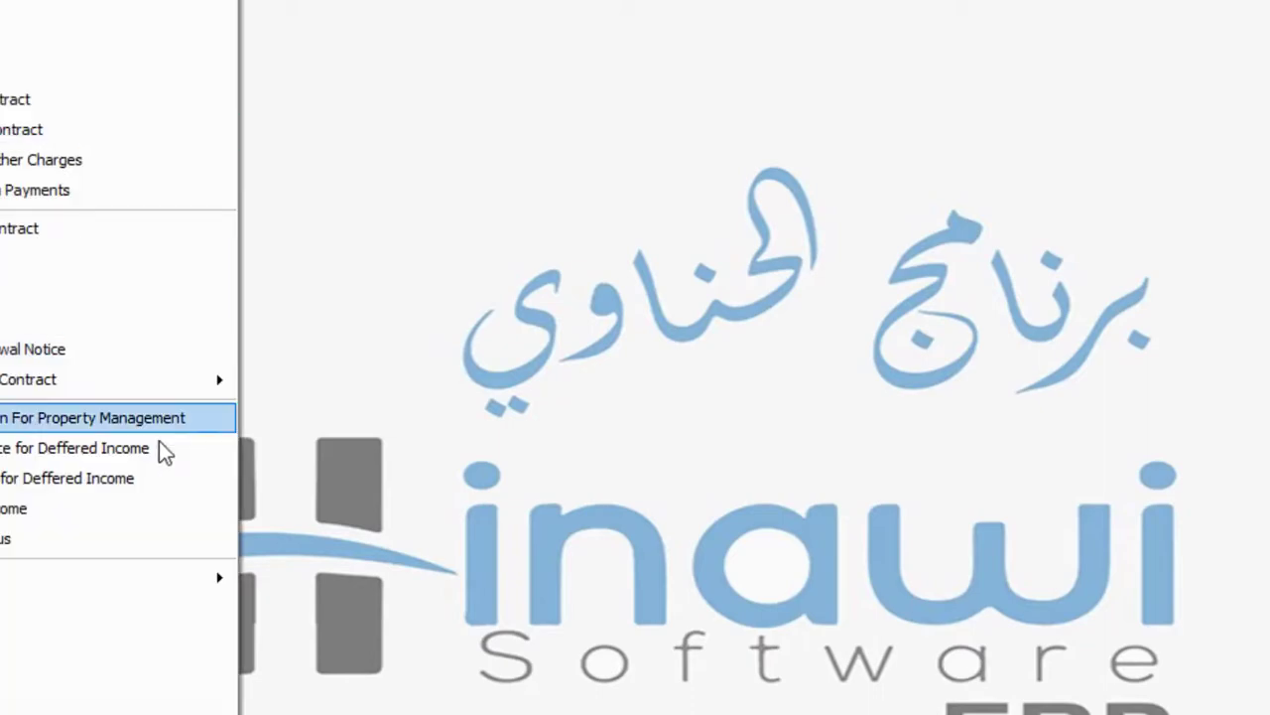
- Open a new notice for unit 101 in Sample Building 4, review its subject and details fields, and close it without saving
mouse_move(186, 581)
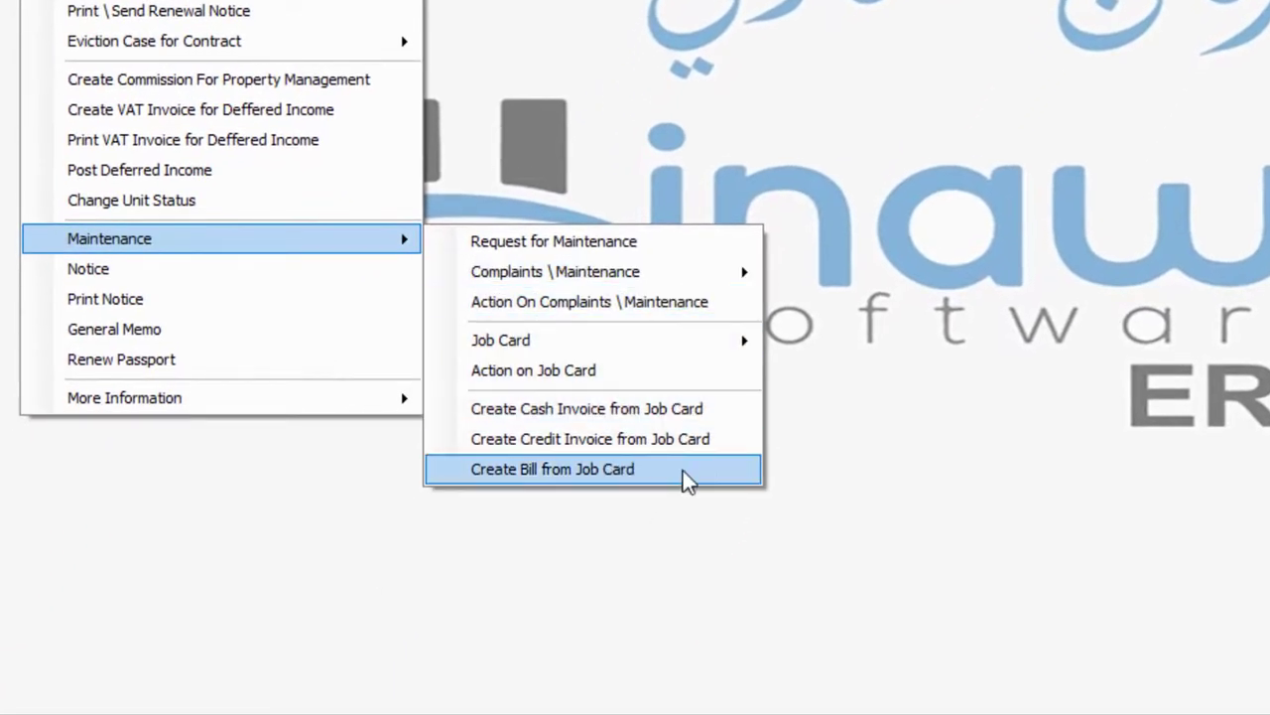
click(173, 268)
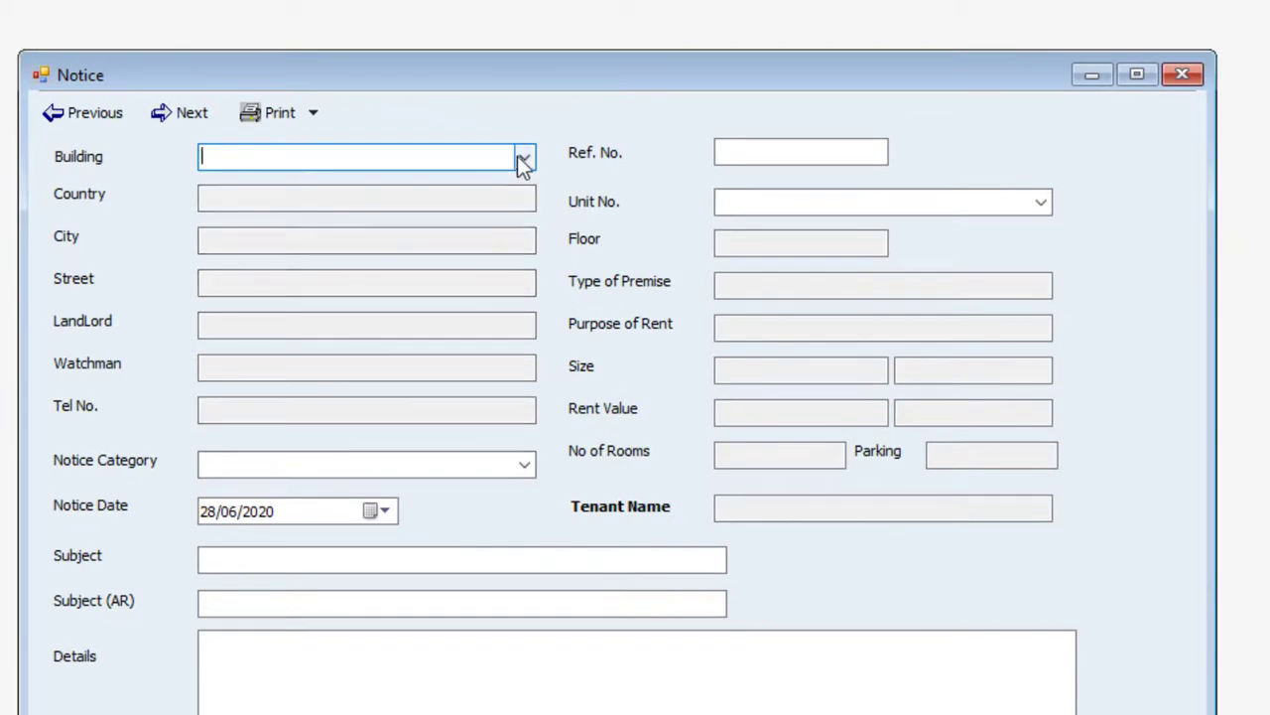
click(524, 157)
click(417, 285)
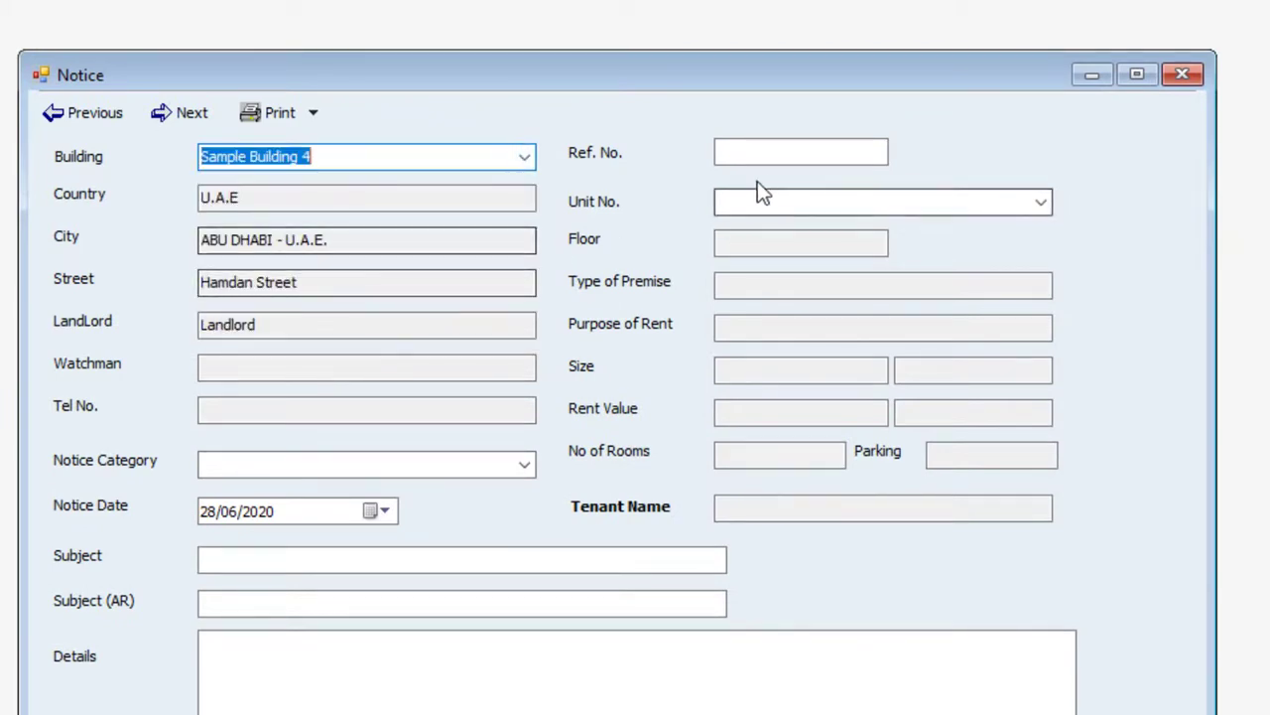
click(785, 153)
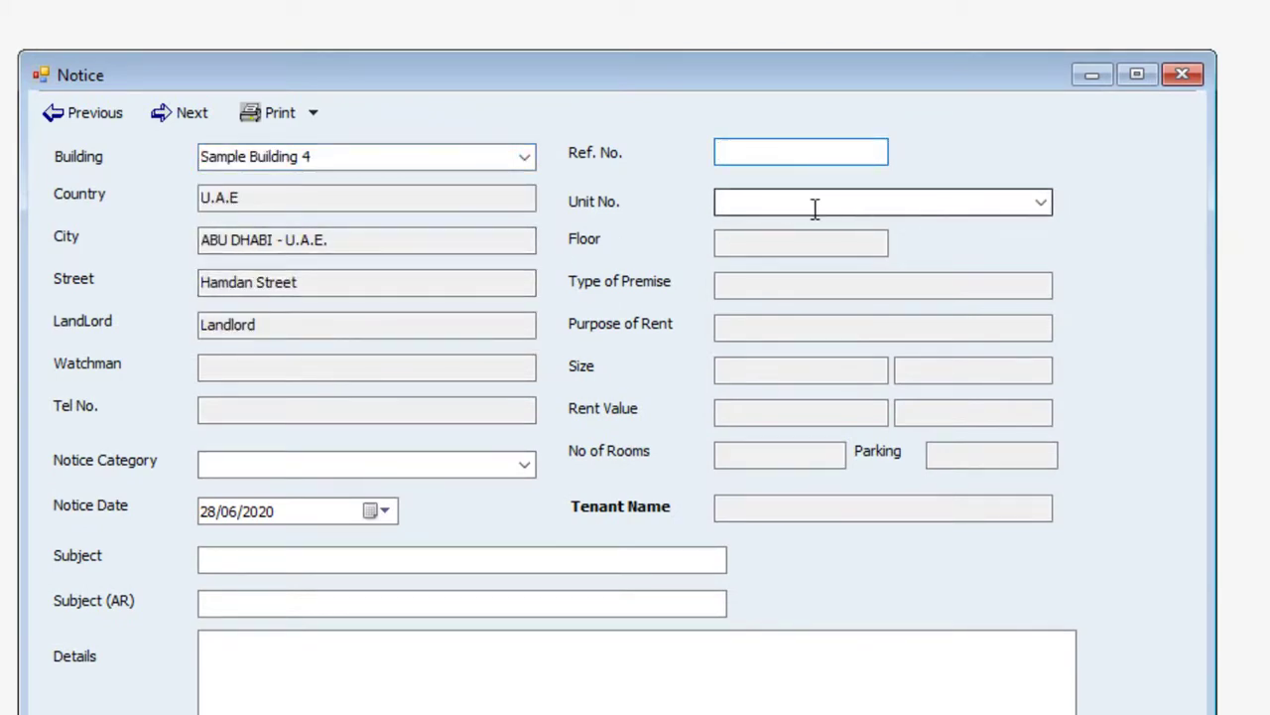
click(1041, 203)
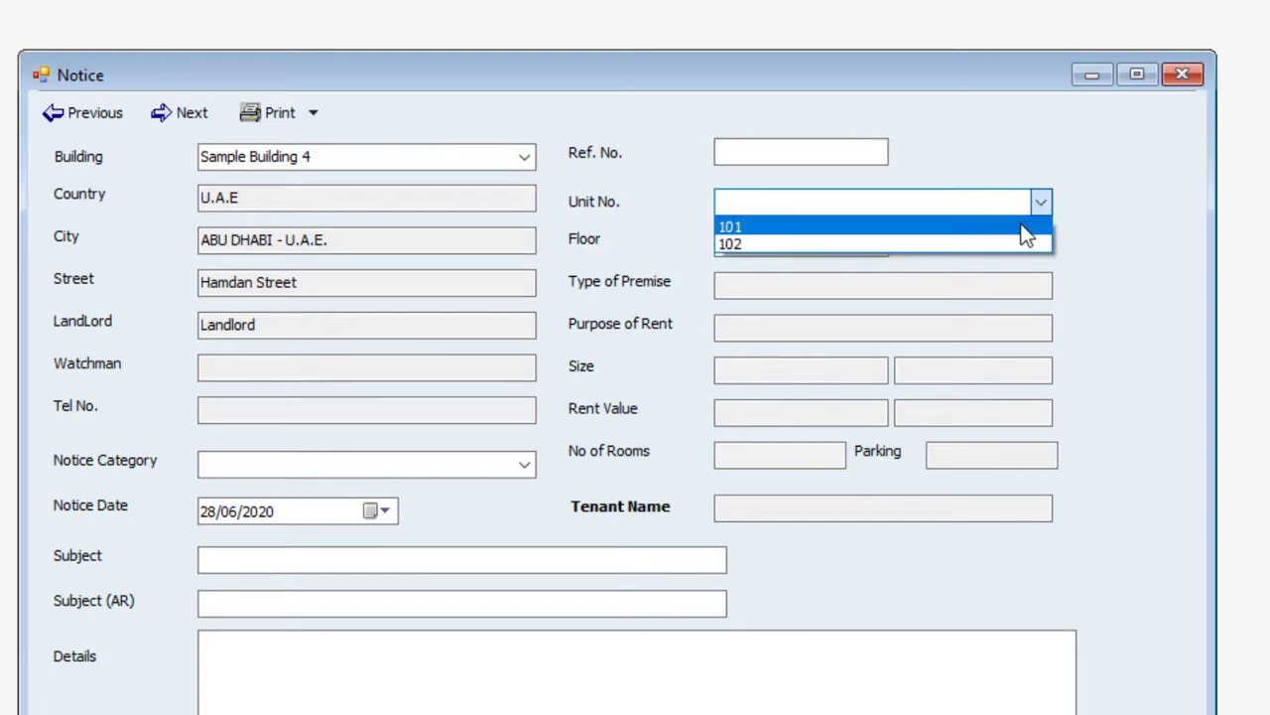
click(943, 222)
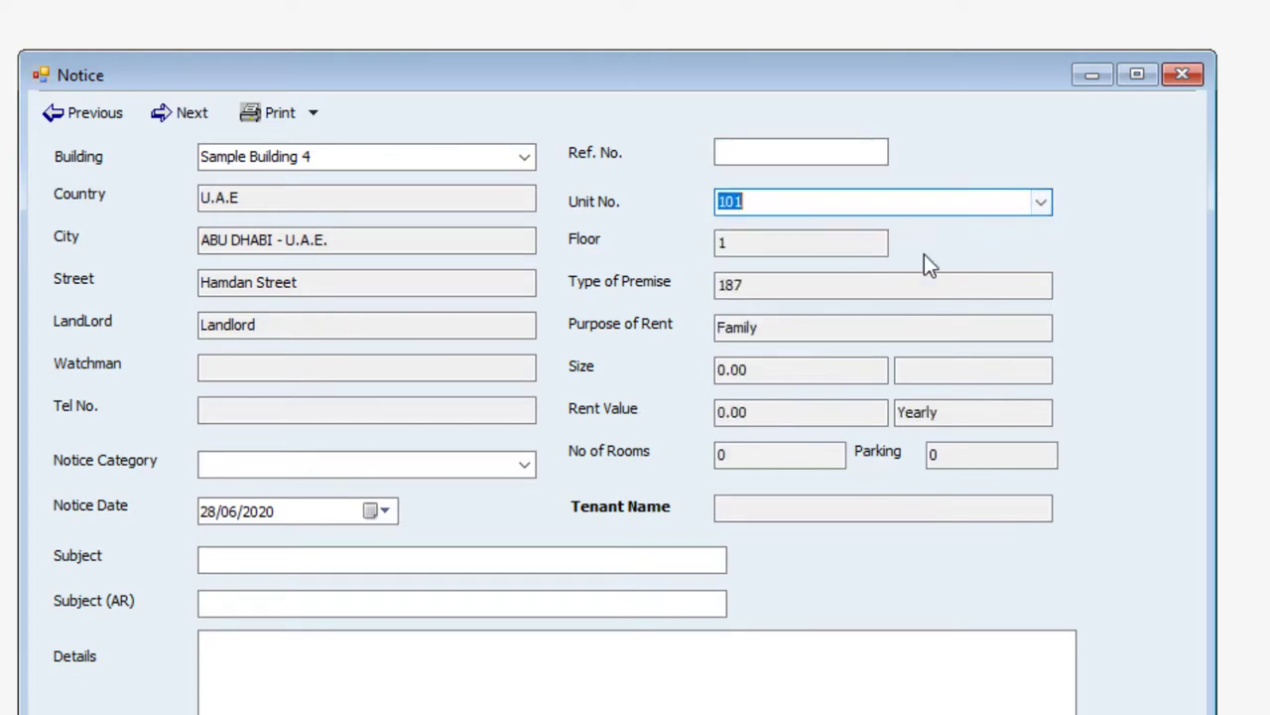
click(264, 564)
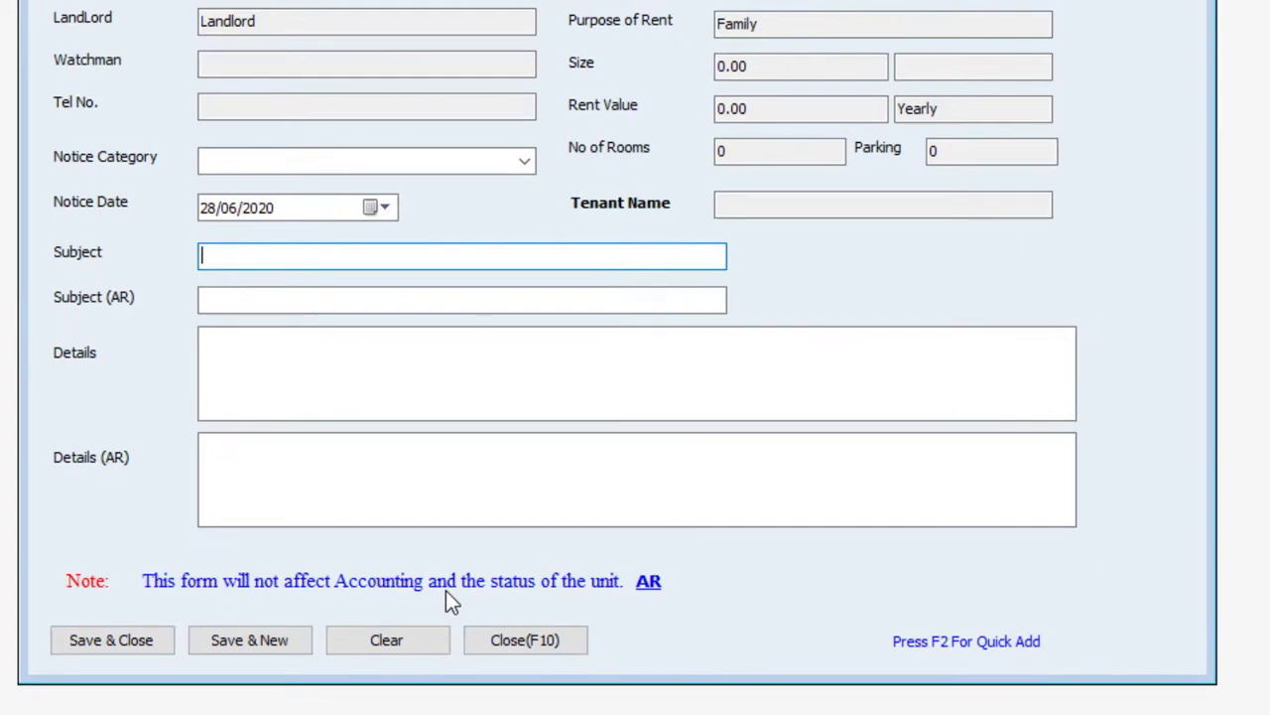
click(527, 644)
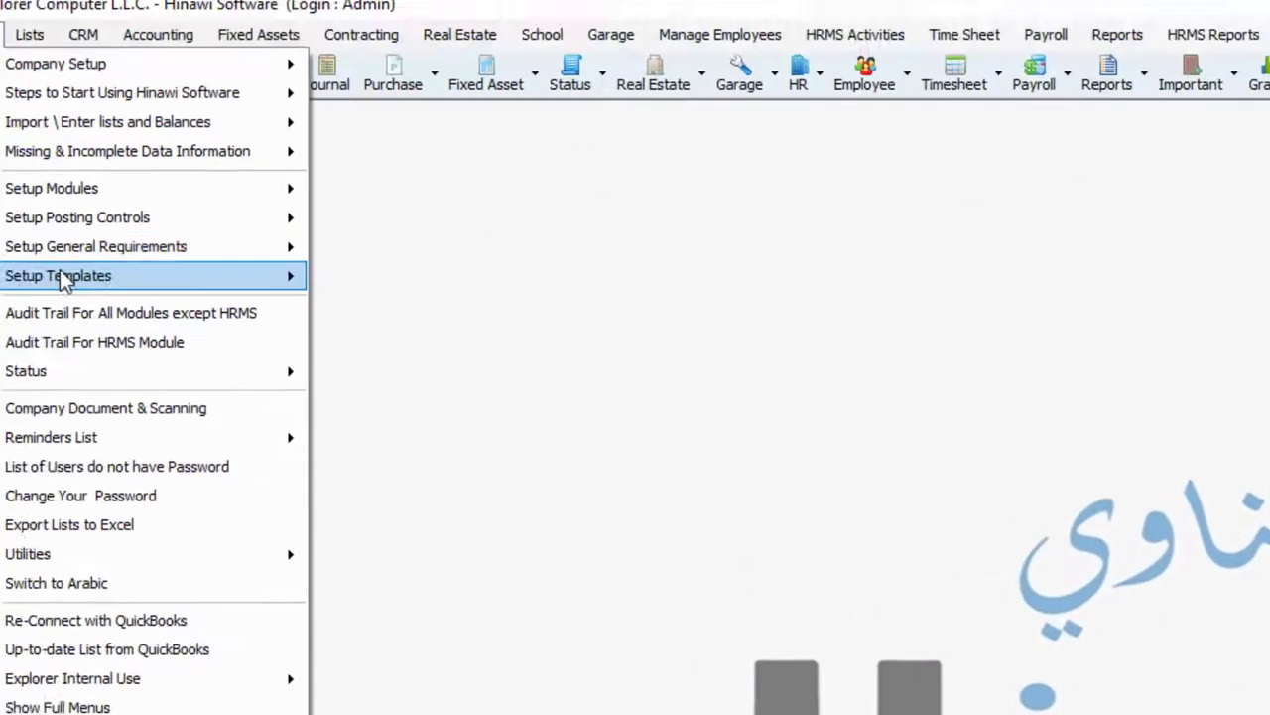
- Open the real estate notice templates and create a new template named Notice
mouse_move(113, 326)
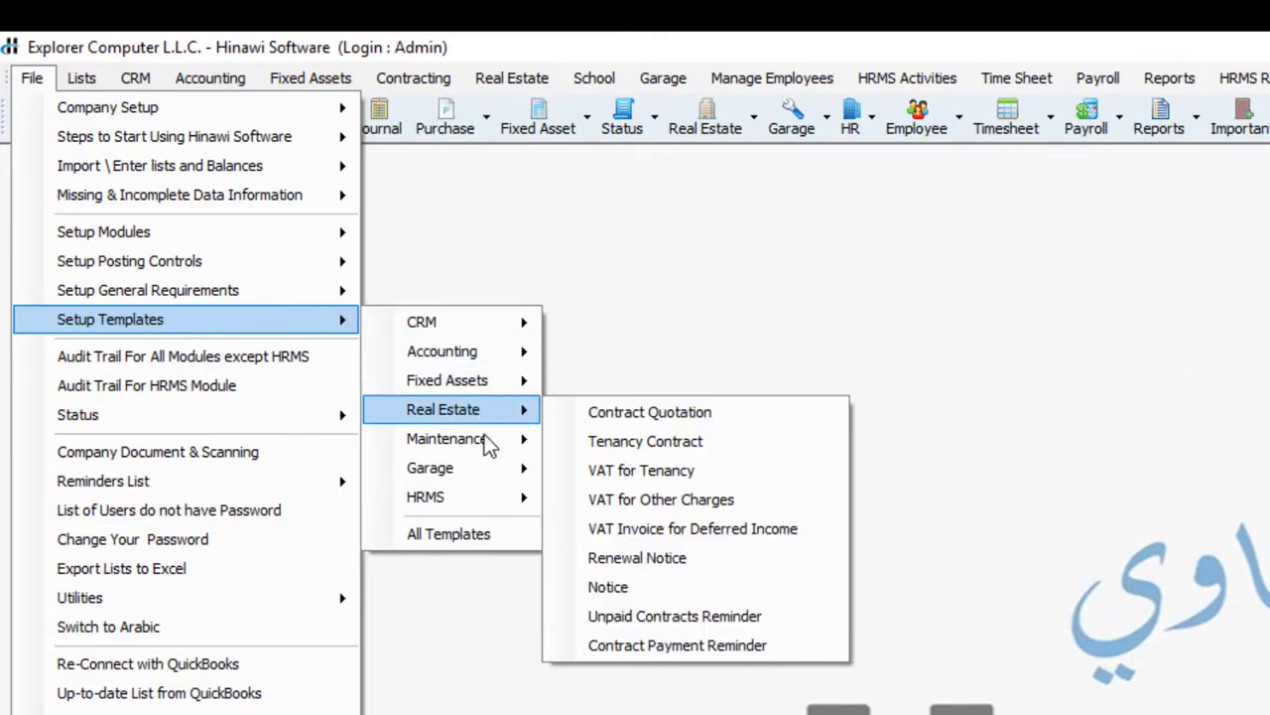
mouse_move(489, 449)
mouse_move(675, 479)
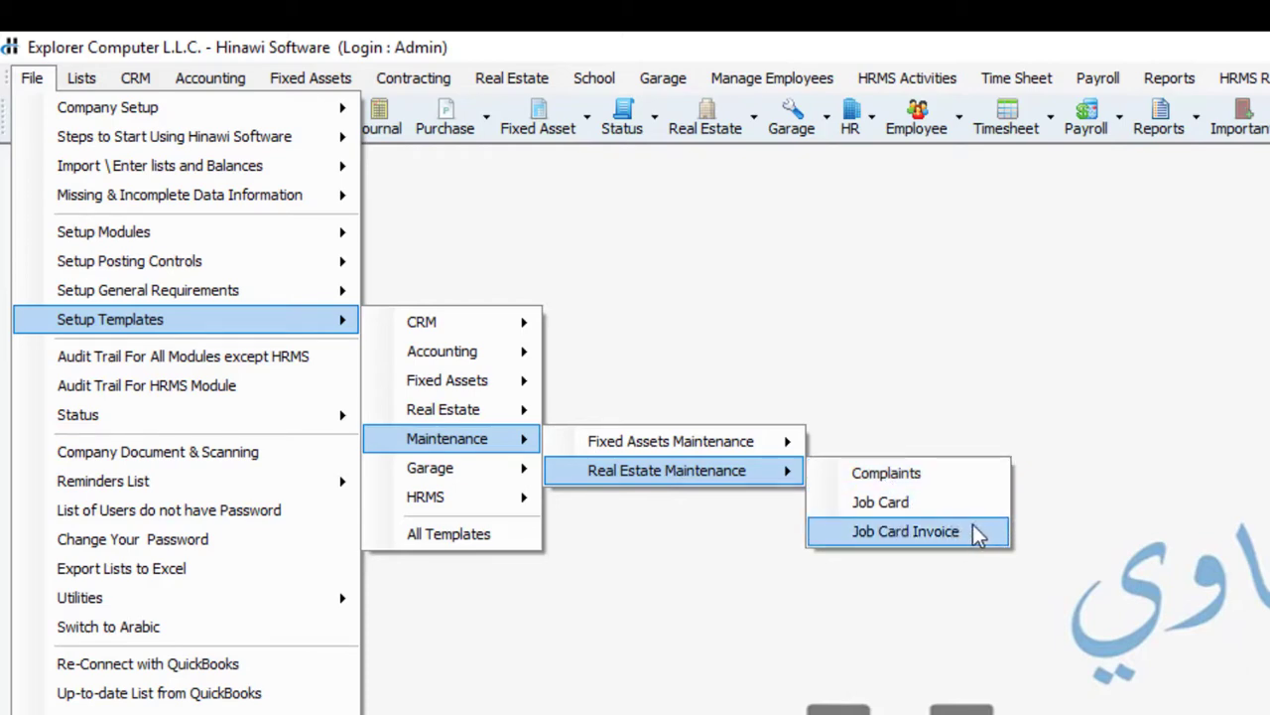
mouse_move(484, 421)
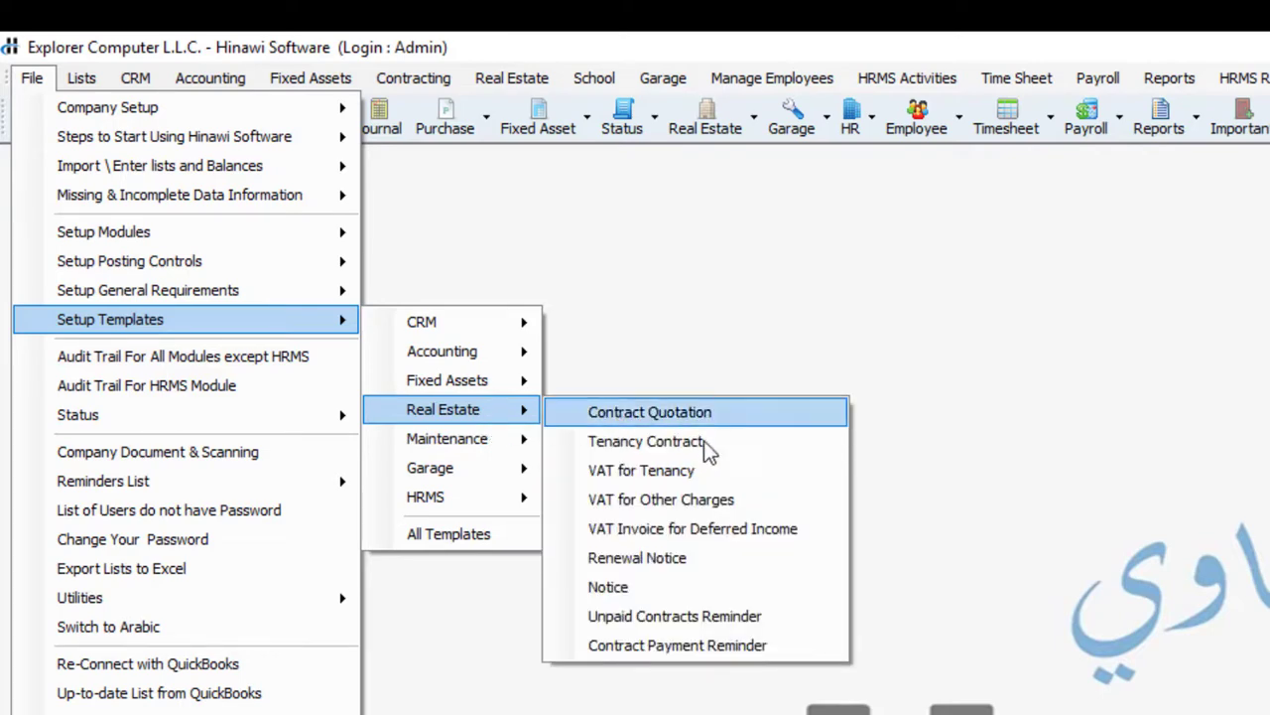
click(722, 591)
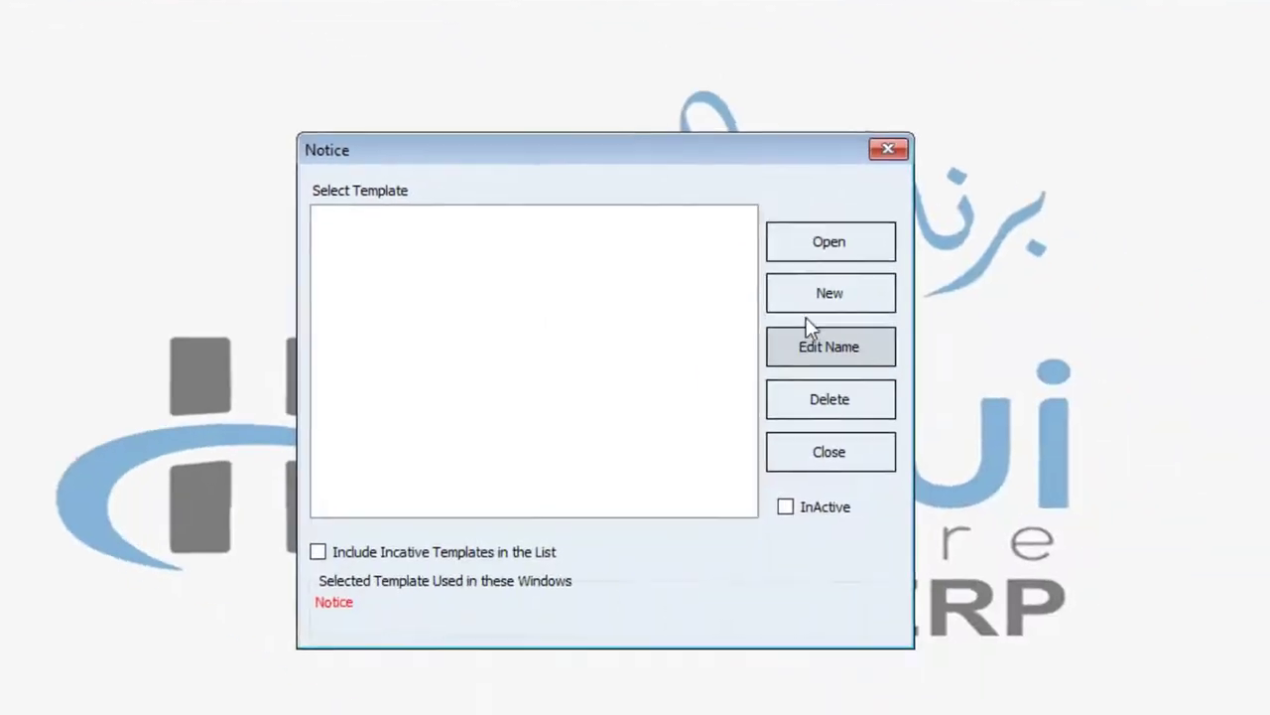
click(822, 298)
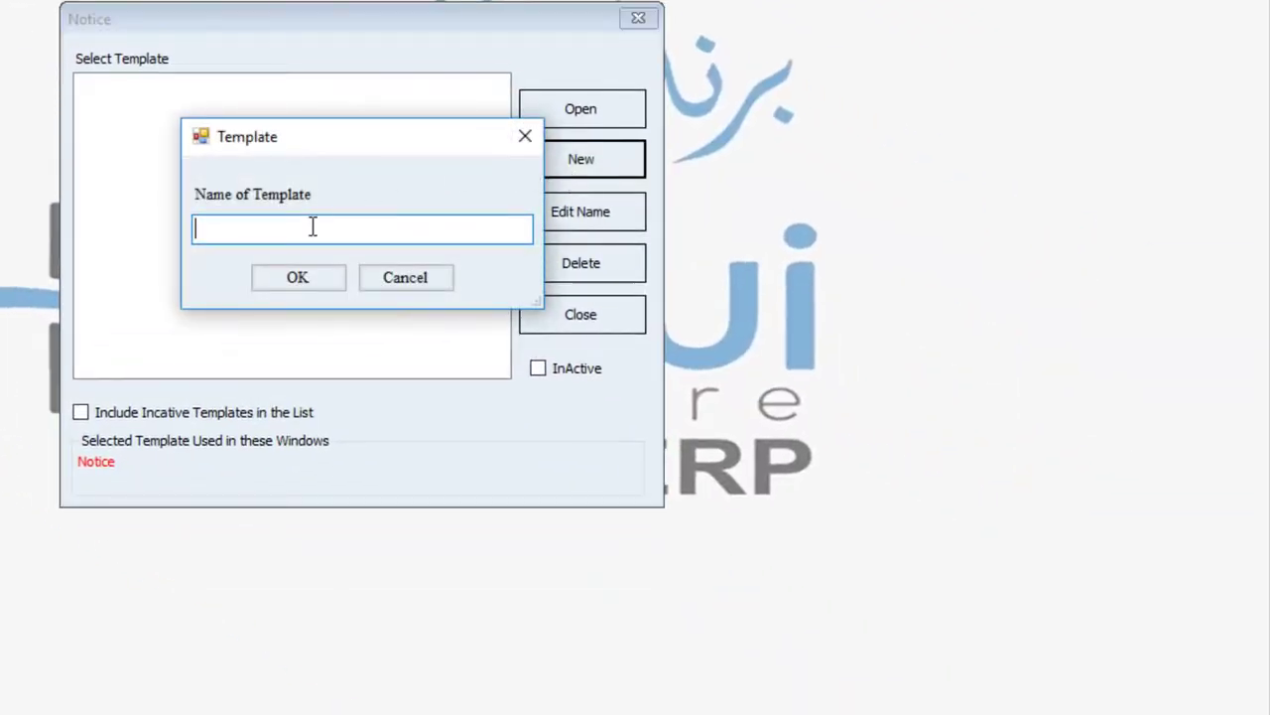
text(Notice)
click(310, 279)
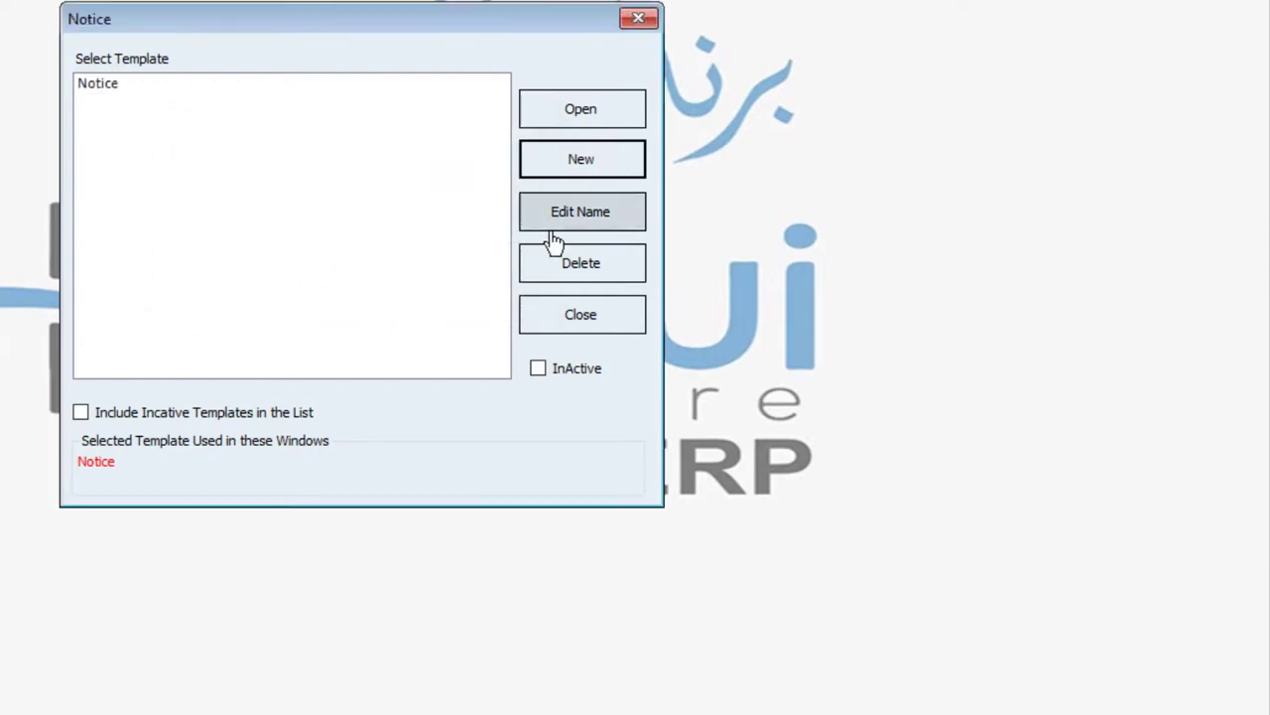
- Open the Notice template in design view
click(312, 99)
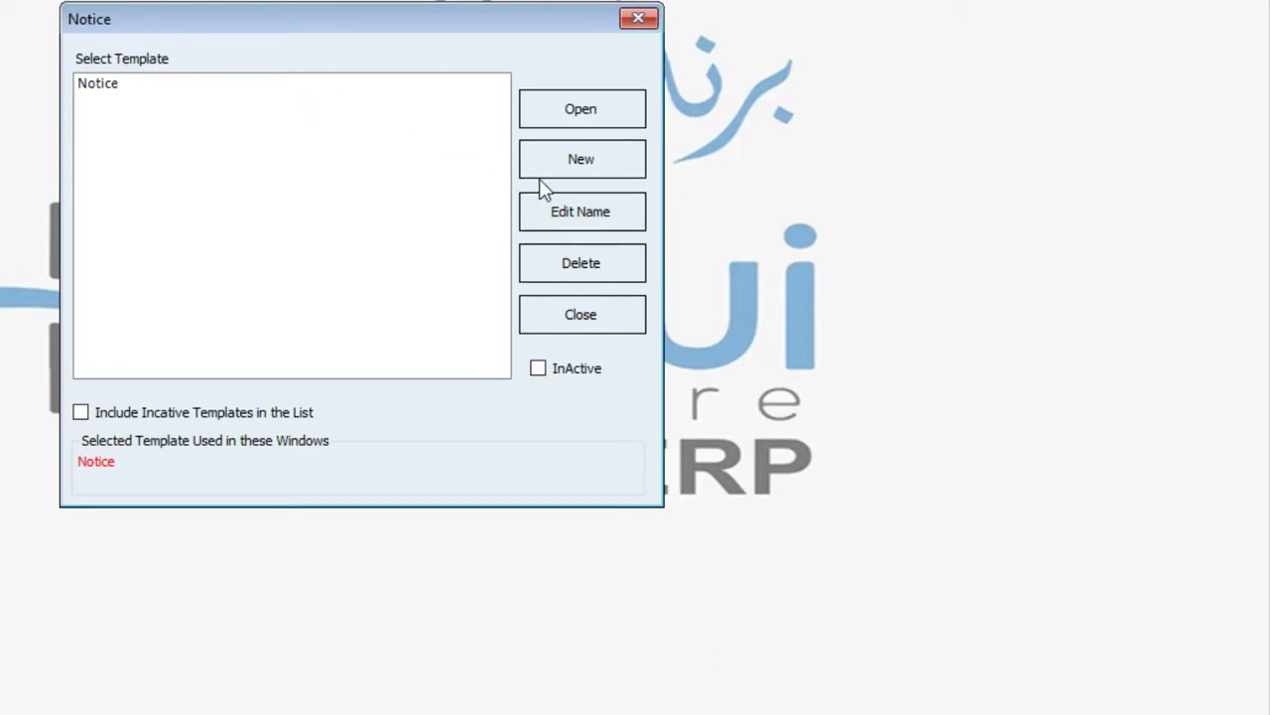
click(568, 120)
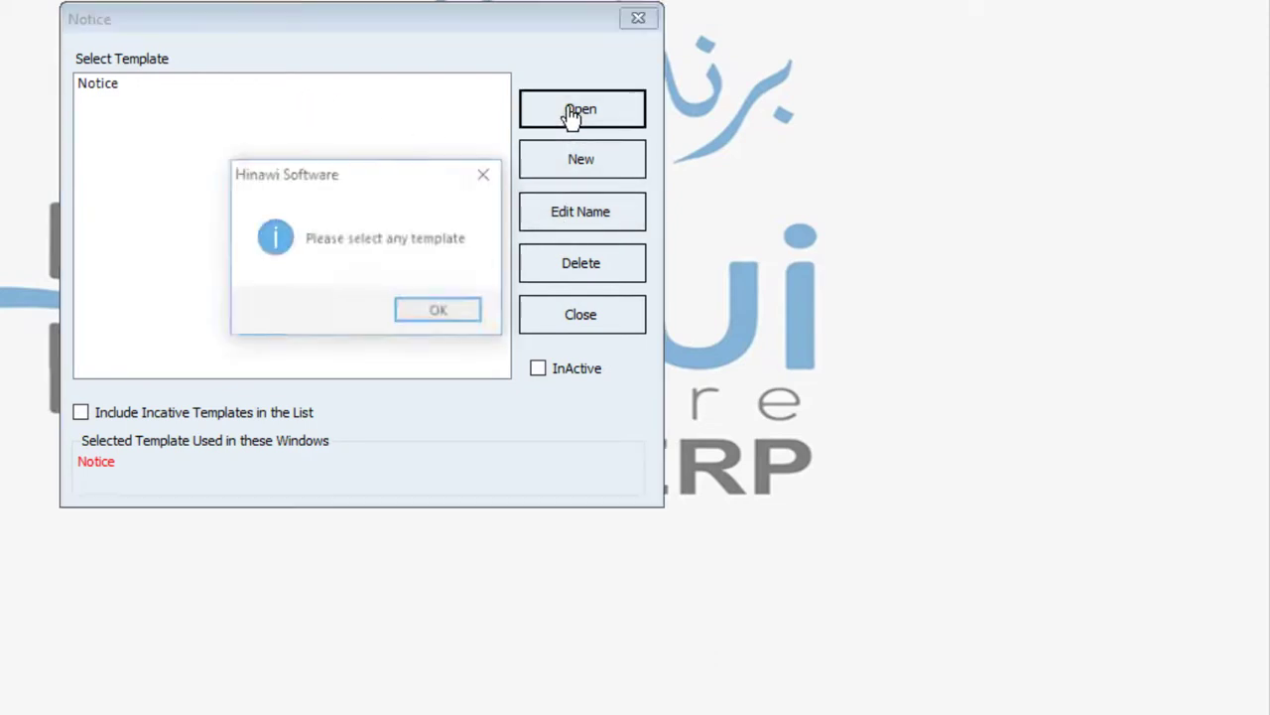
click(421, 316)
double_click(130, 85)
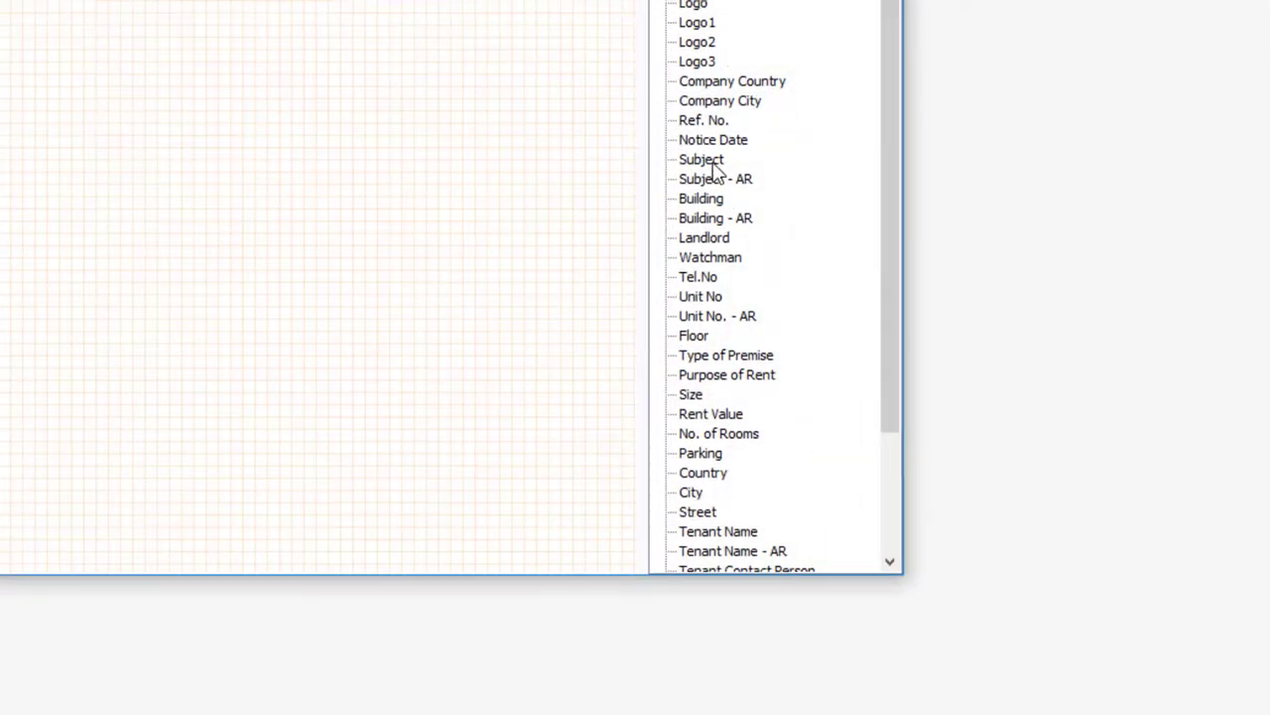
- Add the Subject field near the top of the template and the Landlord field below it to the right
drag(698, 158, 0, 0)
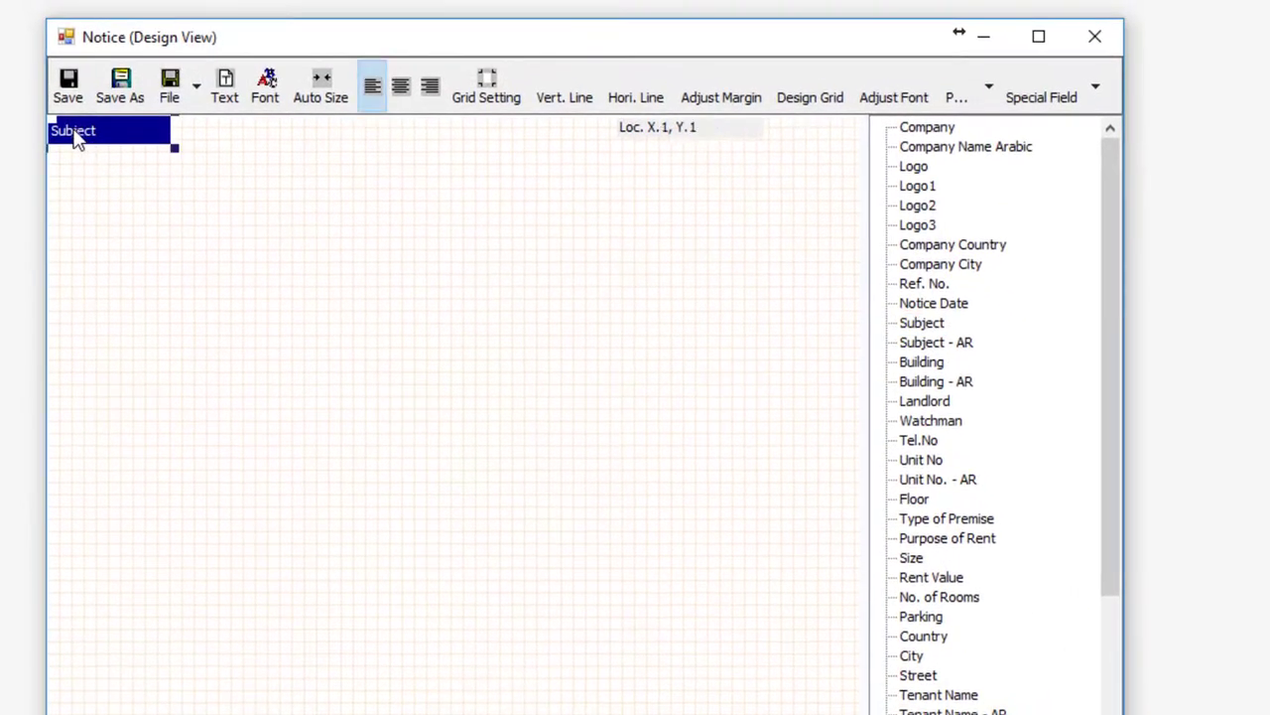
drag(77, 141, 325, 178)
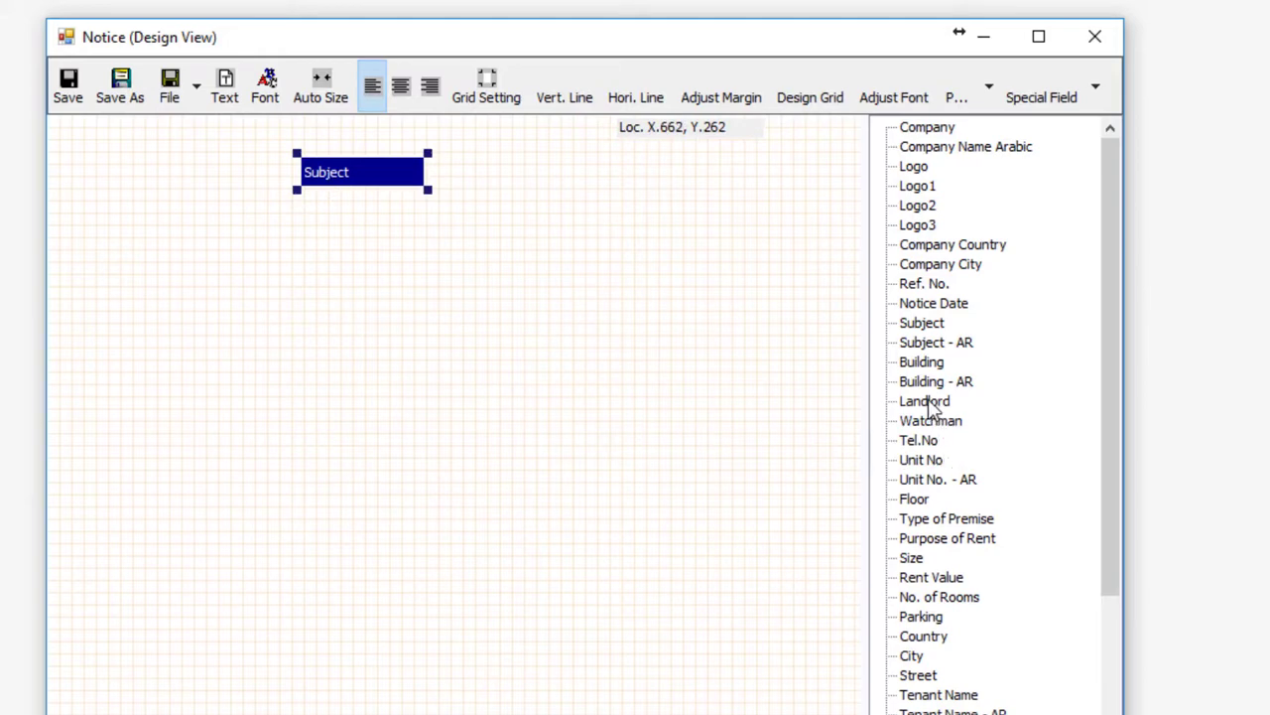
drag(925, 401, 133, 181)
drag(114, 132, 548, 225)
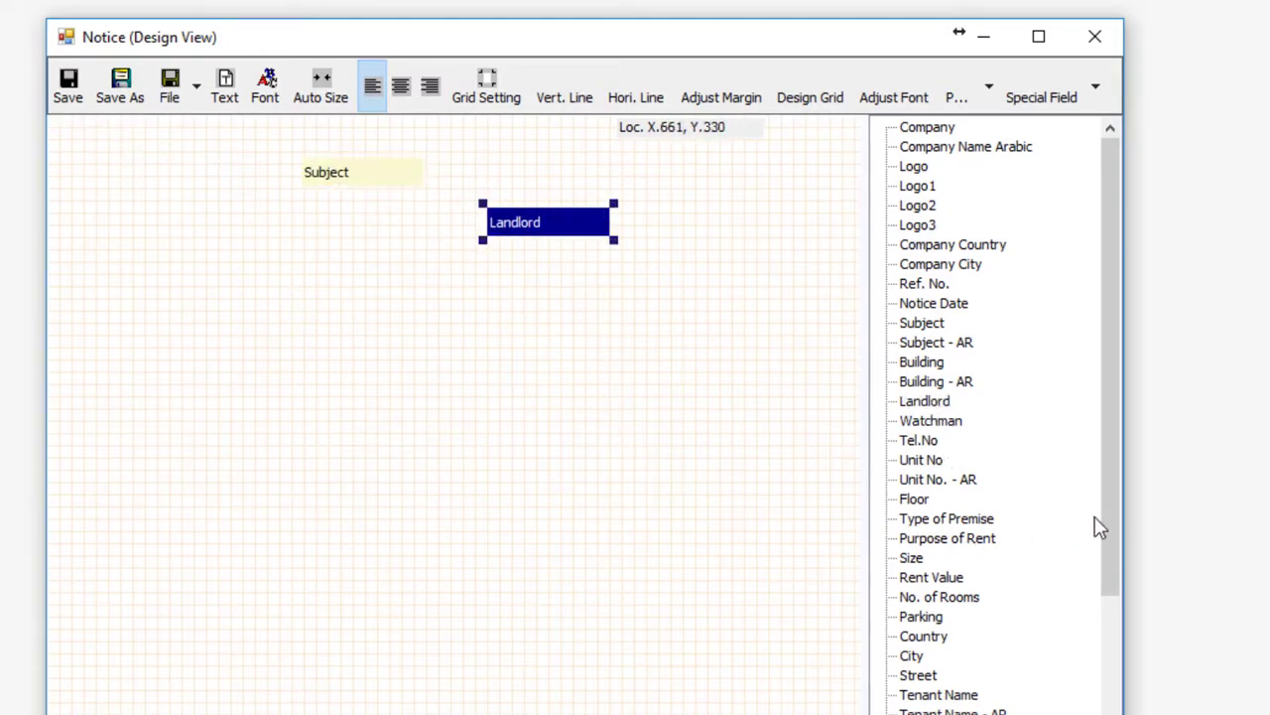
- Add the Tenant Name field below Subject on the left and the Tenant Alt. Phone field lower on the right
drag(1112, 570, 1113, 673)
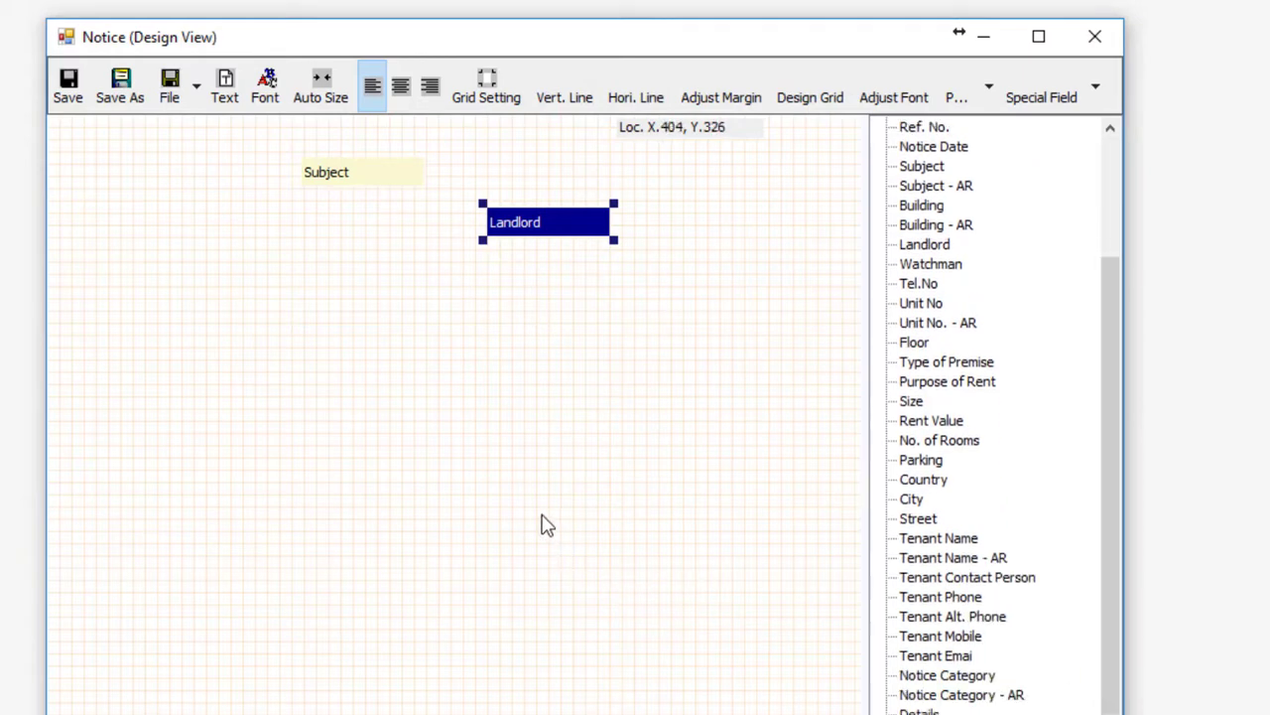
double_click(933, 538)
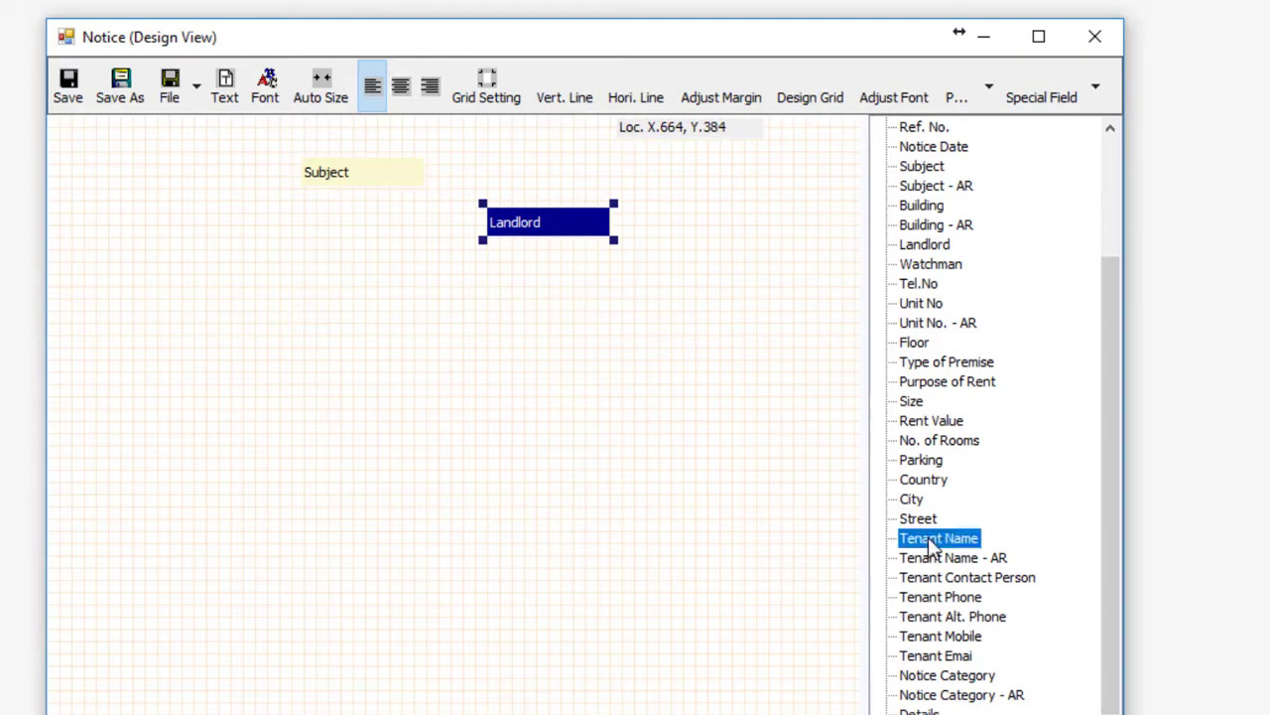
drag(148, 139, 288, 336)
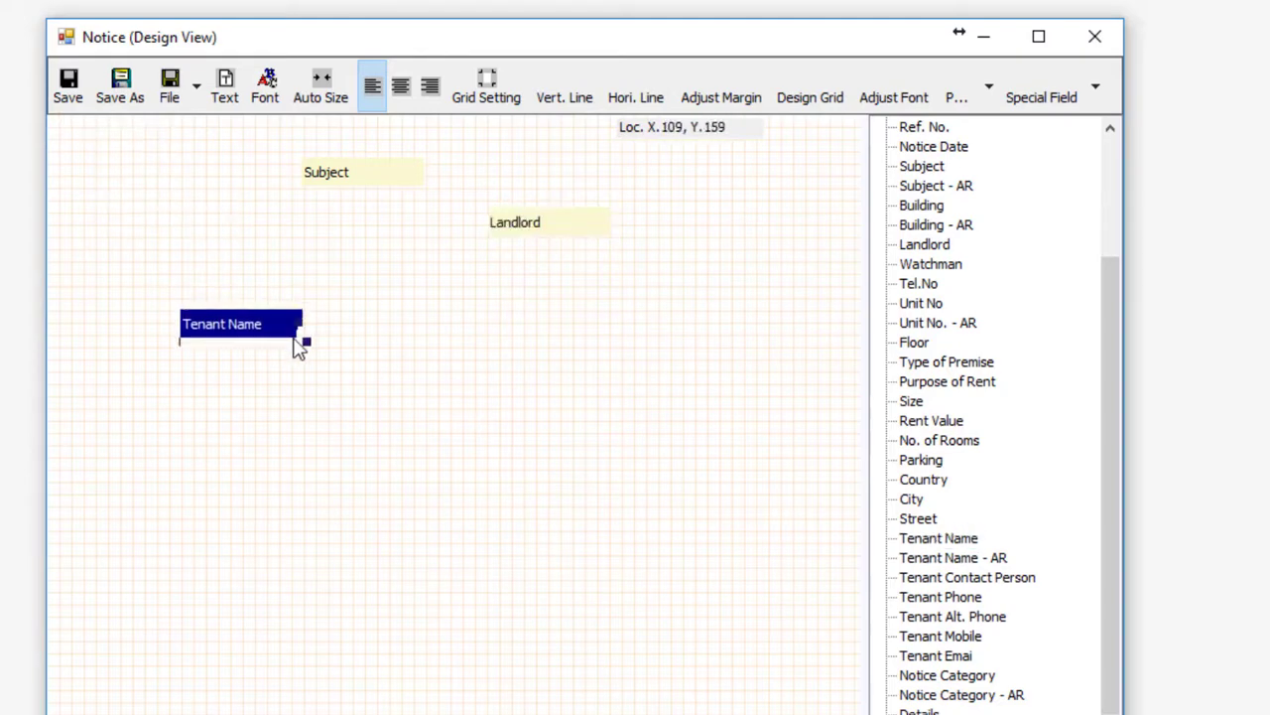
double_click(953, 616)
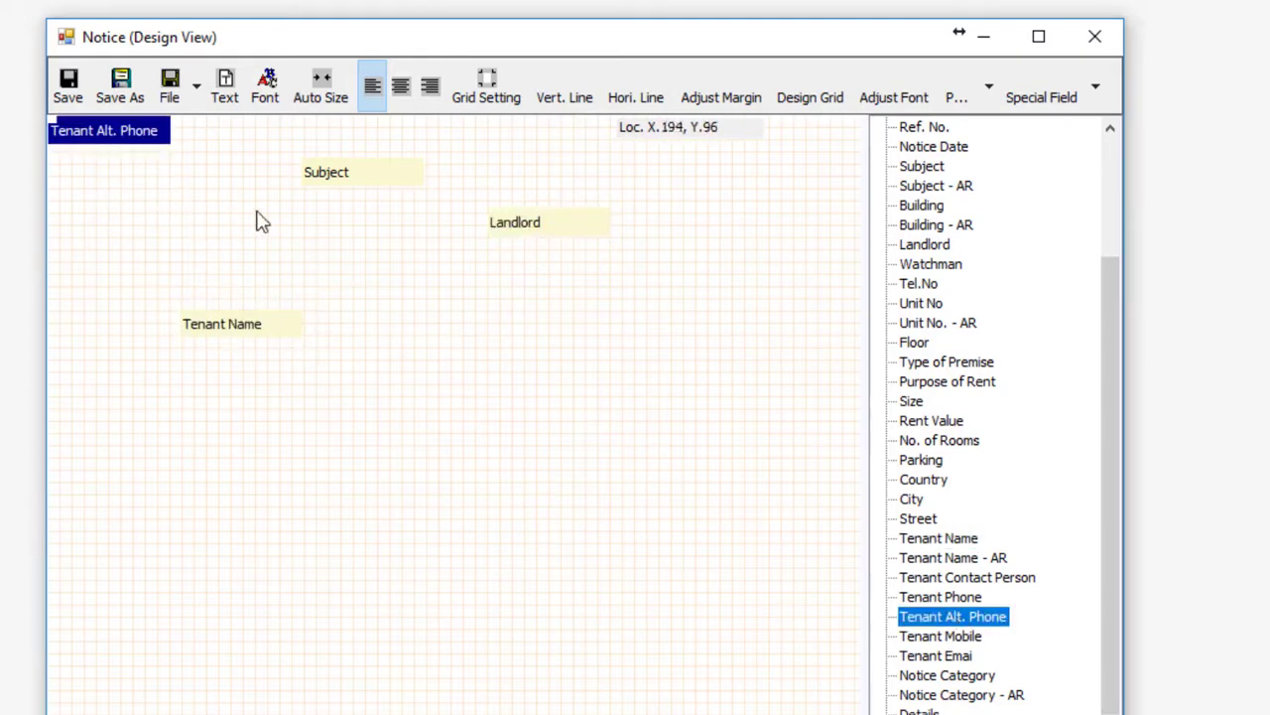
drag(165, 142, 640, 433)
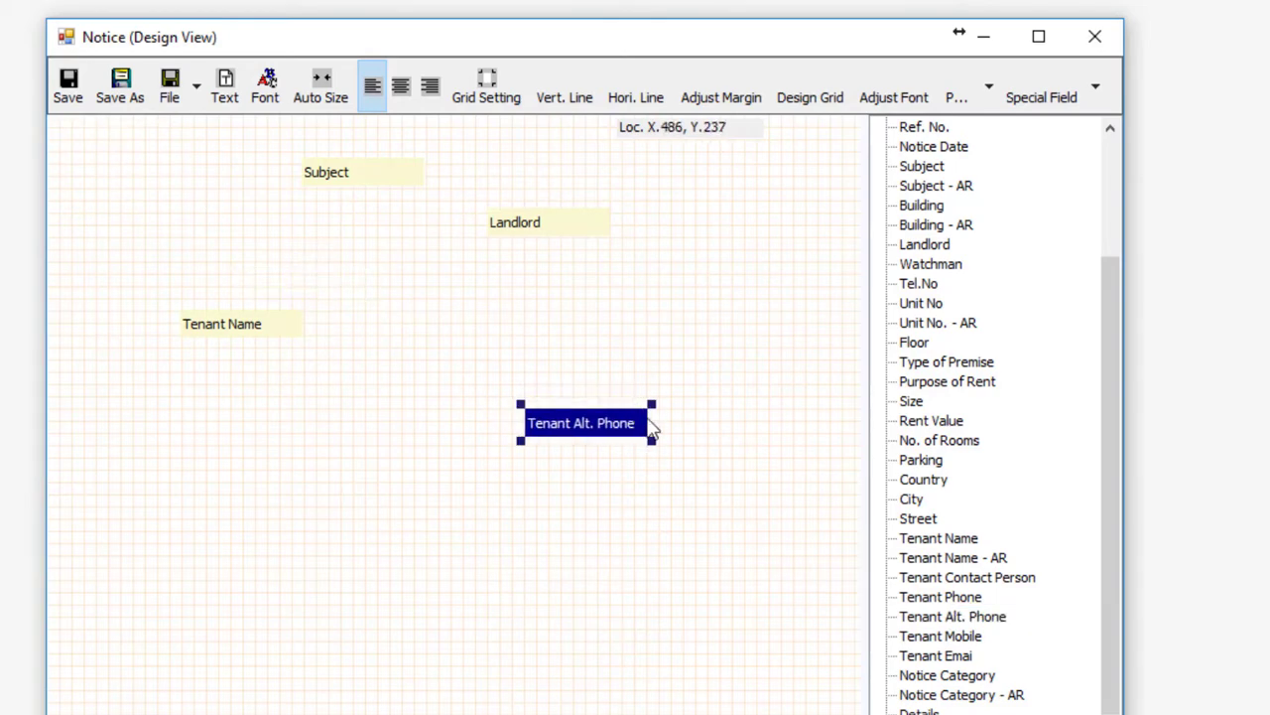
- Save the Notice template's layout and close both the design view and the notice template list
click(1097, 36)
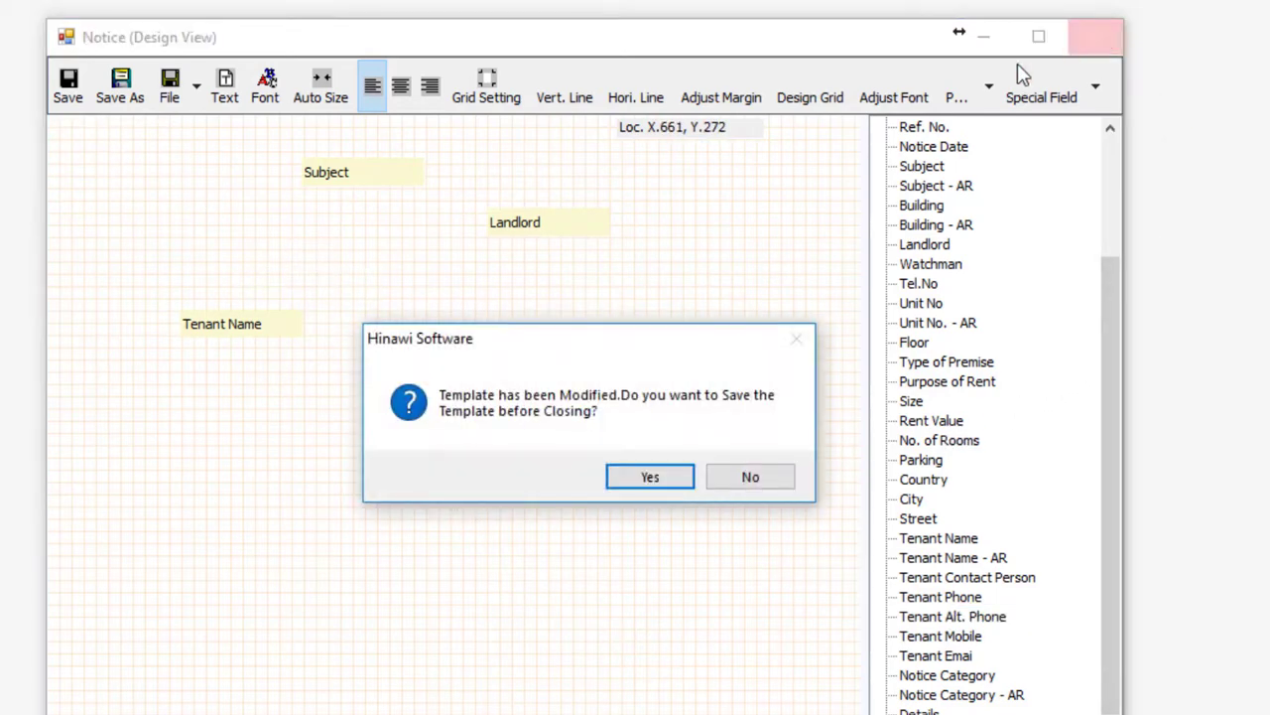
click(635, 477)
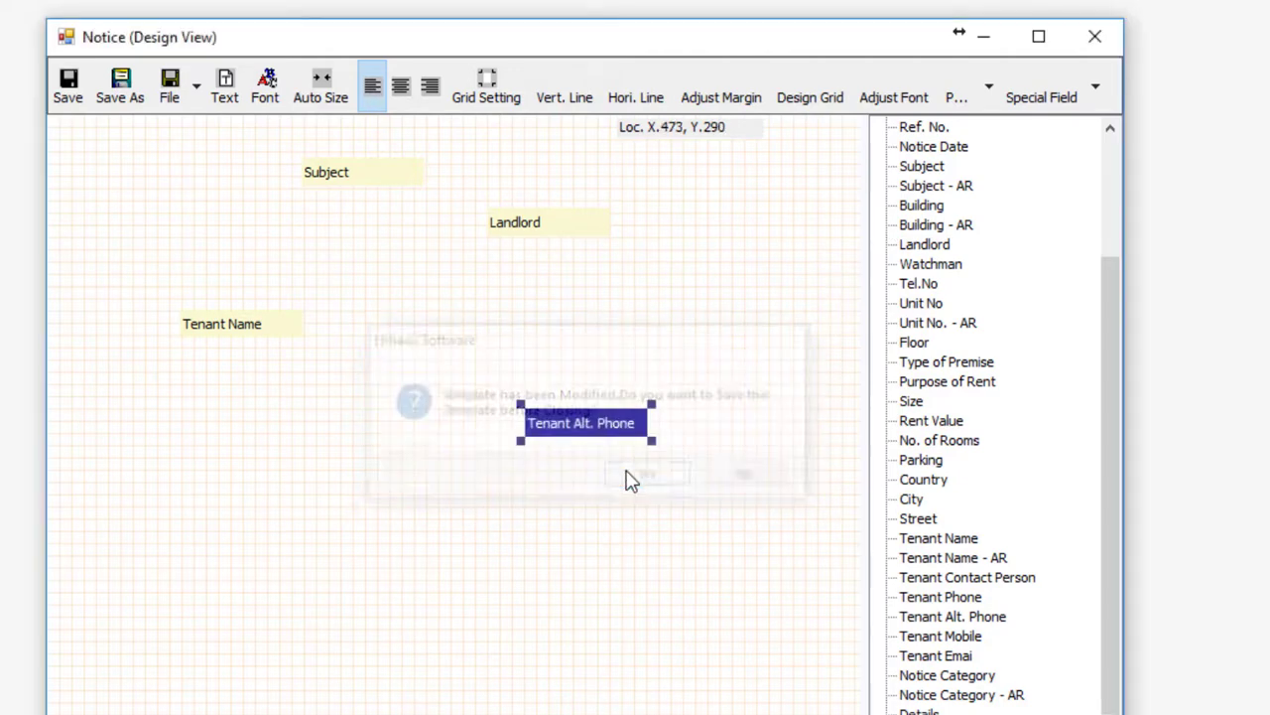
click(1104, 52)
click(746, 481)
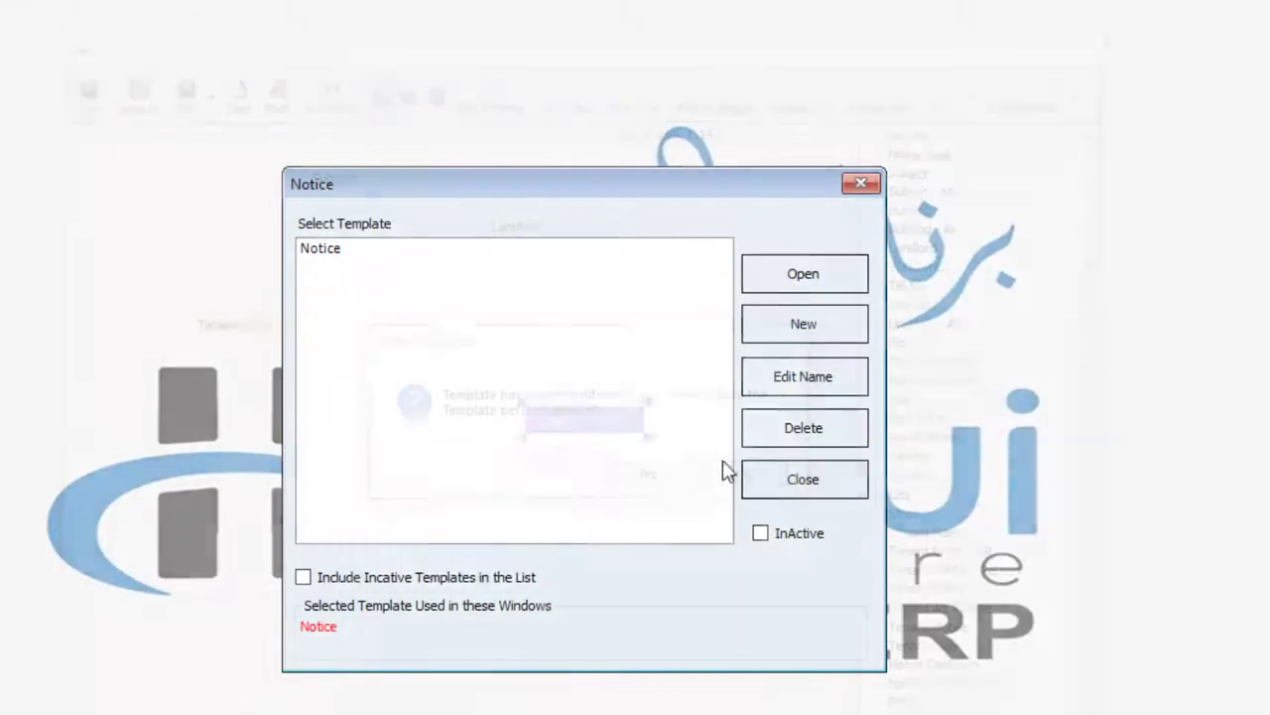
click(869, 186)
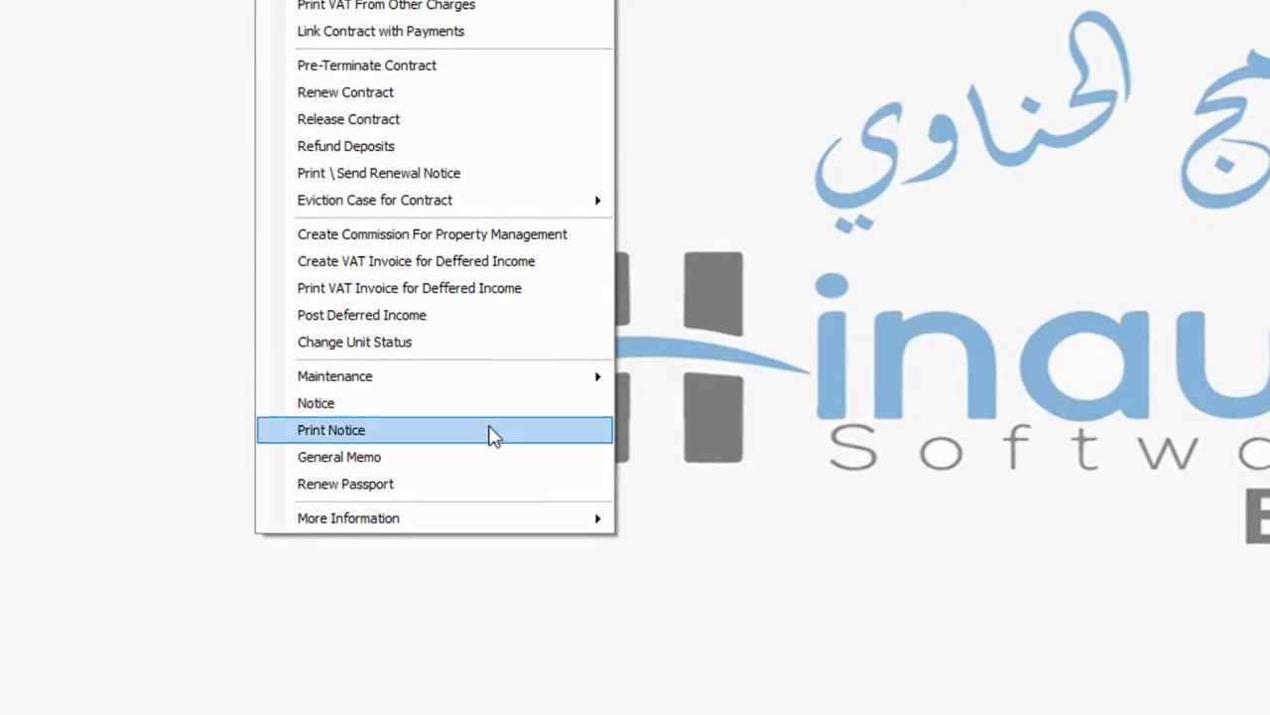
- Open the Print Notice window, select all listed tenants and set the notice category to Notice 1
click(493, 434)
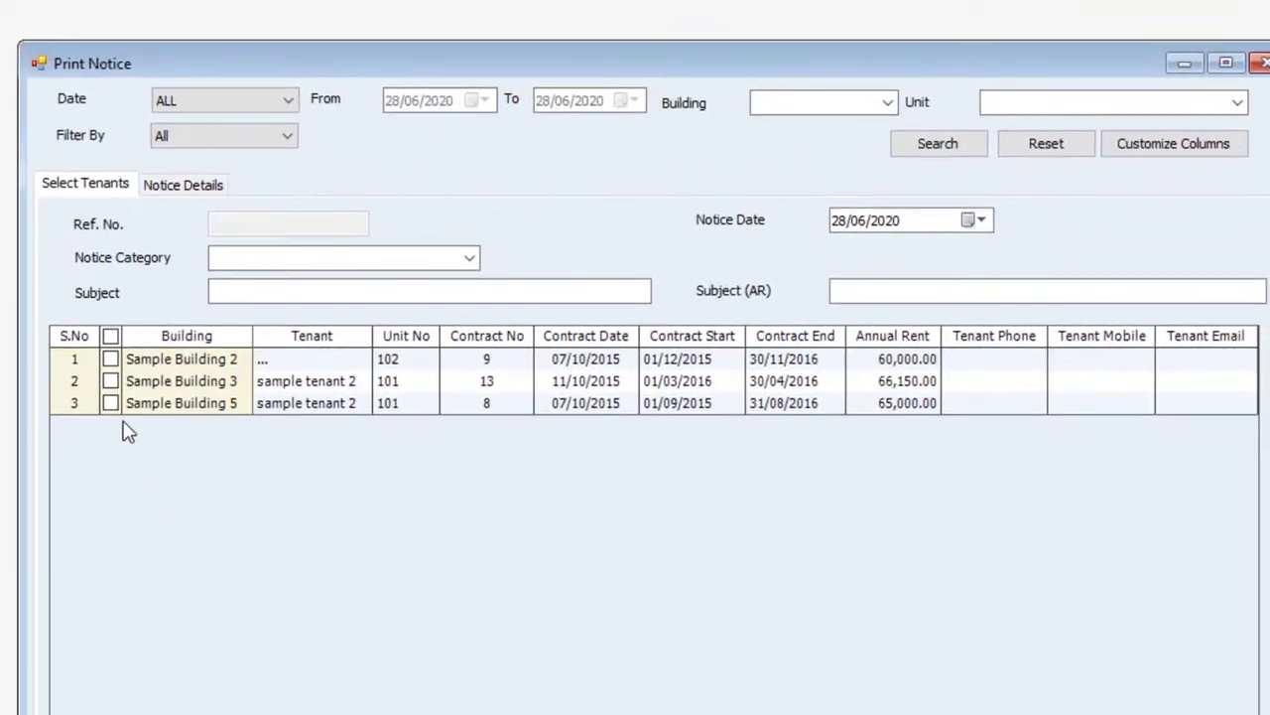
click(110, 335)
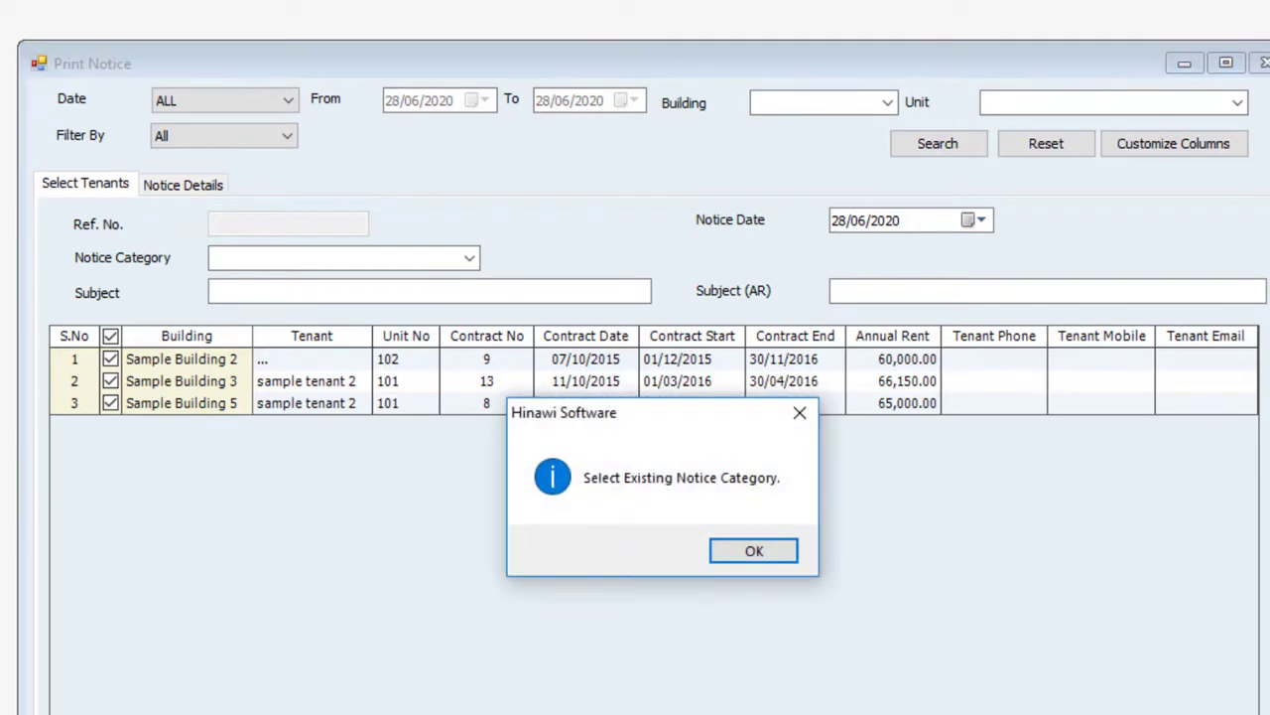
click(746, 552)
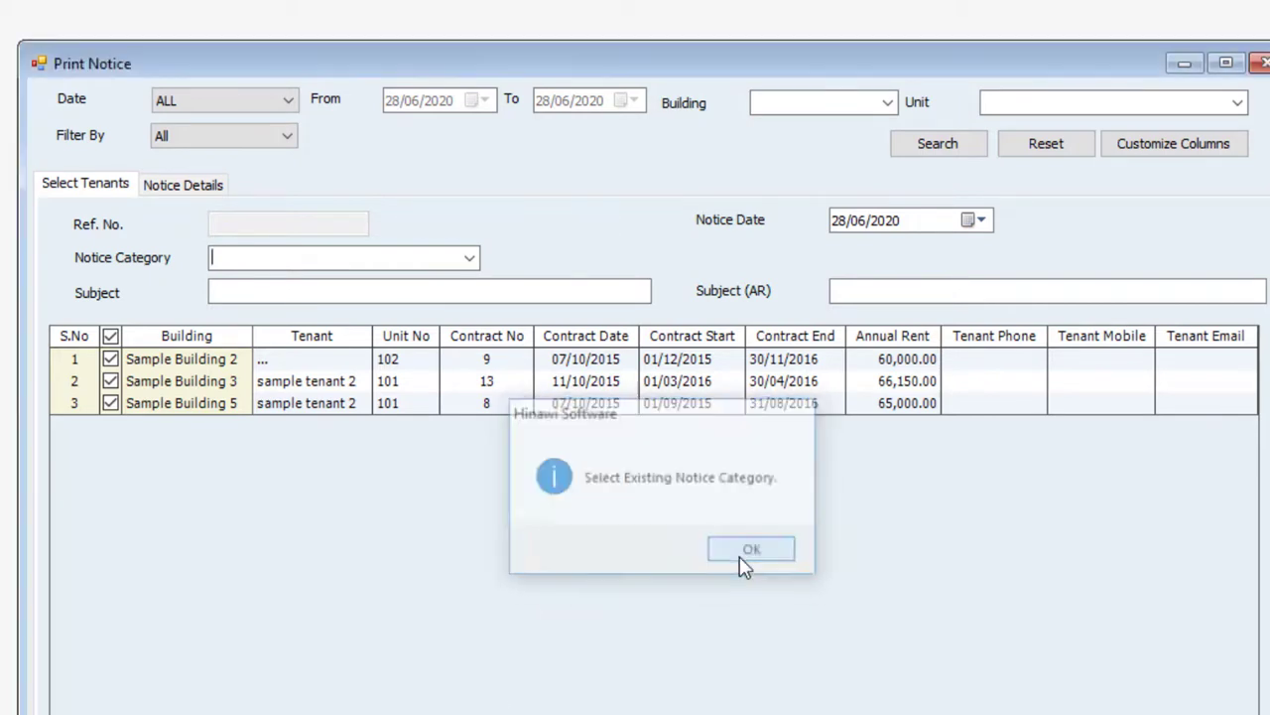
click(470, 259)
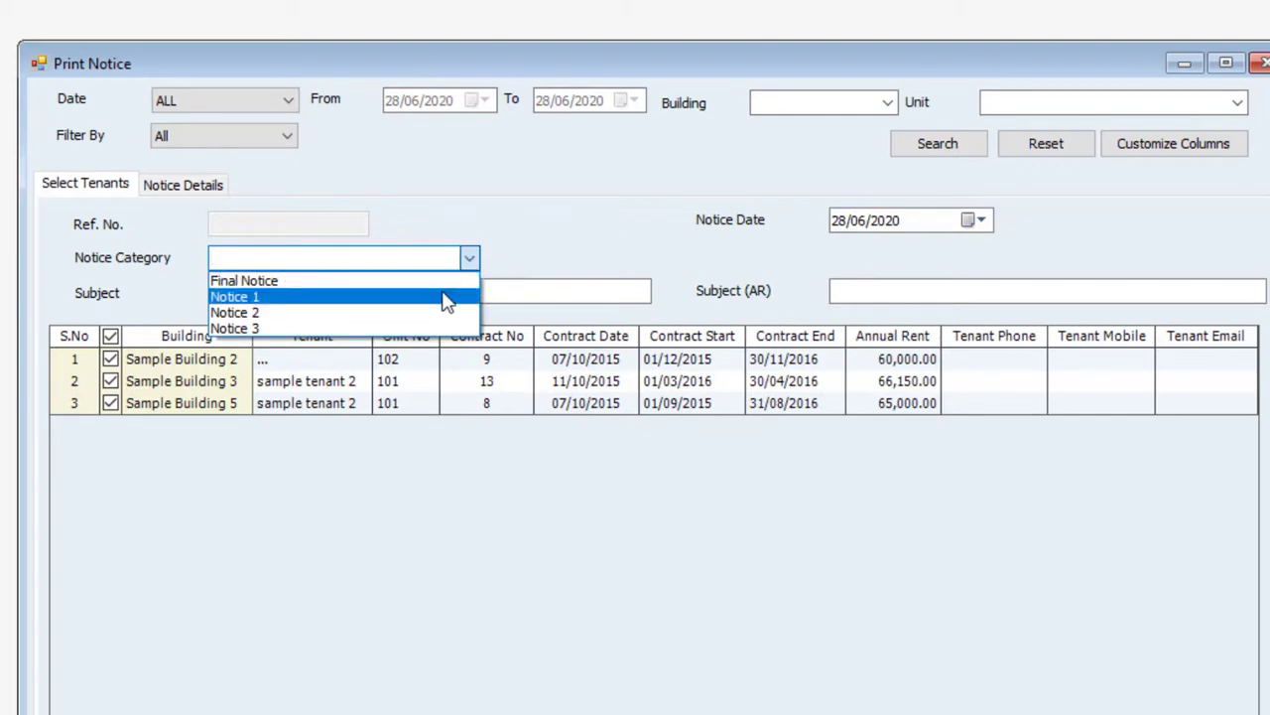
click(447, 300)
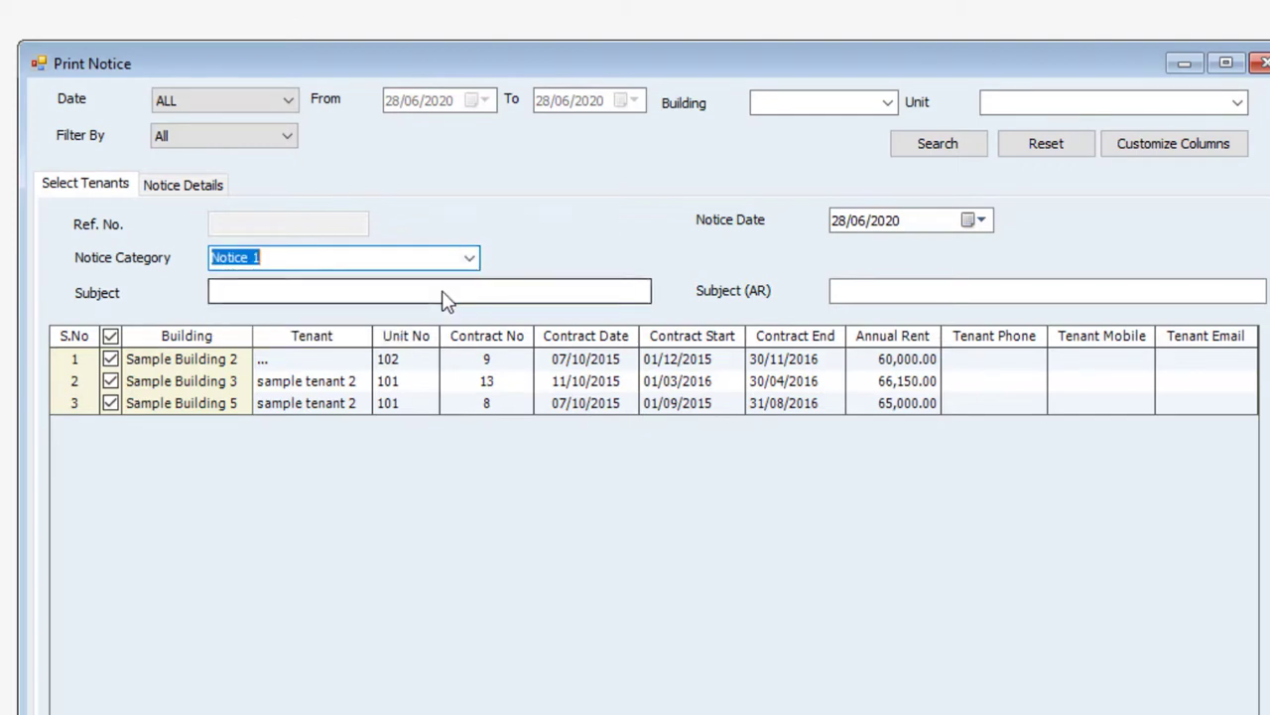
click(641, 293)
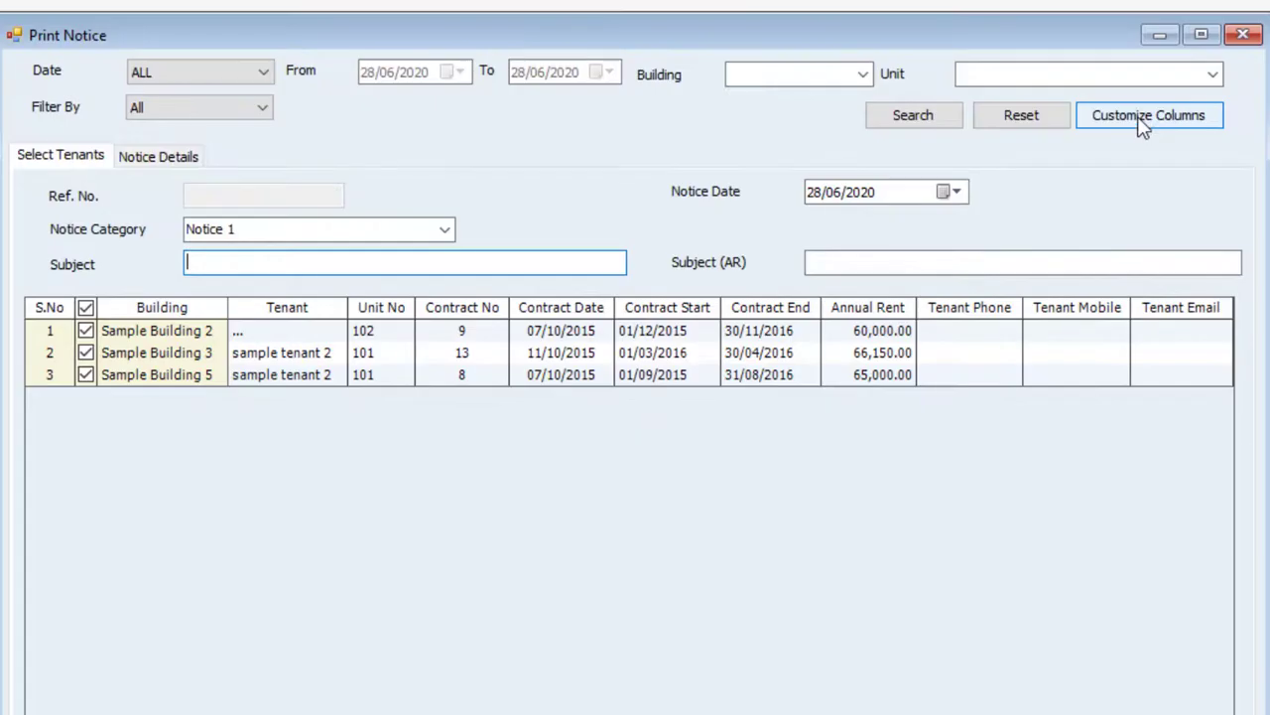
- Customize the tenant list's columns by removing Contract Date and Tenant Phone from the displayed ones
click(1145, 119)
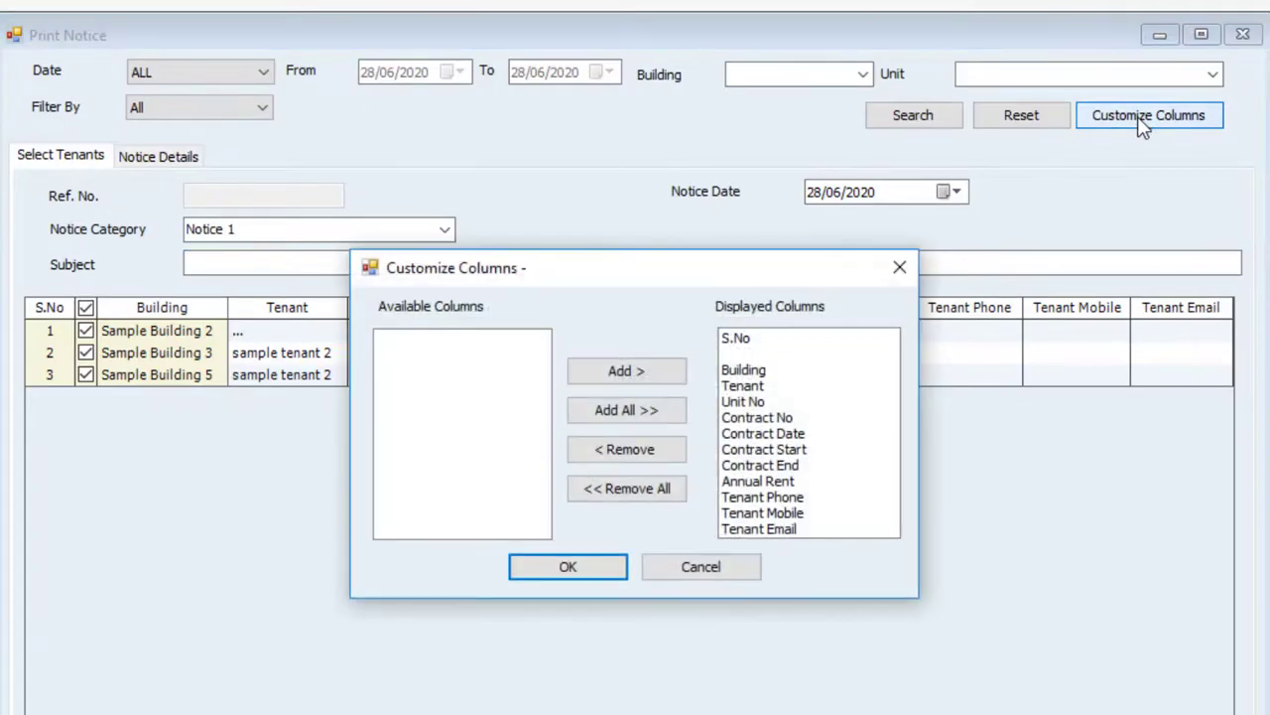
click(821, 437)
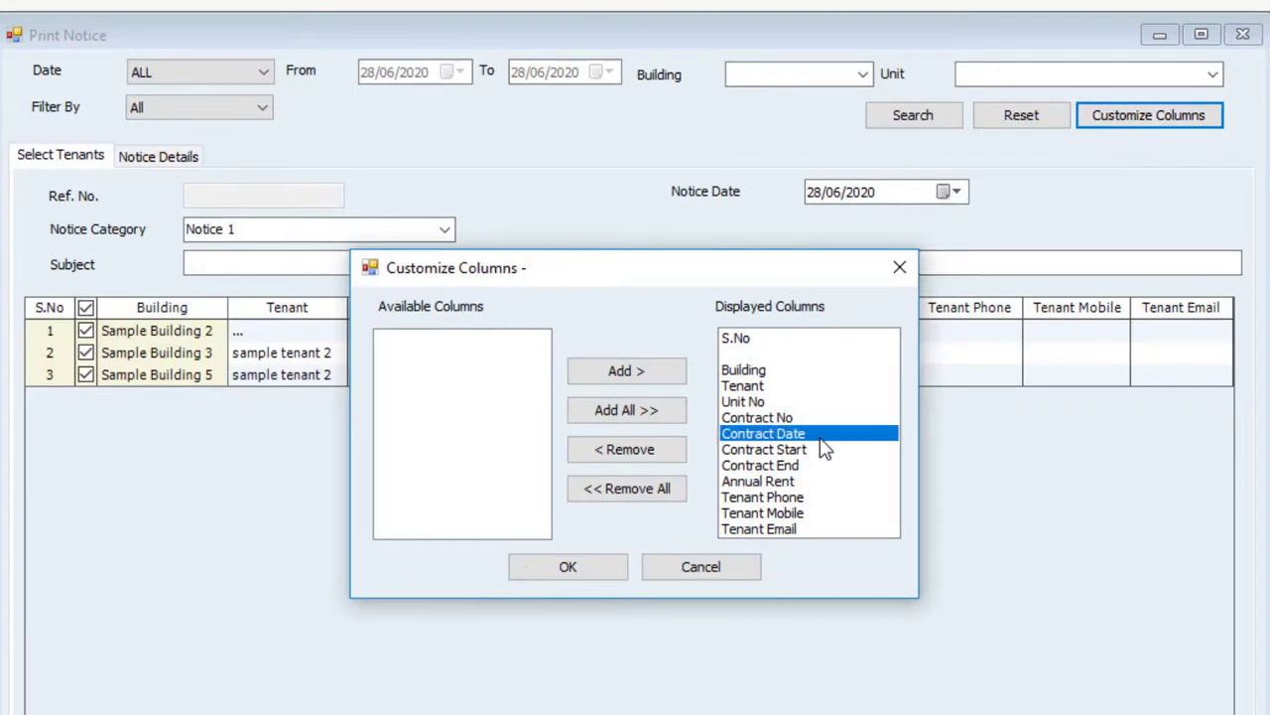
click(610, 452)
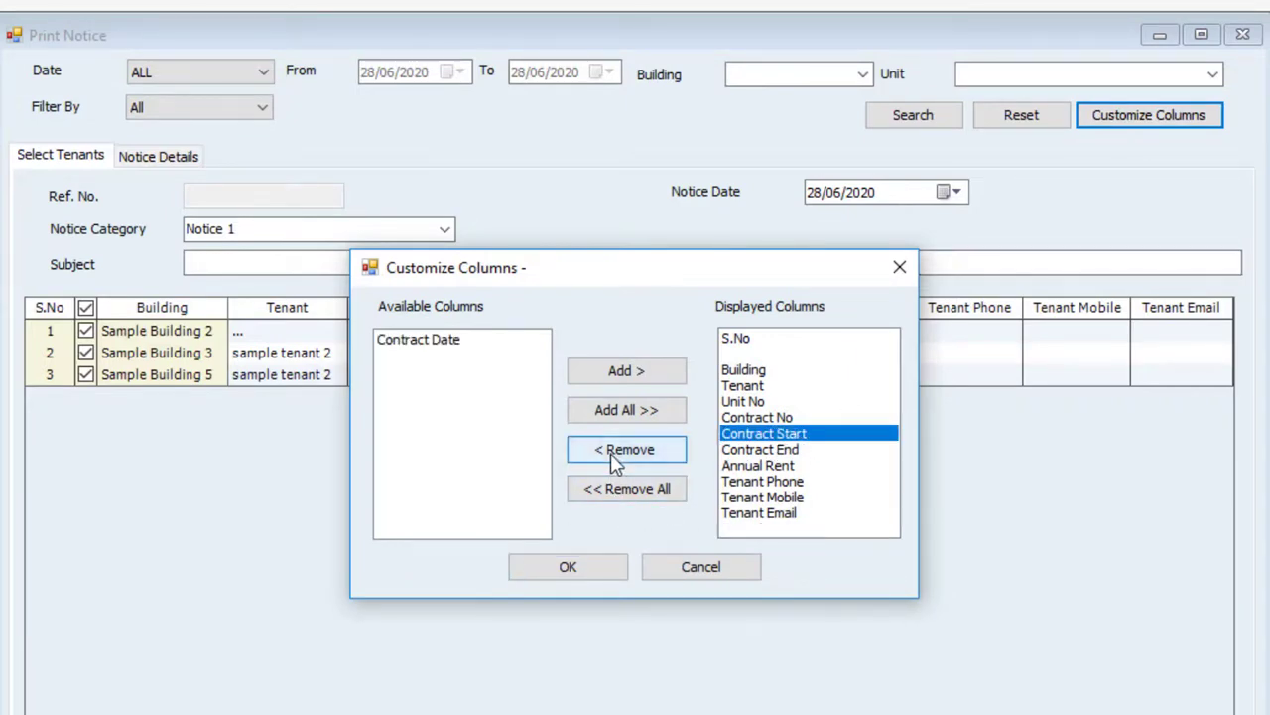
click(779, 482)
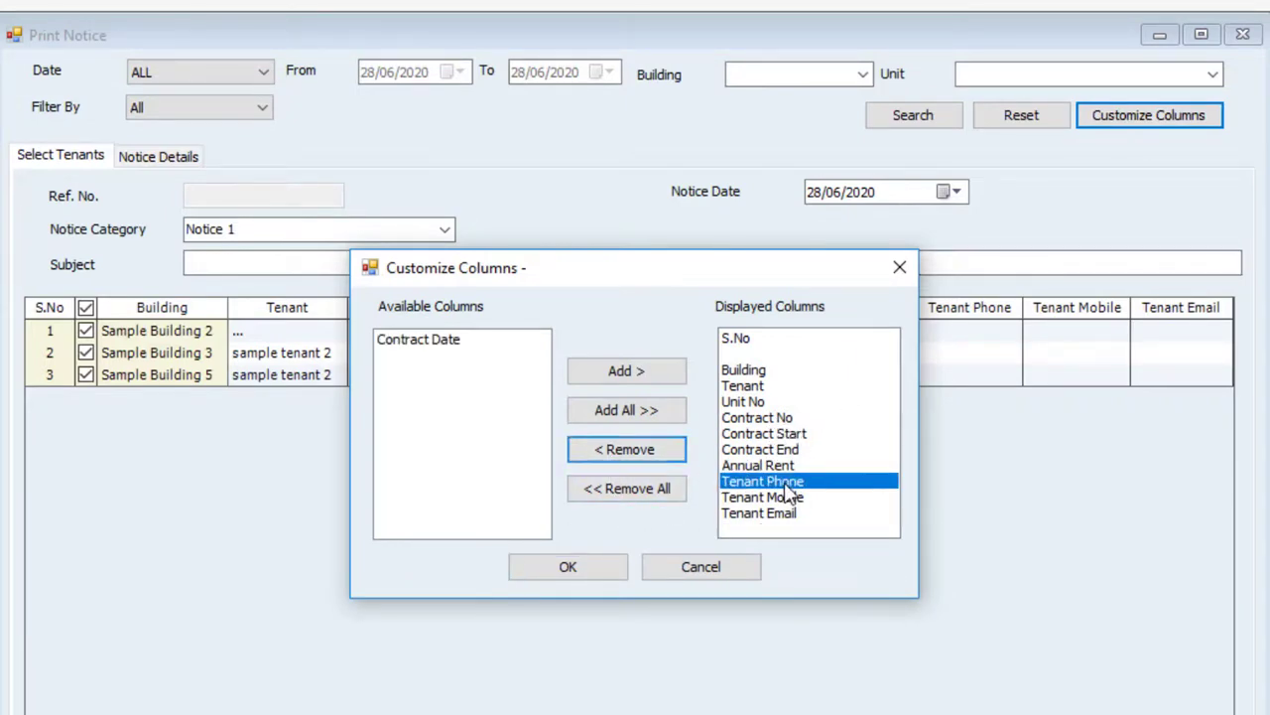
click(637, 454)
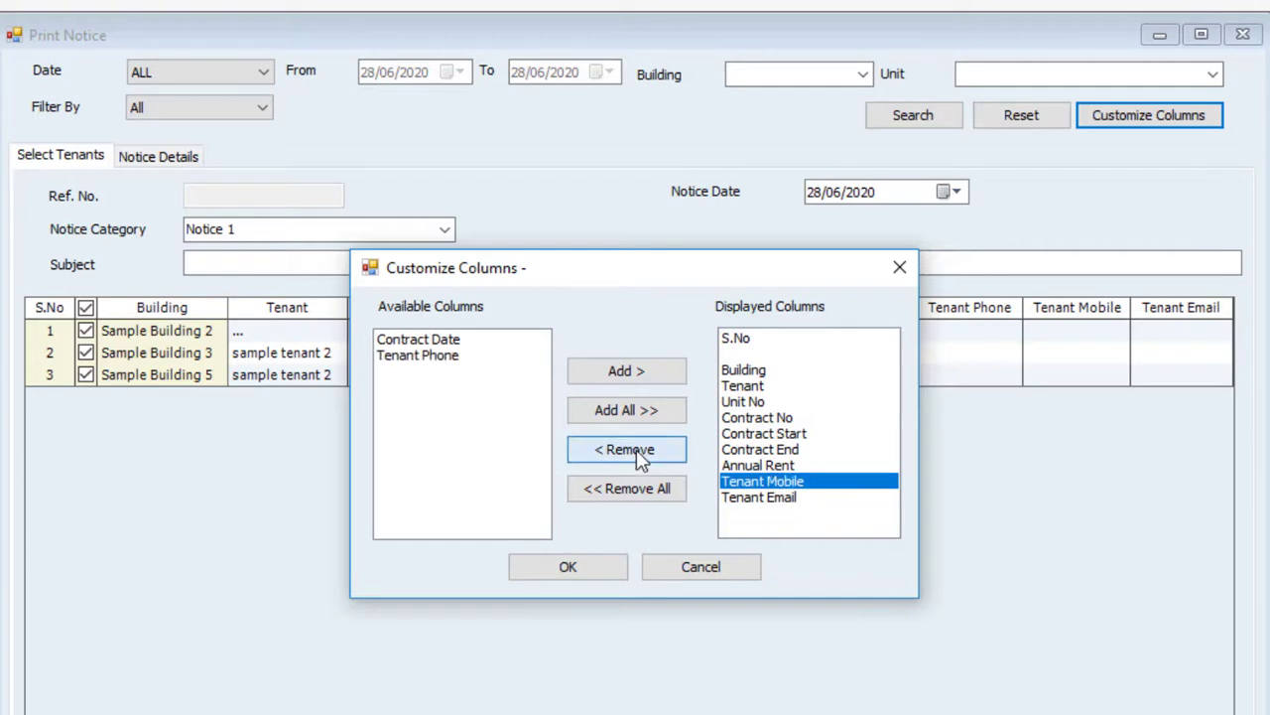
click(567, 566)
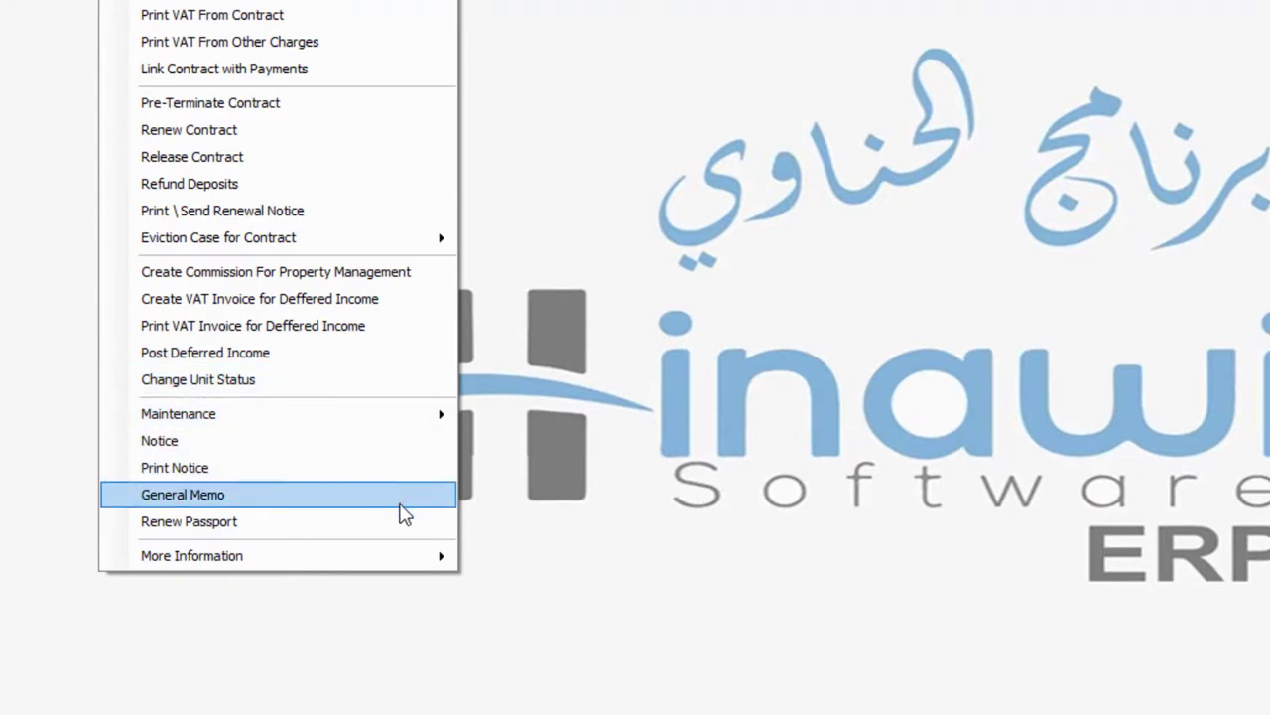
- Open a new General Memo and choose Sample Building 4 with unit 101
click(402, 504)
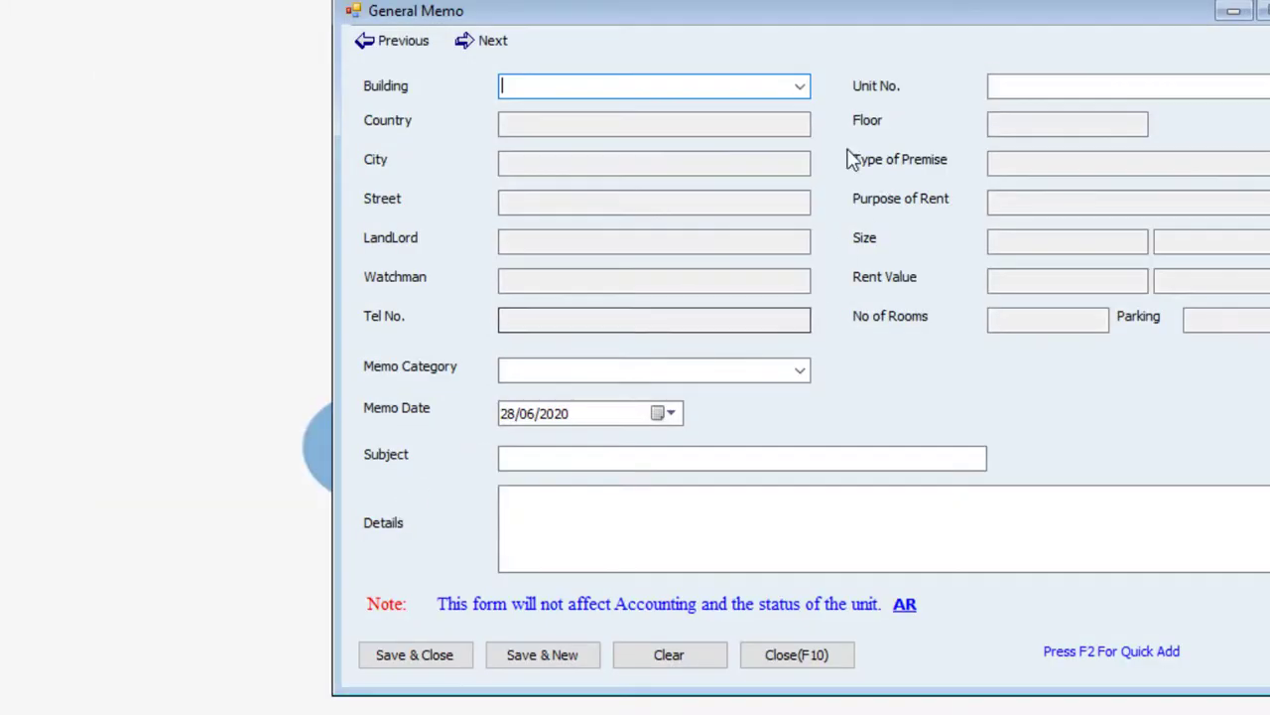
click(800, 90)
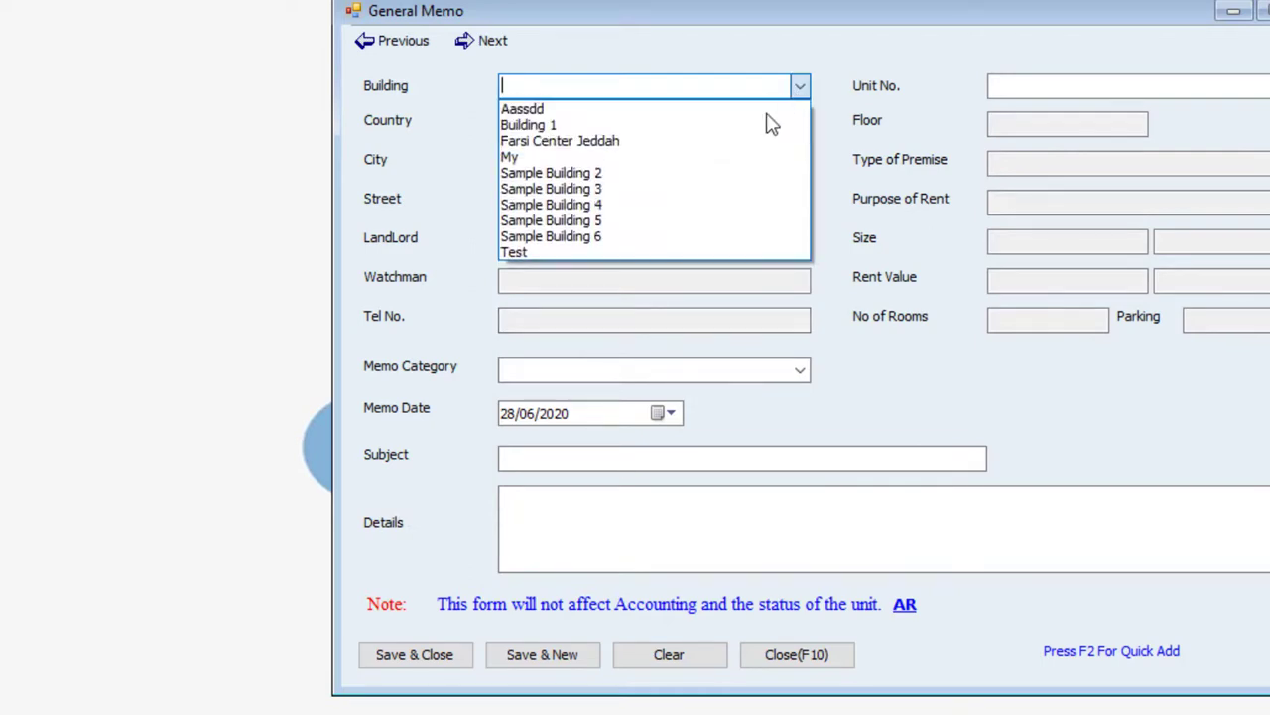
click(683, 206)
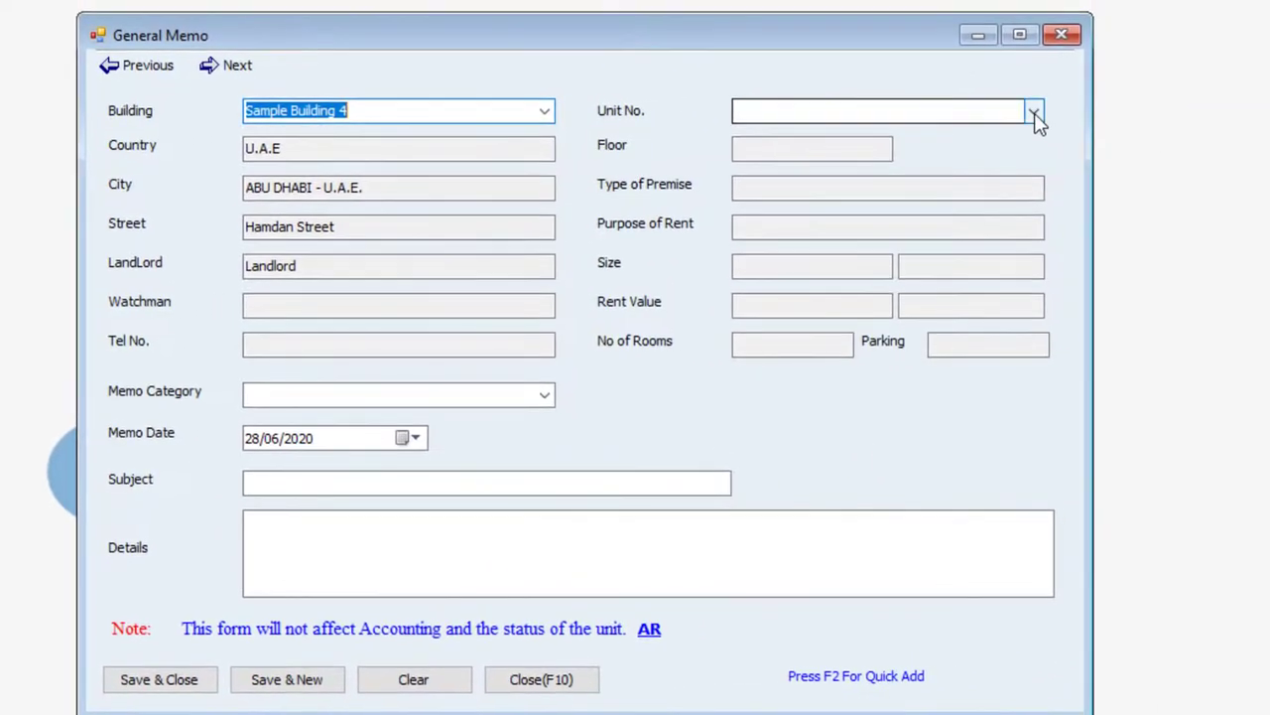
click(1033, 110)
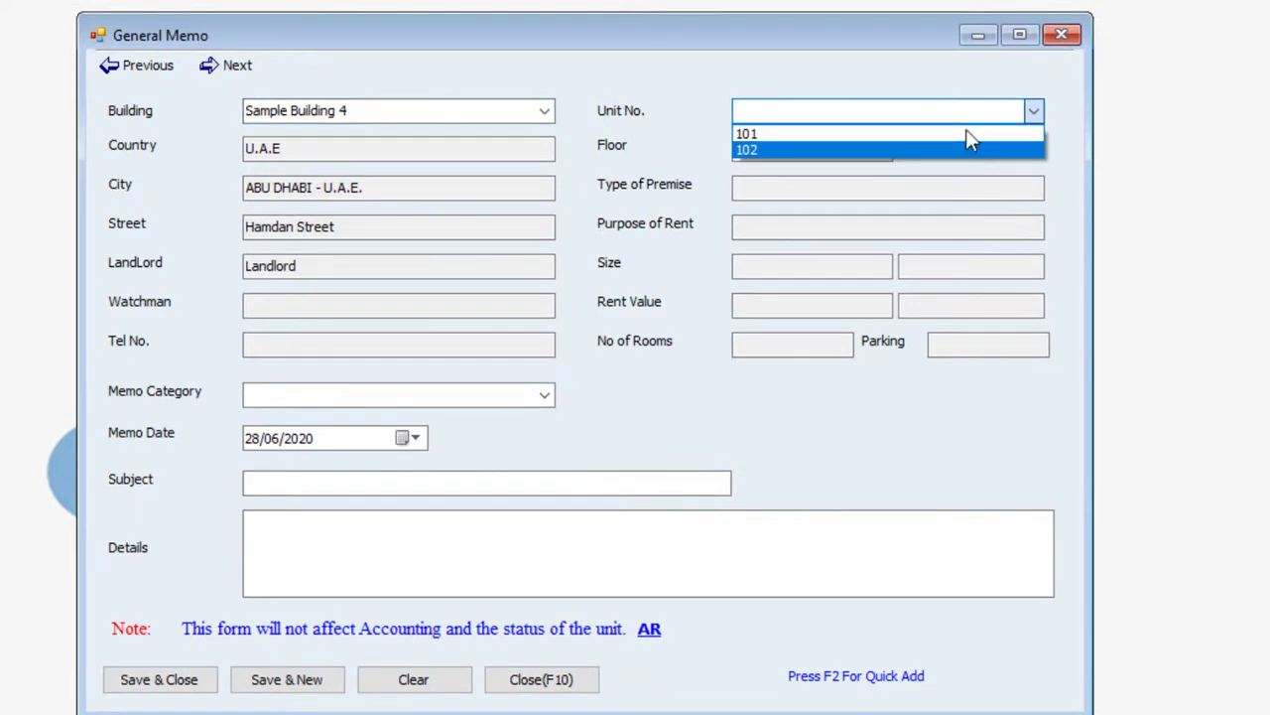
click(965, 134)
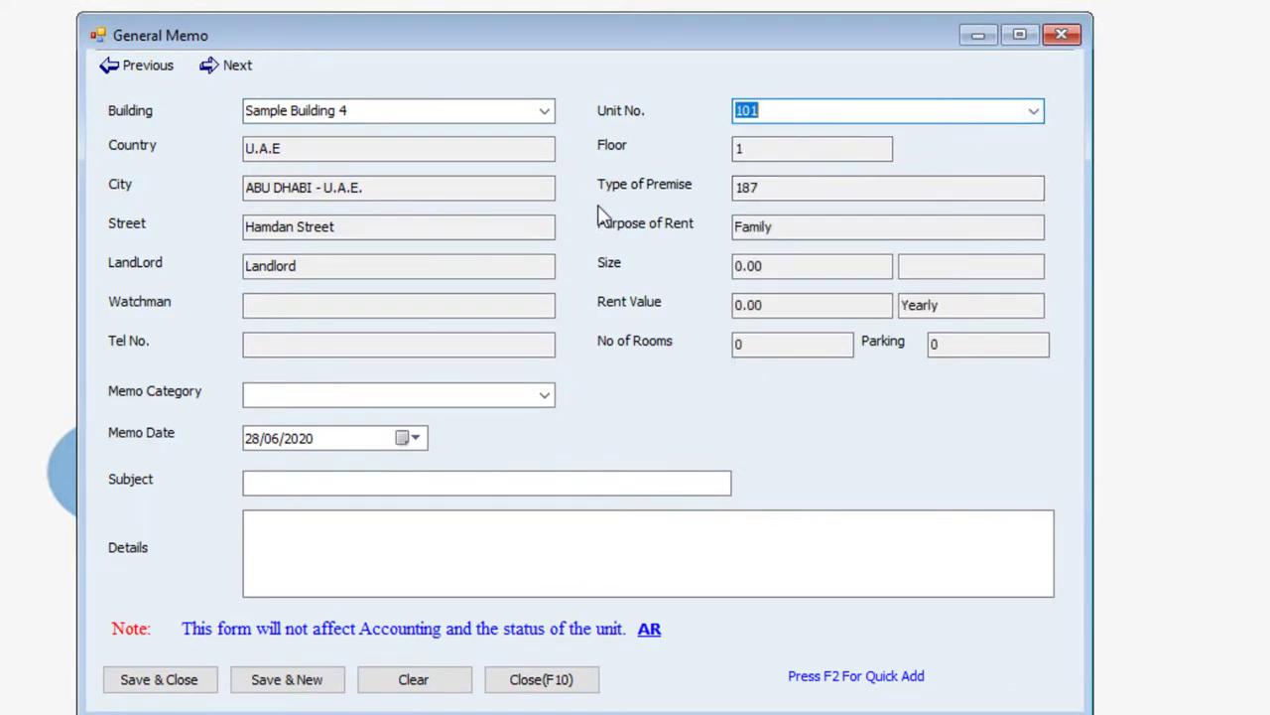
- Open the quick-add form for a new general memo type from Memo Category and close it without entering anything
click(434, 397)
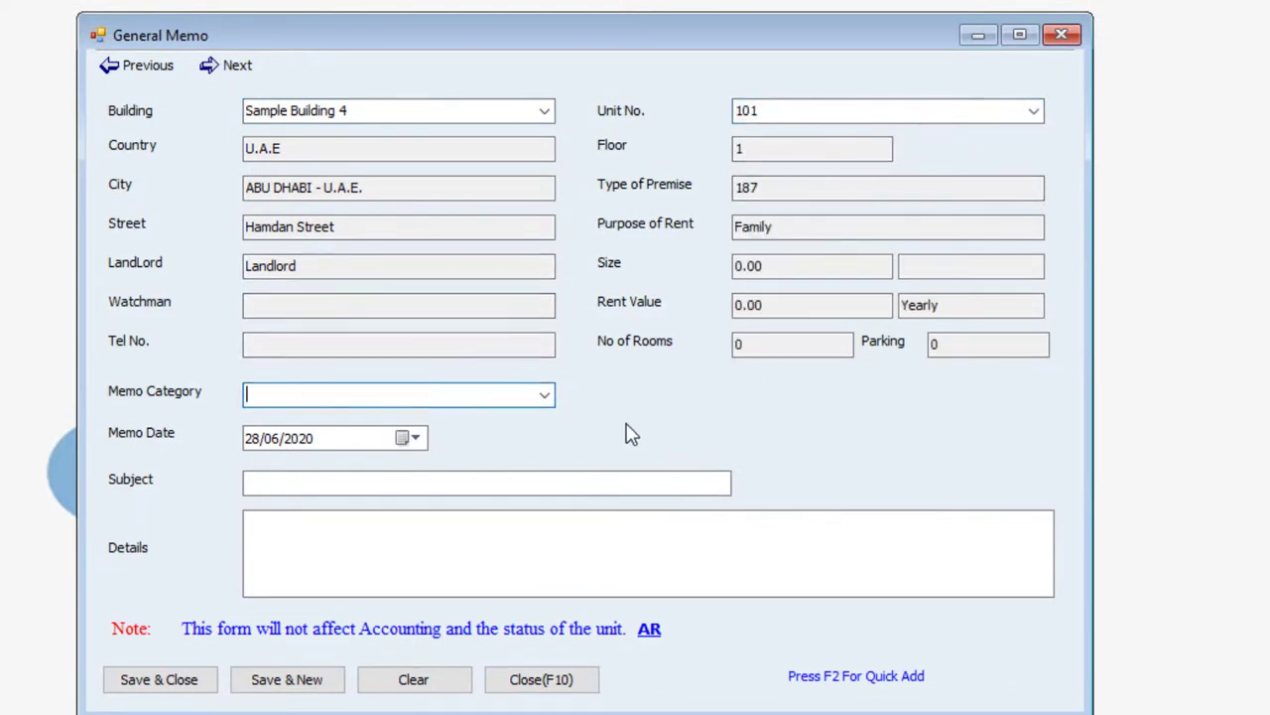
click(545, 396)
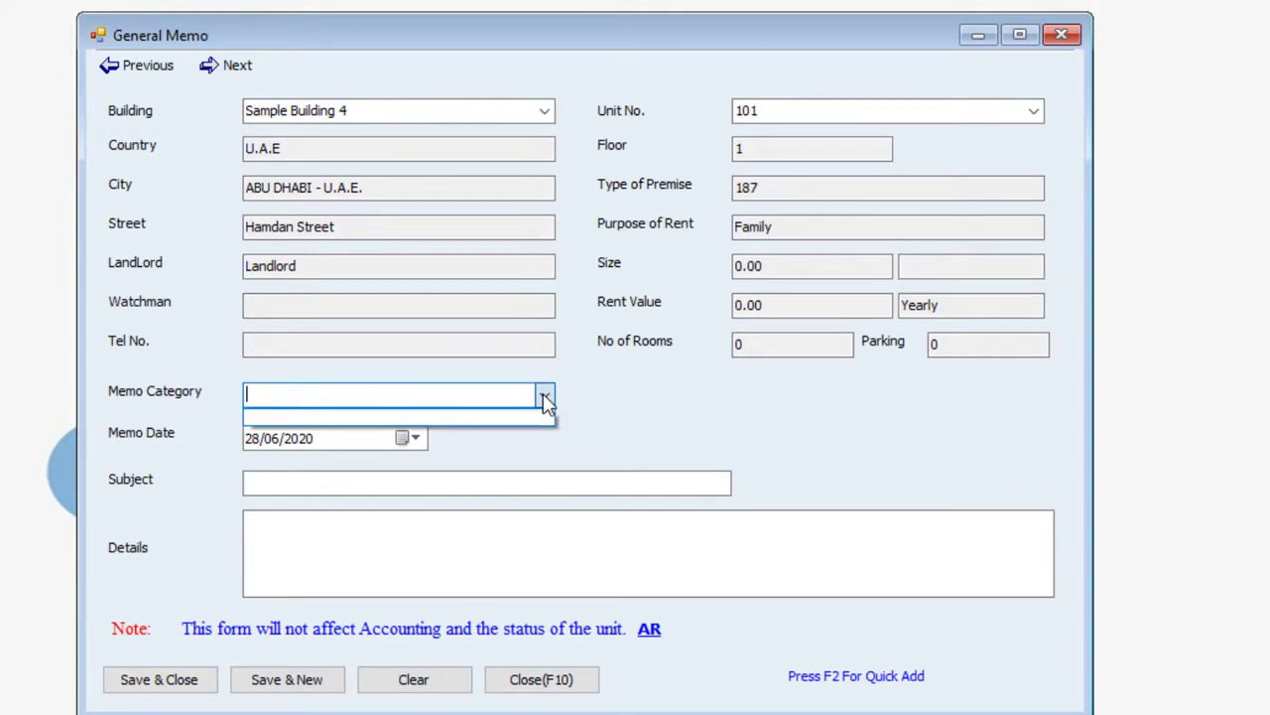
key(F2)
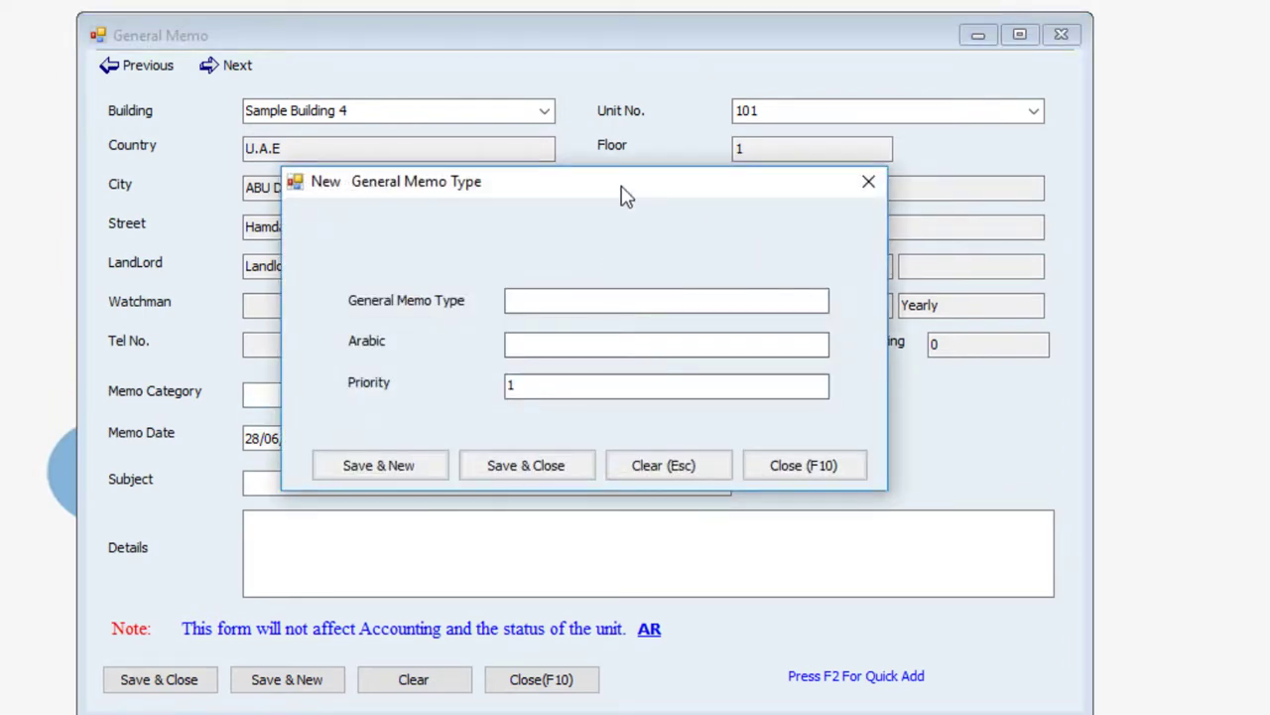
drag(625, 195, 841, 360)
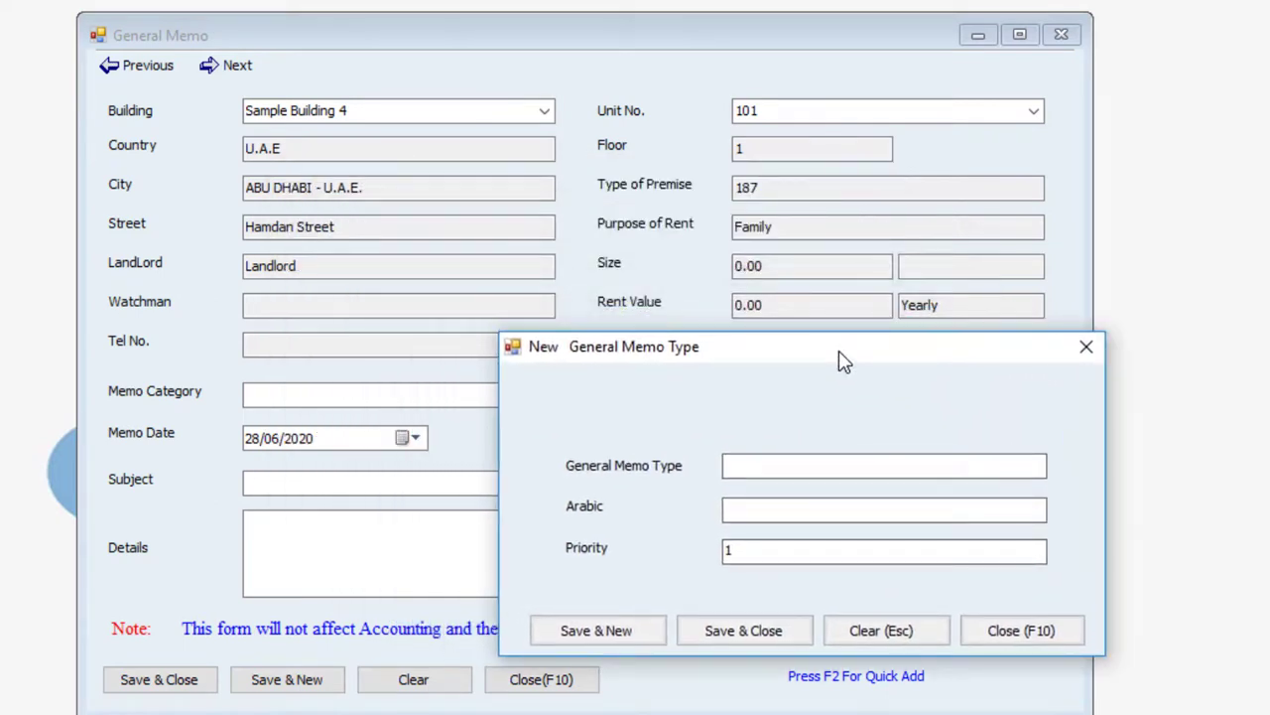
click(1045, 635)
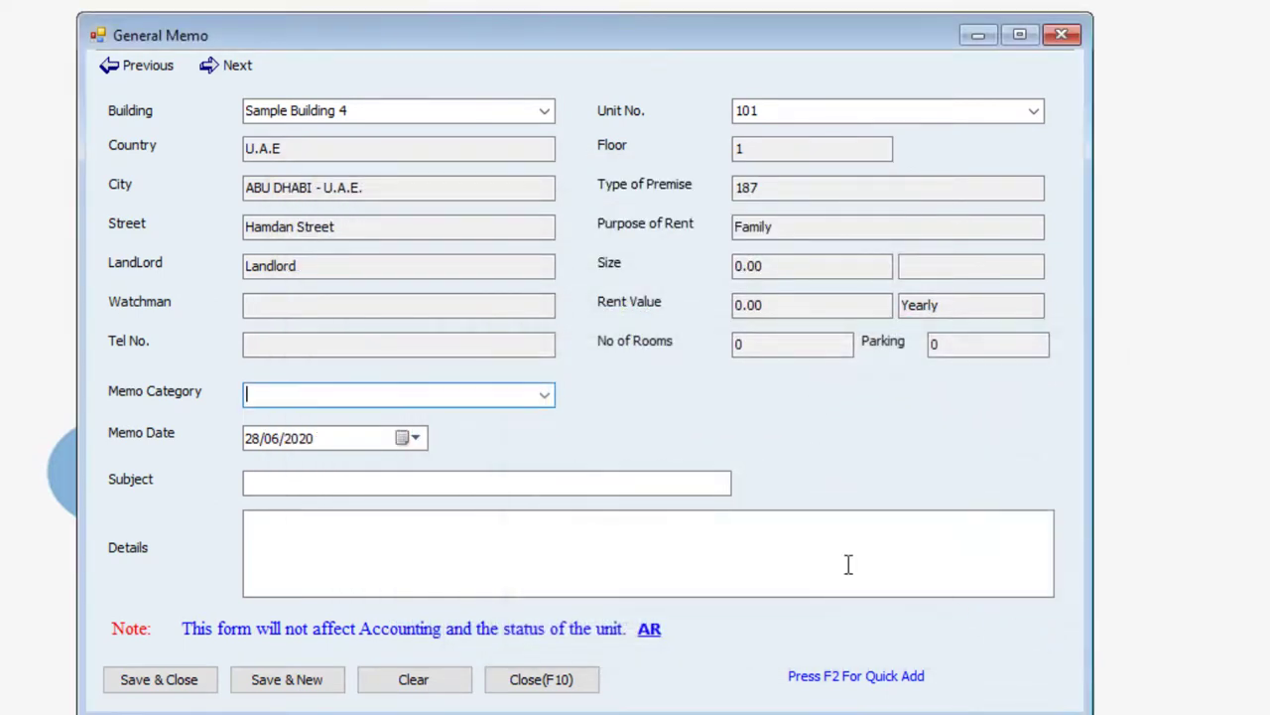
- Close the General Memo without saving it
click(503, 481)
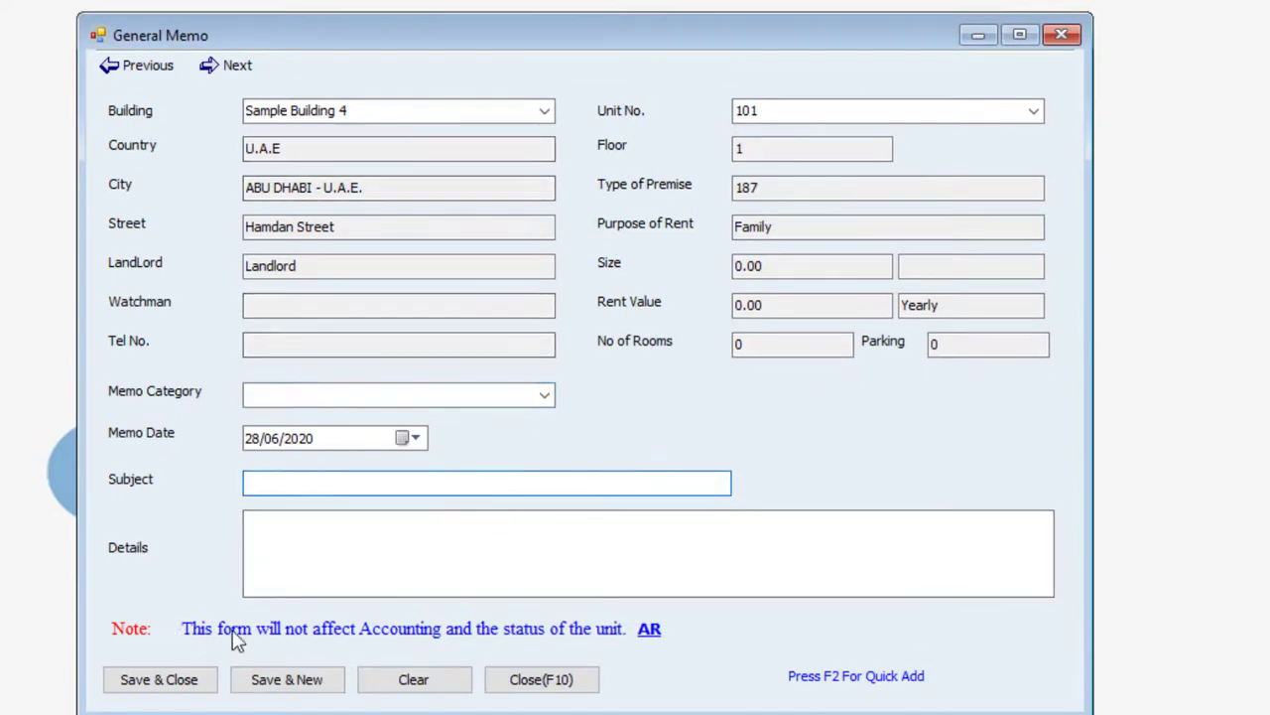
click(581, 680)
click(779, 423)
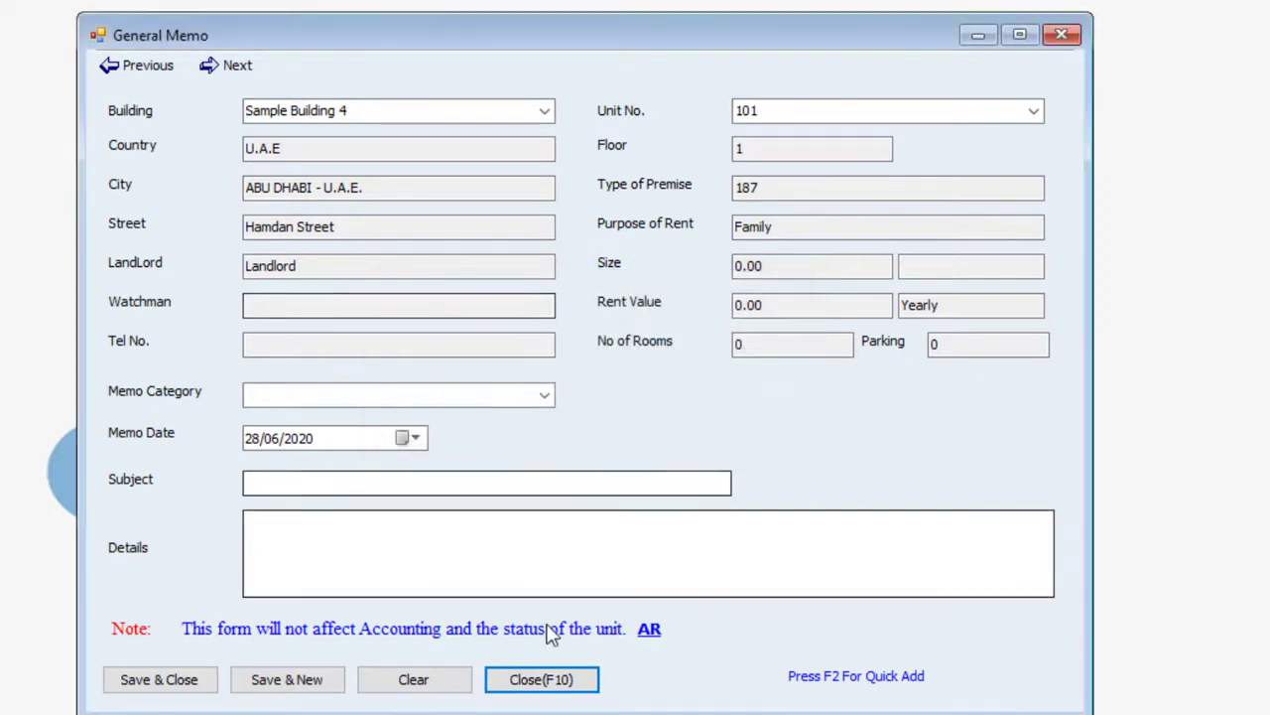
click(579, 684)
click(636, 425)
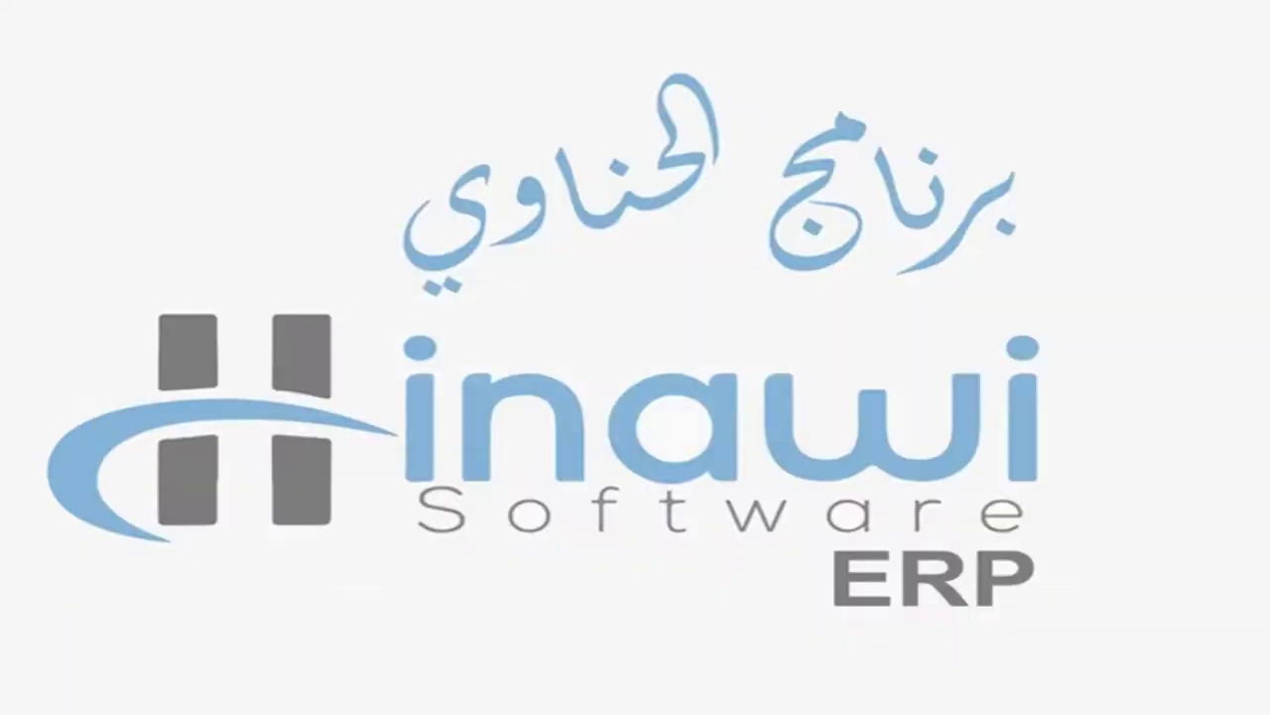
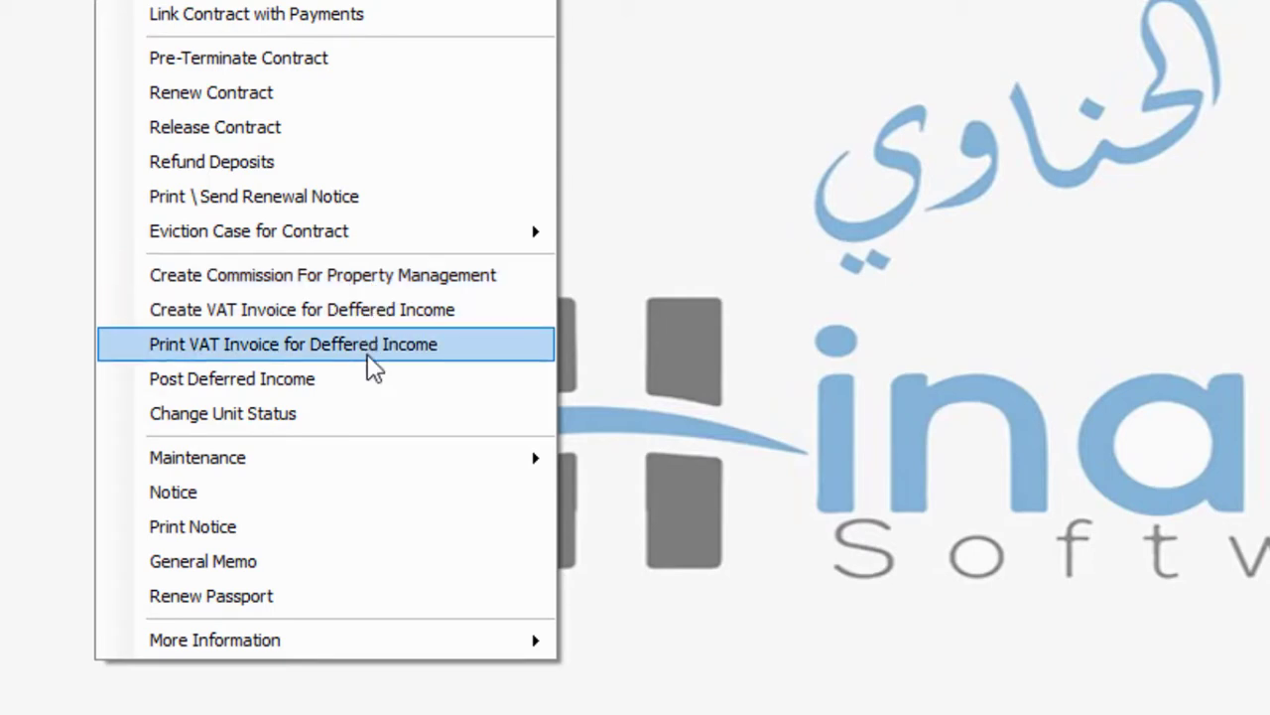
- Open the Unit Status List, select sample tenant 2's occupied unit 101 and choose Void/Cancel Contract as its status change
click(333, 411)
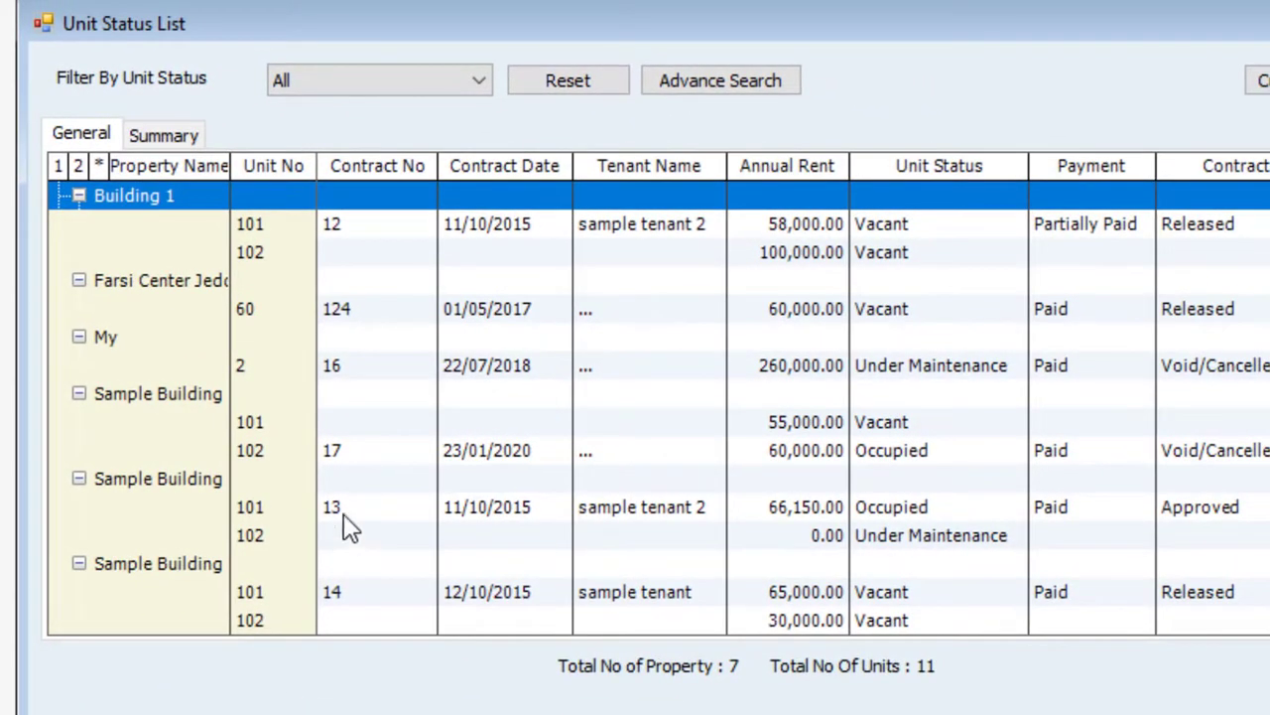
click(606, 493)
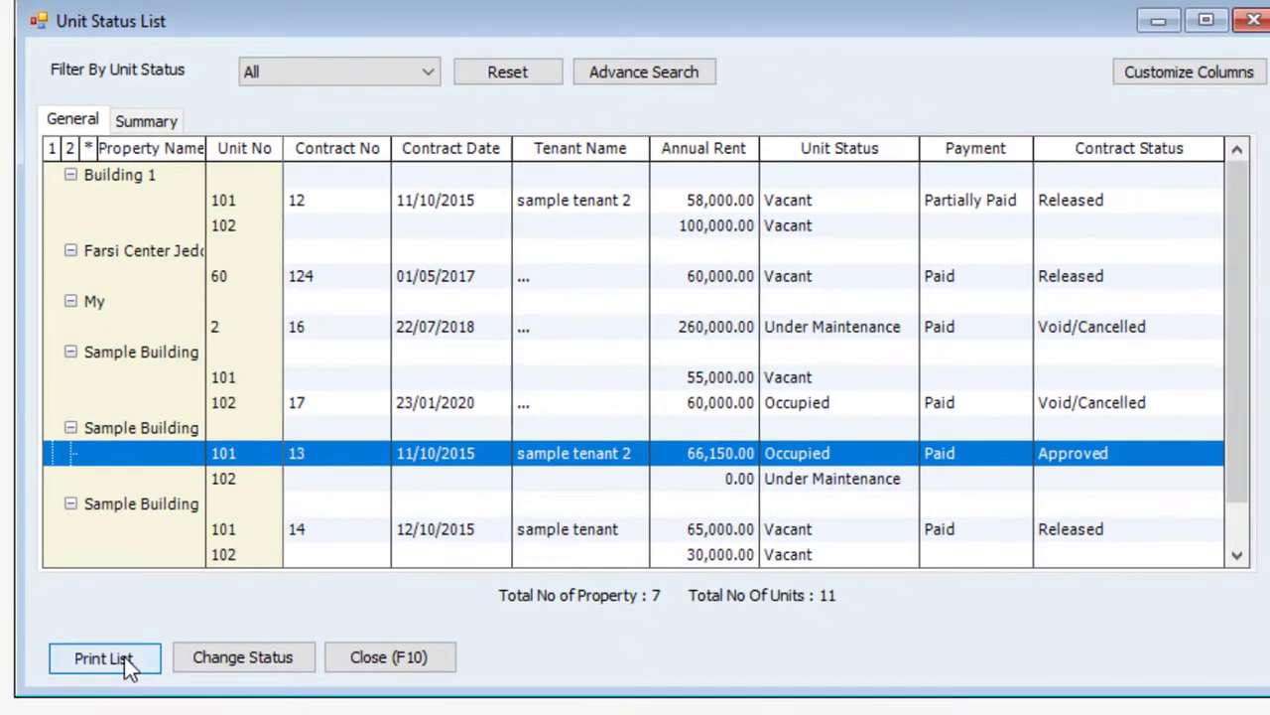
click(129, 660)
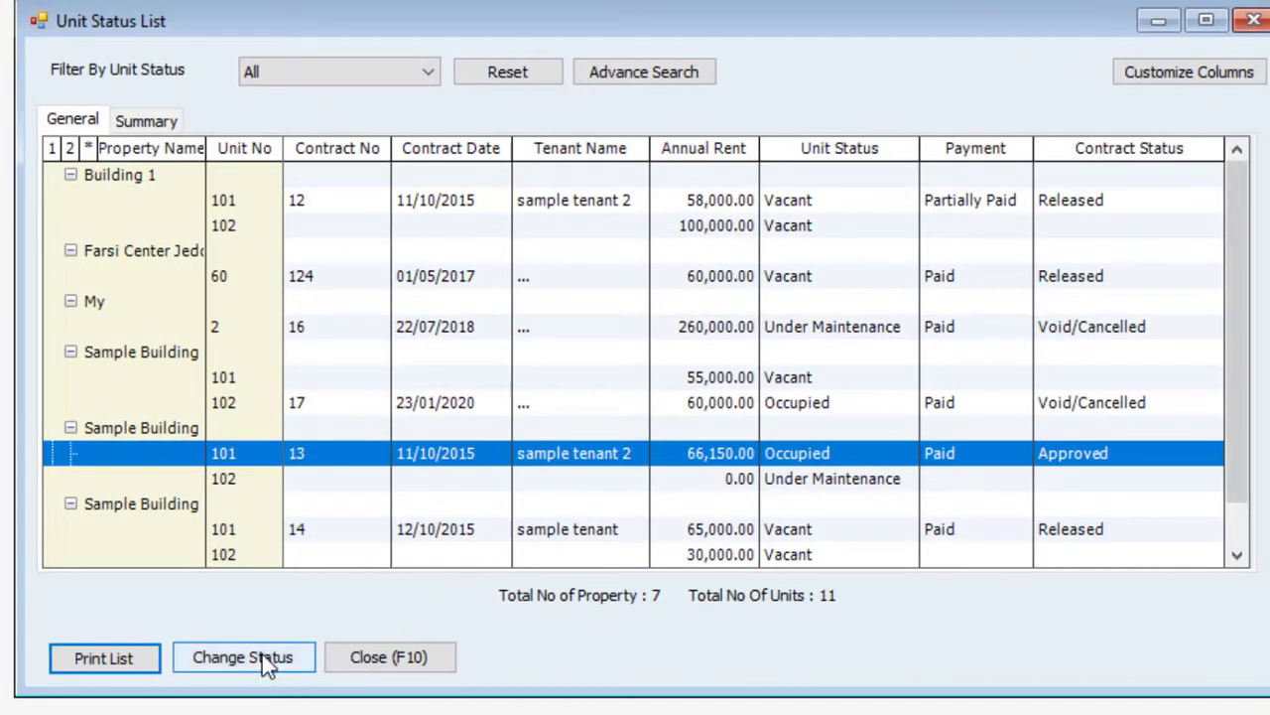
click(264, 659)
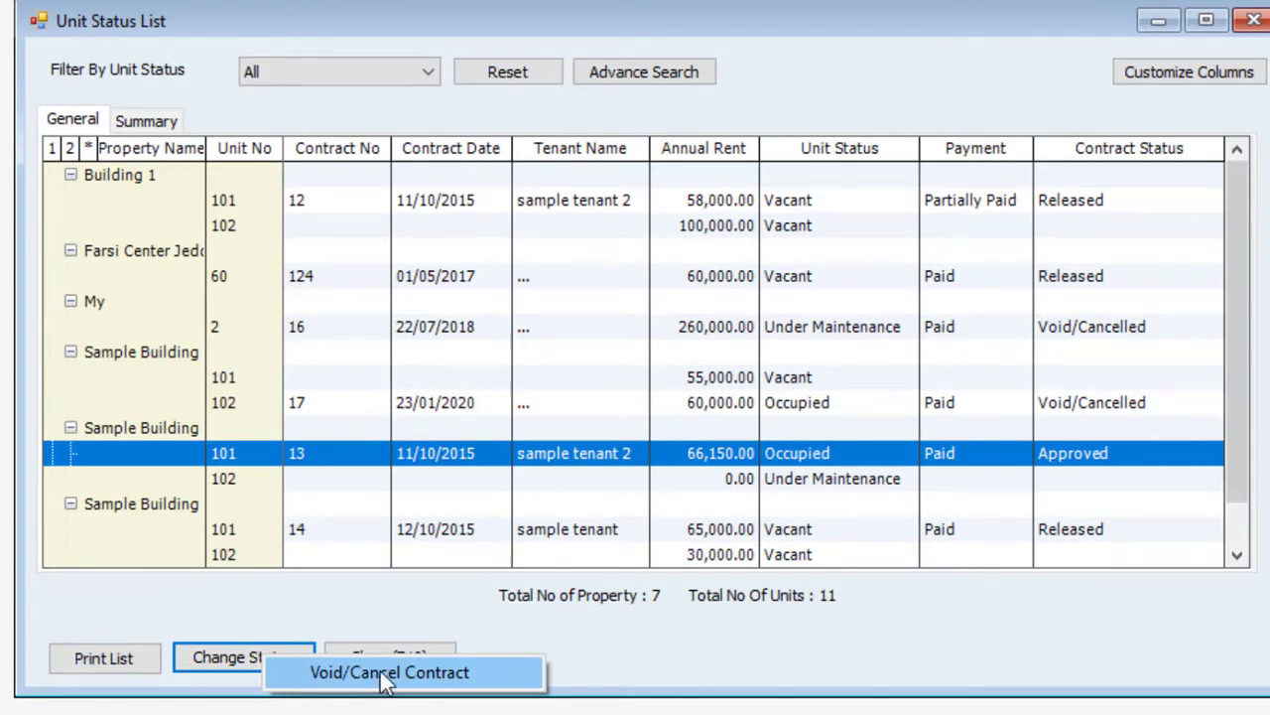
click(386, 675)
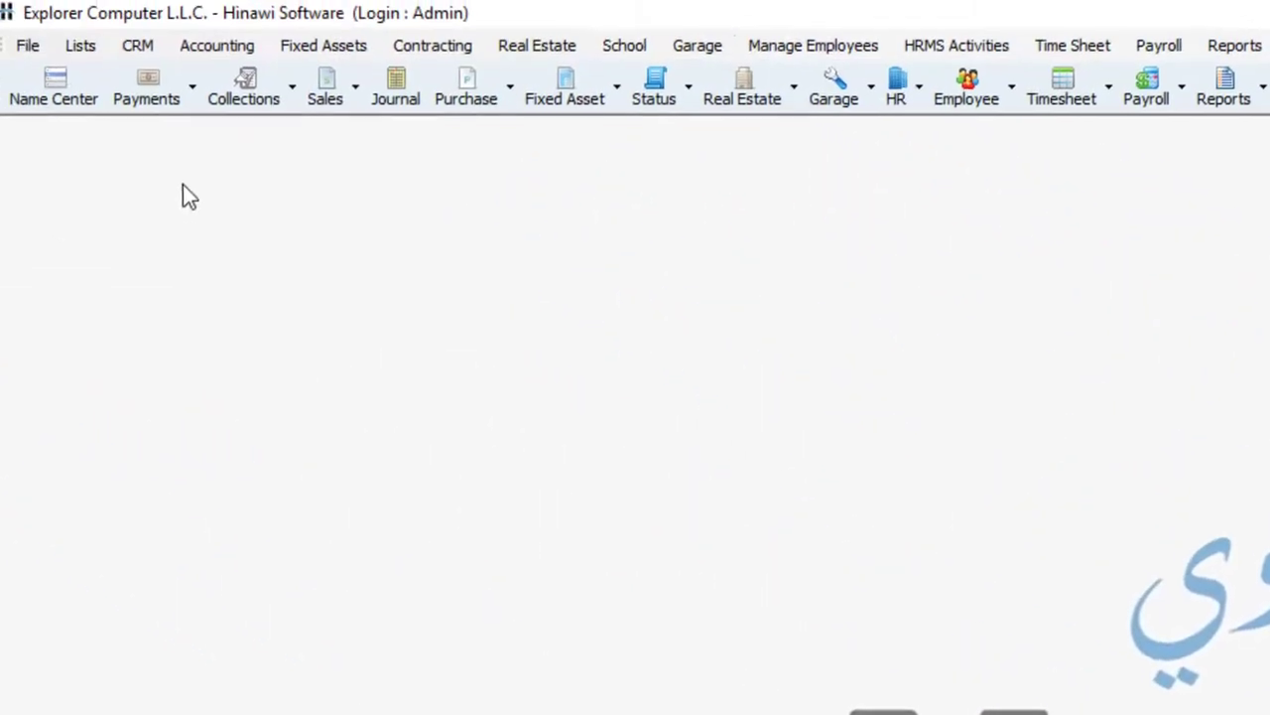
- Open the Real Estate General Settings and examine the general options and the controls
click(35, 50)
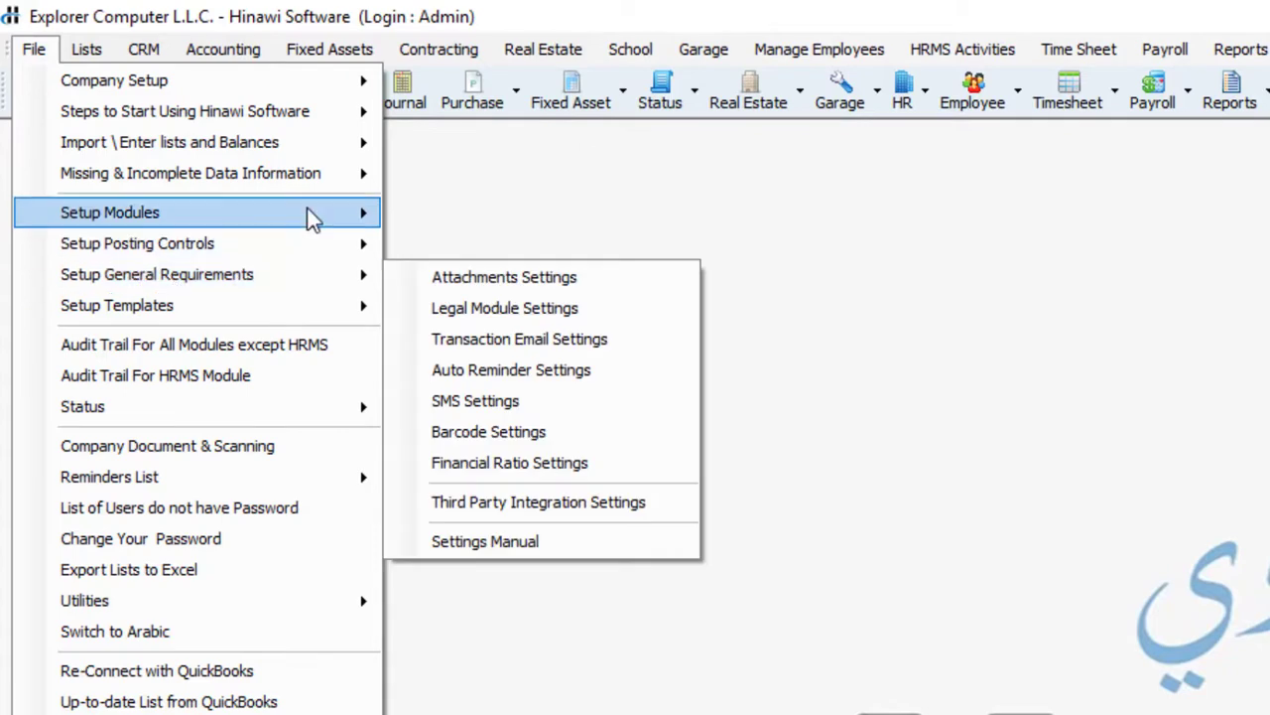
mouse_move(310, 218)
mouse_move(566, 333)
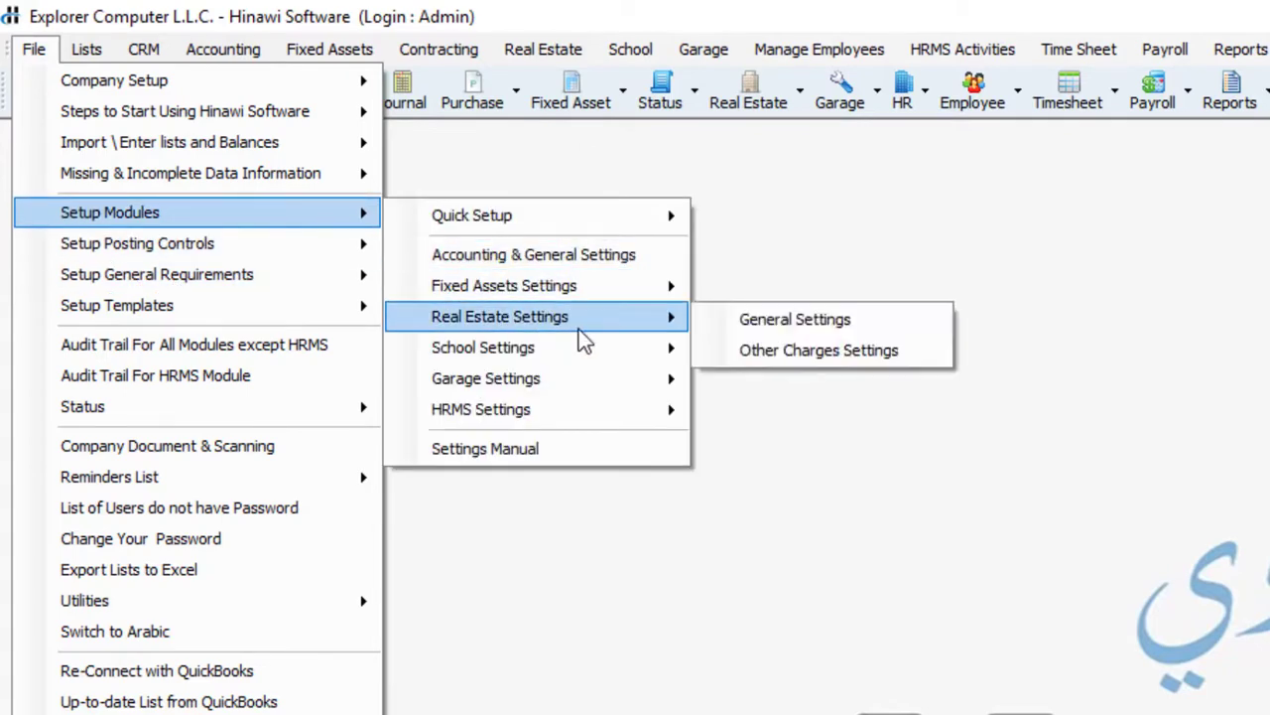
click(832, 328)
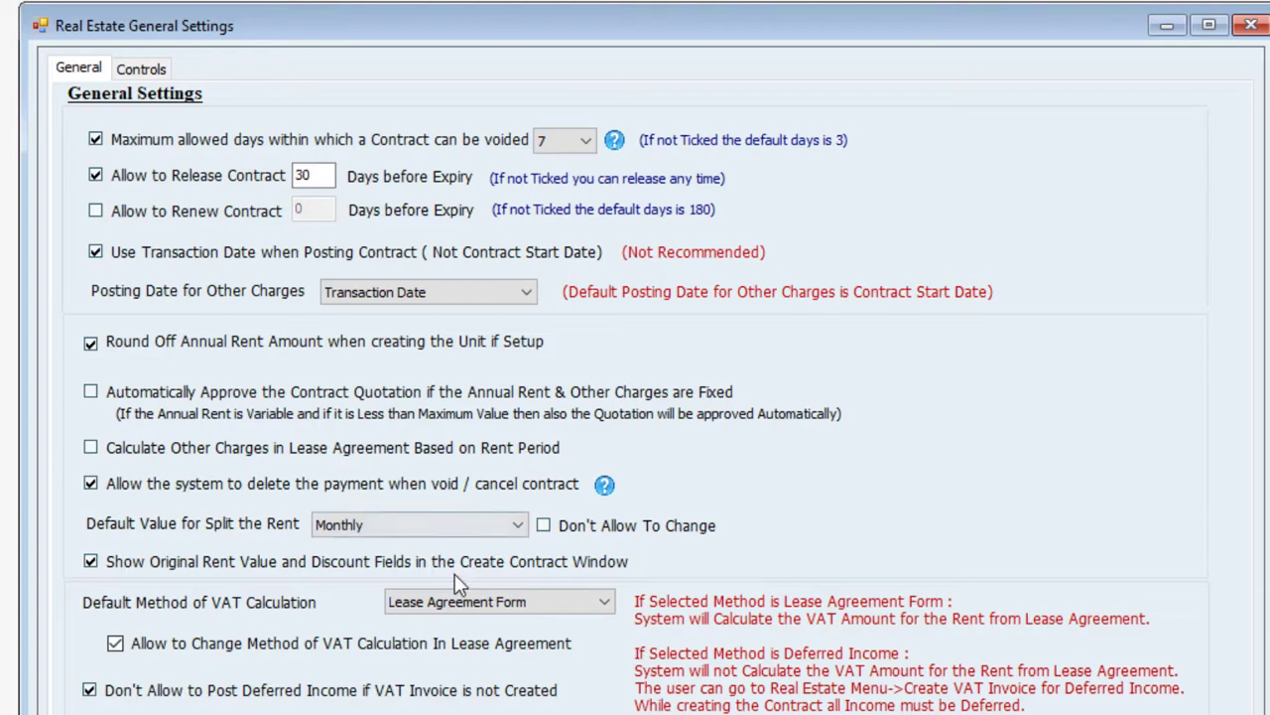
click(144, 69)
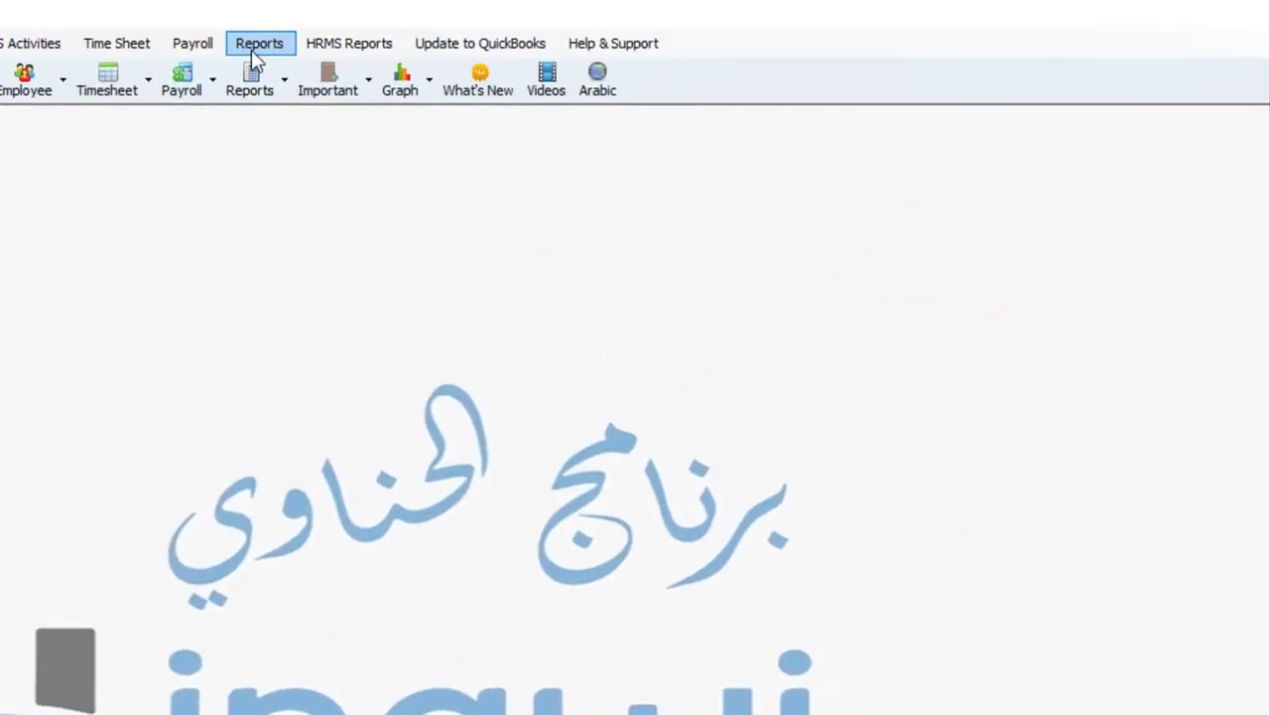
- Open the Comprehensive Job Card List report for real estate and search it with 01/06/2000 as the From date
click(256, 48)
mouse_move(392, 545)
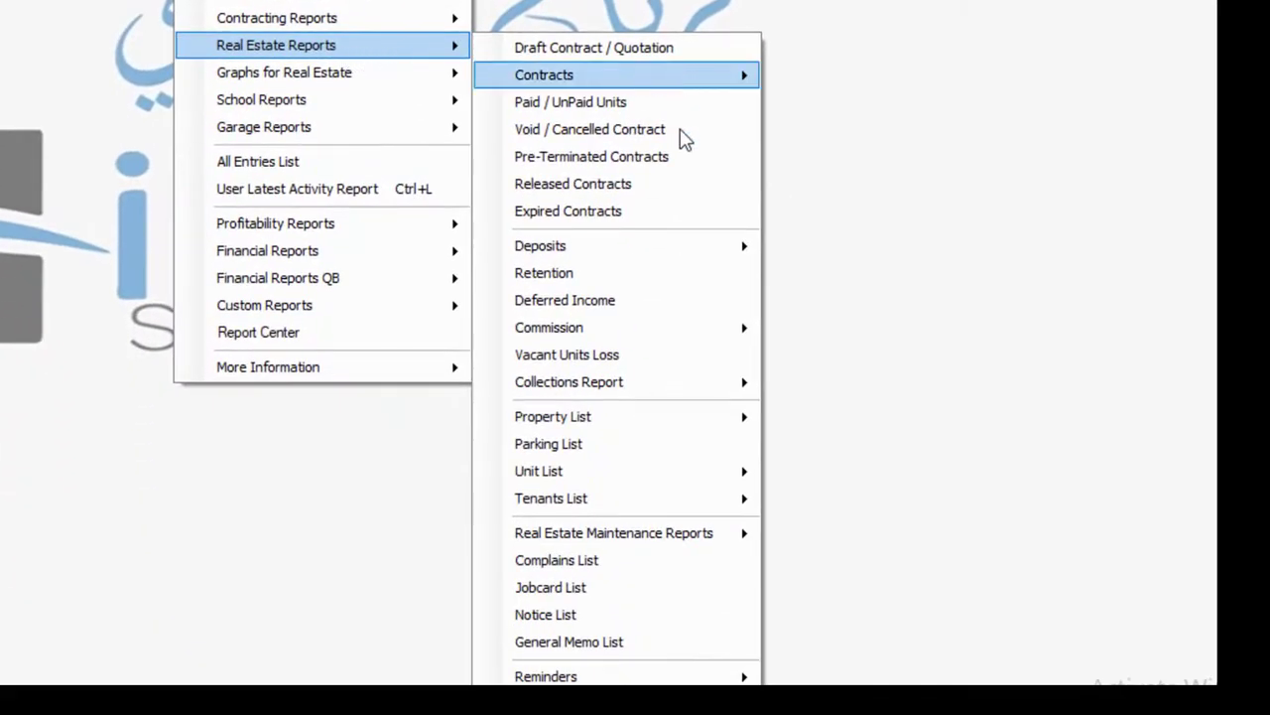
mouse_move(712, 551)
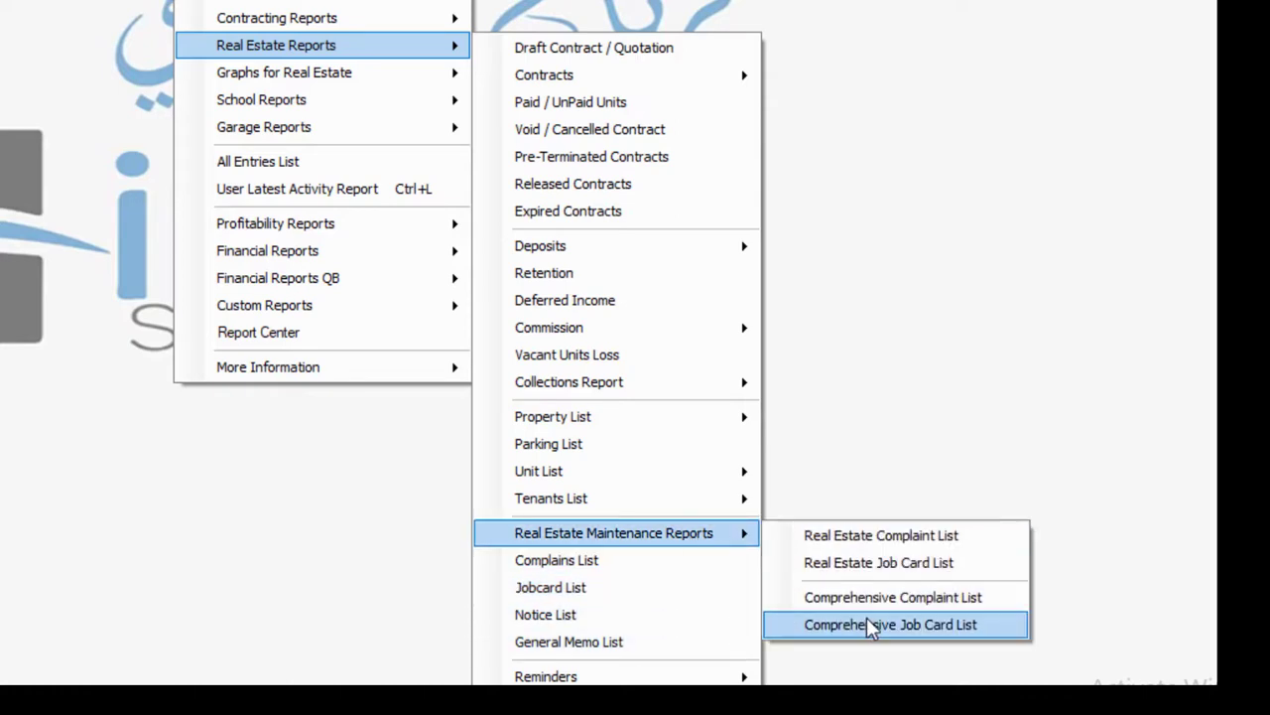
click(870, 624)
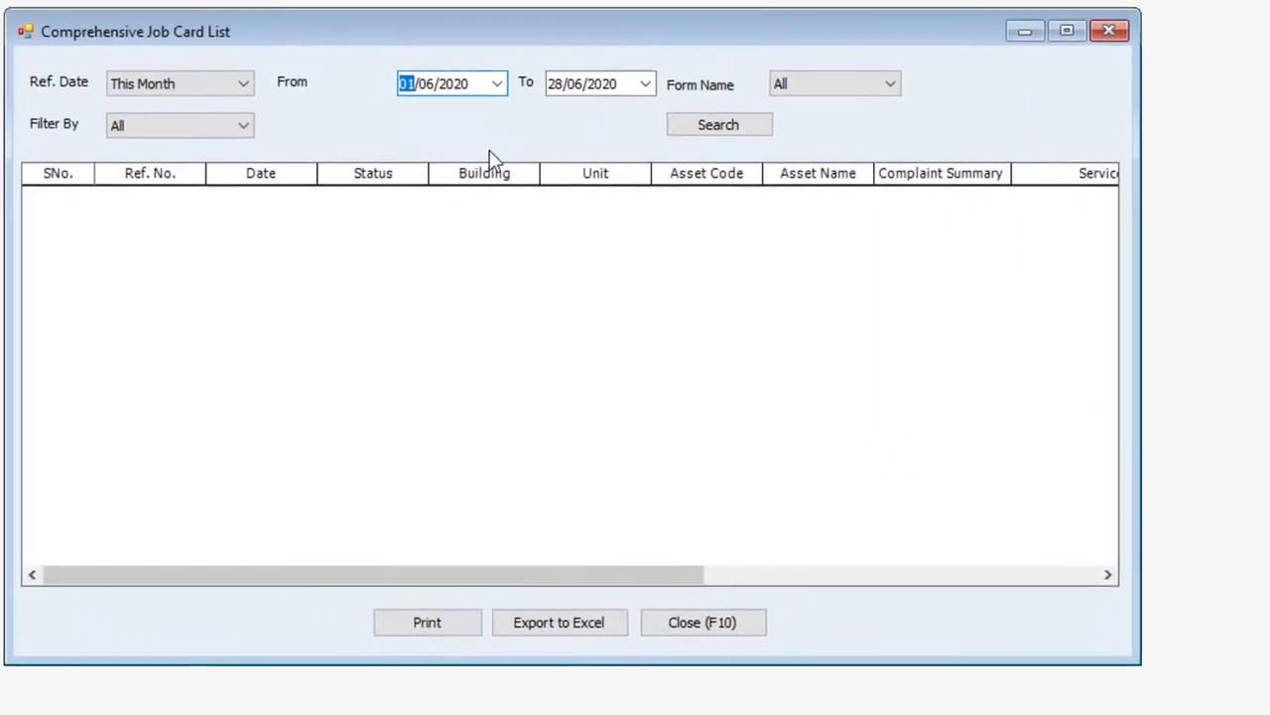
click(452, 80)
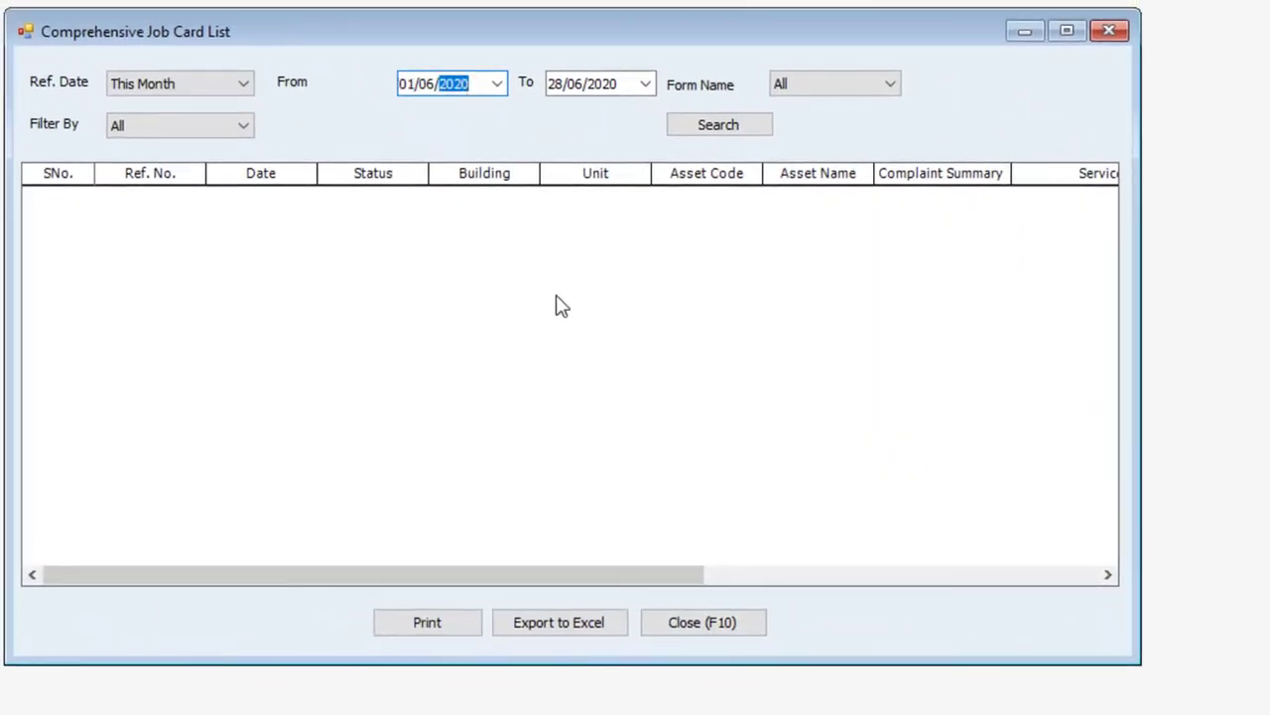
text(00)
key(Tab)
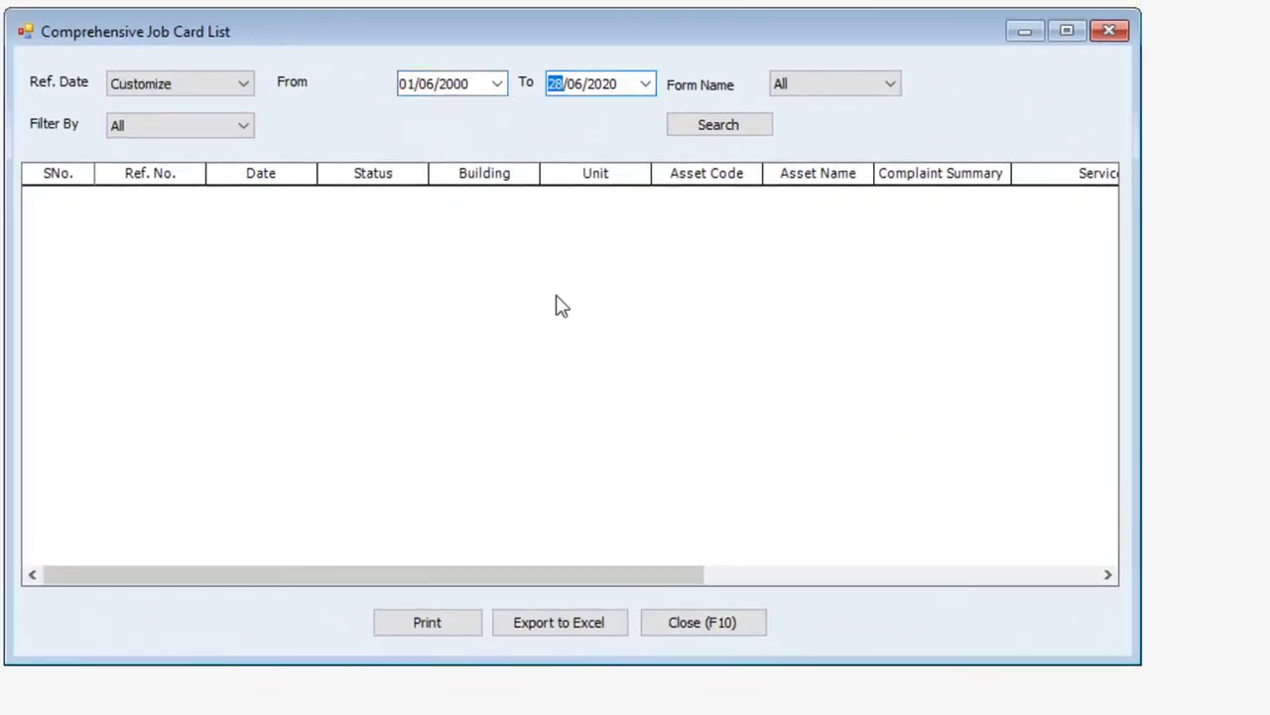
click(702, 127)
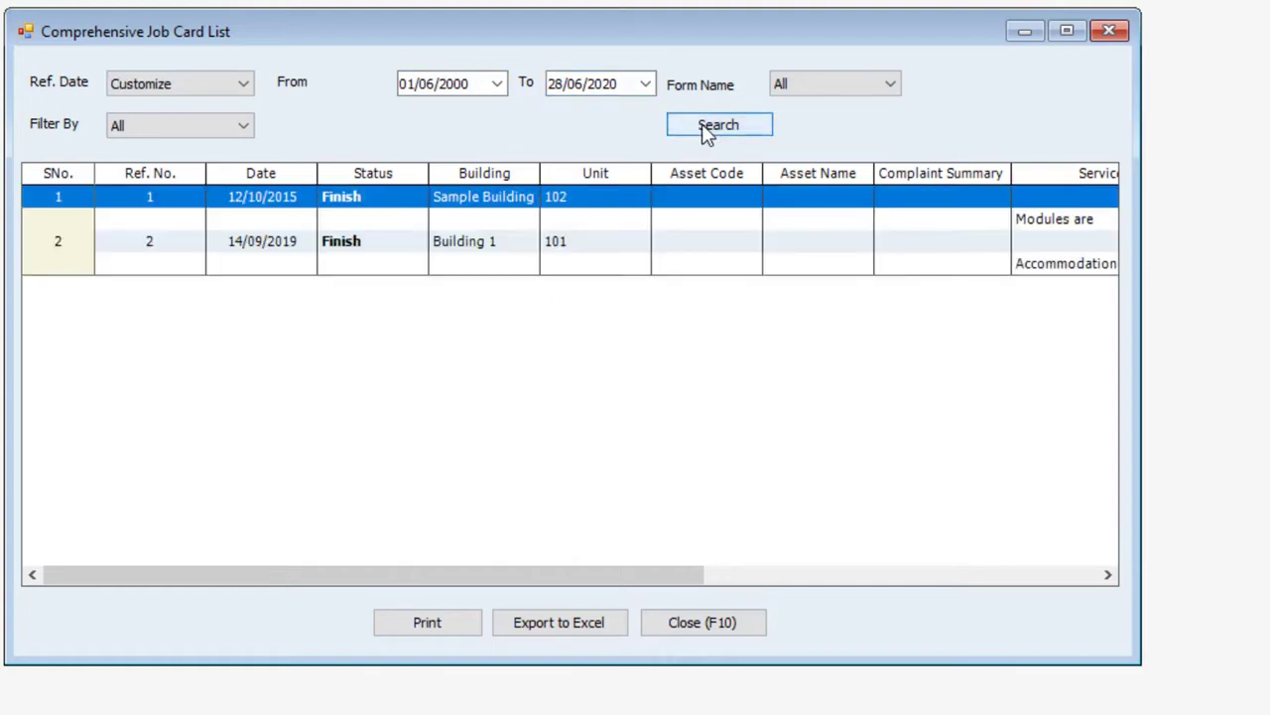
- Examine the comprehensive job card columns through to Memo and the choices available for Form Name
drag(8, 90, 0, 89)
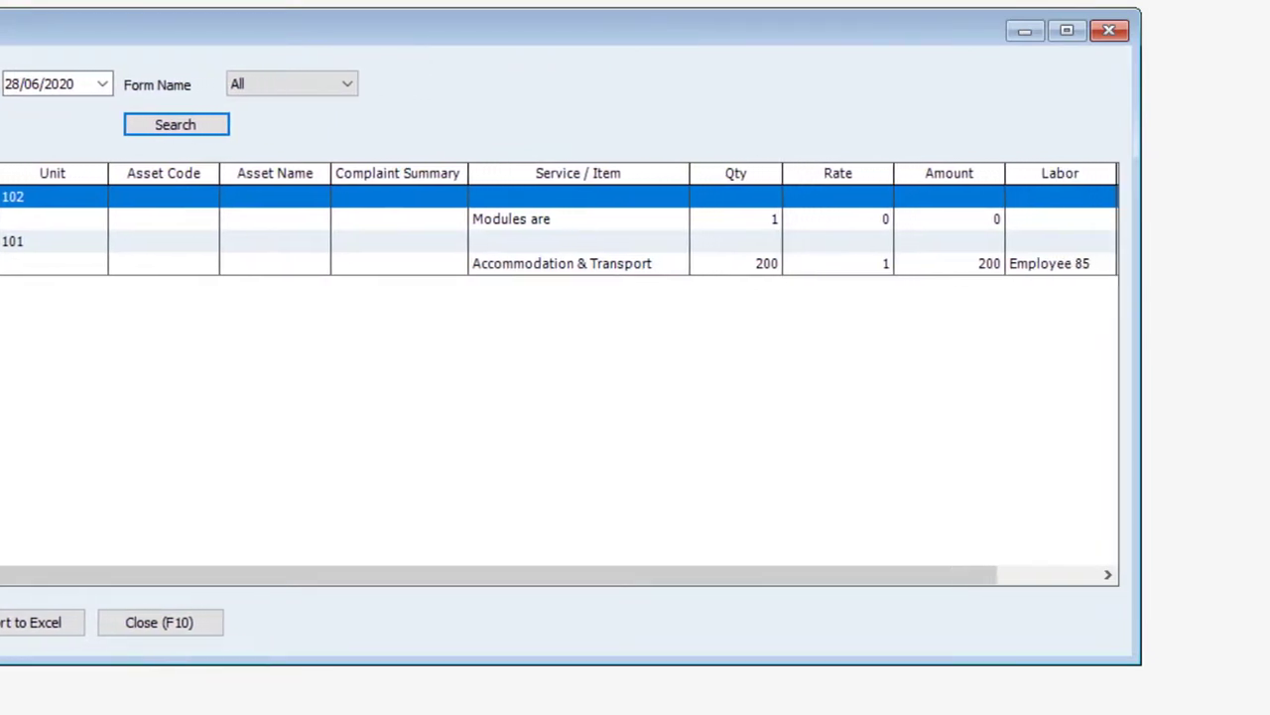
drag(375, 575, 0, 565)
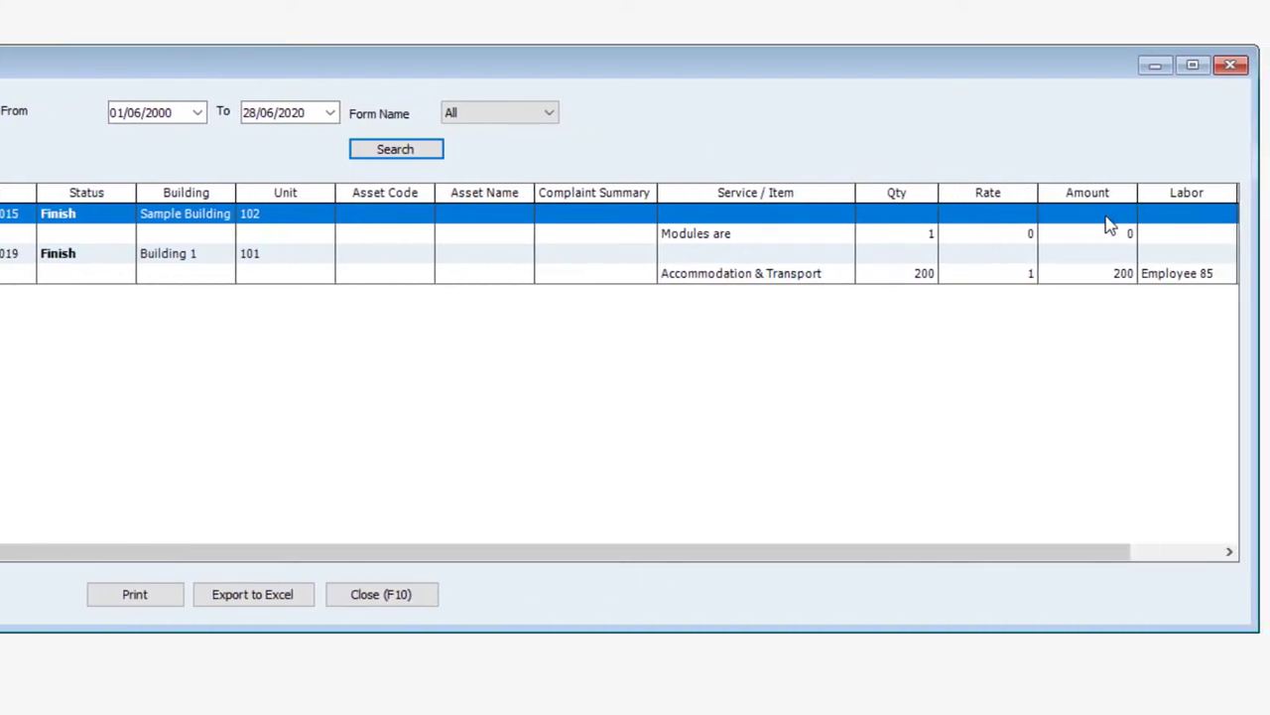
drag(1046, 555, 1211, 552)
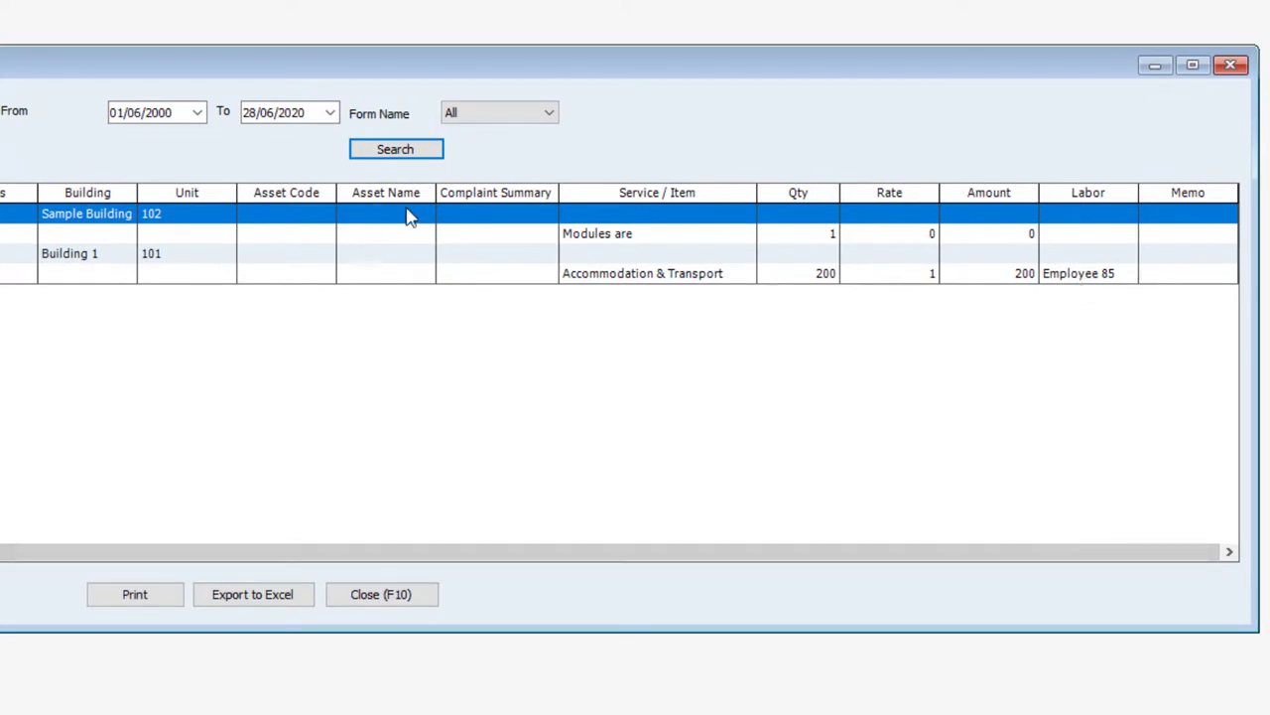
click(529, 120)
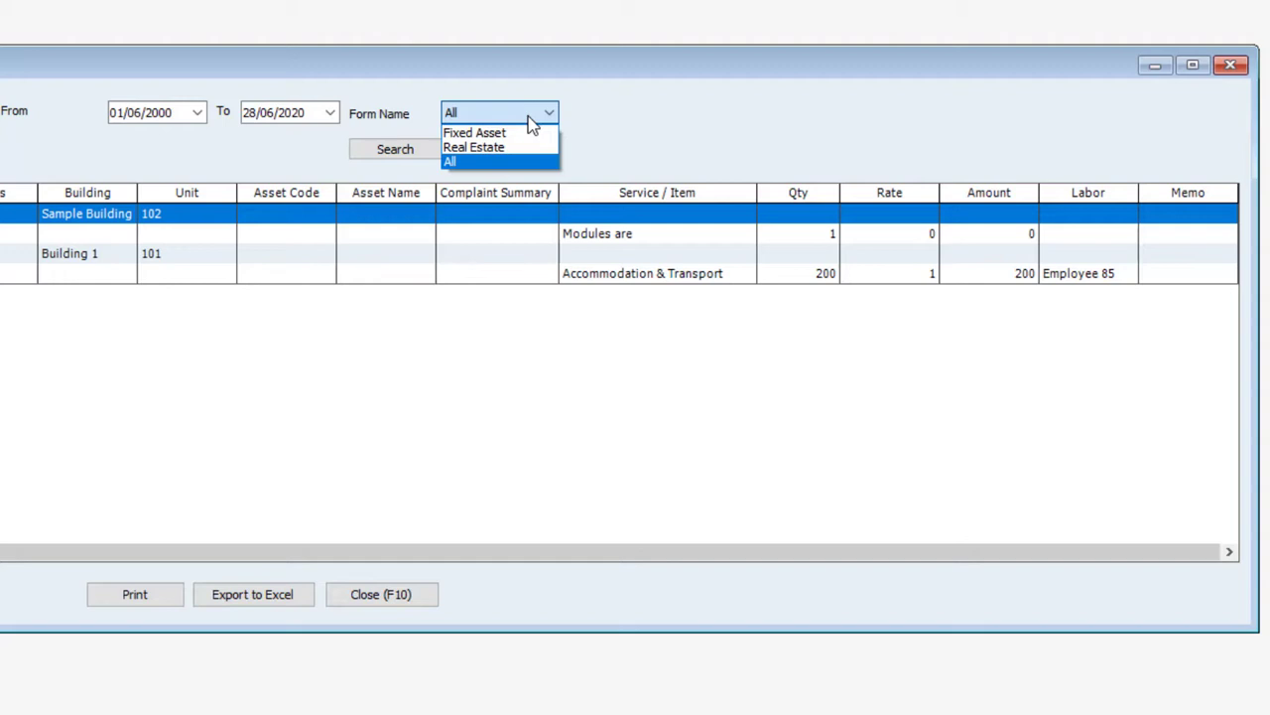
click(534, 117)
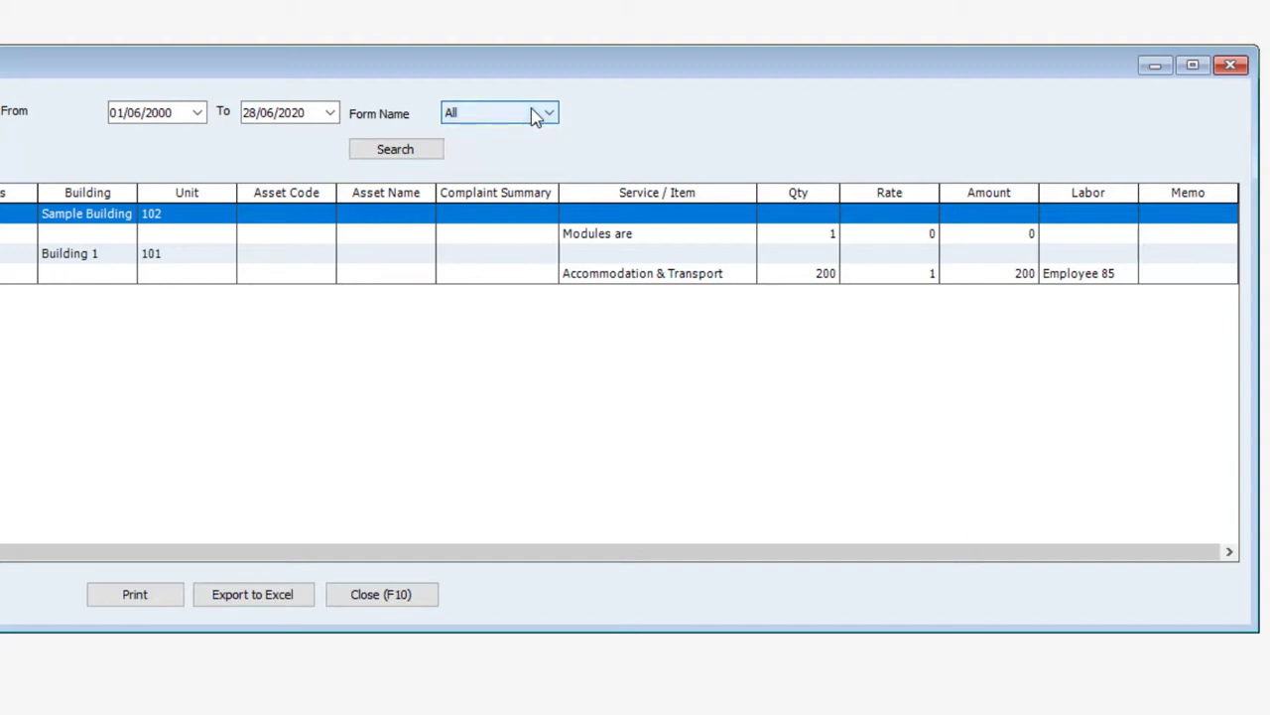
- Filter the comprehensive job cards by unit 101 of Building 1, run the search, and close the report
click(57, 139)
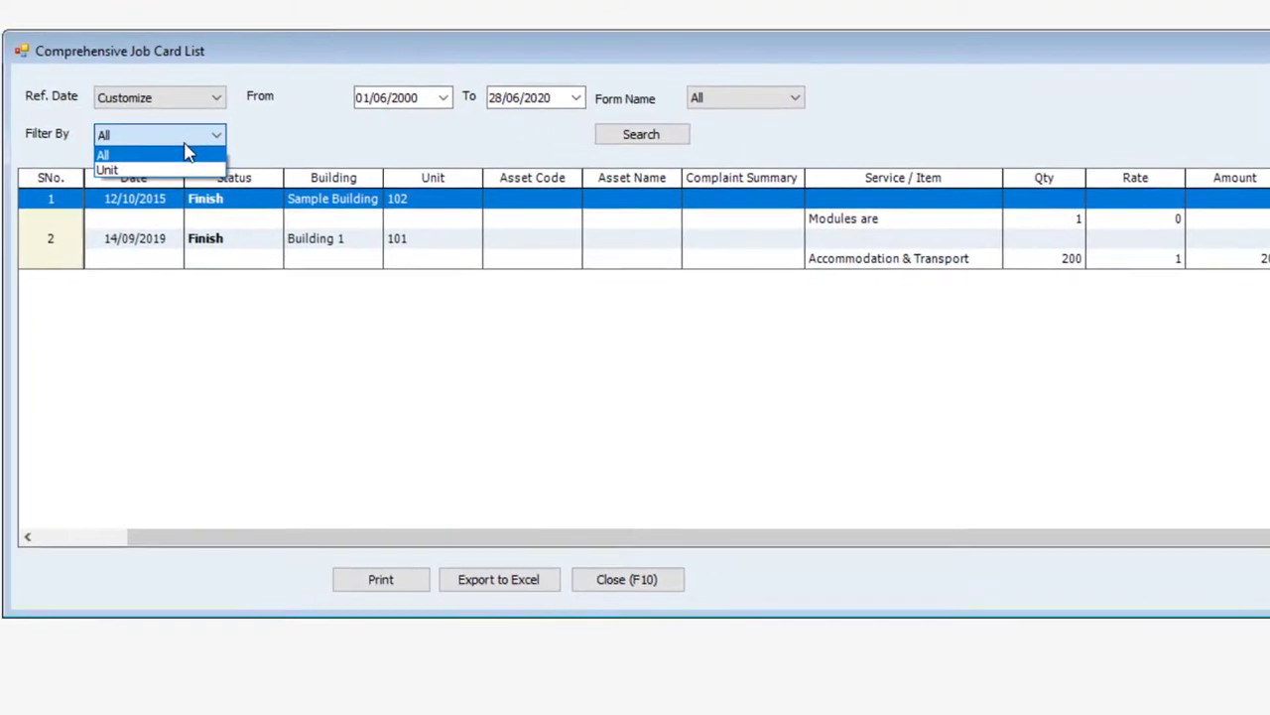
click(175, 168)
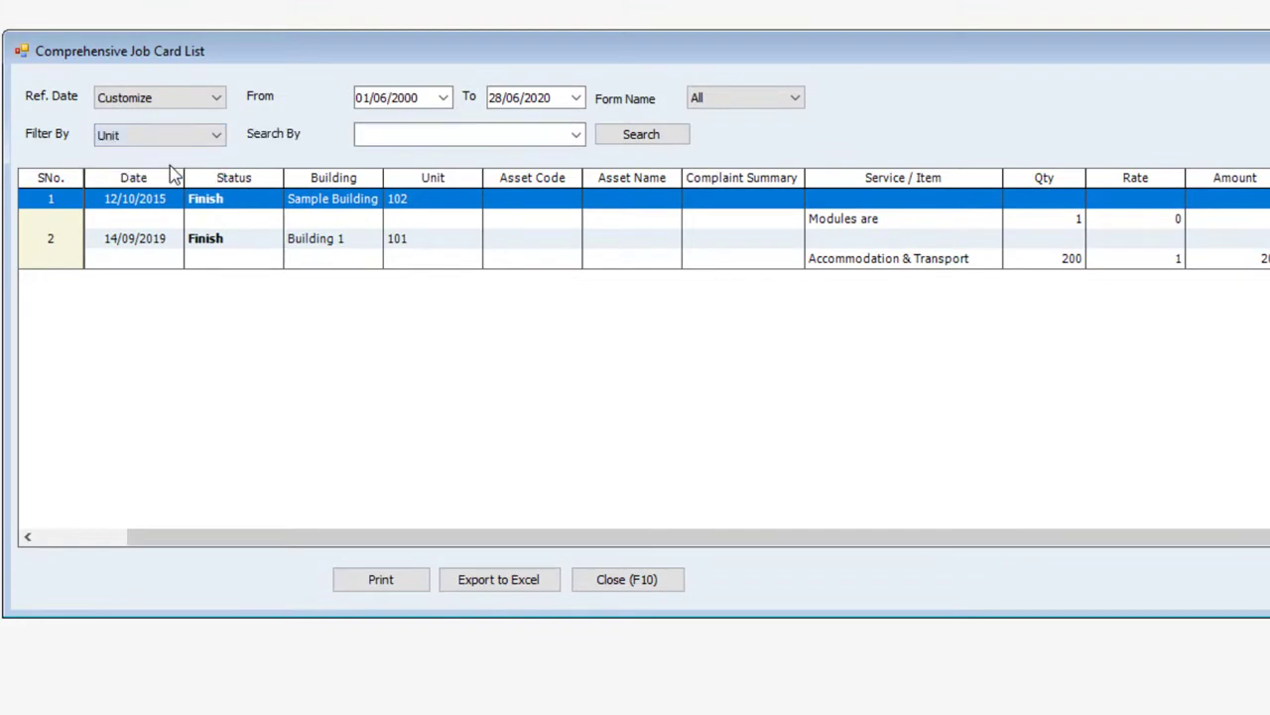
click(578, 138)
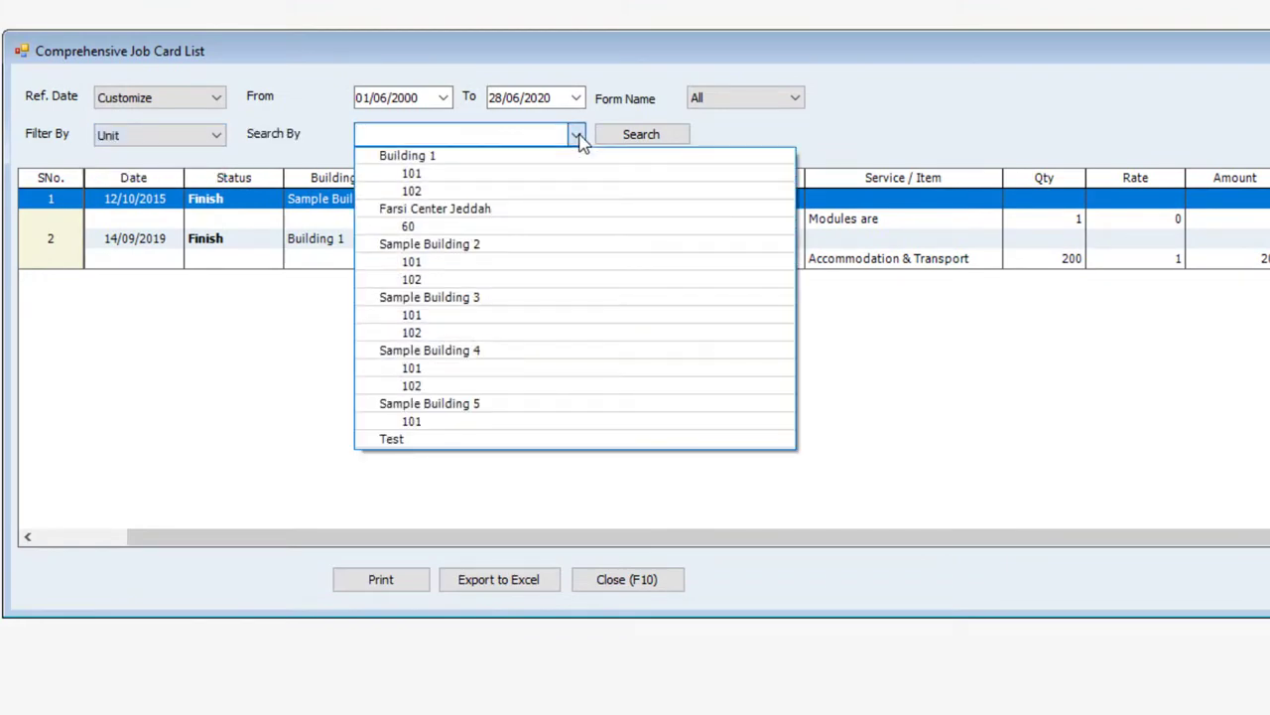
click(527, 175)
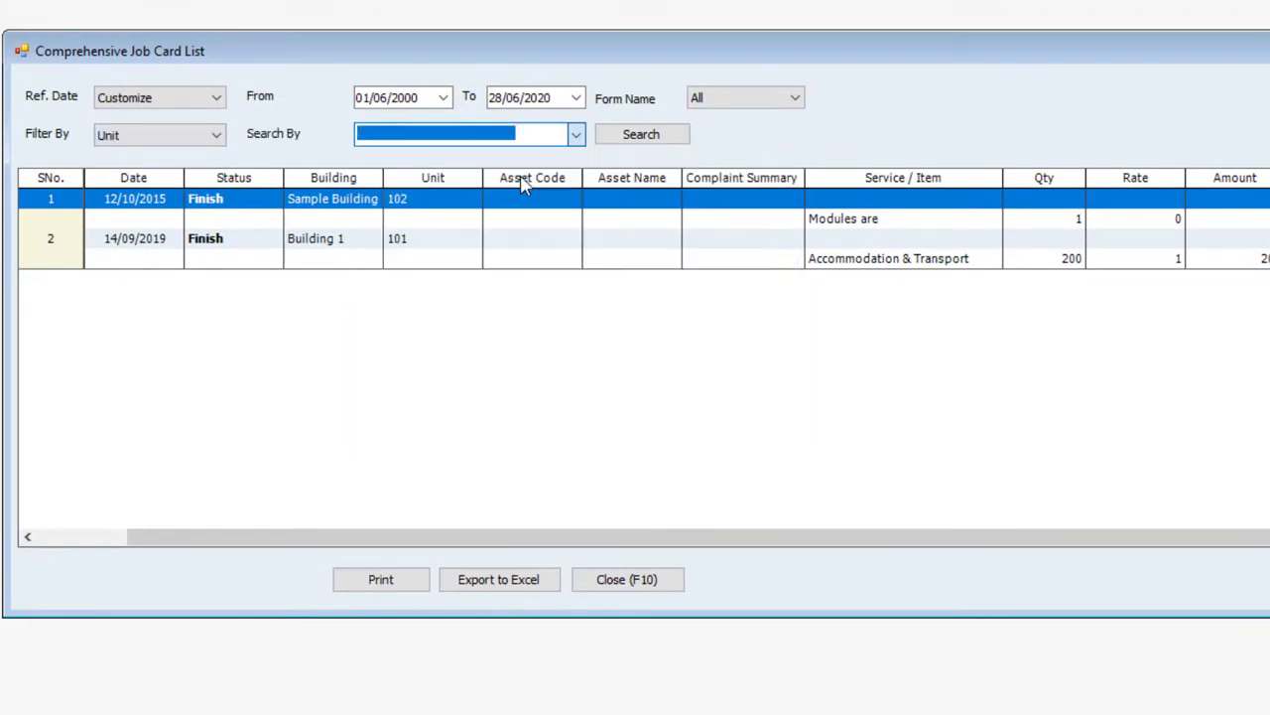
click(647, 133)
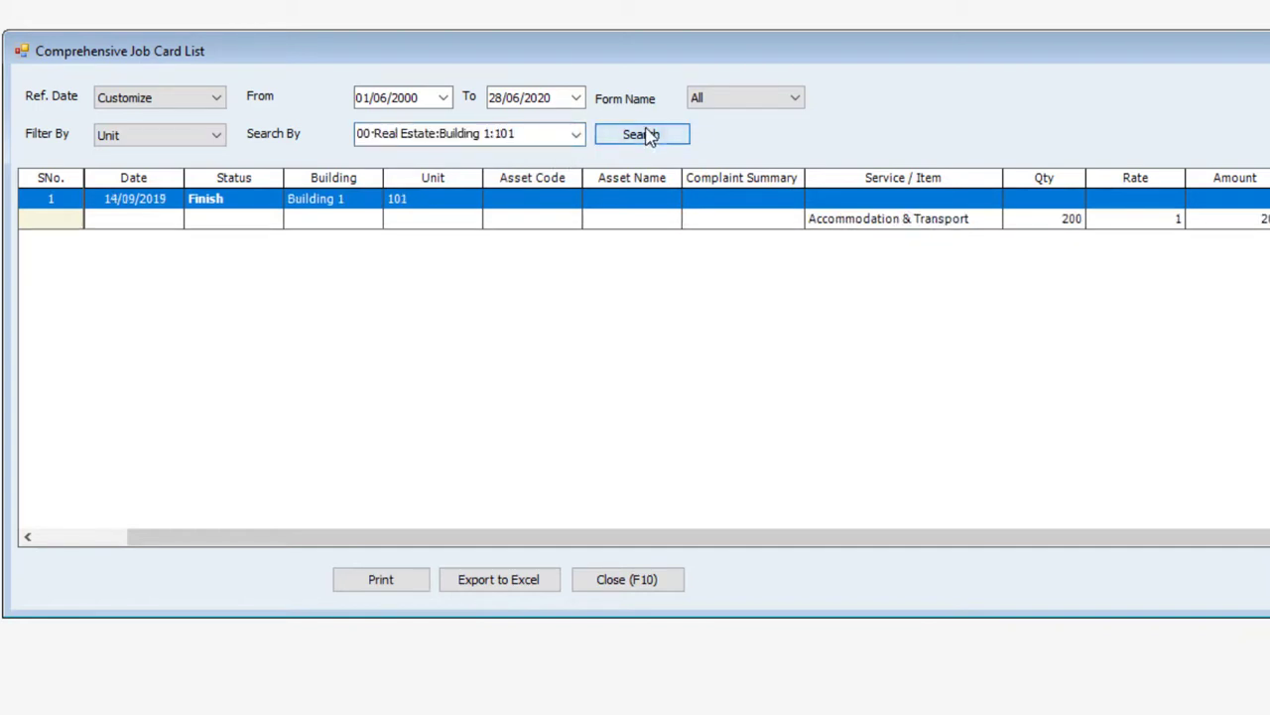
click(303, 219)
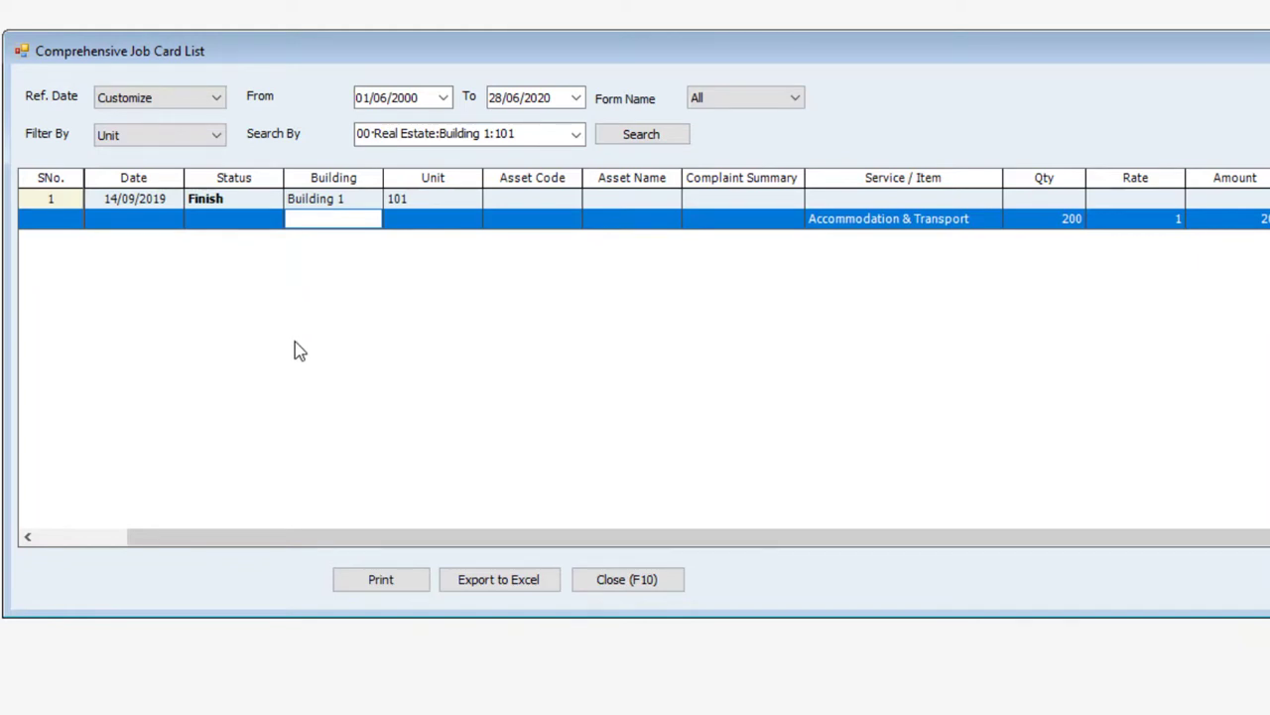
click(616, 580)
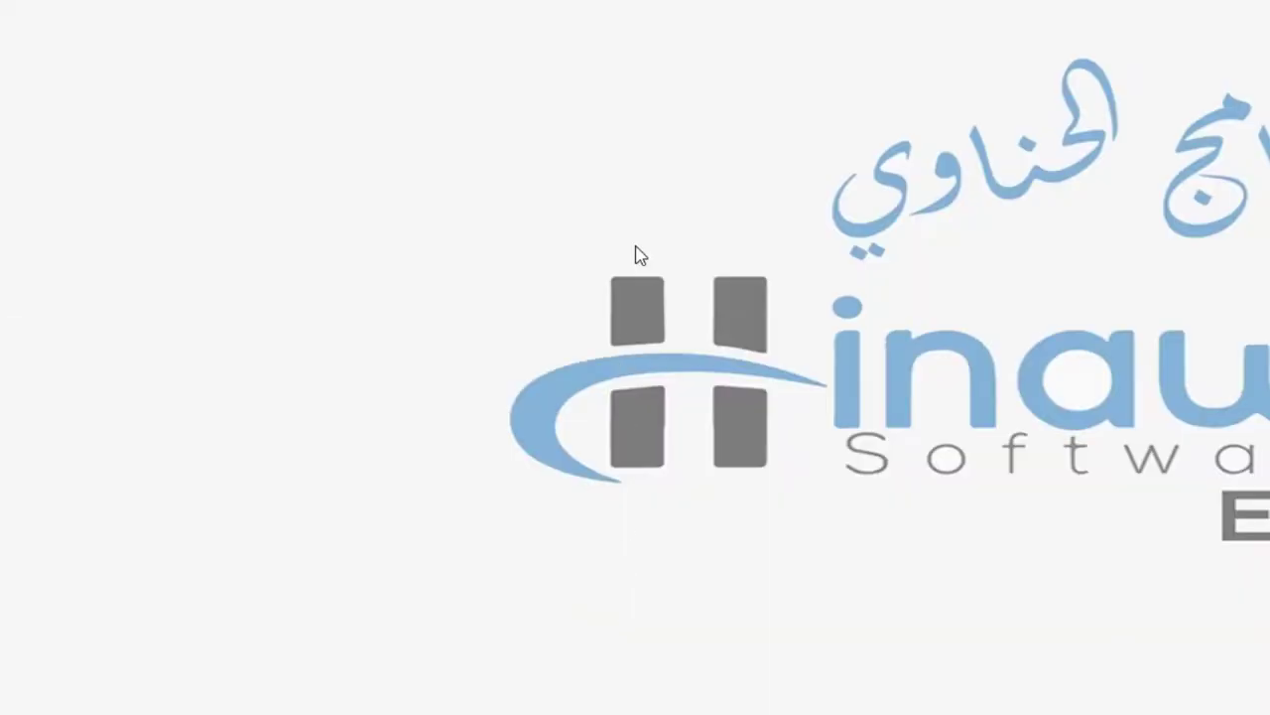
- Open the real estate Jobcard List report and search it with 01/06/2000 as the From date
click(297, 2)
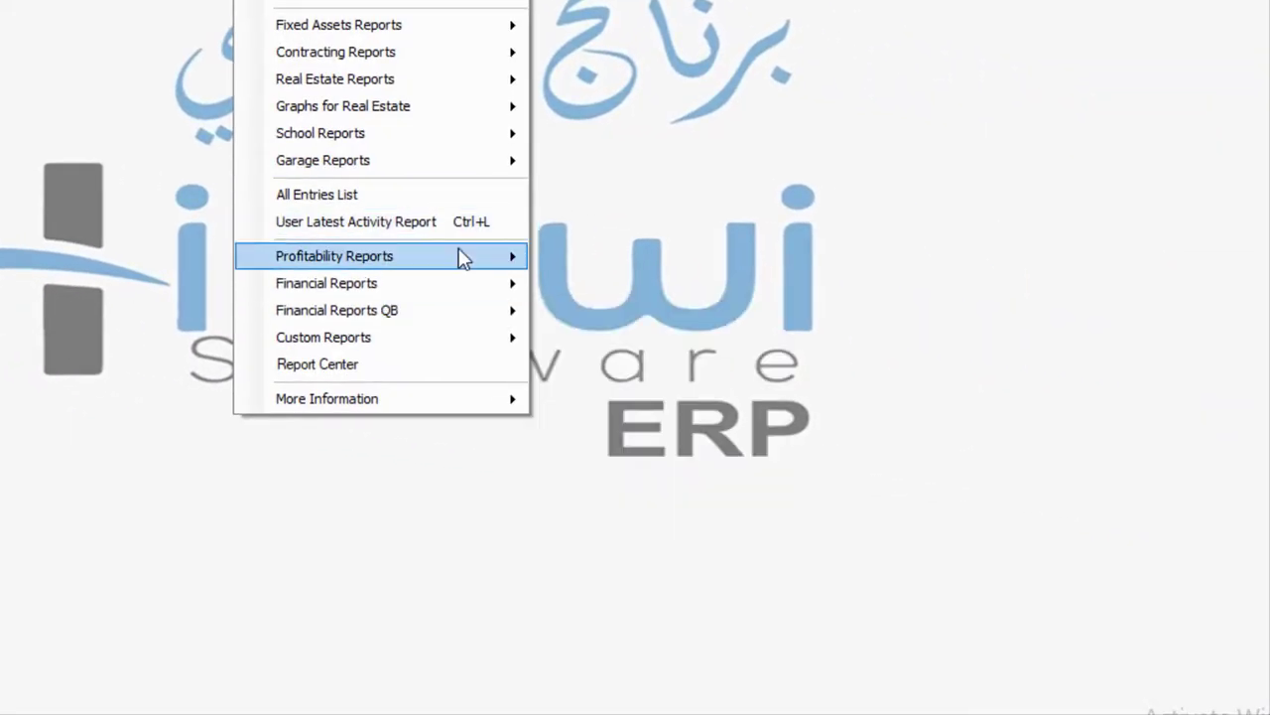
mouse_move(494, 176)
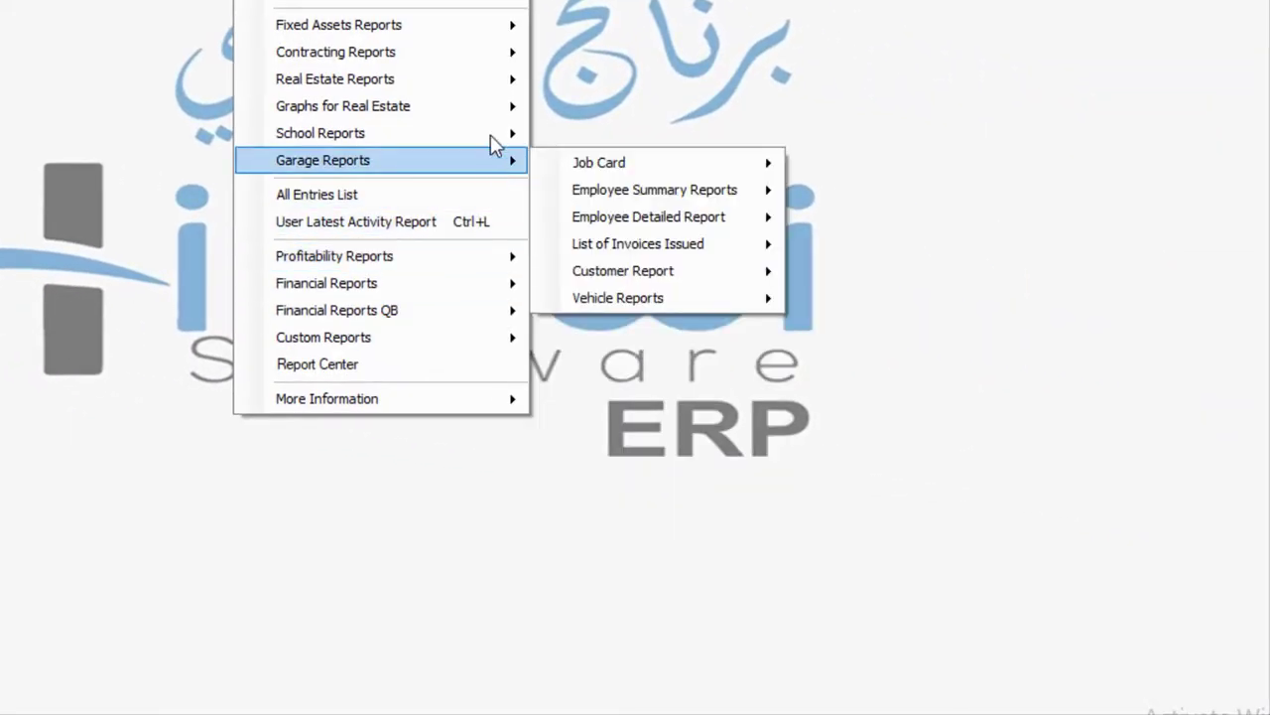
mouse_move(493, 90)
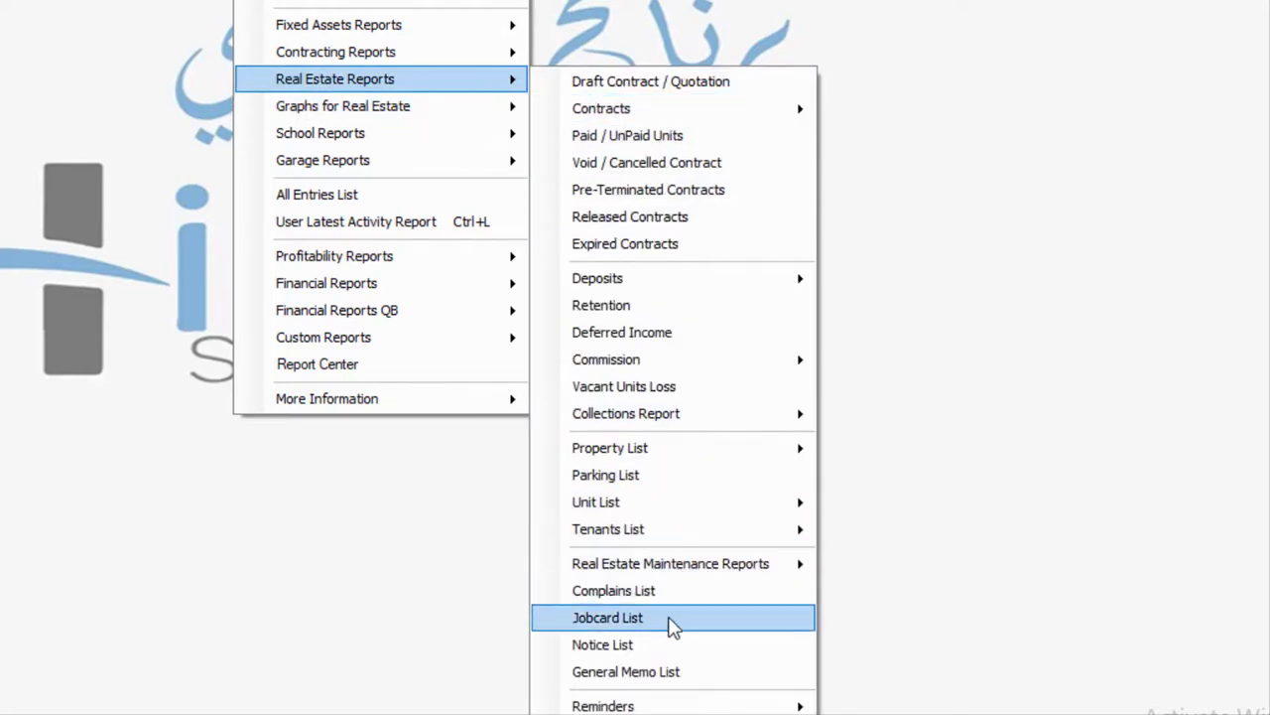
click(608, 617)
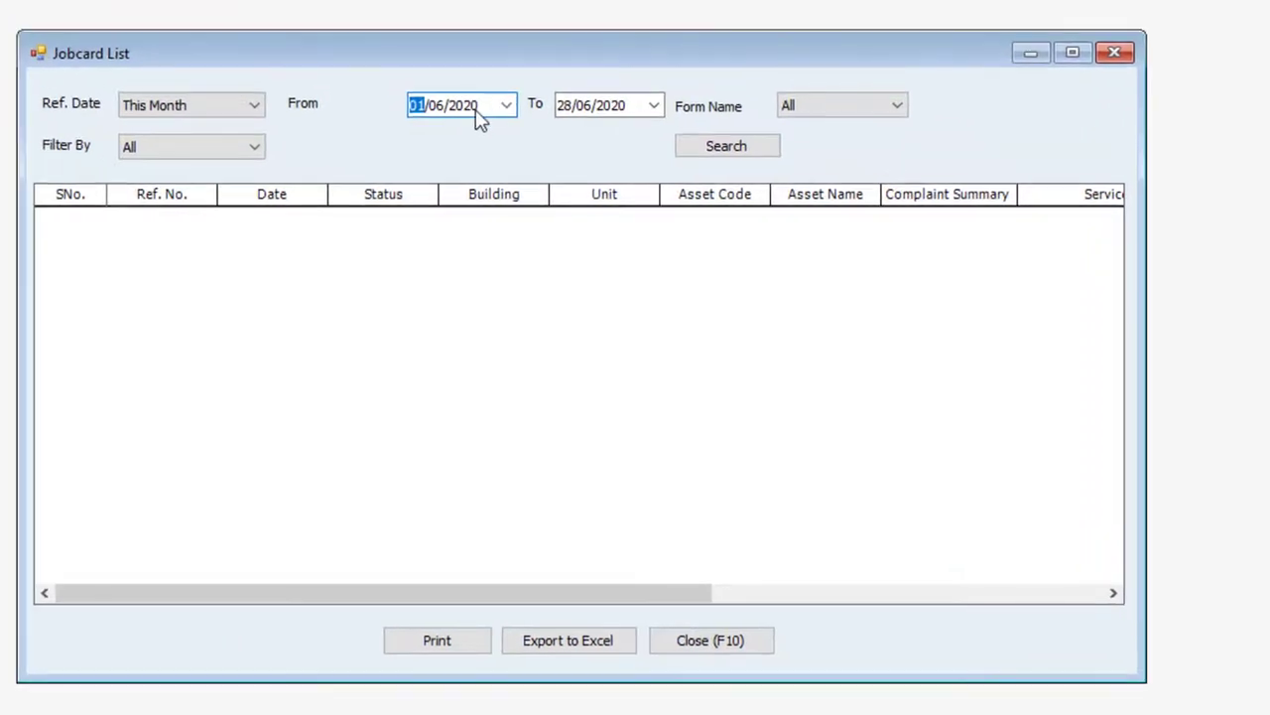
click(480, 117)
key(Tab)
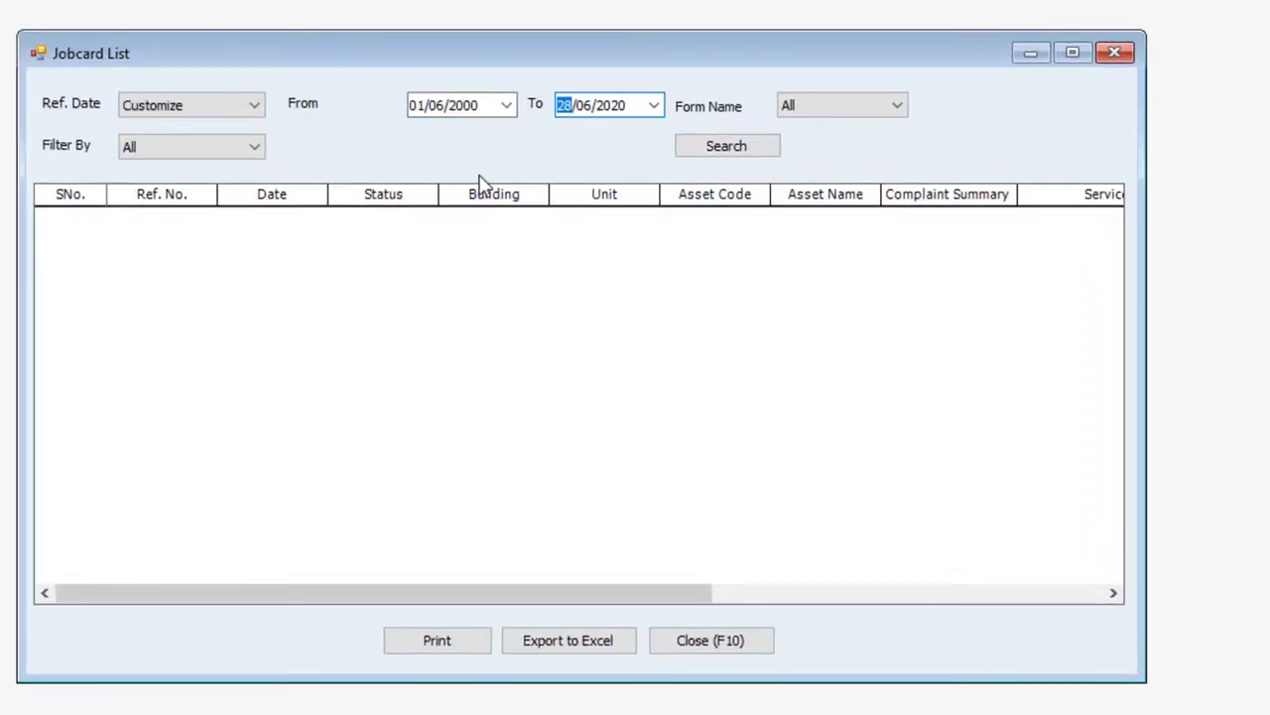
click(749, 145)
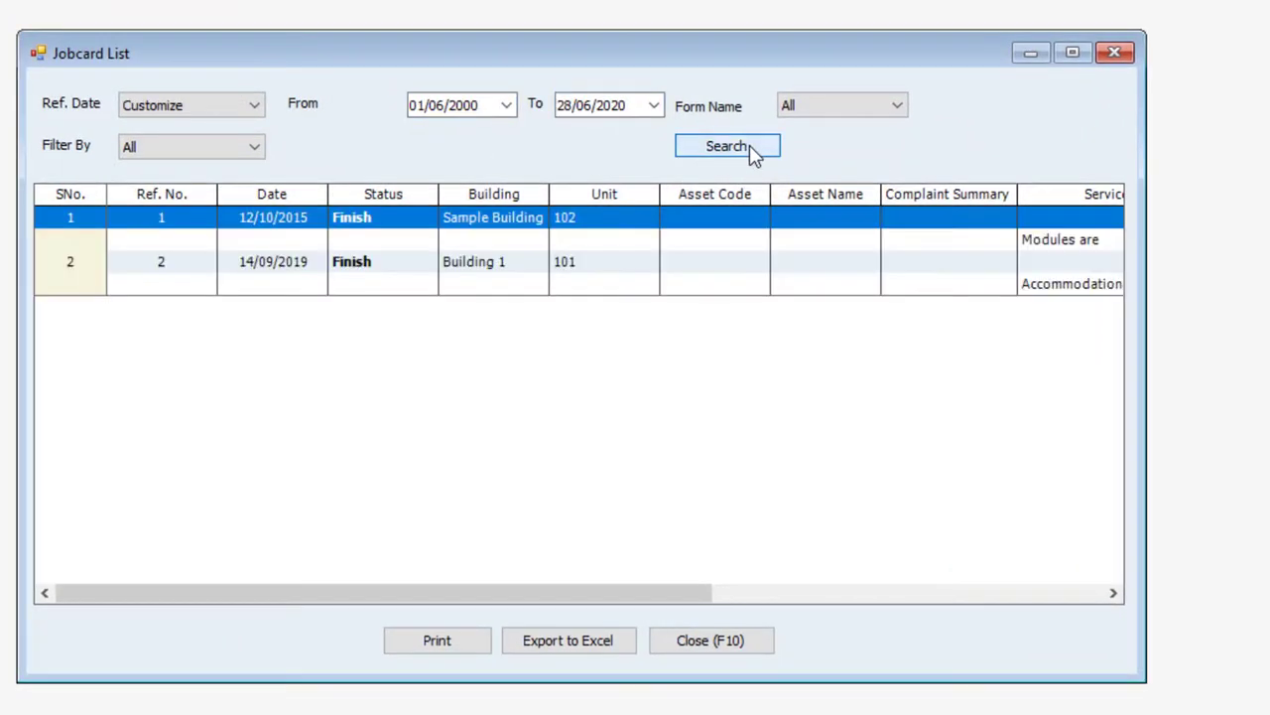
- Examine the Jobcard List columns through to Memo and the Form Name choices, and close the report
click(489, 285)
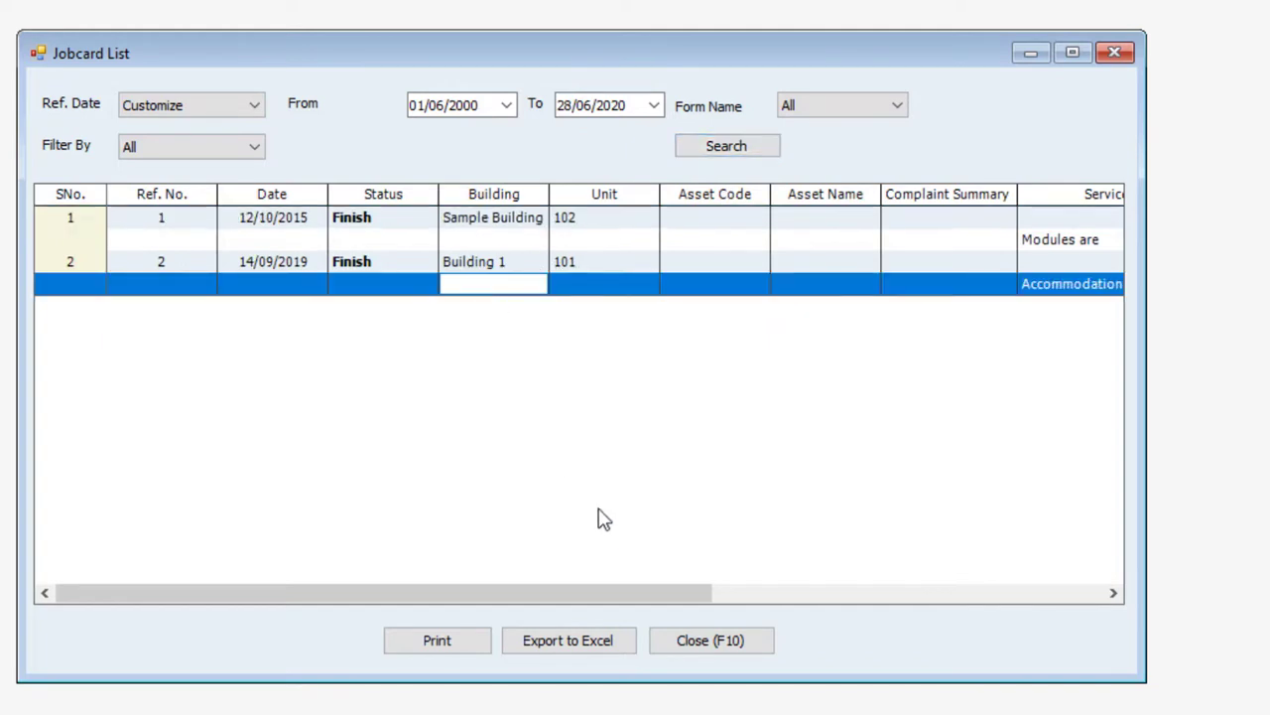
drag(611, 595, 1108, 565)
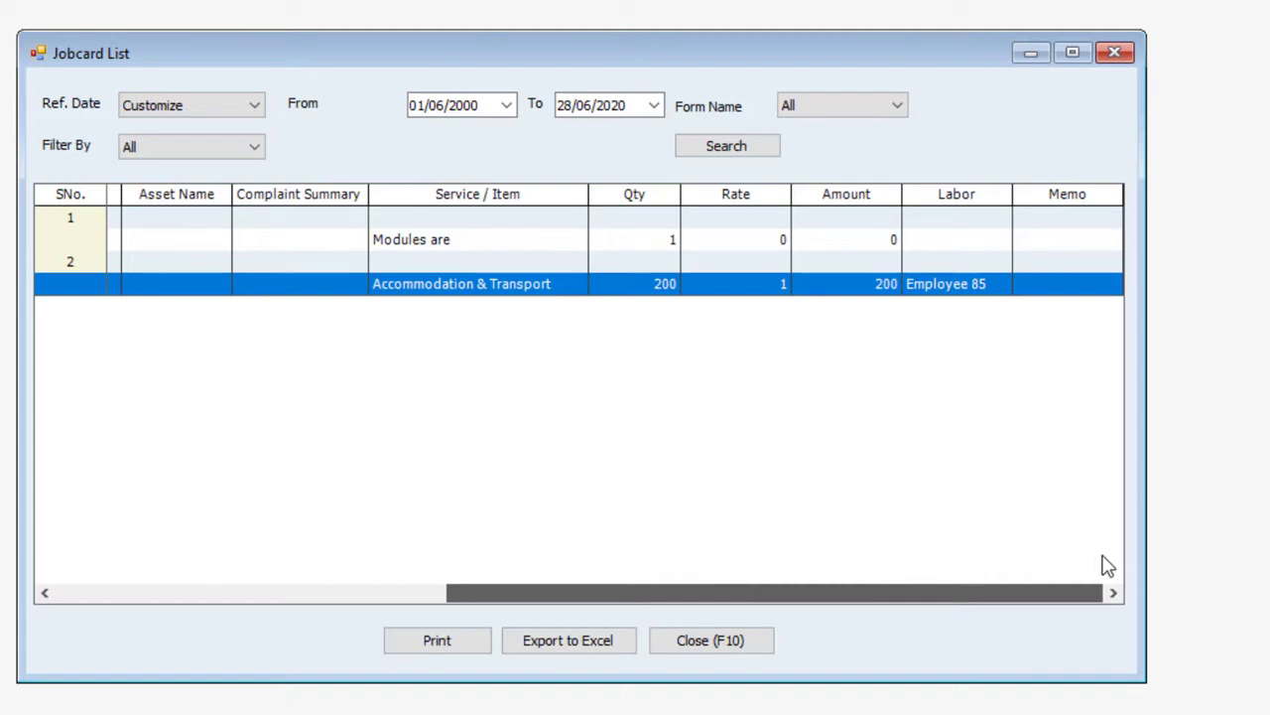
mouse_move(1108, 566)
mouse_down()
mouse_move(633, 567)
mouse_move(1129, 568)
mouse_up()
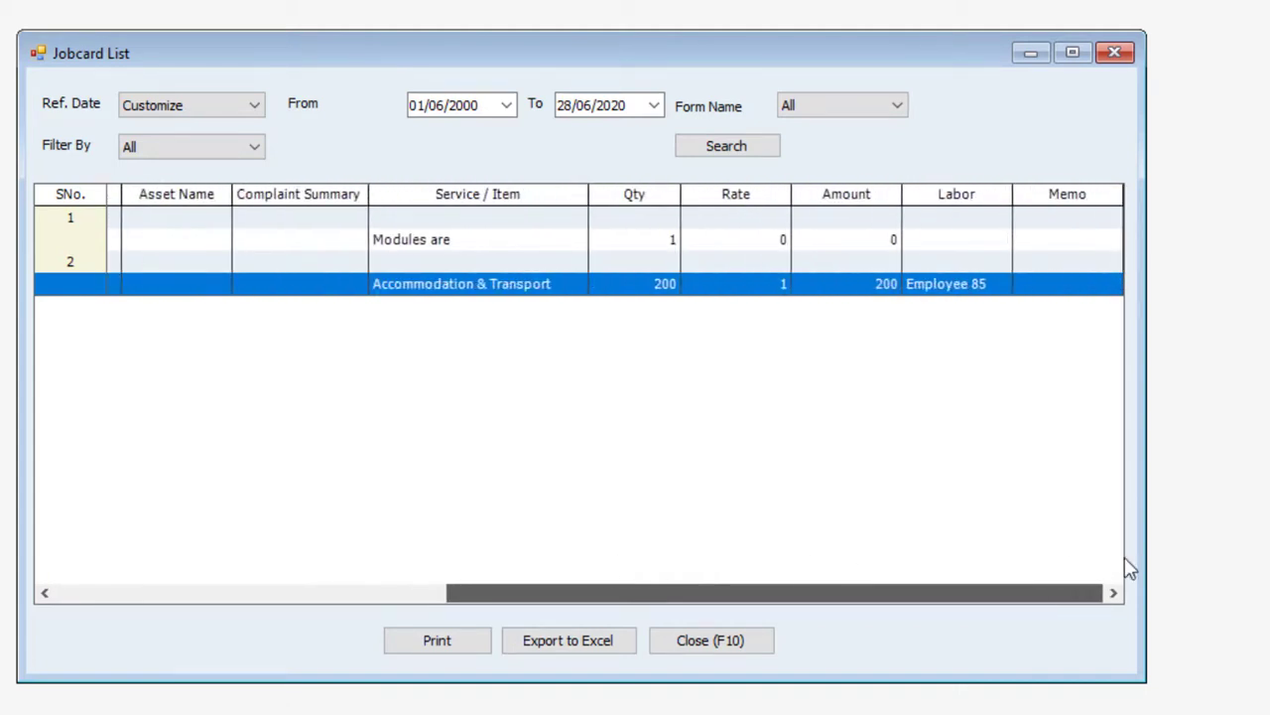
click(848, 102)
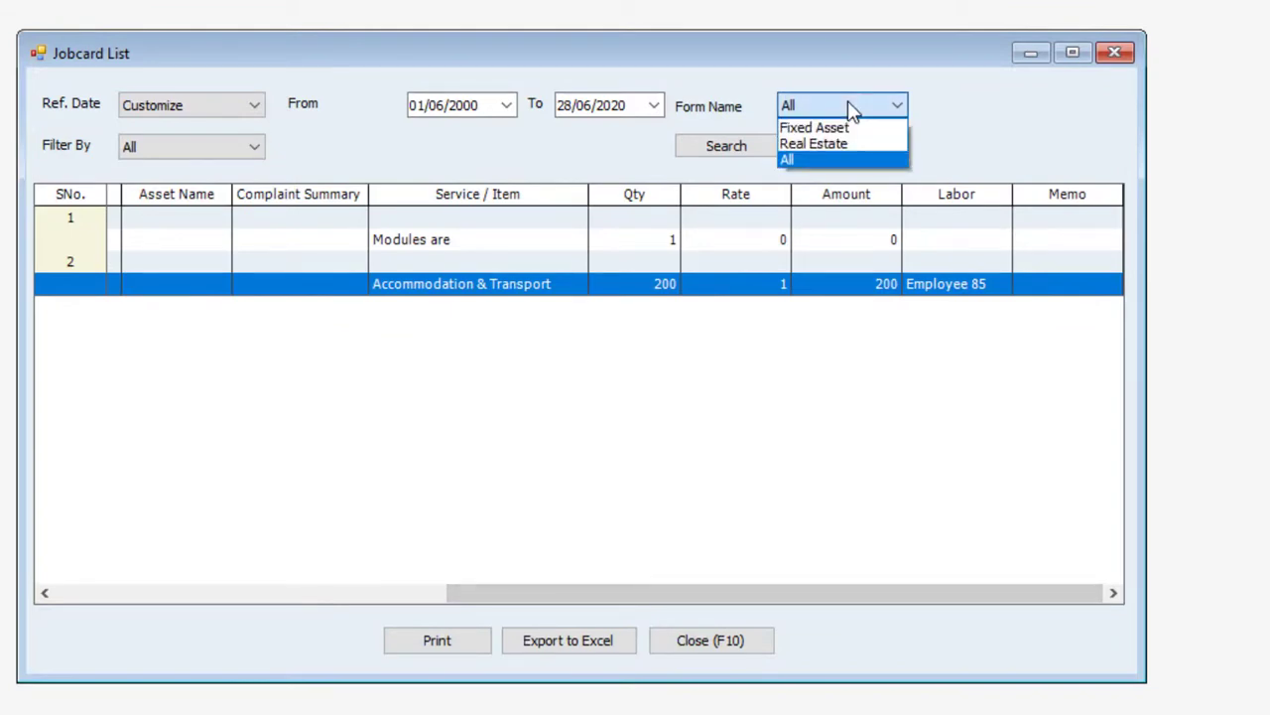
click(851, 111)
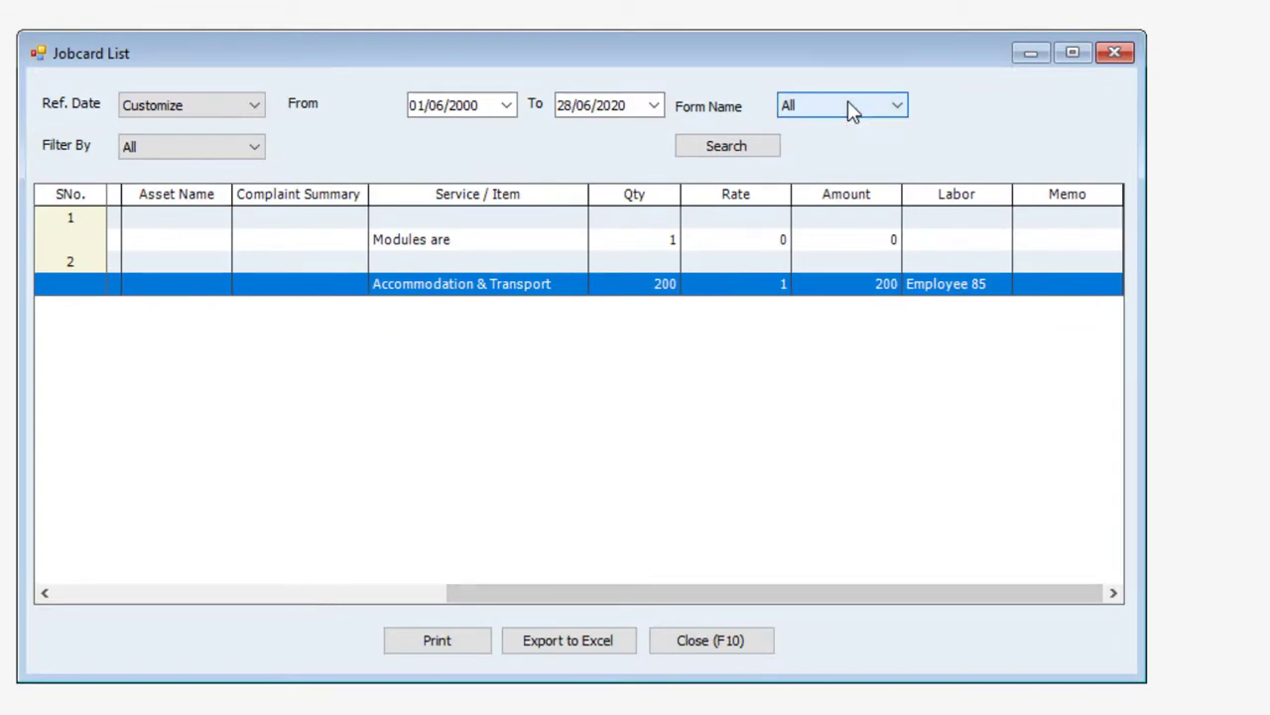
click(742, 650)
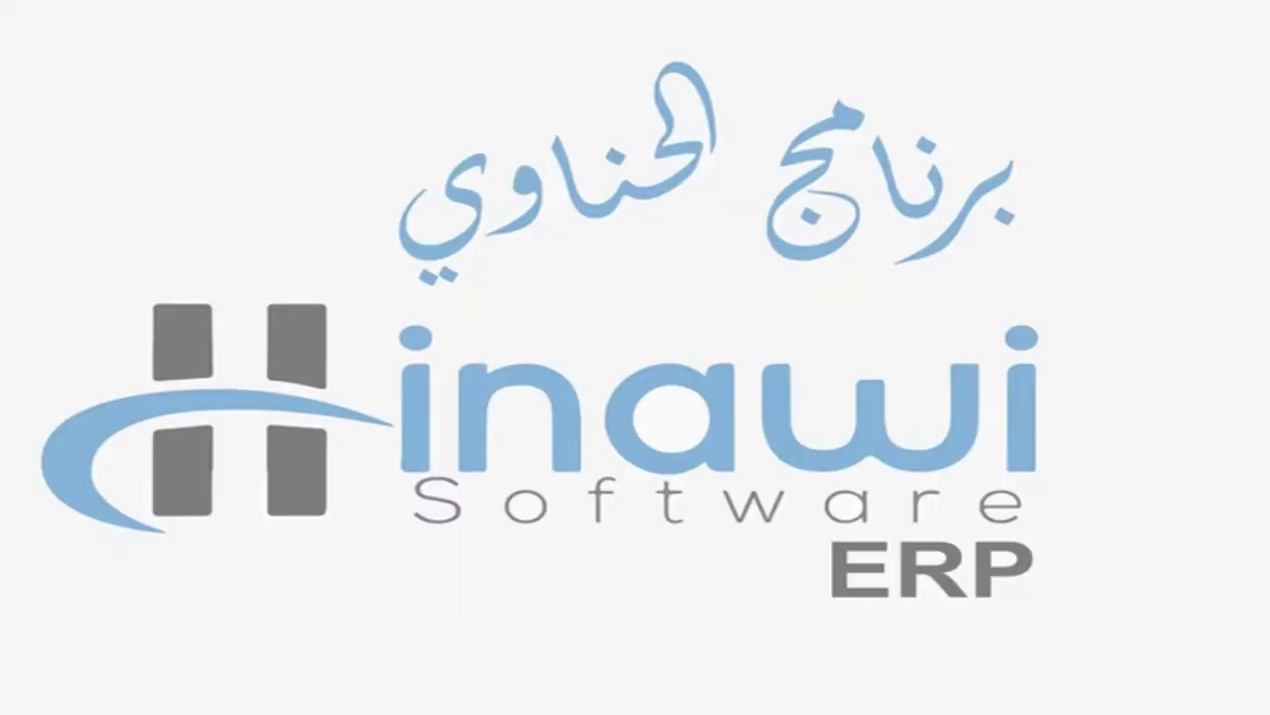
- Display the maintenance options available for fixed assets, including complaints, job cards, invoices and bills
click(70, 62)
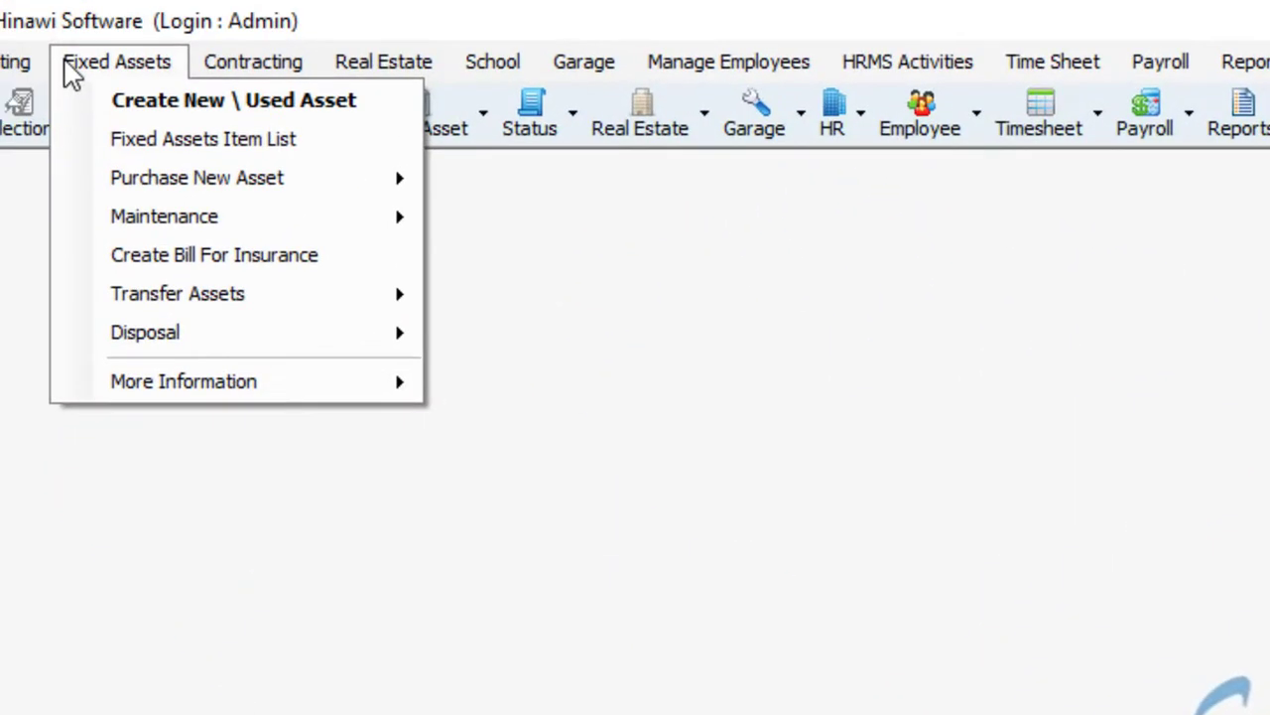
mouse_move(395, 226)
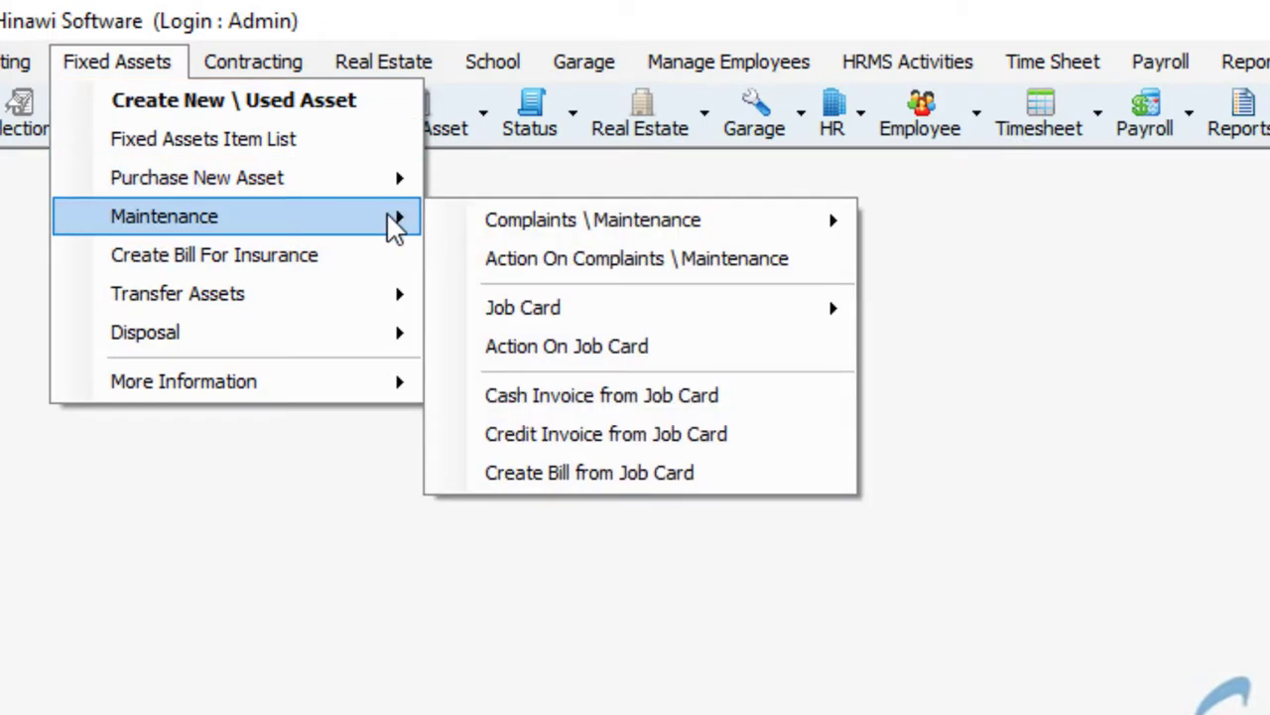